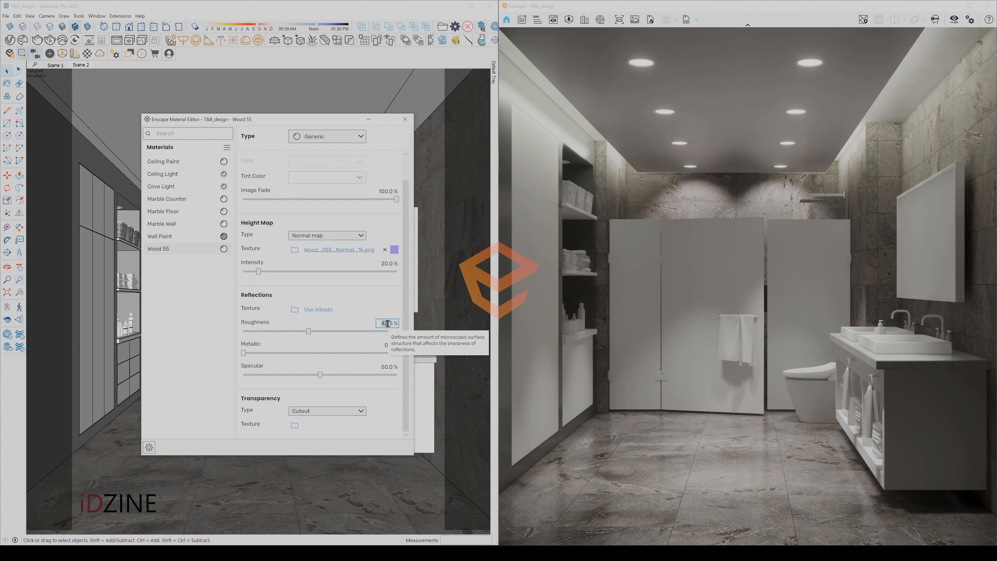
- Set the Wood 55 material's reflection roughness to 20% and move the material editor clear of the model view
text(20)
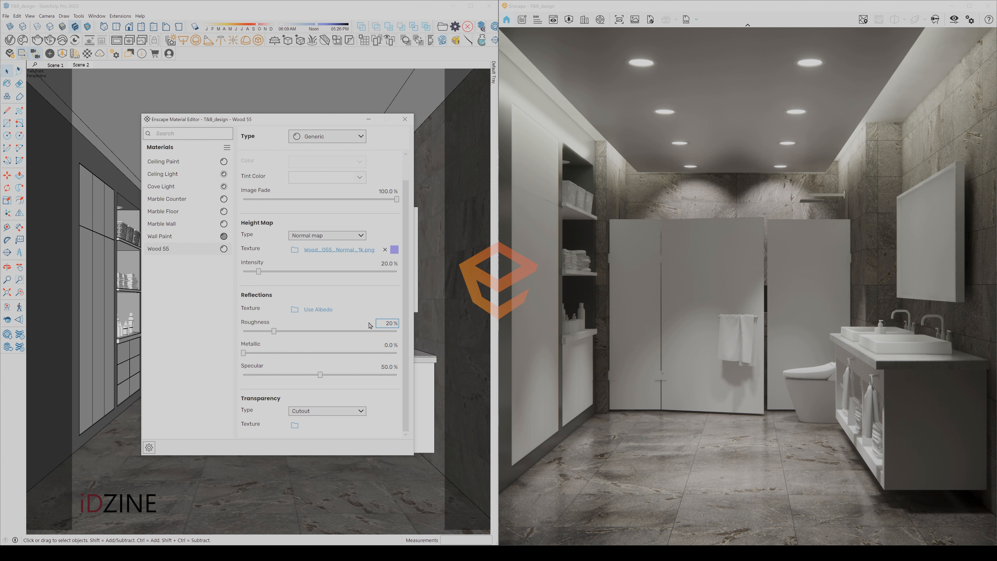
key(Return)
mouse_move(213, 120)
mouse_down()
mouse_move(545, 97)
mouse_move(622, 106)
mouse_up()
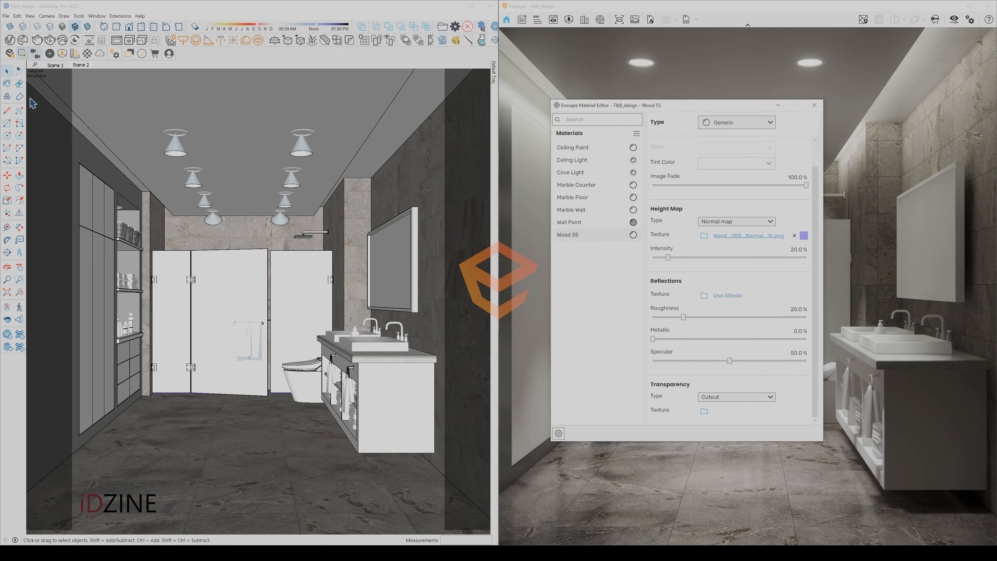
- Paint the tall built-in cabinet doors and the vanity cabinet with the Wood 55 material
key(b)
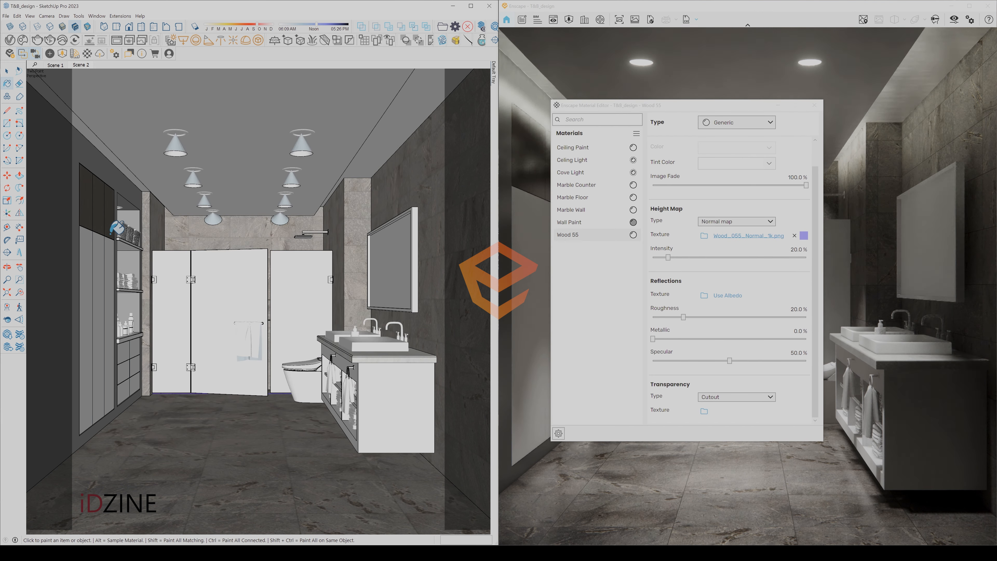
click(93, 247)
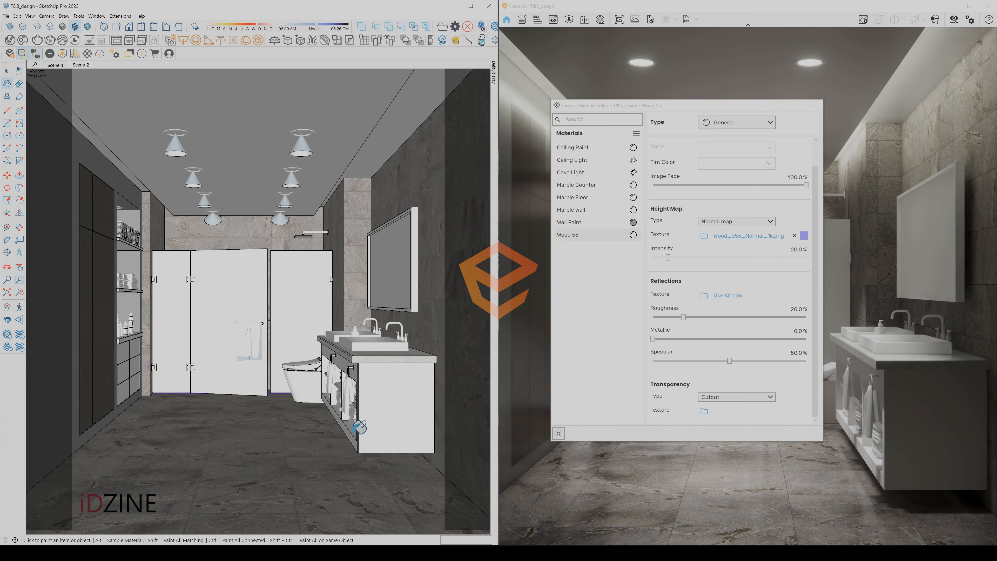
click(380, 391)
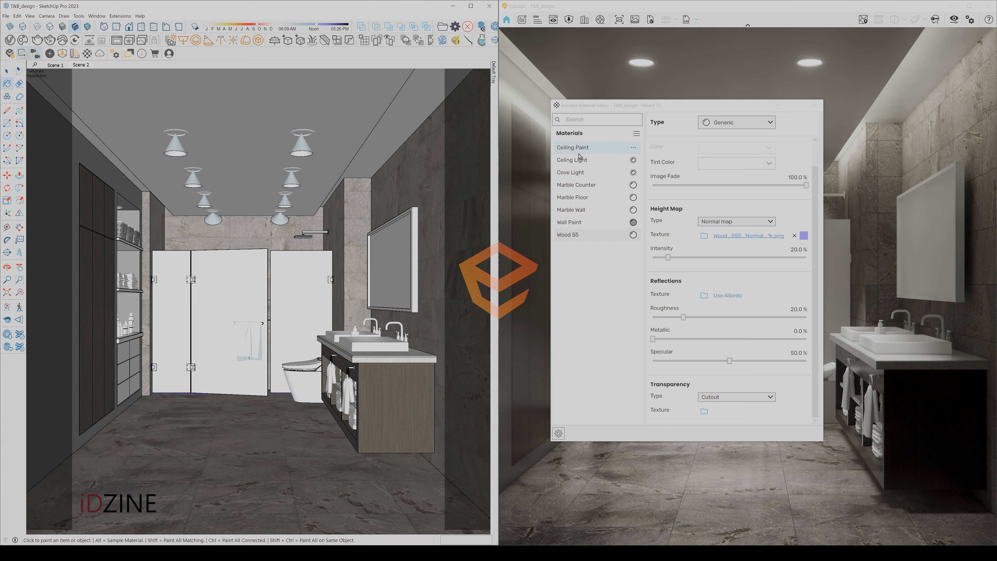
- Set the Wood 55 material's specular to 20% and close the material editor
mouse_move(615, 109)
mouse_down()
mouse_move(205, 107)
mouse_move(195, 97)
mouse_up()
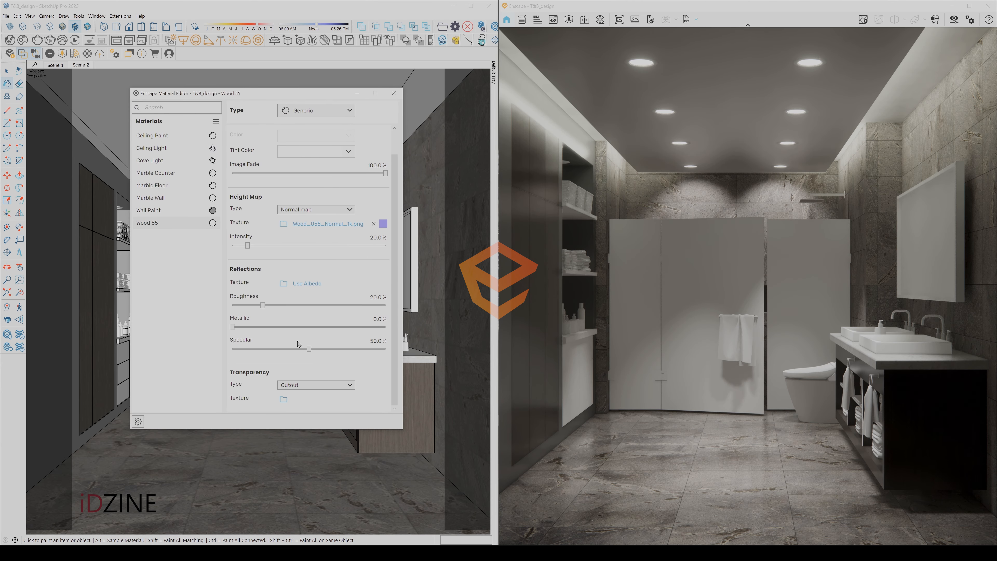
drag(309, 348, 273, 352)
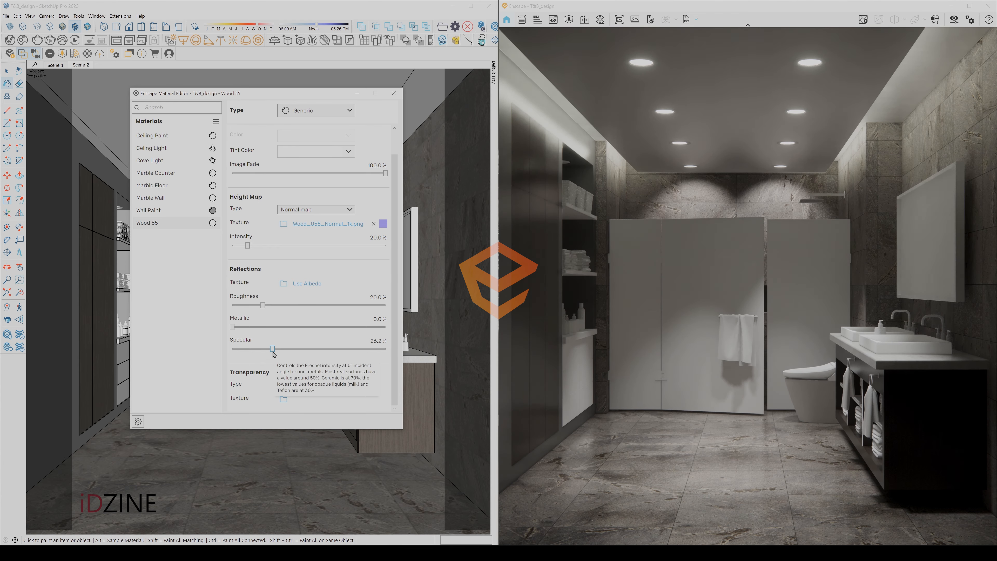
drag(265, 349, 264, 350)
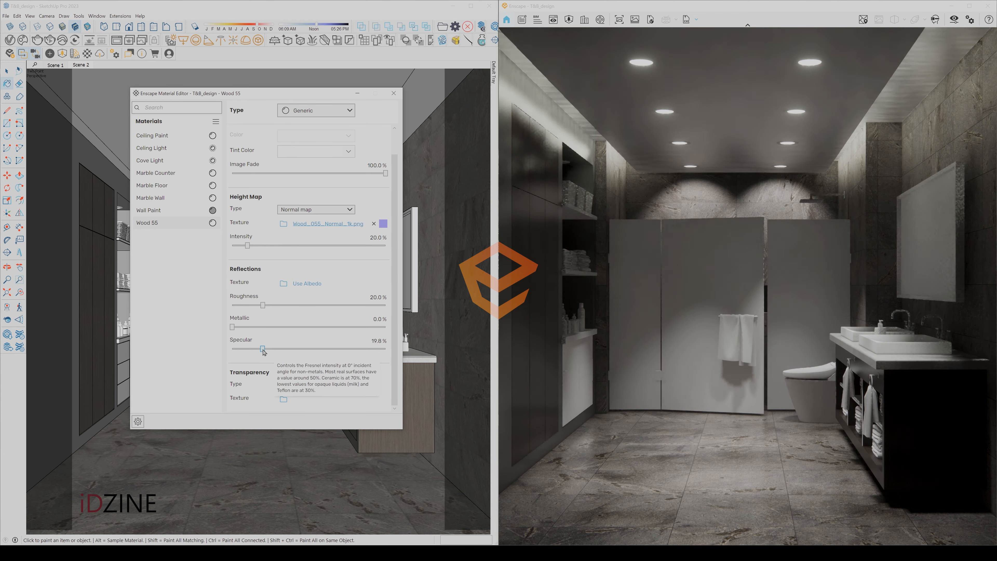
click(377, 341)
text(20)
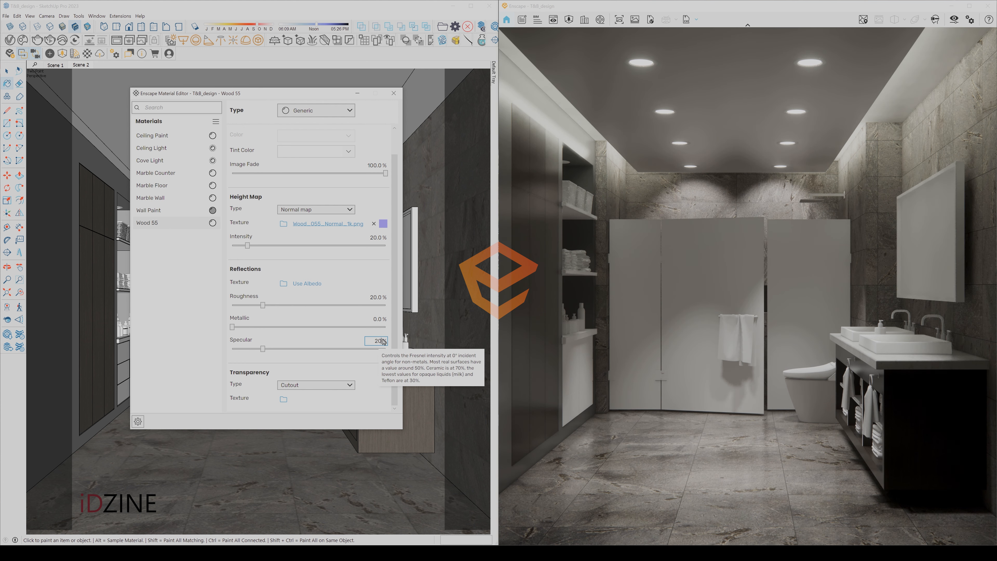
click(393, 93)
- Sample the wood from the vanity side and apply it to the niche shelves and the drawers below them
key(space)
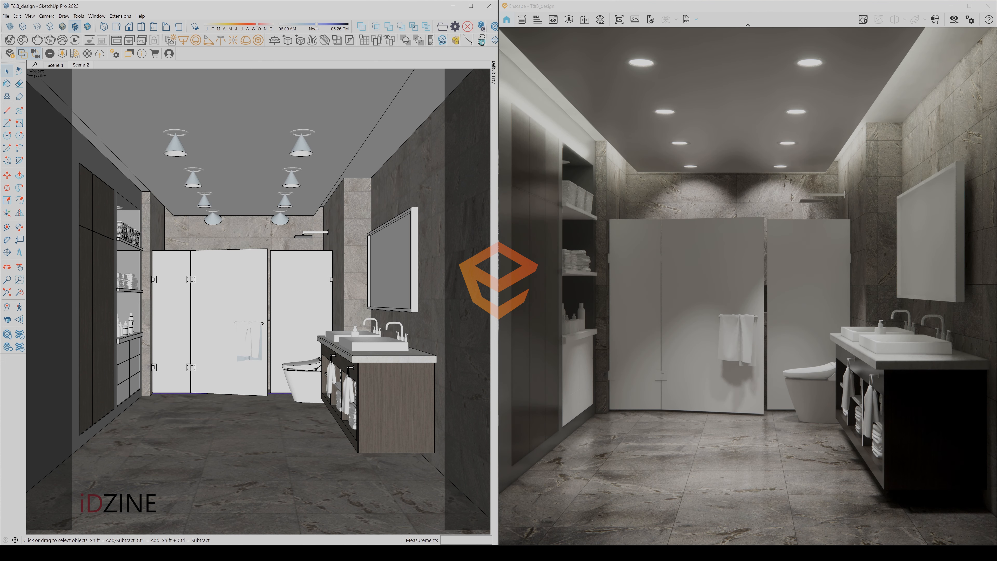
key(b)
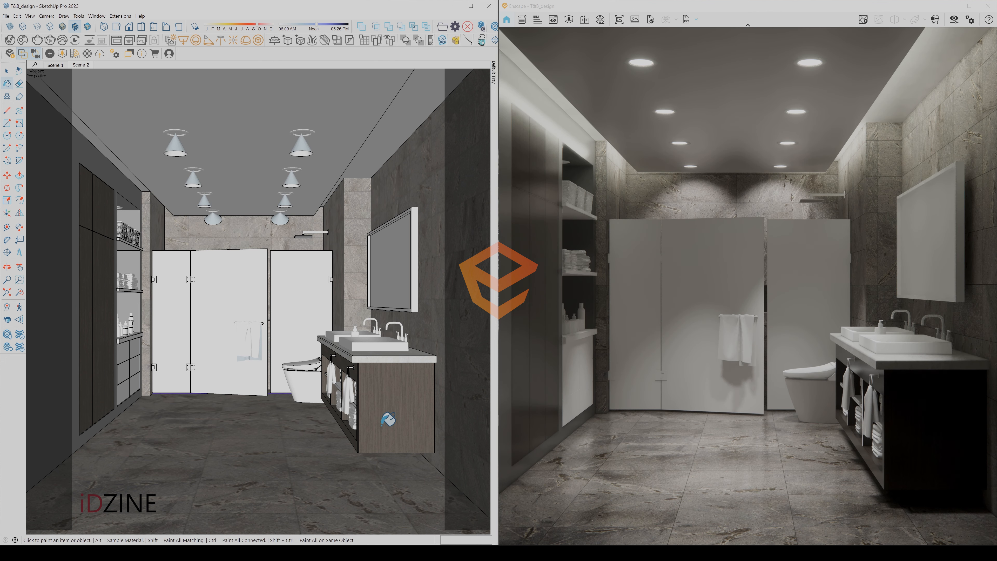
alt+click(388, 418)
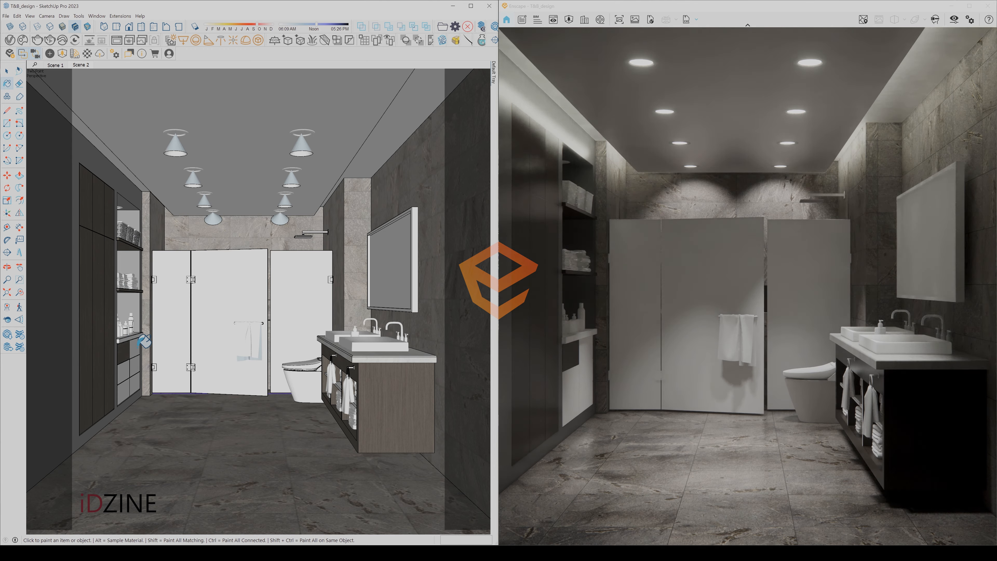
click(132, 362)
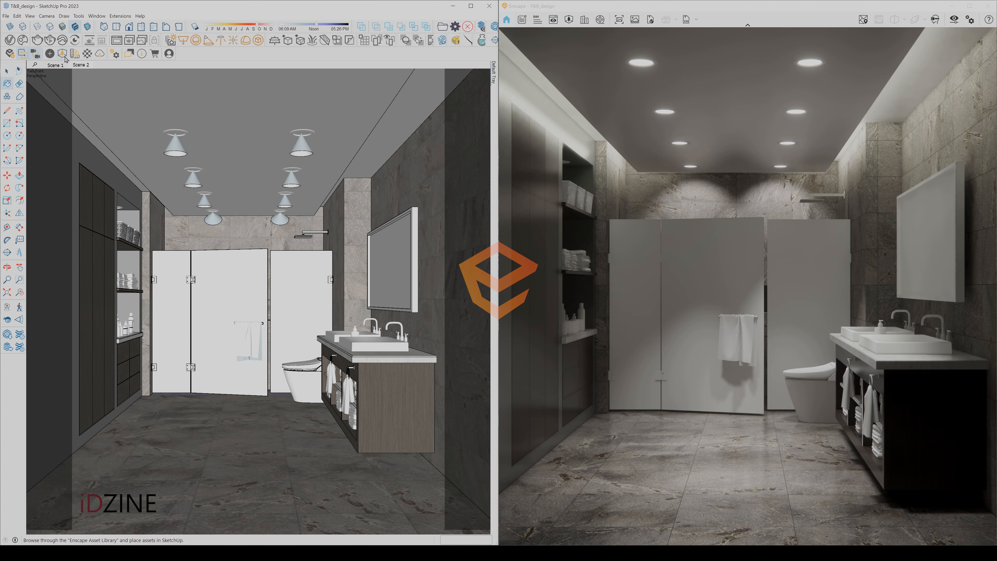
- Import the Aluminum 01 Stainless metal from the Enscape Material Library
click(10, 73)
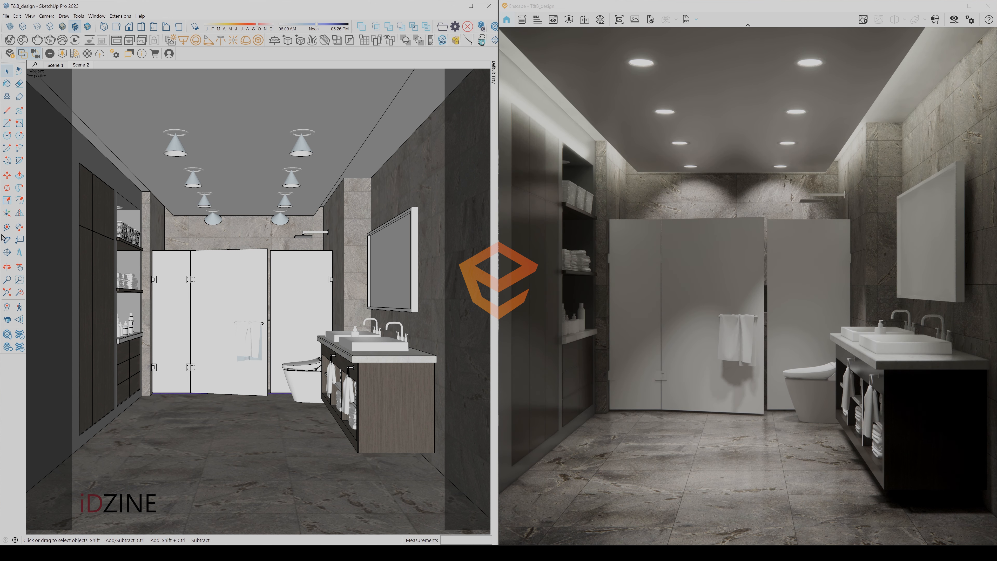
click(77, 56)
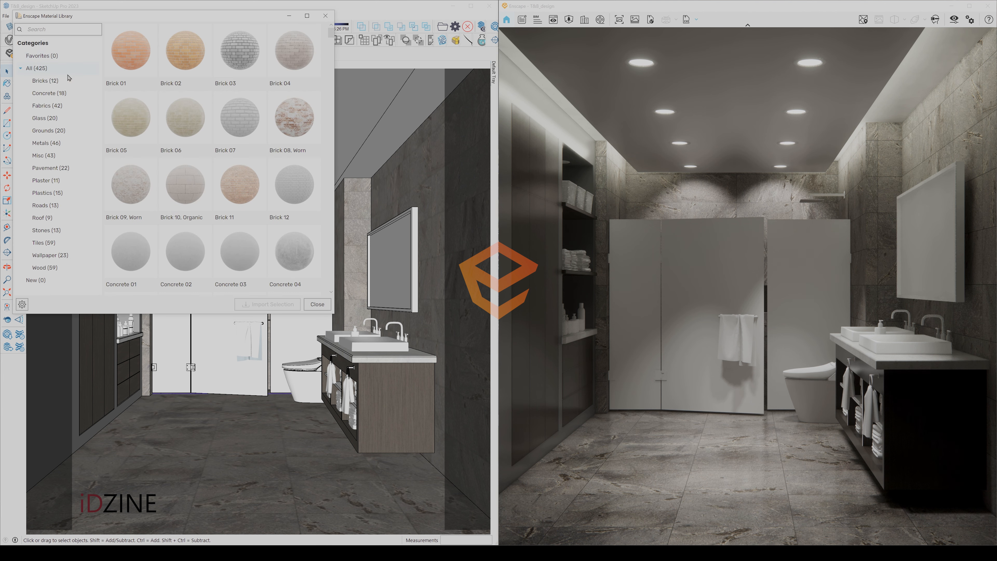
click(50, 144)
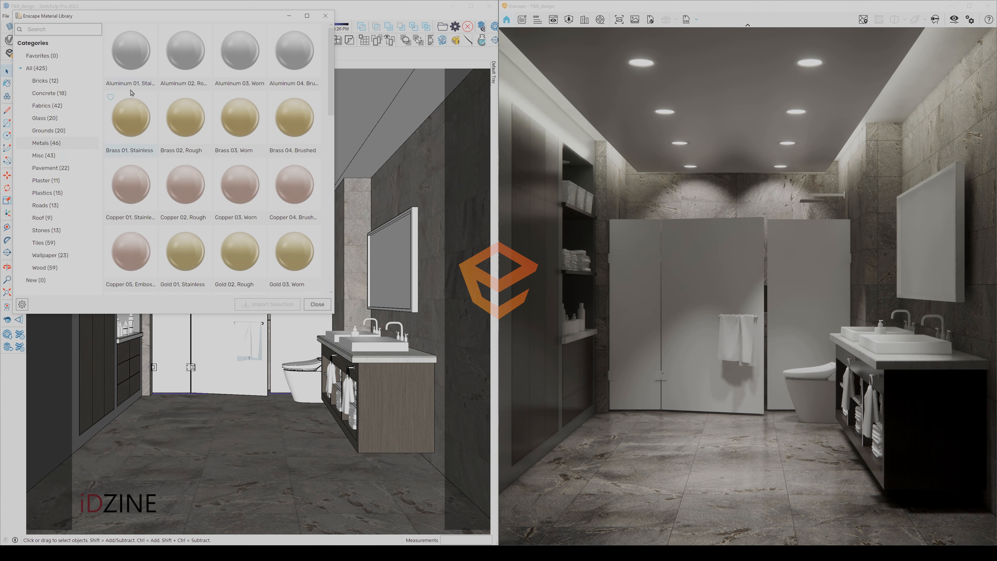
click(143, 64)
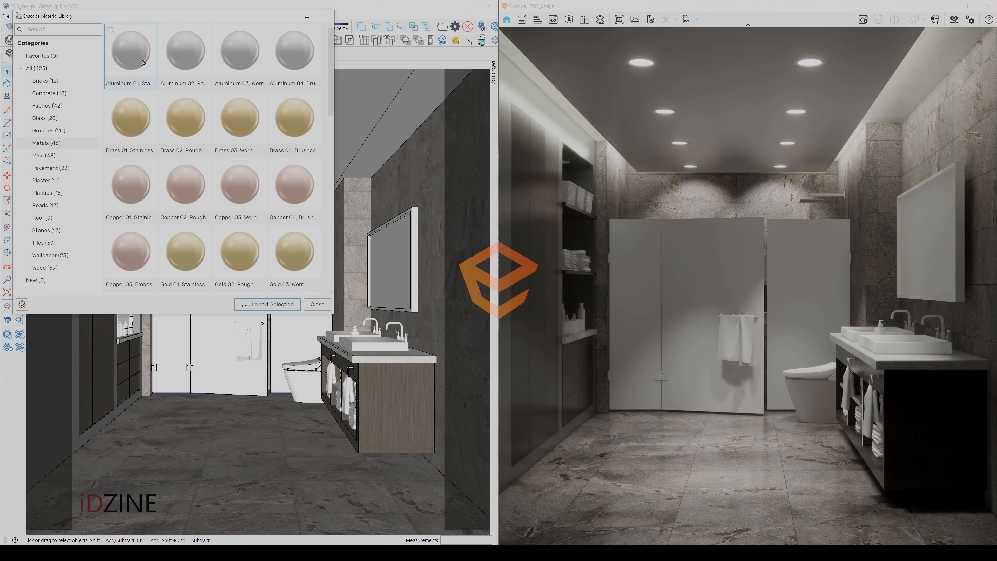
click(274, 305)
click(316, 304)
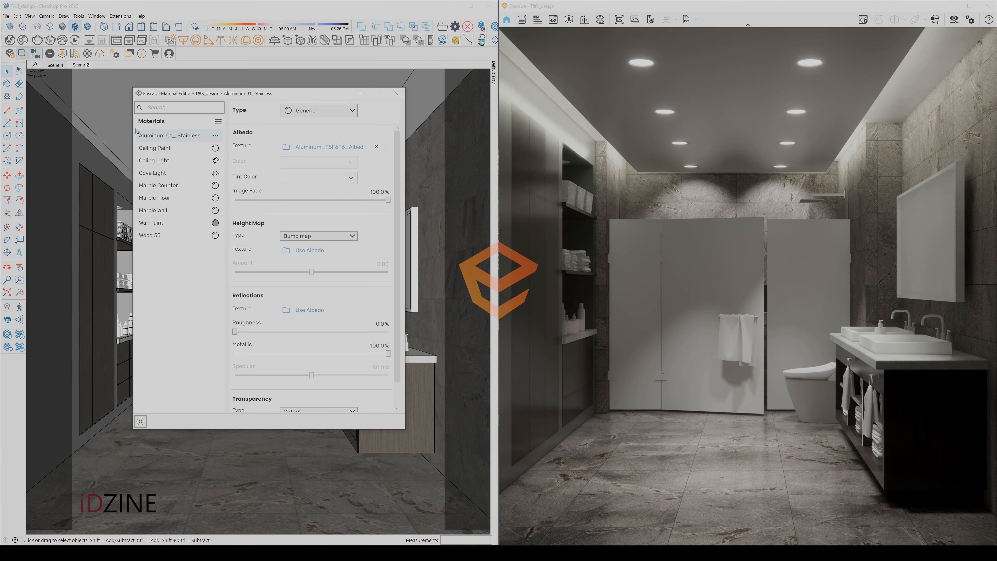
- Paint the vanity faucets and towel hooks with Aluminum 01 Stainless, and restore the Scene 2 view
click(9, 84)
click(396, 93)
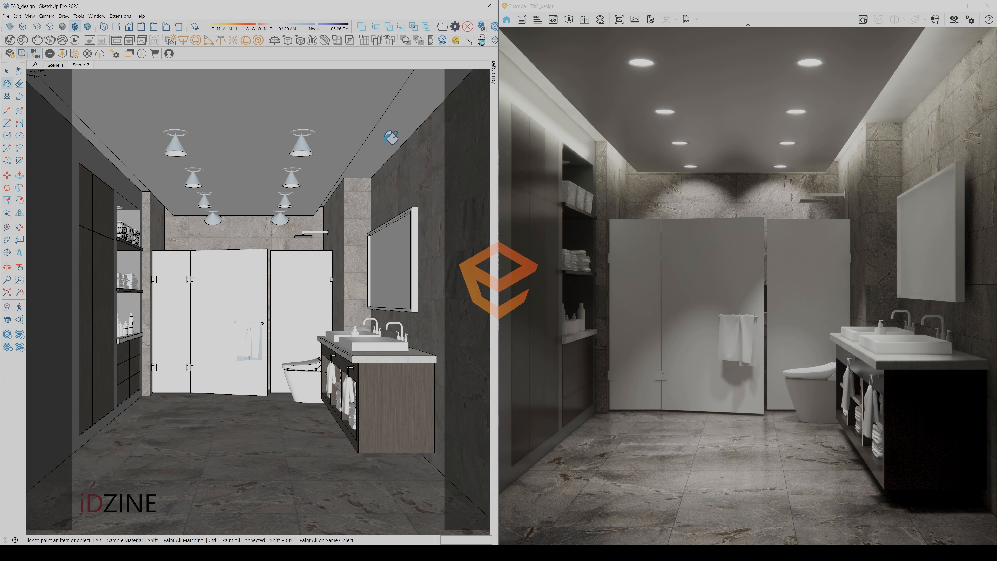
scroll(400, 331, up, 4)
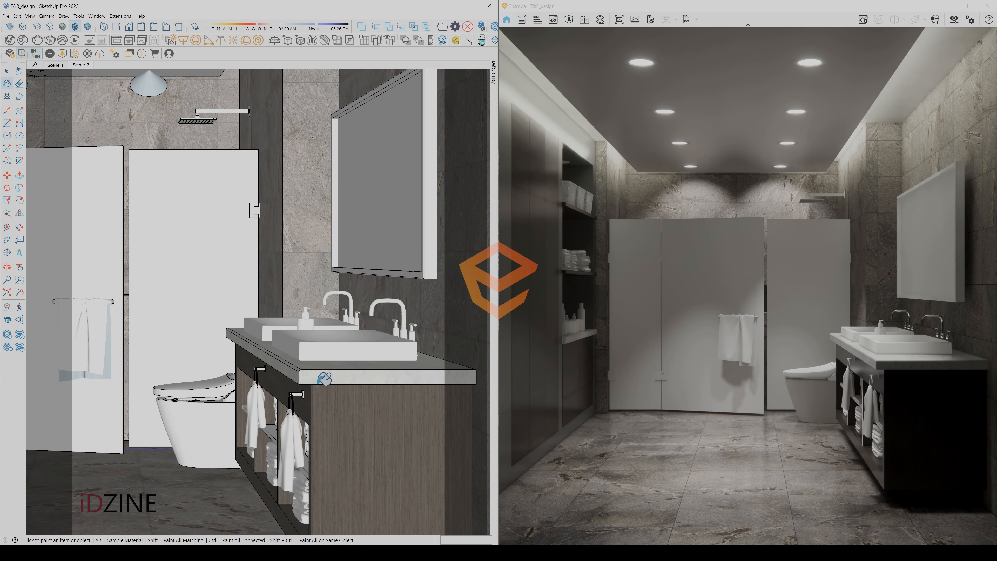
scroll(303, 393, up, 2)
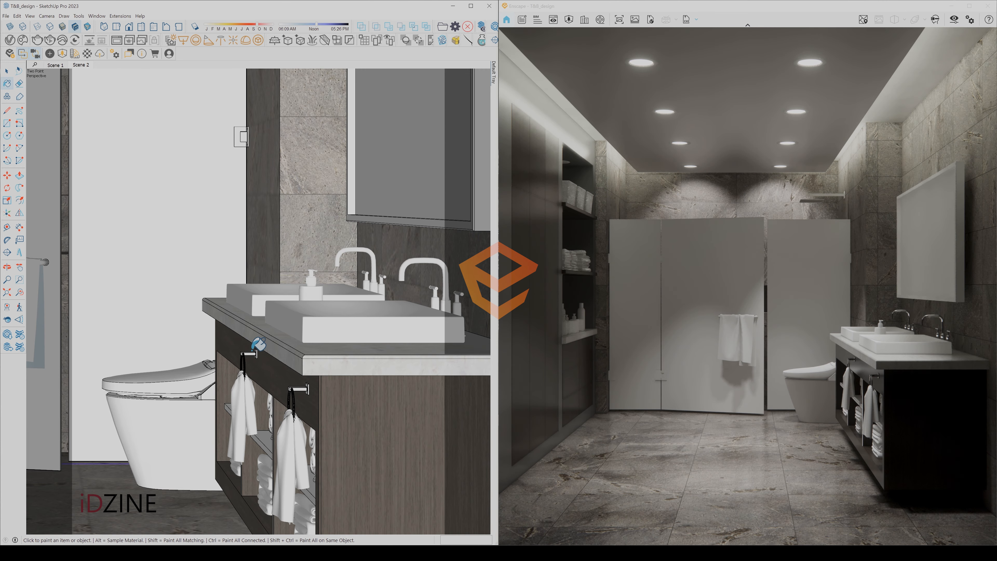
scroll(270, 205, down, 5)
click(7, 71)
click(86, 65)
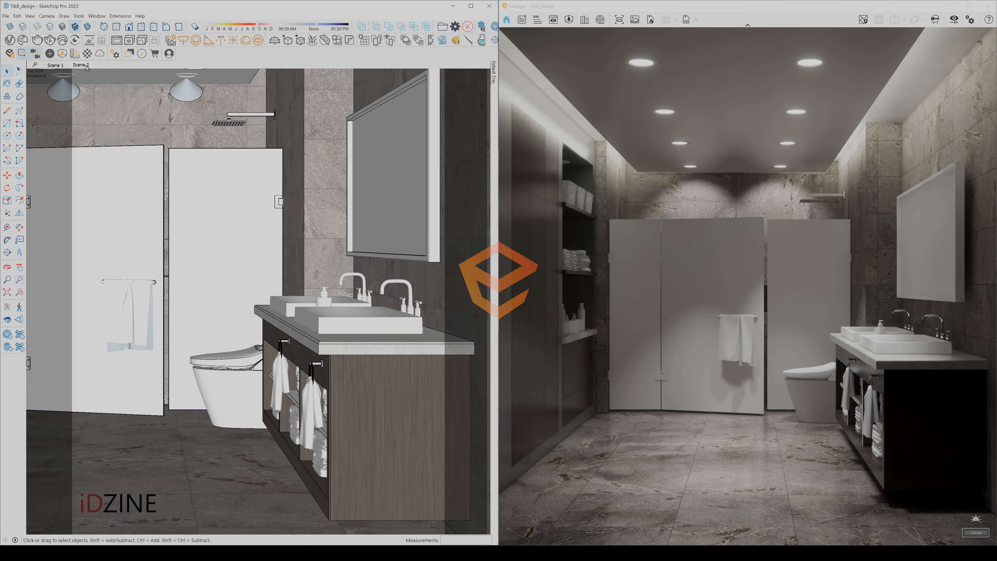
- Import the Aluminum 04 Brushed metal from the Enscape Material Library and close the material editor
click(75, 54)
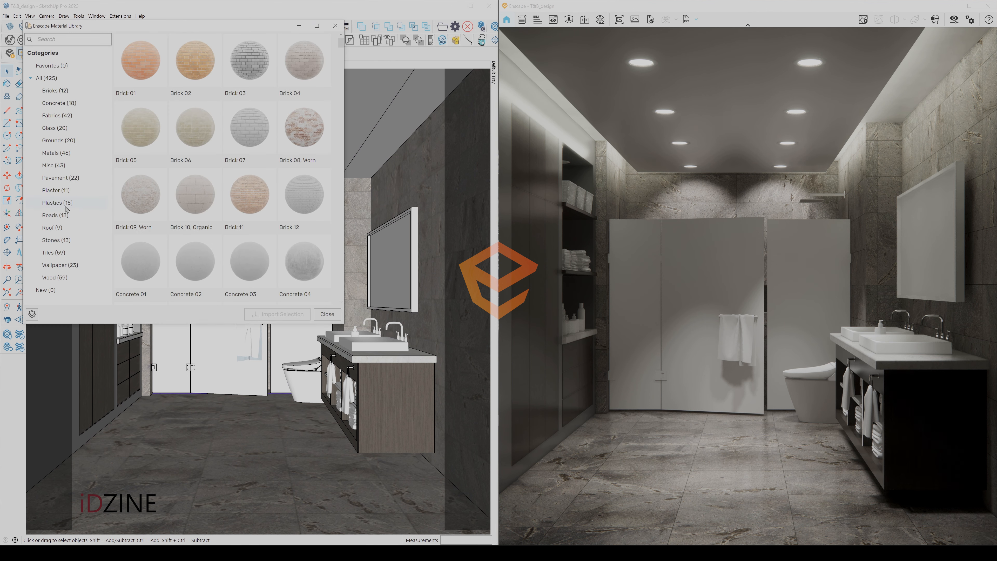
click(57, 153)
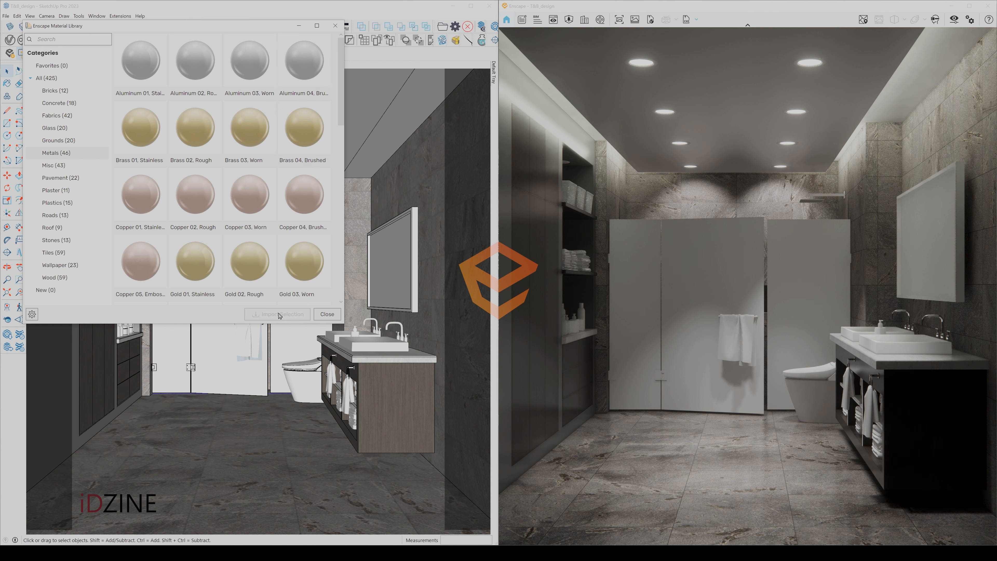
click(322, 316)
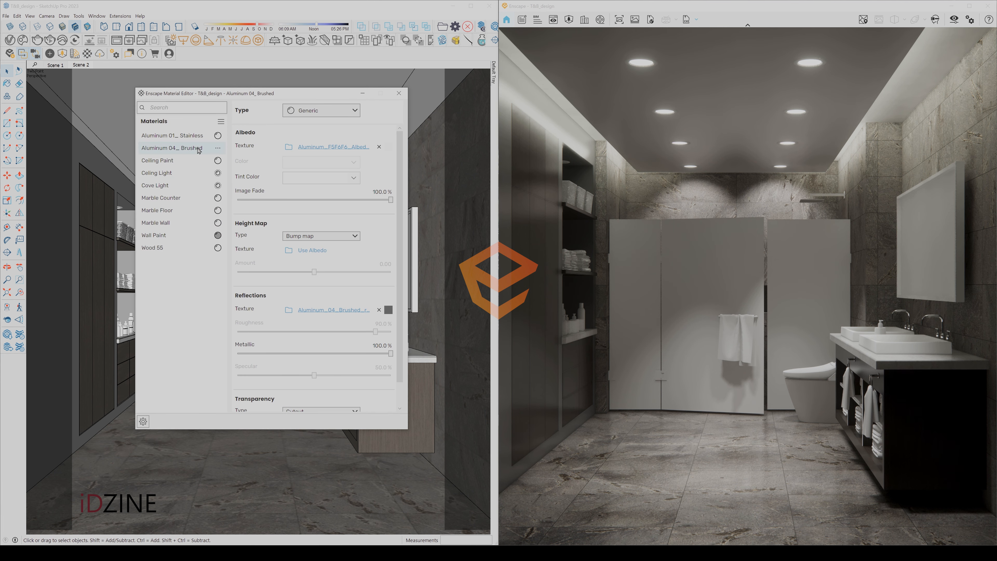
click(398, 95)
- Paint the rims of the ceiling downlights and the shower fixture with Aluminum 04 Brushed
click(7, 83)
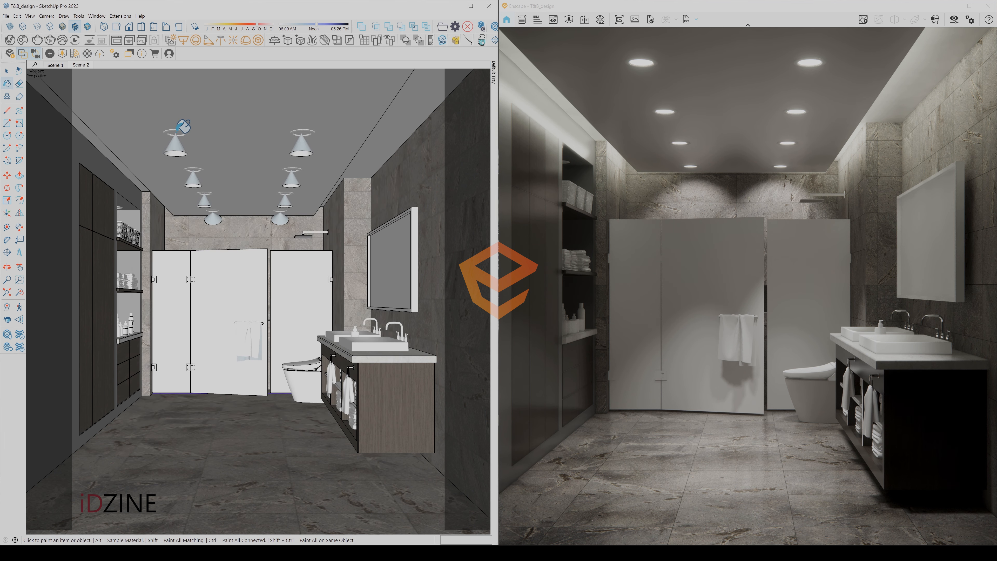
scroll(193, 130, up, 5)
scroll(235, 181, up, 3)
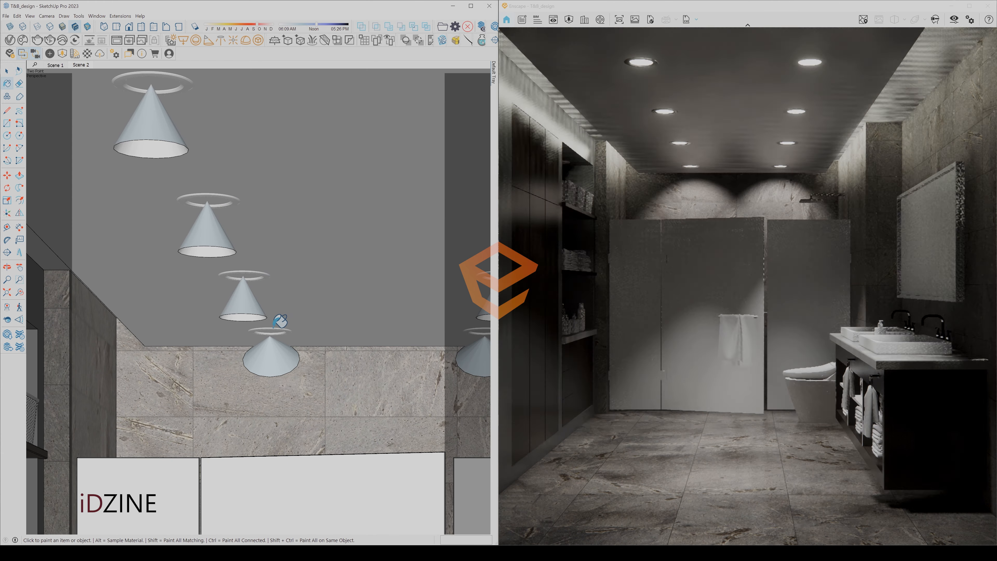
scroll(283, 326, down, 5)
scroll(353, 316, up, 5)
scroll(346, 298, down, 3)
scroll(338, 267, up, 3)
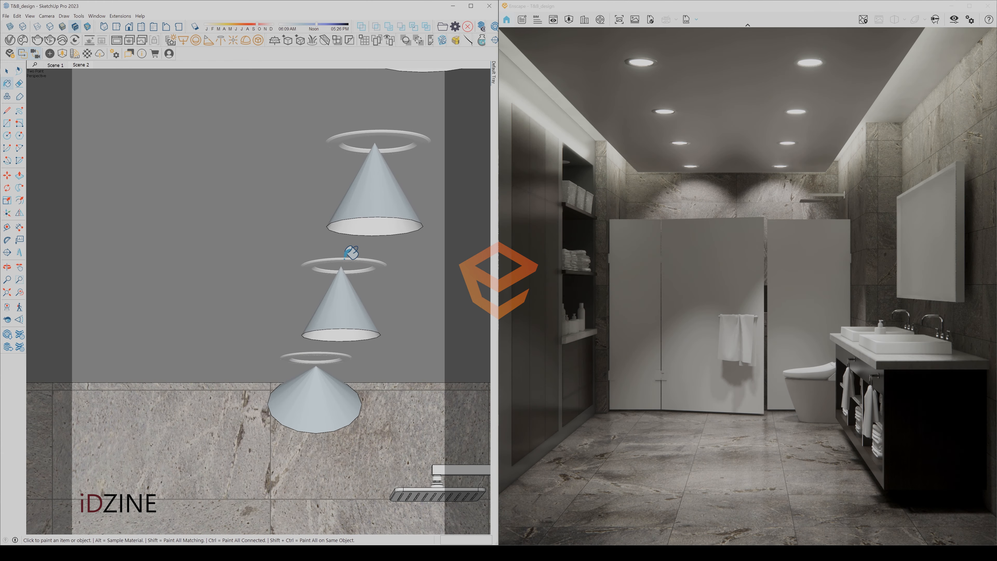
scroll(369, 228, down, 3)
scroll(377, 210, up, 3)
scroll(373, 201, down, 3)
scroll(368, 193, up, 2)
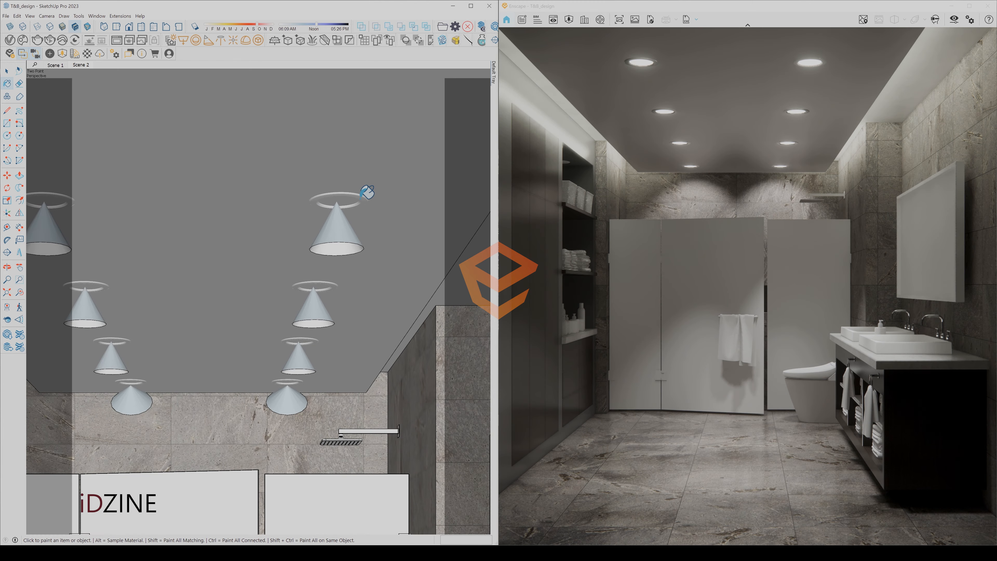
scroll(329, 256, down, 2)
scroll(338, 409, down, 3)
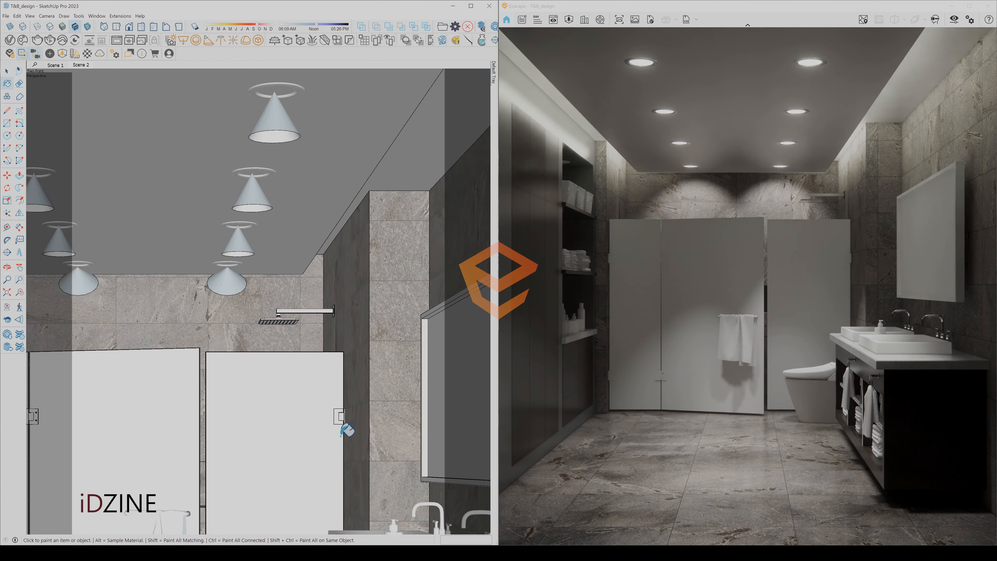
- Paint all upper and lower hinges of the shower and toilet partition panels with Aluminum 04 Brushed
scroll(341, 396, up, 3)
scroll(354, 349, down, 4)
scroll(160, 275, up, 5)
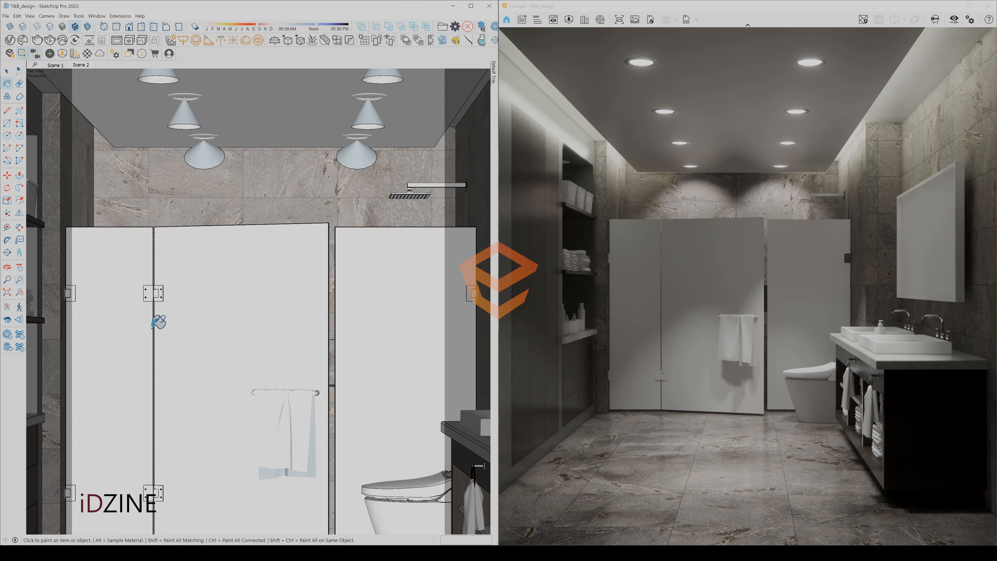
scroll(243, 349, down, 4)
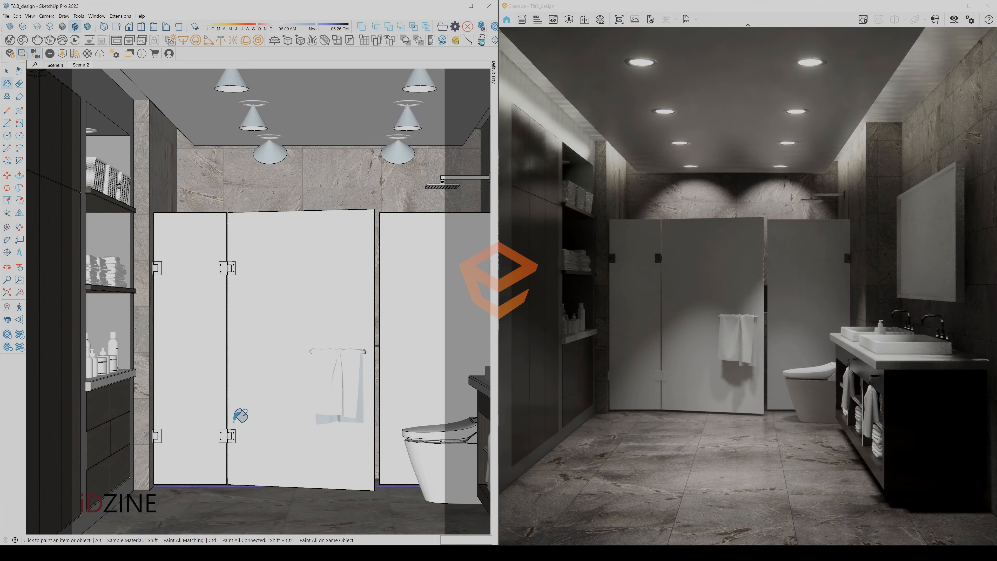
scroll(160, 408, up, 4)
scroll(264, 403, down, 4)
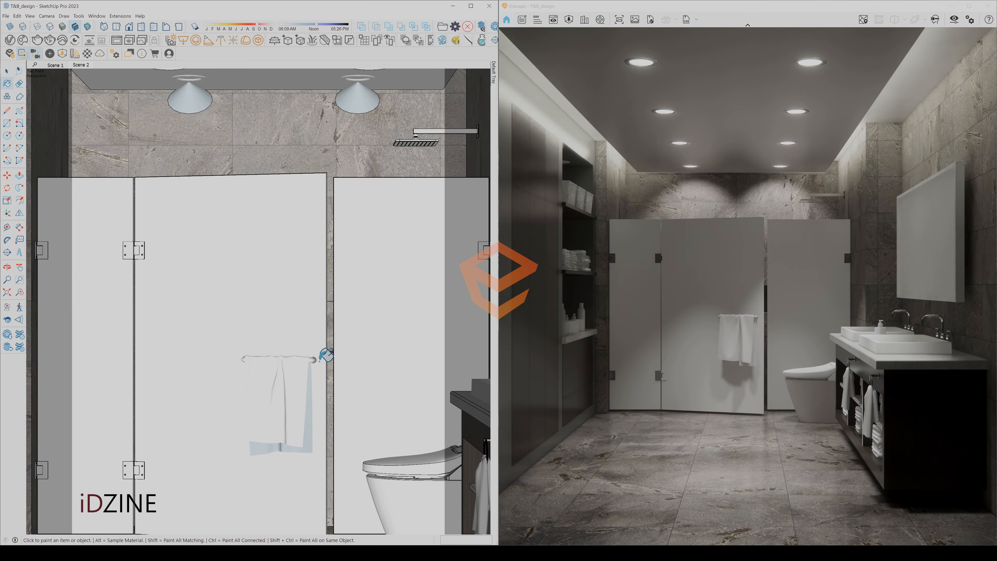
- Paint the towel bar on the partition door with Aluminum 04 Brushed
scroll(322, 353, up, 4)
scroll(339, 375, down, 4)
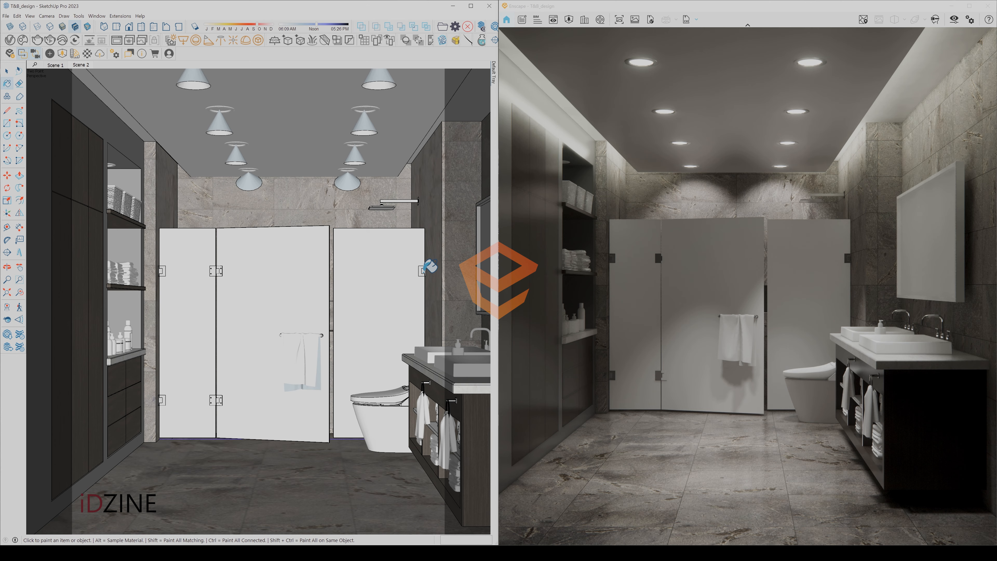
scroll(427, 265, up, 2)
scroll(386, 272, down, 3)
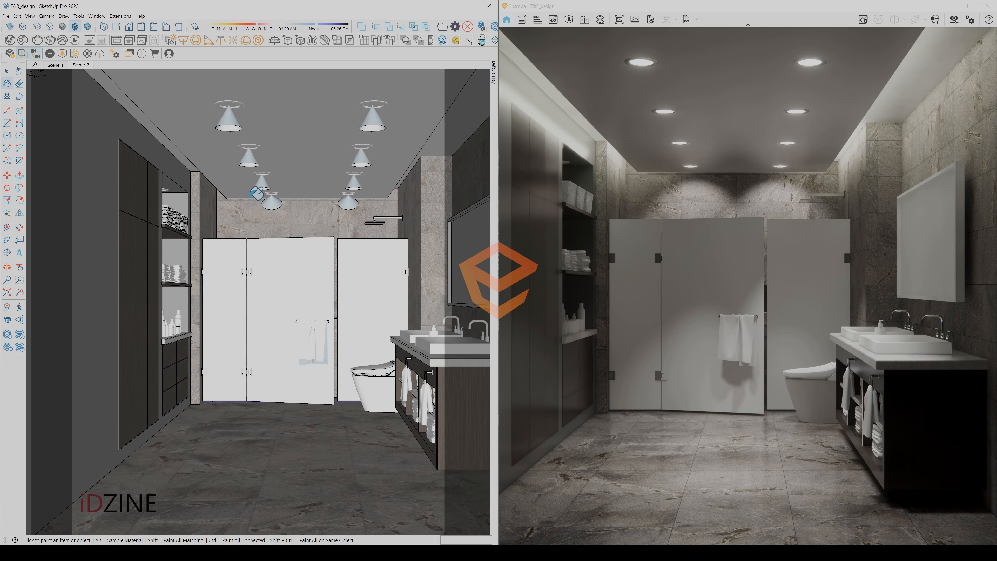
- Restore the Scene 2 view and paint the remaining parts of the partition's middle upper and lower hinges with Aluminum 04 Brushed
click(4, 70)
click(82, 67)
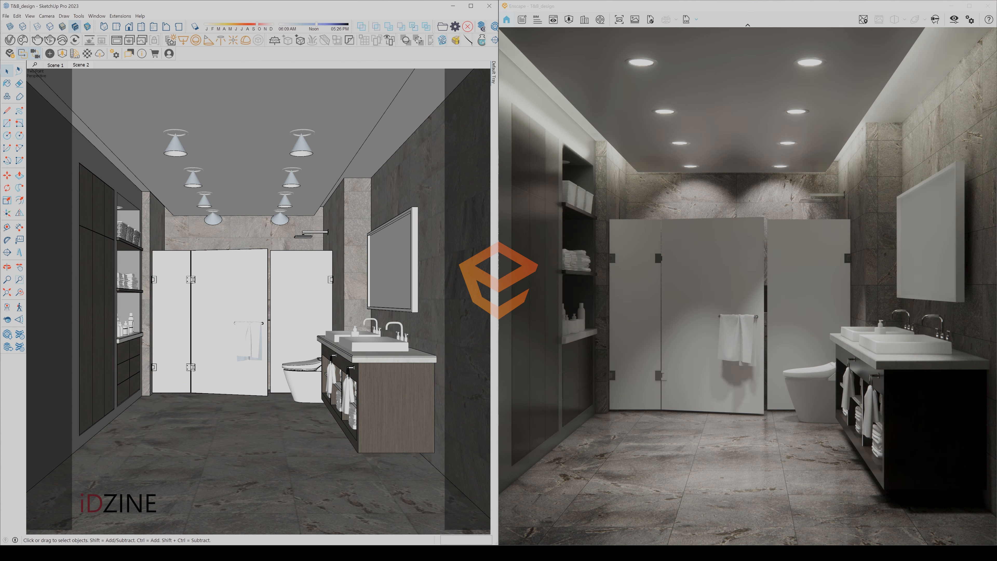
key(b)
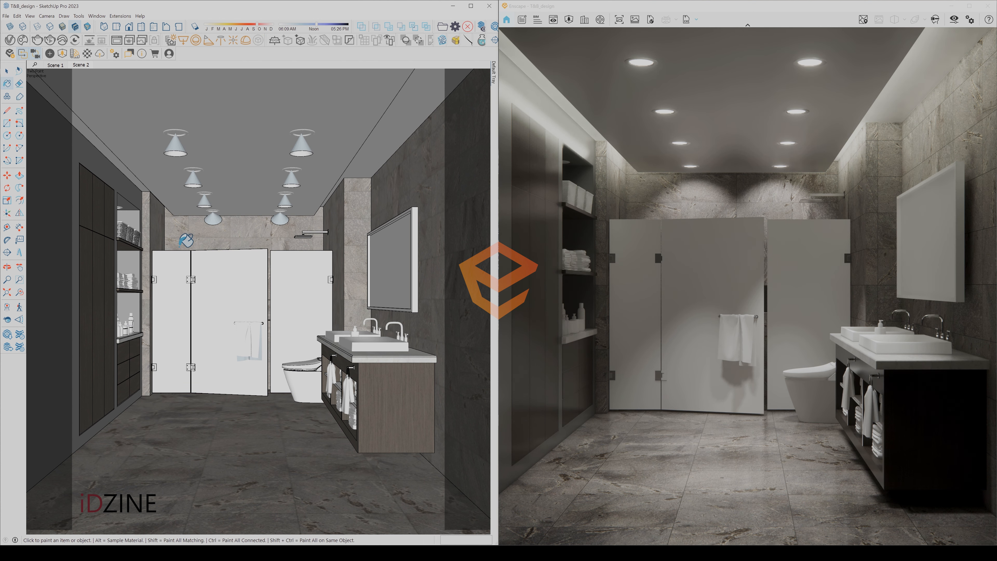
scroll(206, 304, up, 5)
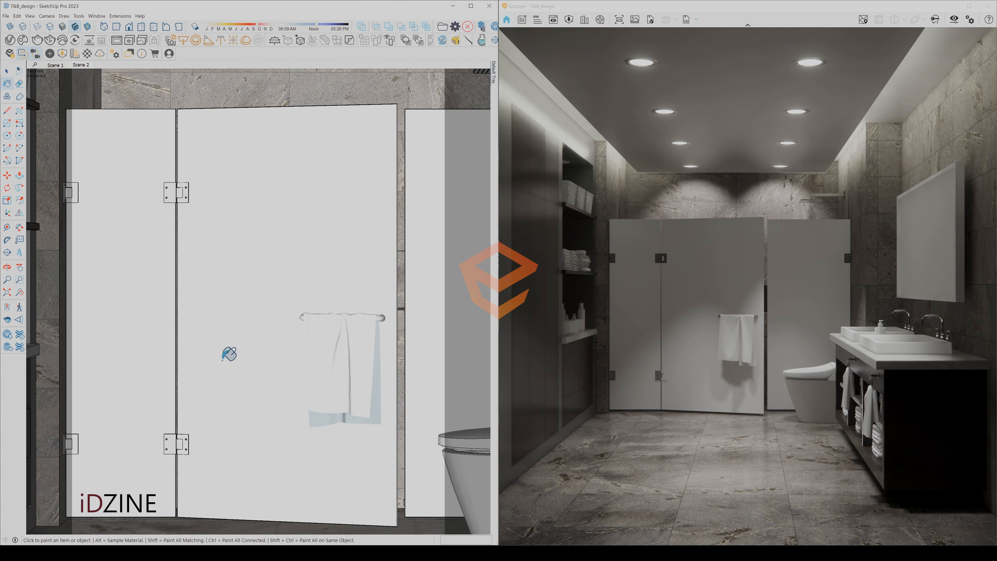
scroll(184, 193, up, 4)
scroll(236, 203, down, 8)
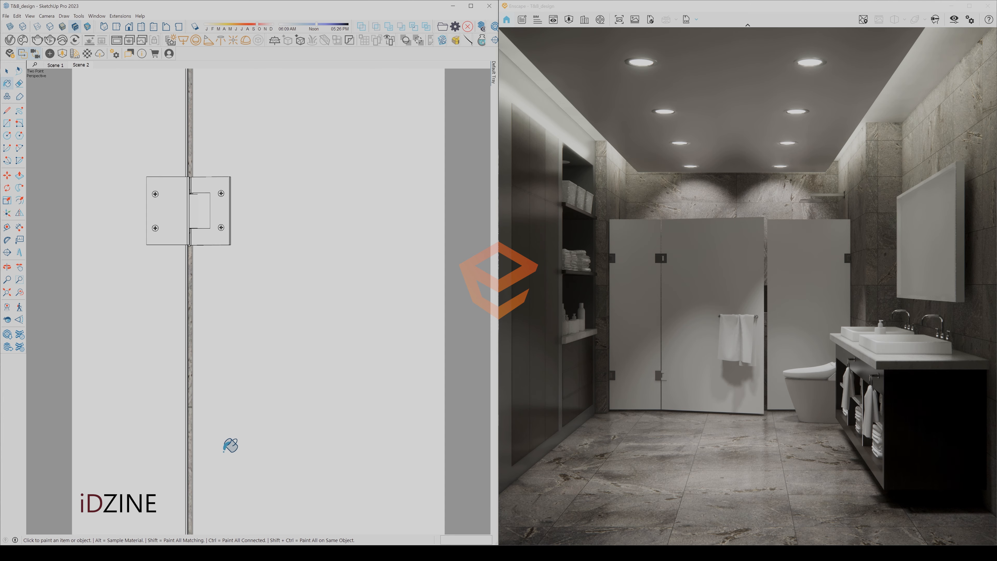
scroll(236, 410, up, 6)
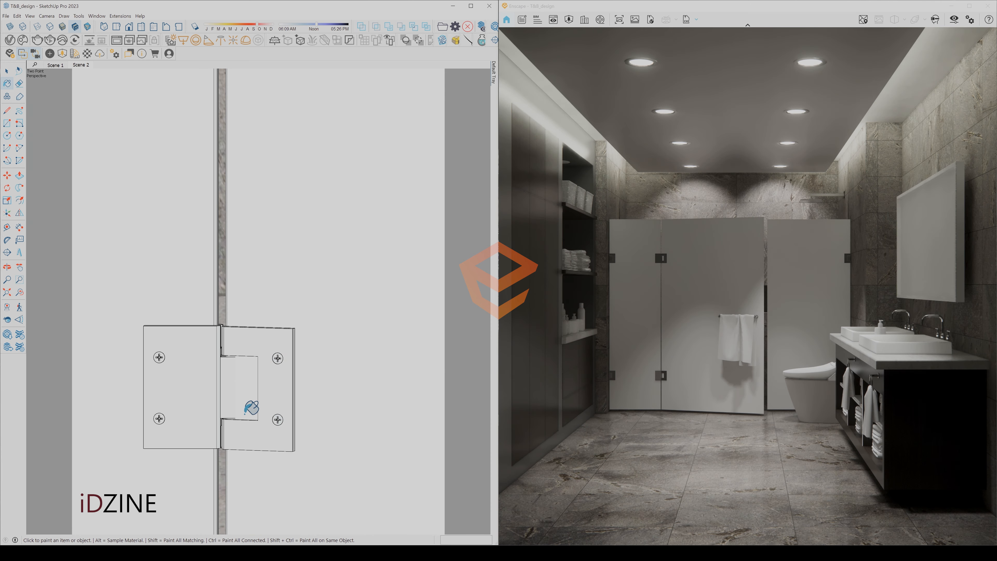
scroll(238, 412, down, 8)
- Hide the shower door panel that carries the towel bar
key(space)
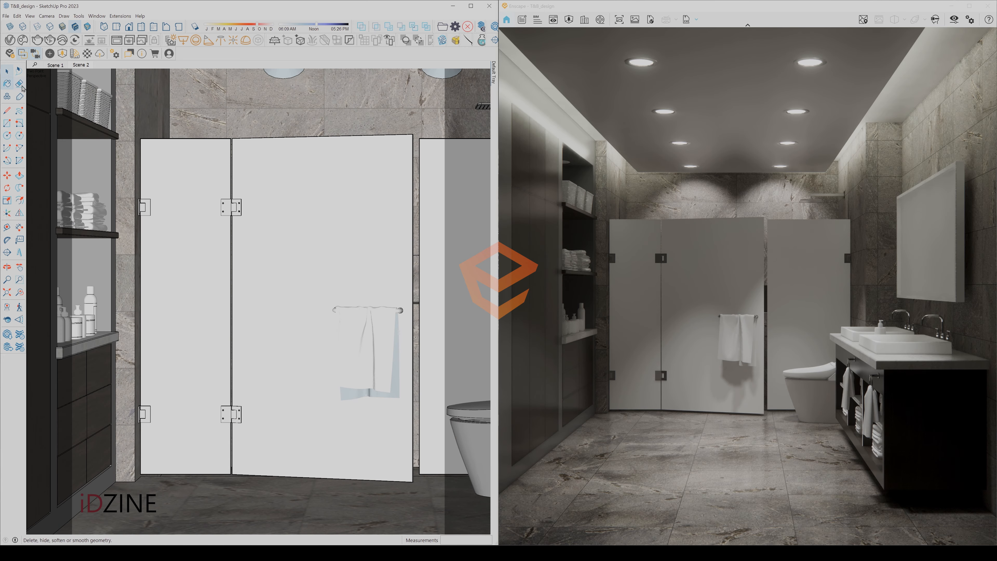
right_click(367, 186)
click(394, 208)
- Paint the shower door handle and the wall-mounted hand shower set with Aluminum 04 Brushed and restore the Scene 2 view
scroll(400, 321, up, 3)
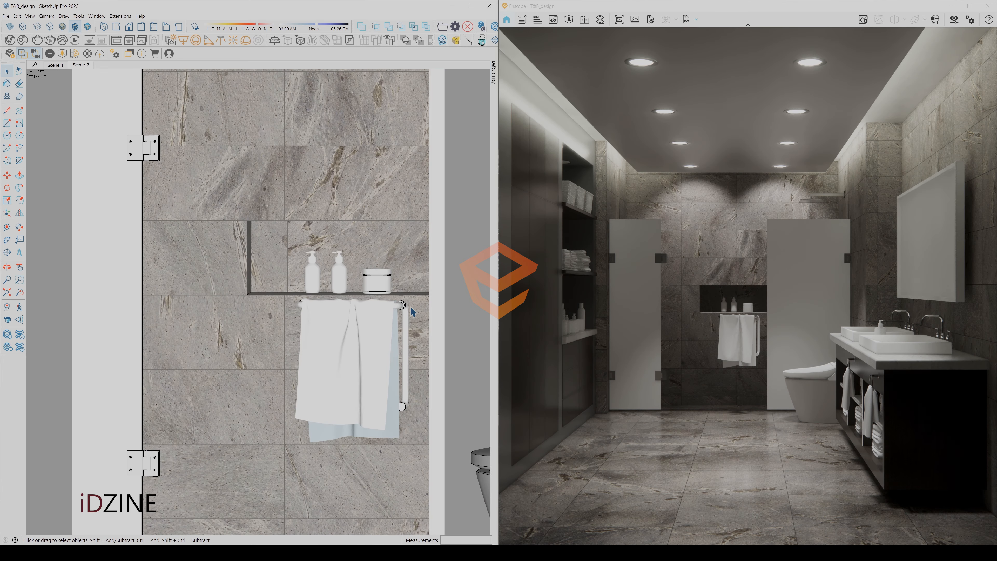
scroll(404, 323, down, 2)
click(7, 83)
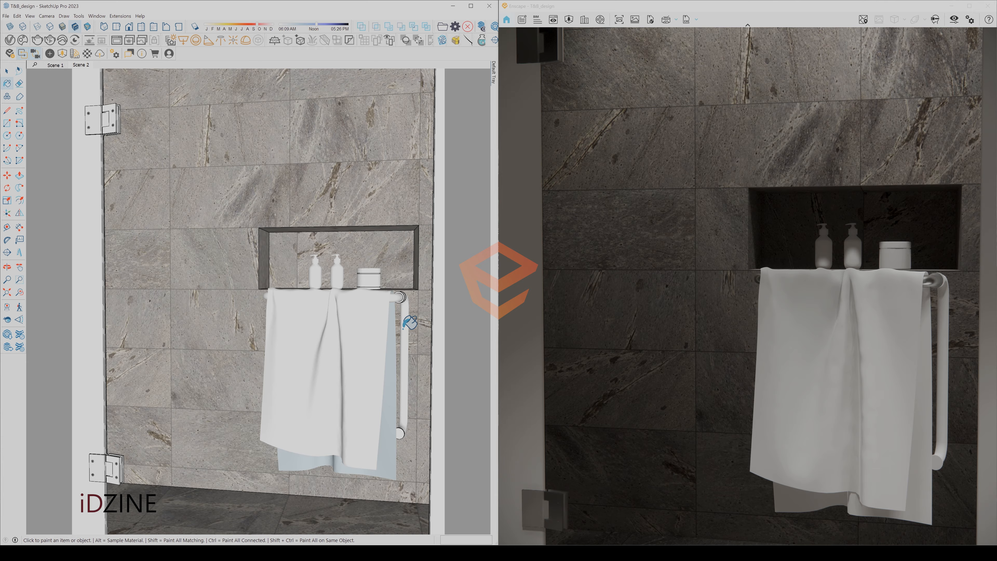
scroll(377, 317, down, 6)
mouse_move(376, 319)
middle_down()
mouse_move(421, 327)
mouse_move(311, 276)
mouse_move(314, 183)
middle_up()
scroll(387, 319, up, 6)
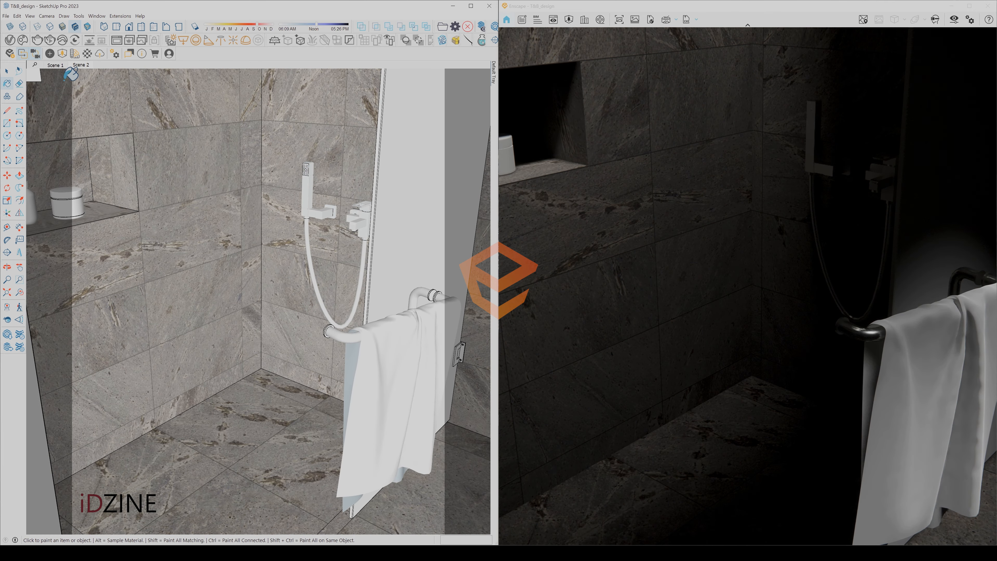
click(7, 72)
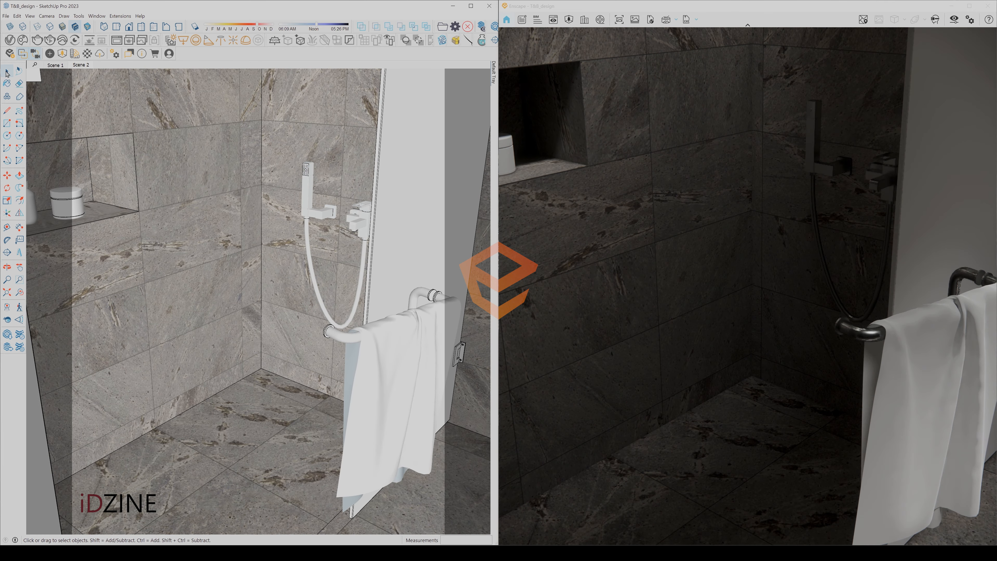
click(83, 67)
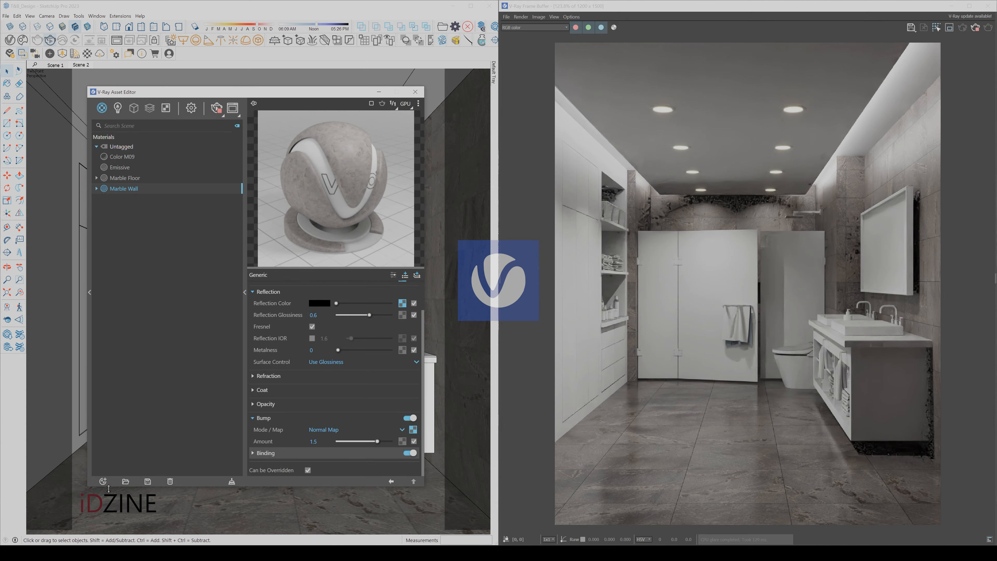
- Create a new generic V-Ray material and name it Marble Counter
click(103, 481)
mouse_move(129, 447)
click(190, 336)
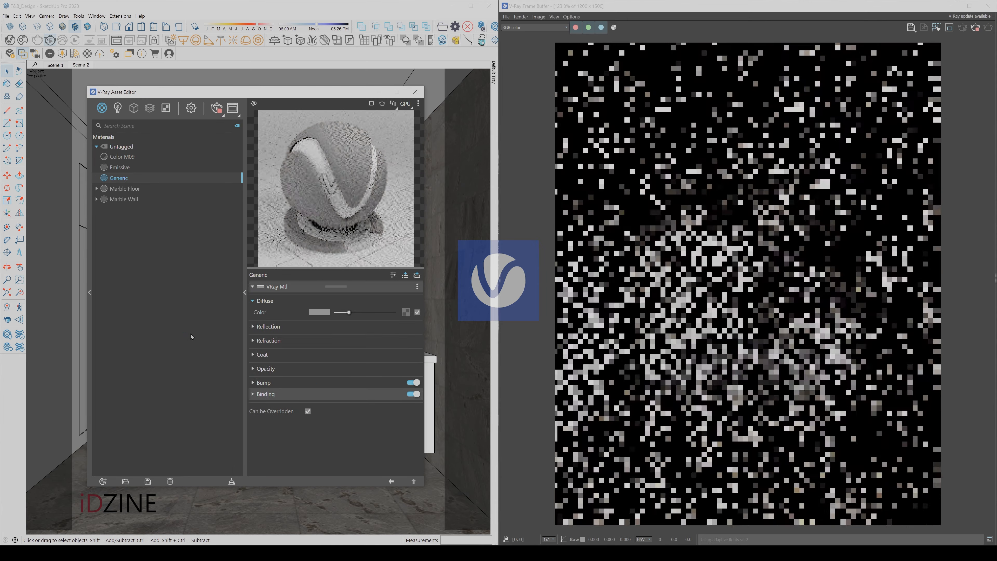
double_click(136, 180)
drag(136, 180, 103, 180)
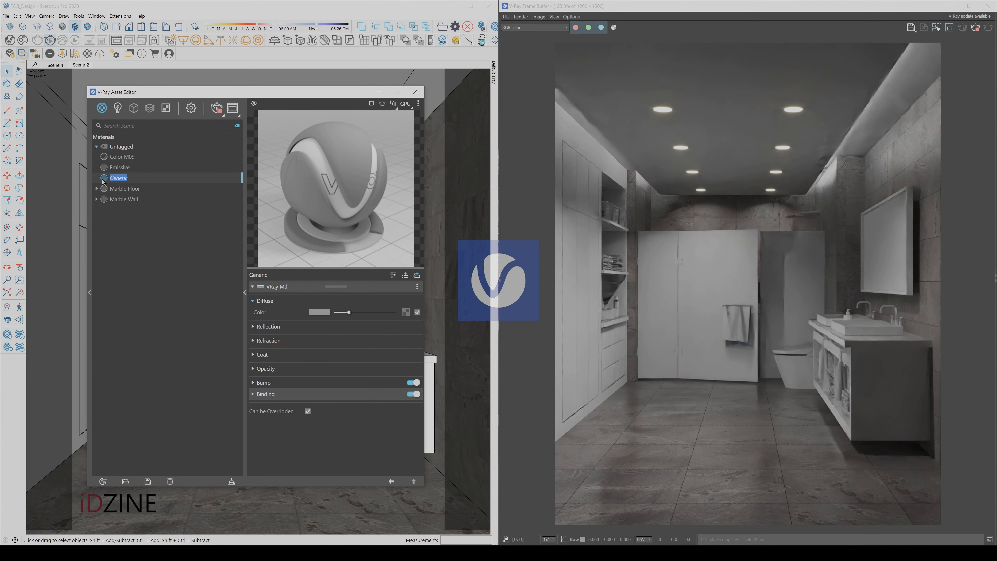
text(Marble Co)
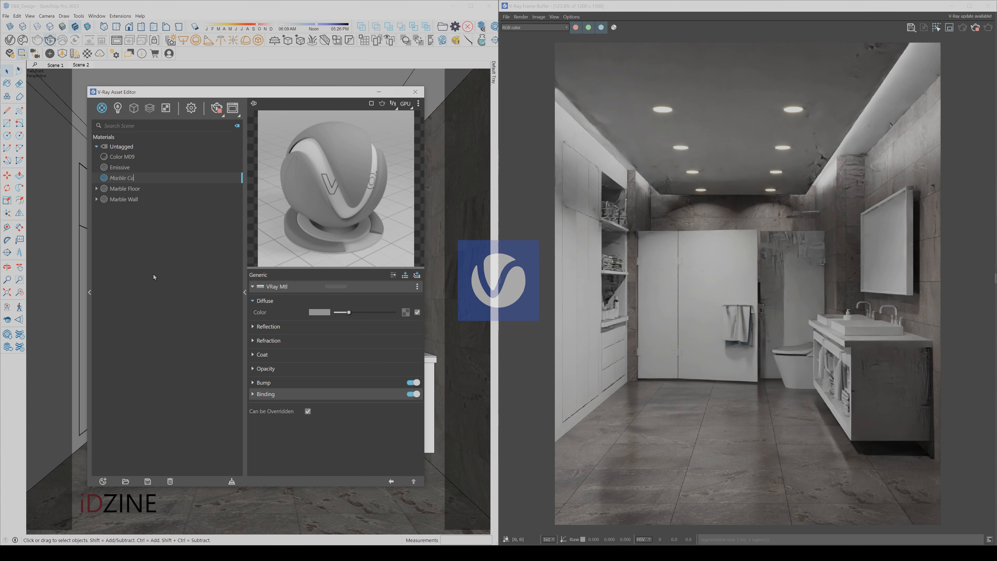
text(unter)
key(Return)
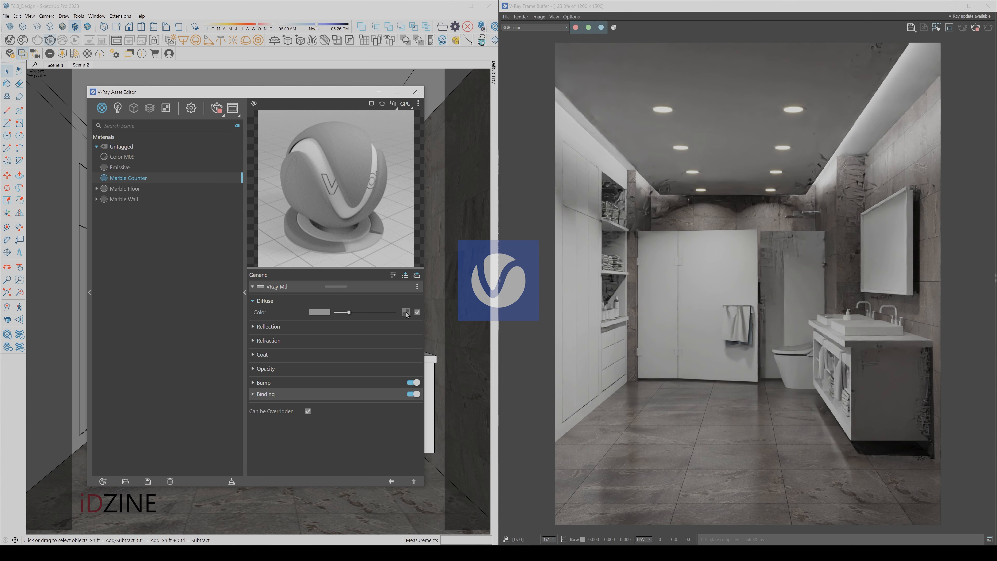
- Load the White_Zuccherino_Natural_Stone 4k Albedo image from the PBR folder as Marble Counter's diffuse bitmap
click(407, 314)
click(383, 114)
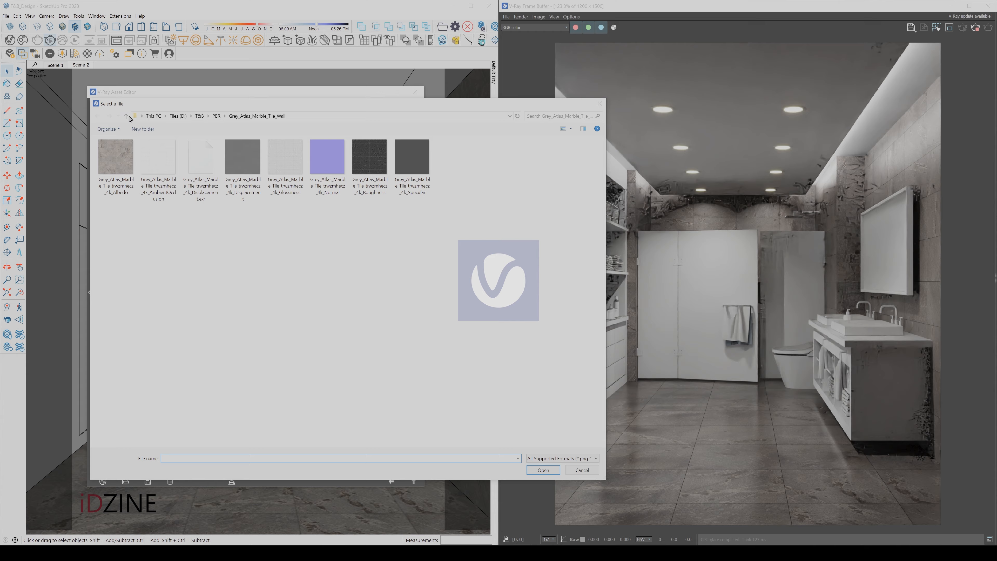
click(127, 117)
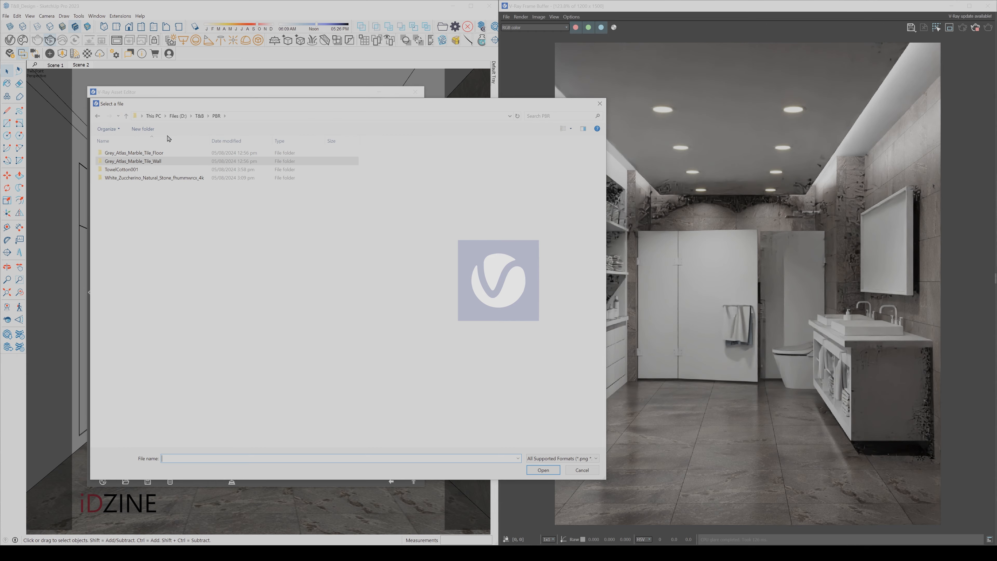
double_click(187, 178)
click(123, 166)
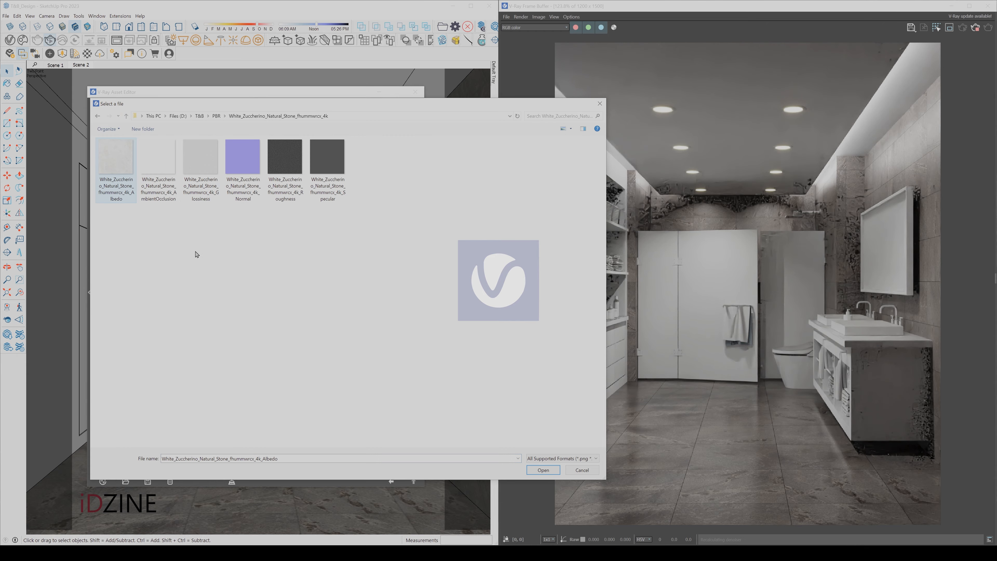
click(543, 470)
click(136, 179)
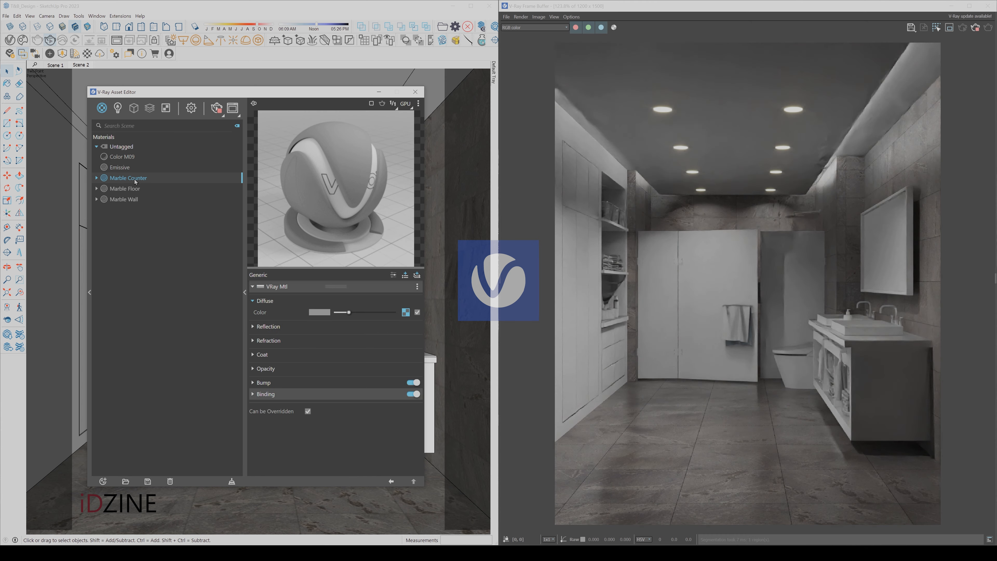
- Load the White_Zuccherino_Natural_Stone 4k Glossiness image as the bitmap for Marble Counter's reflection color
click(253, 328)
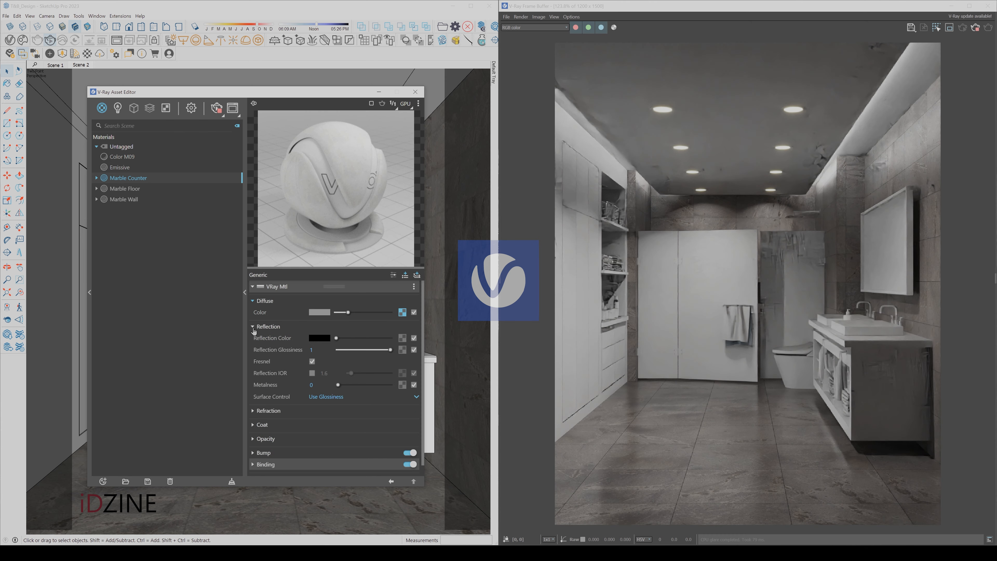
click(403, 338)
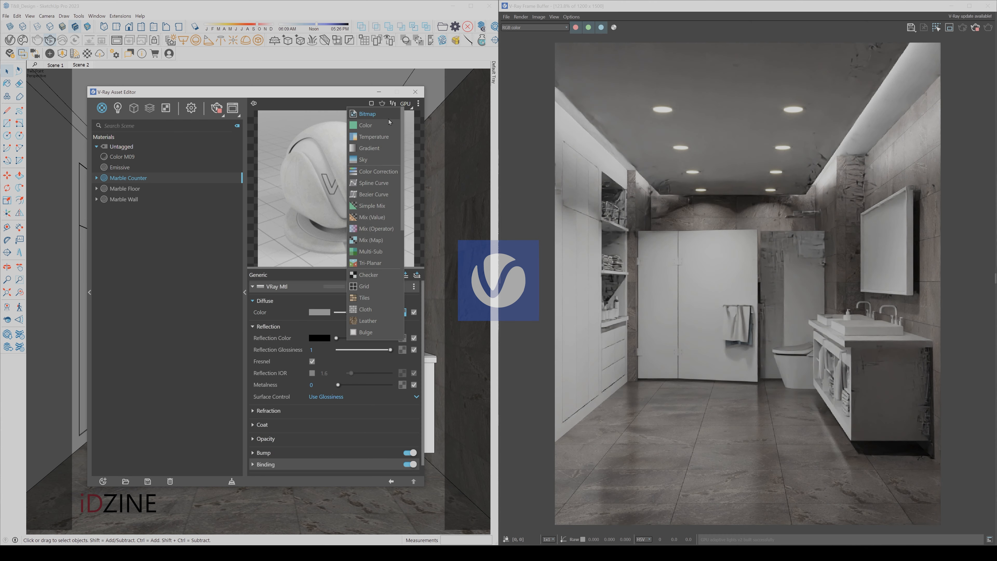
click(384, 116)
click(204, 156)
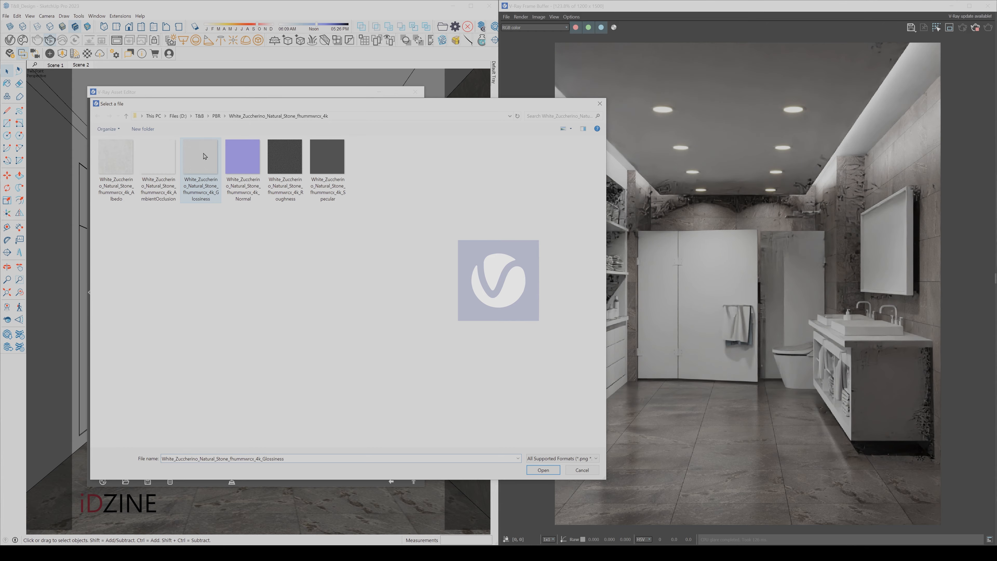
click(543, 470)
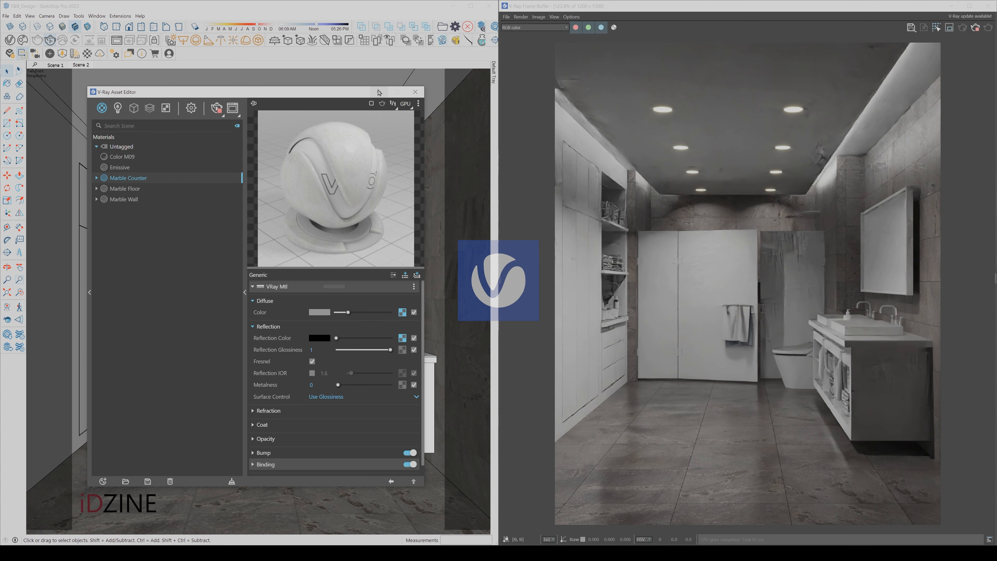
- Close the V-Ray Asset Editor and paint the vanity countertop with Marble Counter
click(414, 91)
click(7, 83)
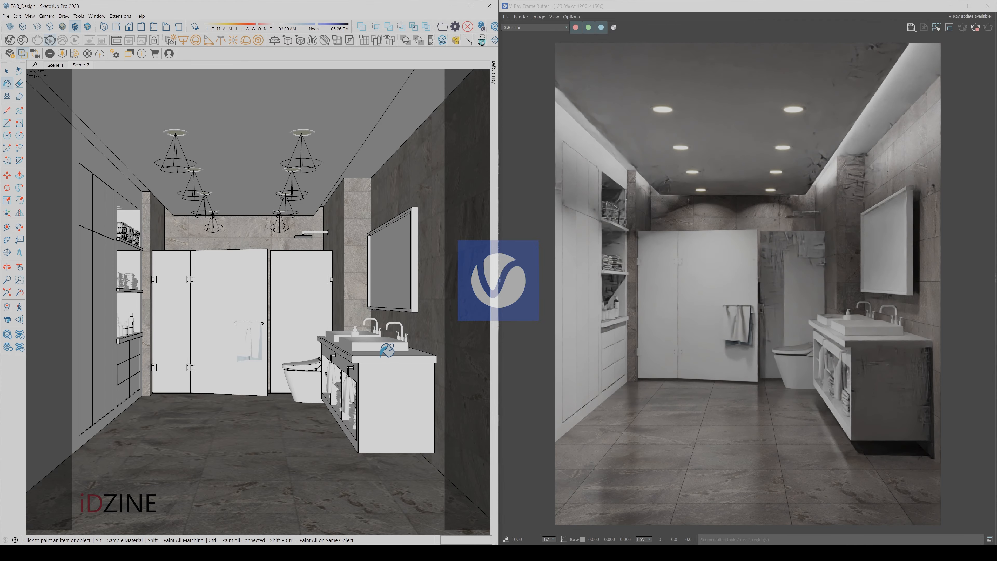
scroll(378, 356, up, 2)
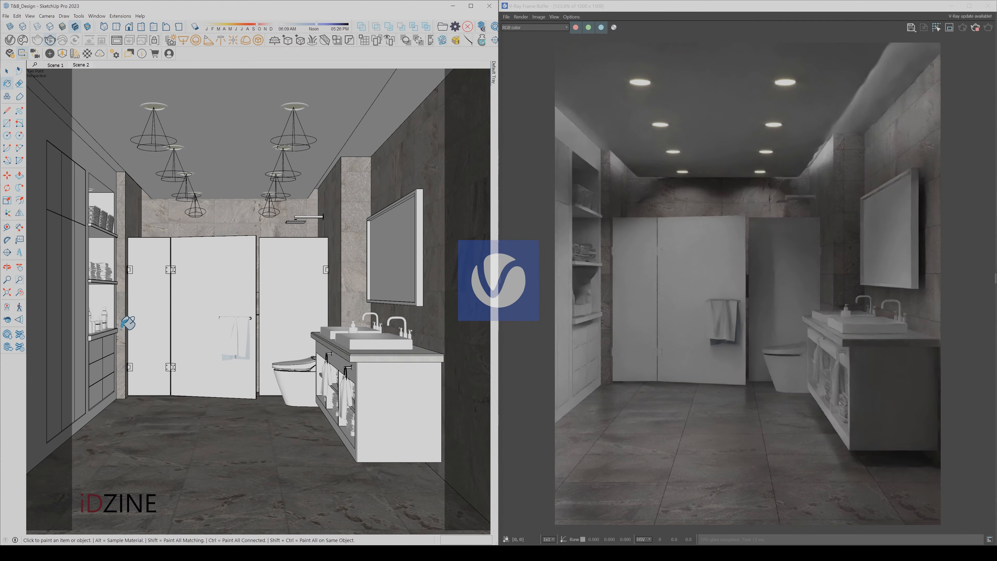
- Restore the Scene 2 view and lock the V-Ray camera orientation
key(space)
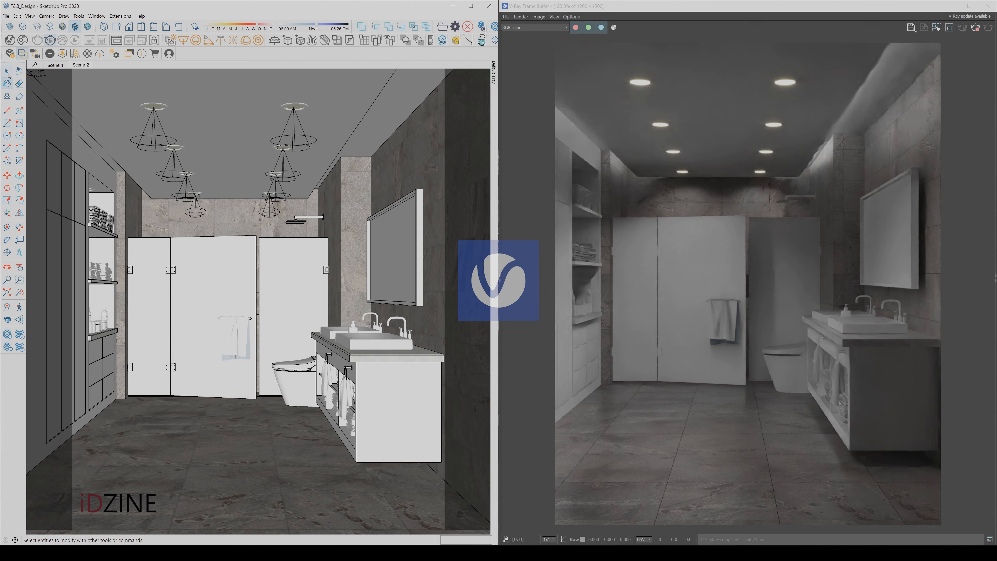
click(81, 65)
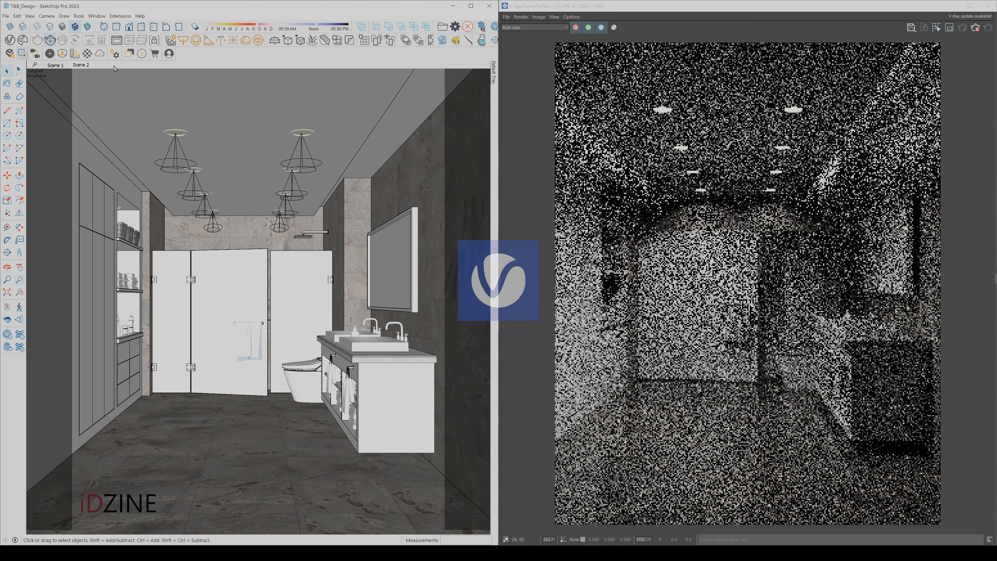
click(155, 42)
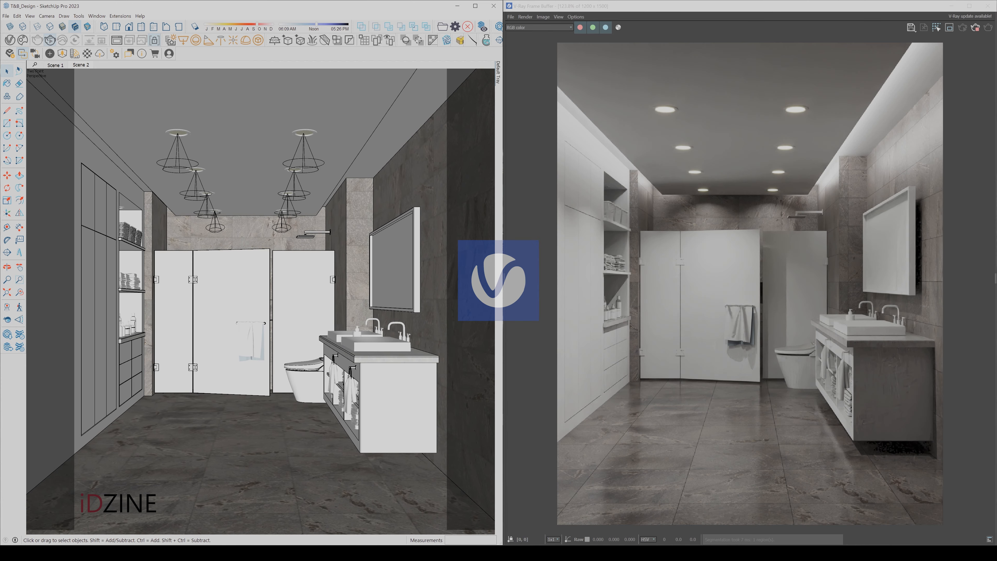
- Create another generic V-Ray material and name it Ceiling Paint
click(11, 40)
click(159, 473)
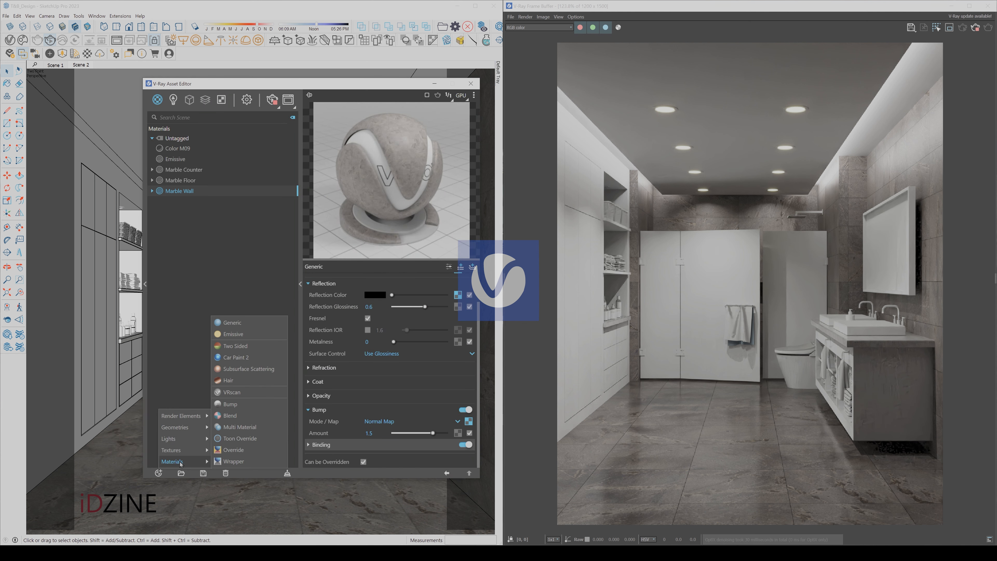
click(235, 323)
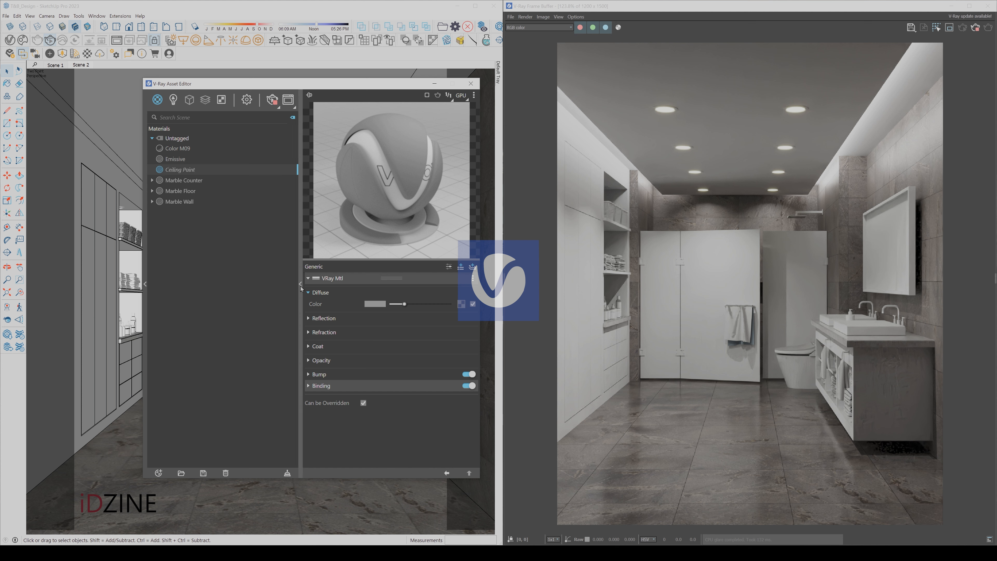
key(Return)
- Set Ceiling Paint's diffuse color to RGB 247, 248, 241
click(374, 303)
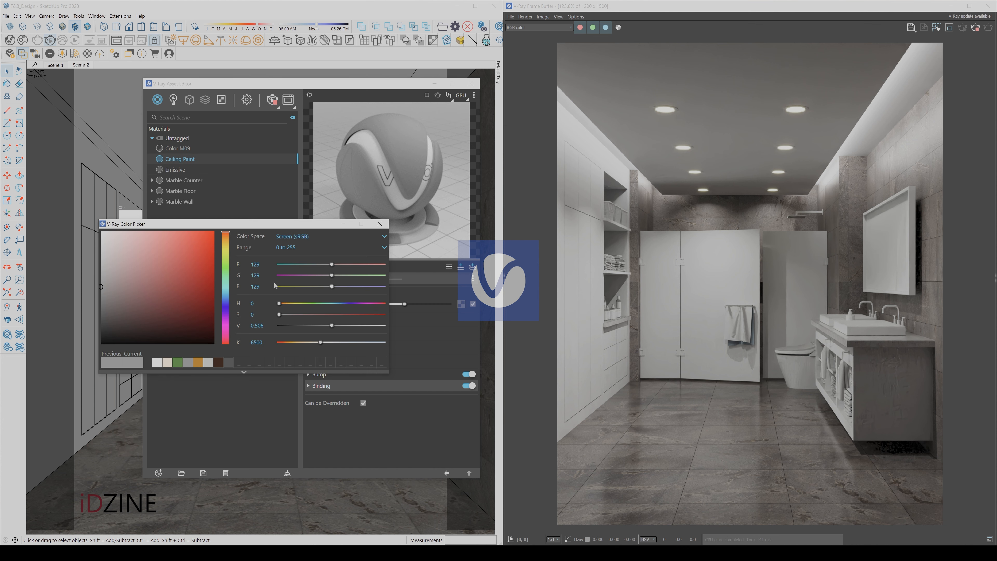
click(267, 266)
click(263, 275)
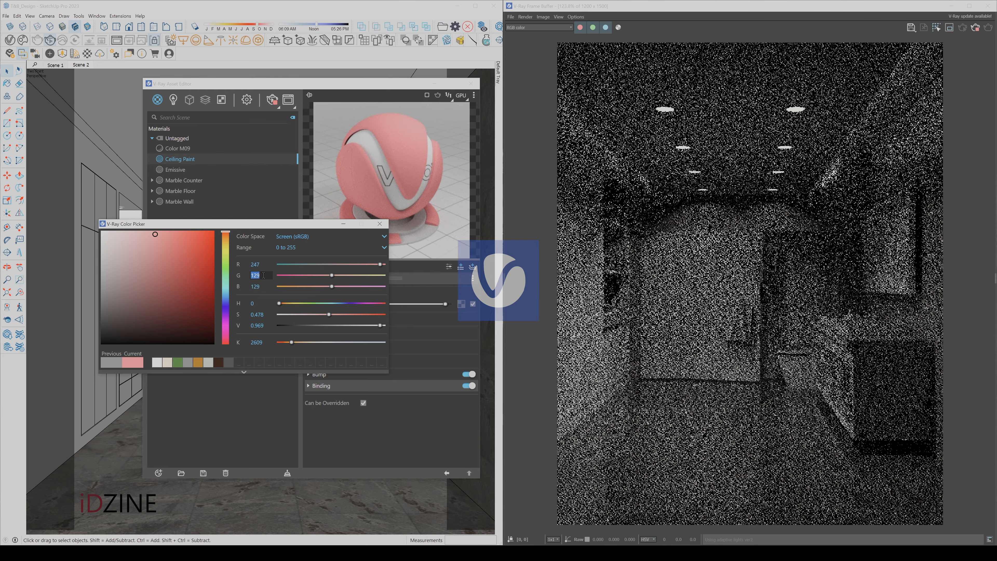
text(248)
click(264, 286)
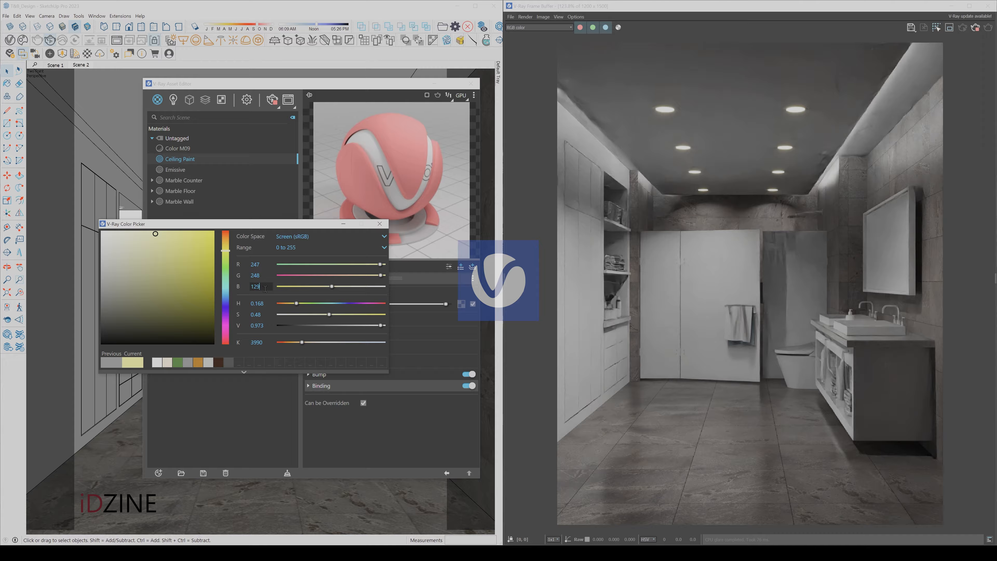
text(24)
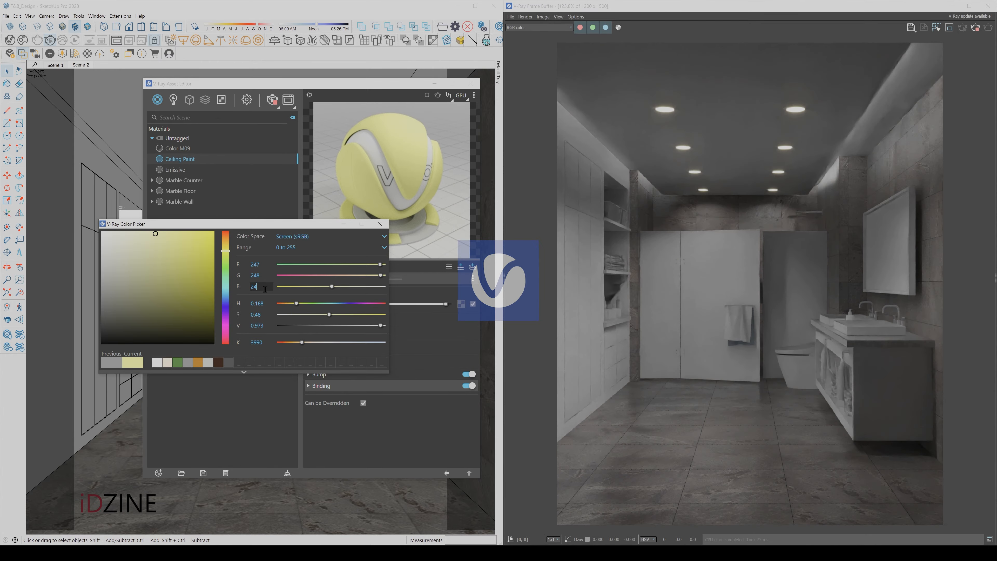
text(1)
key(Return)
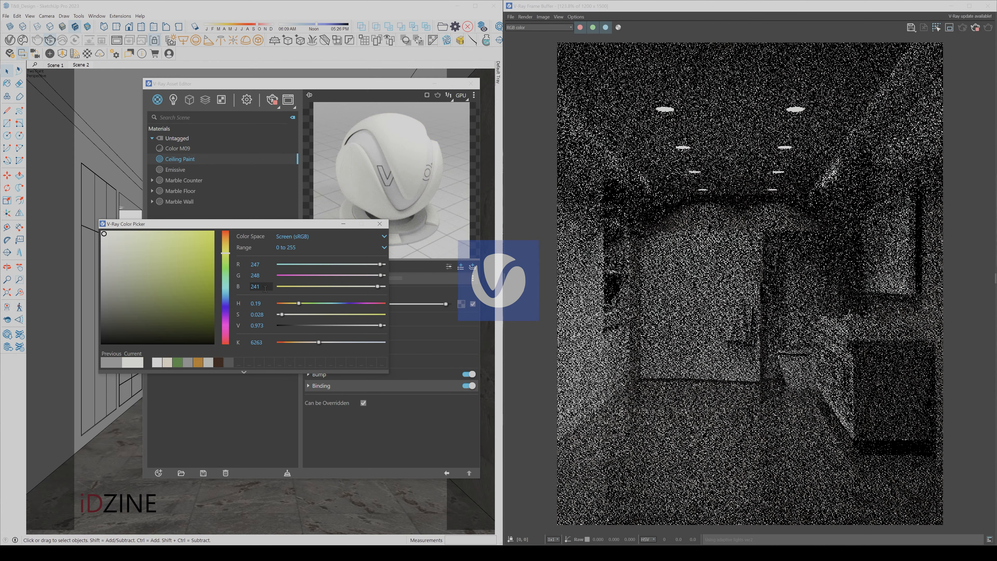
- Set Ceiling Paint's reflection glossiness to 0.85 and brighten its reflection color from black to light grey
click(379, 223)
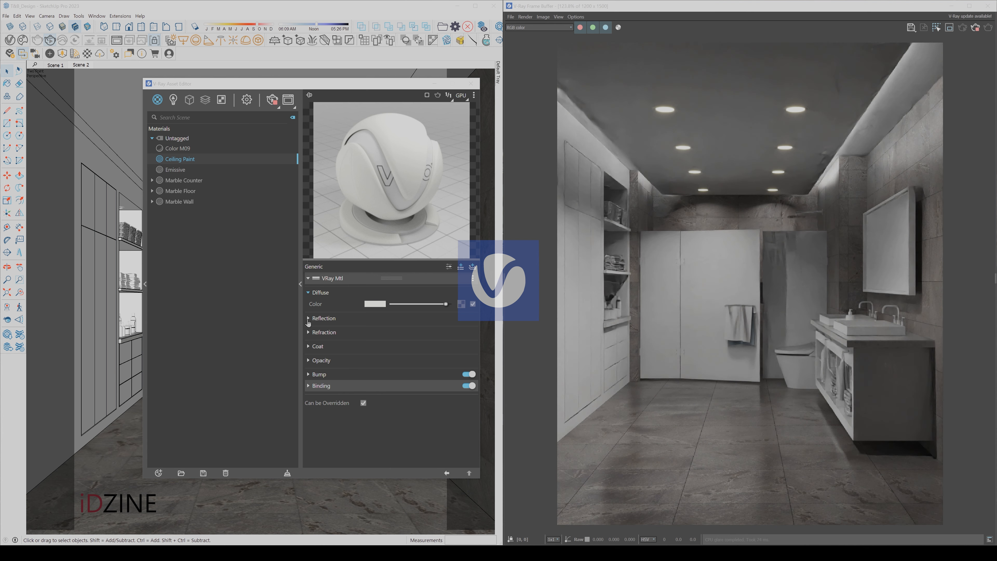
click(308, 319)
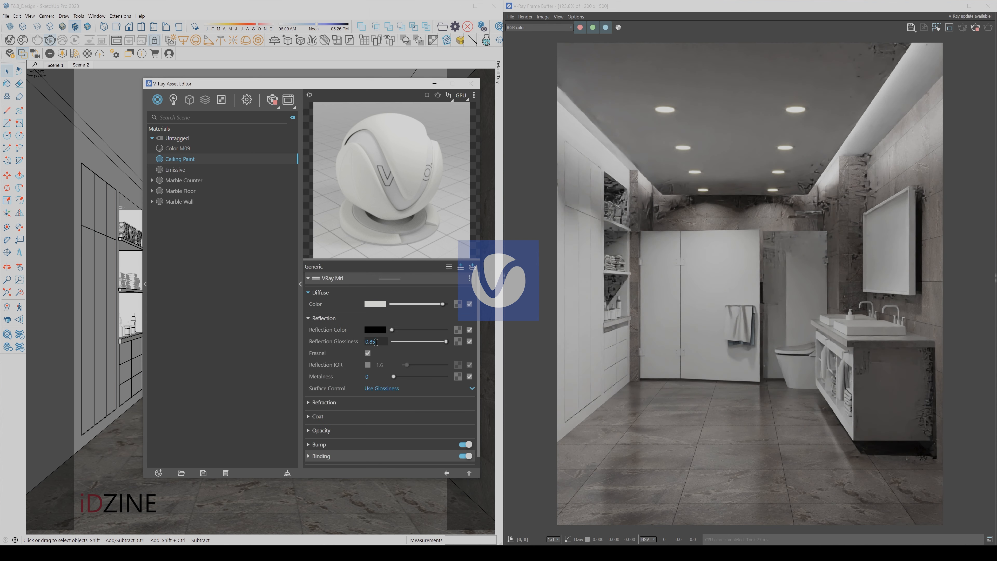
key(Return)
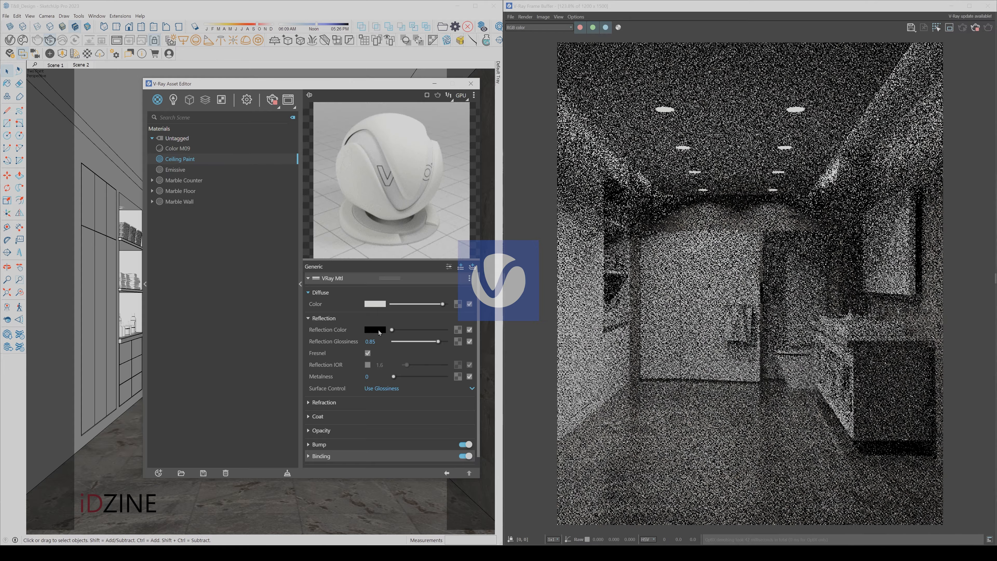
click(378, 330)
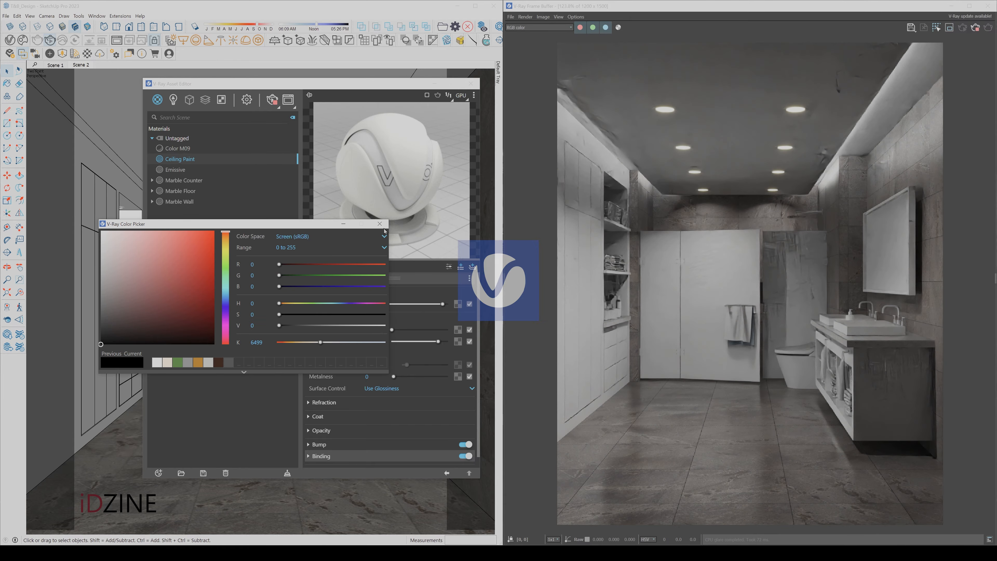
click(379, 224)
drag(398, 332, 406, 334)
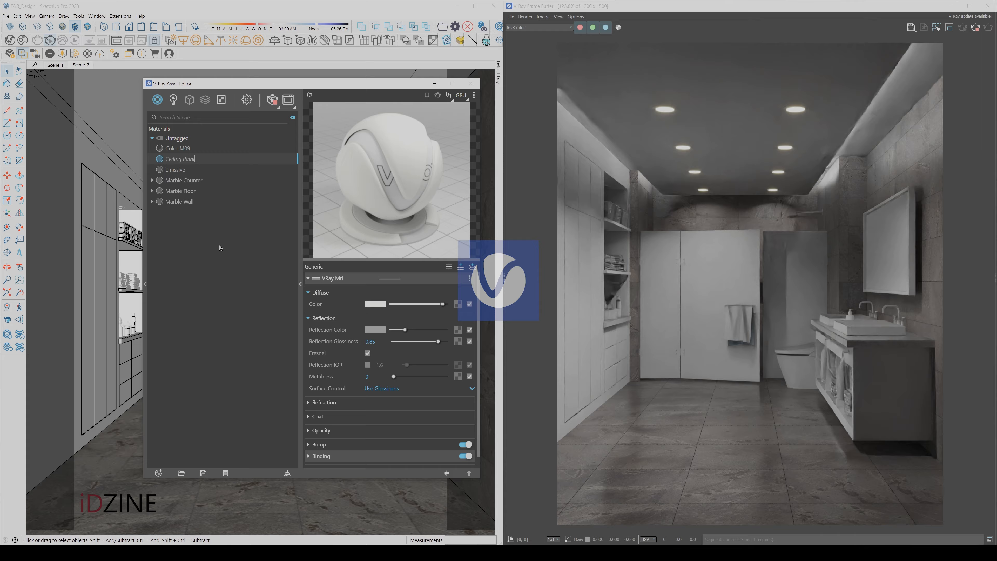
- Paint the ceiling and its recessed cove surfaces with the Ceiling Paint material
click(440, 84)
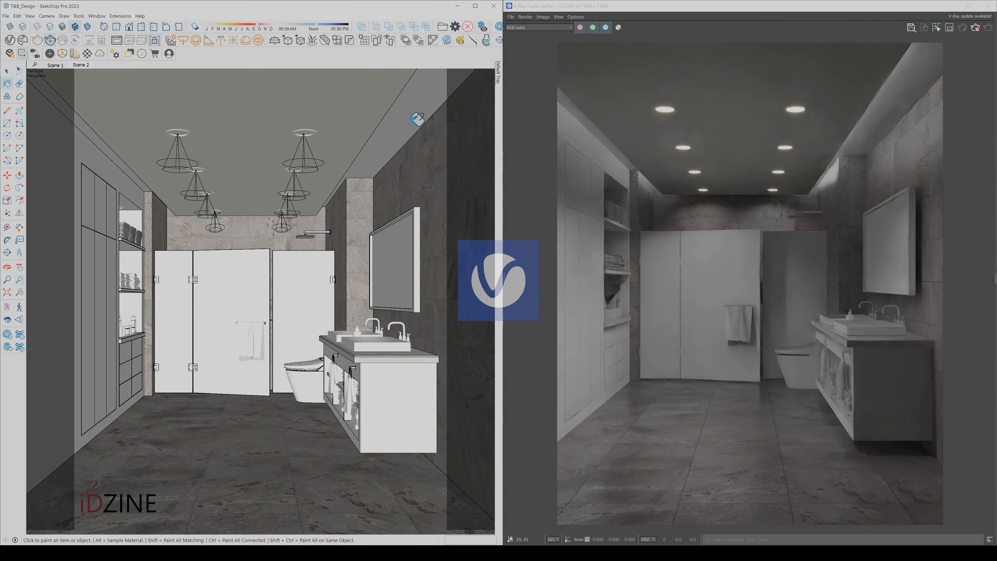
click(5, 72)
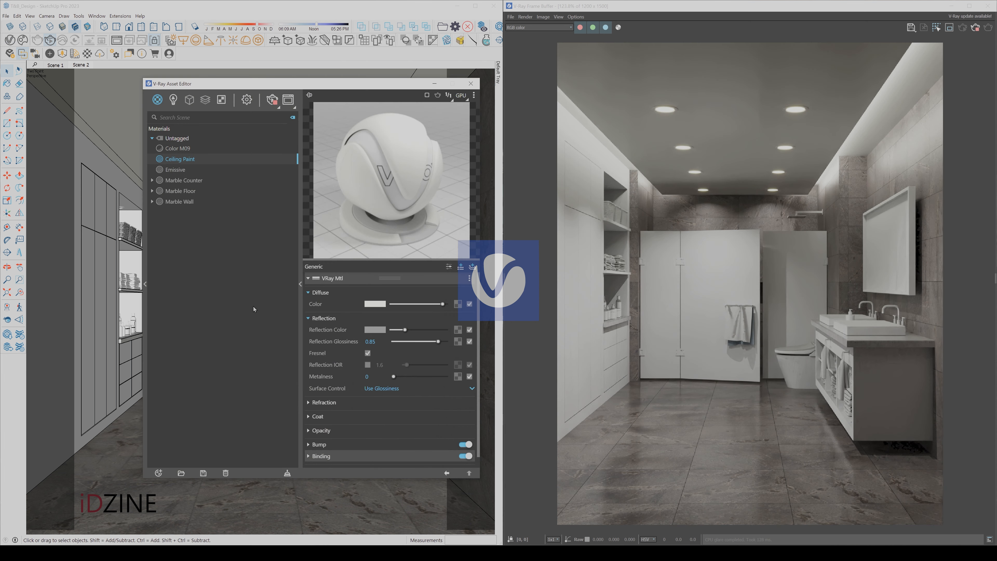
- Create another generic V-Ray material and name it Wall Paint
click(160, 472)
mouse_move(185, 462)
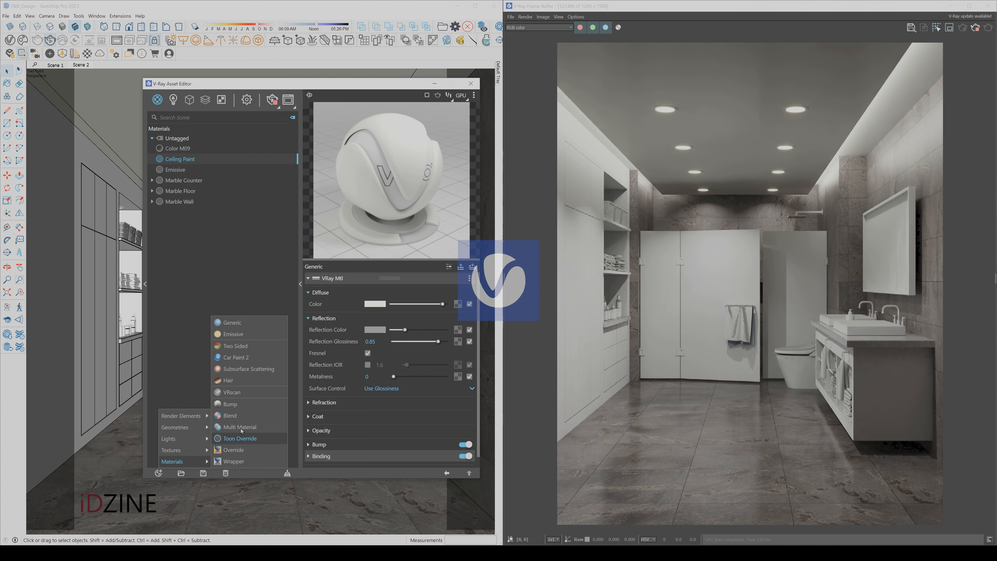
click(238, 325)
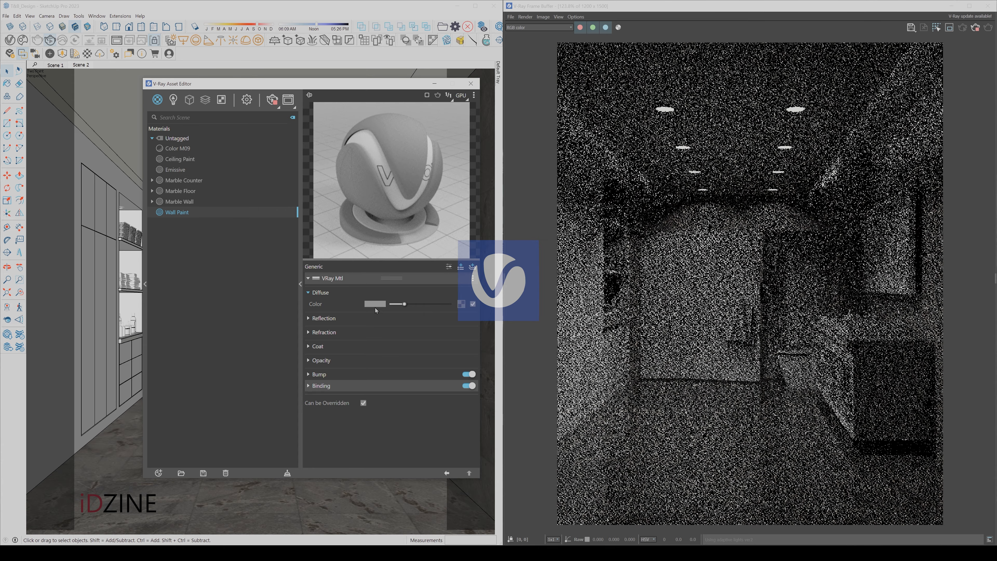
- Set Wall Paint's diffuse color to RGB 124, 124, 124
click(375, 303)
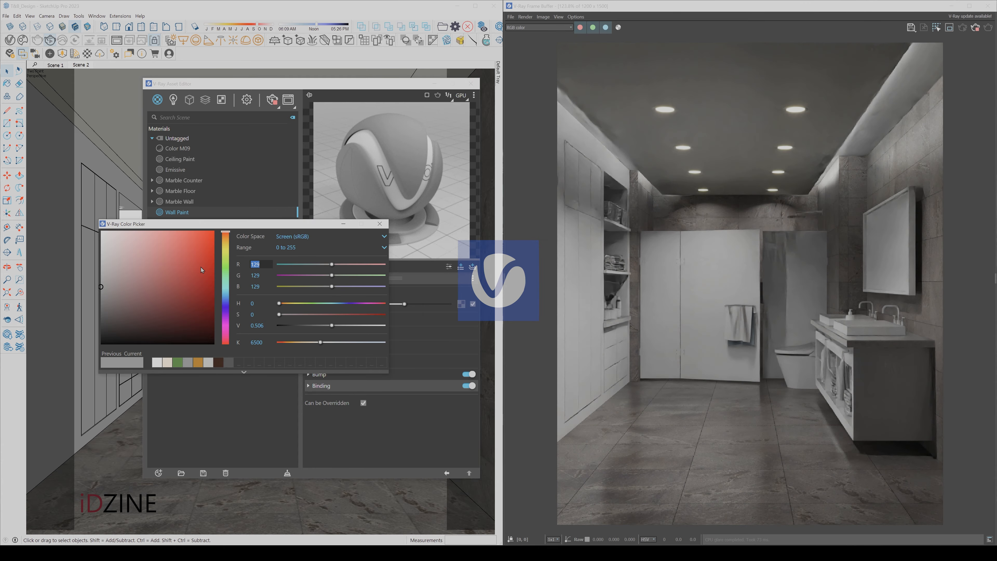
text(124)
click(253, 275)
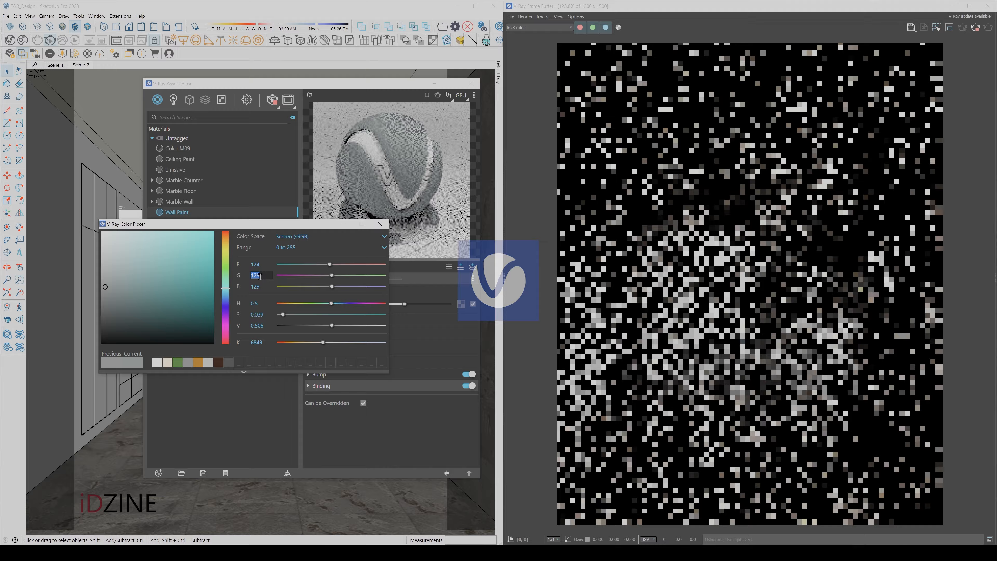
text(124)
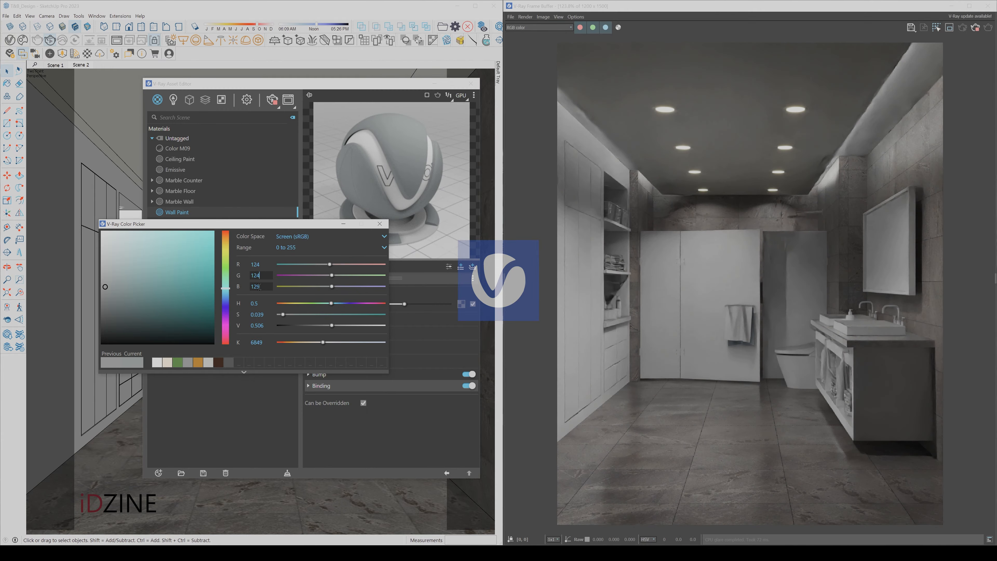
click(257, 286)
text(124)
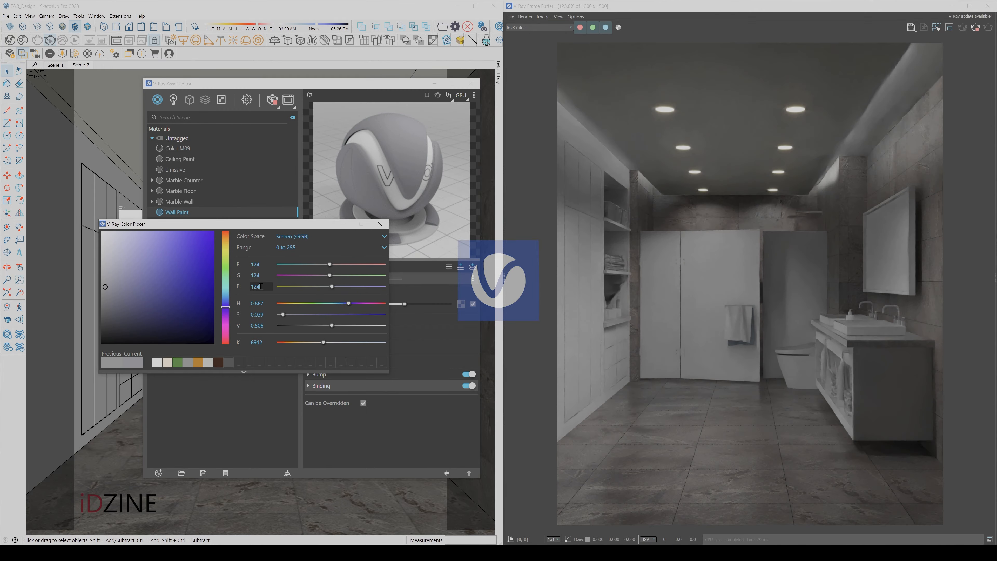
key(Return)
click(380, 224)
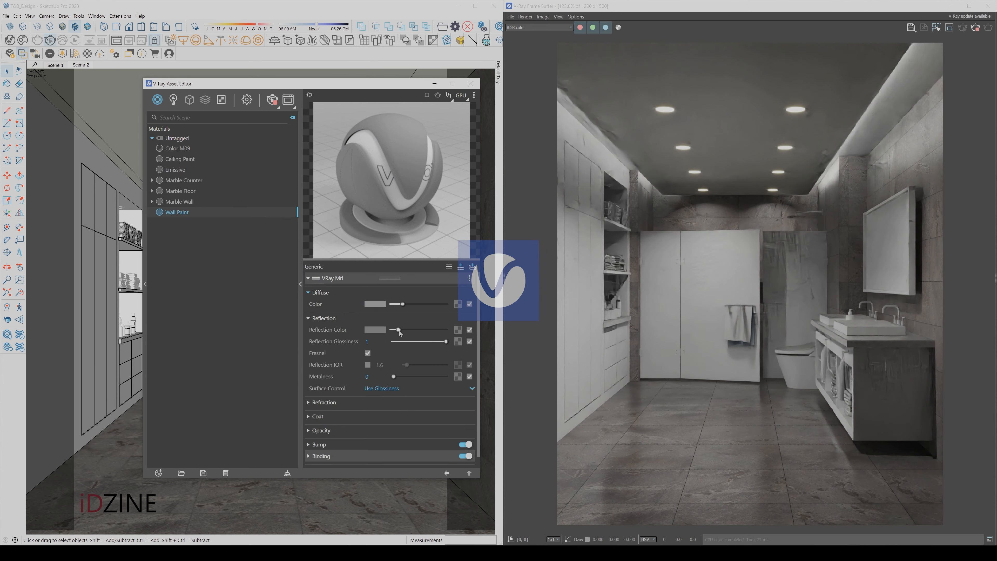
- Brighten Wall Paint's reflection color to light grey and set its reflection glossiness to 0.85
drag(399, 331, 408, 331)
double_click(377, 342)
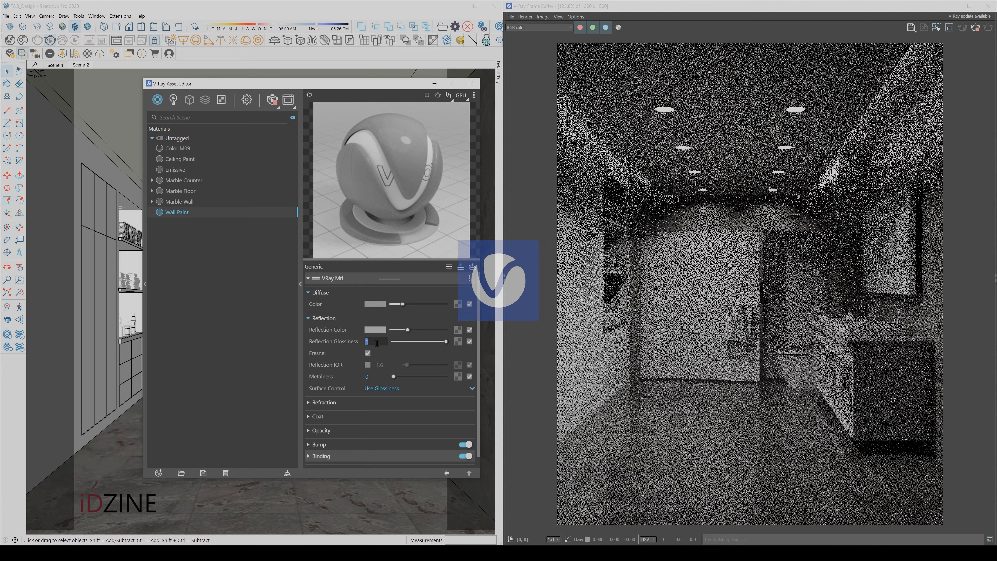
text(0.85)
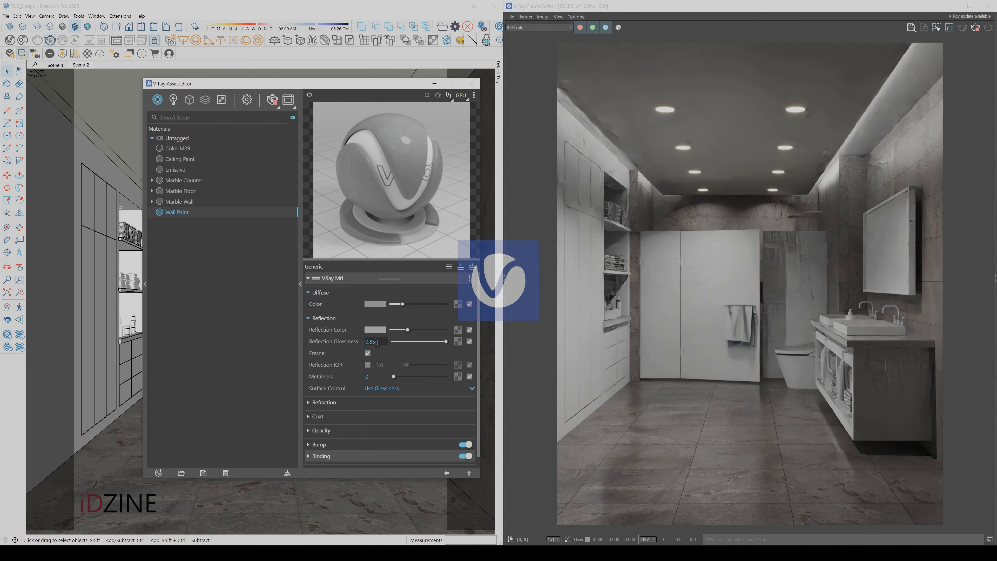
key(Return)
- Close the V-Ray Asset Editor and paint the wall around the built-in cabinet with Wall Paint
key(b)
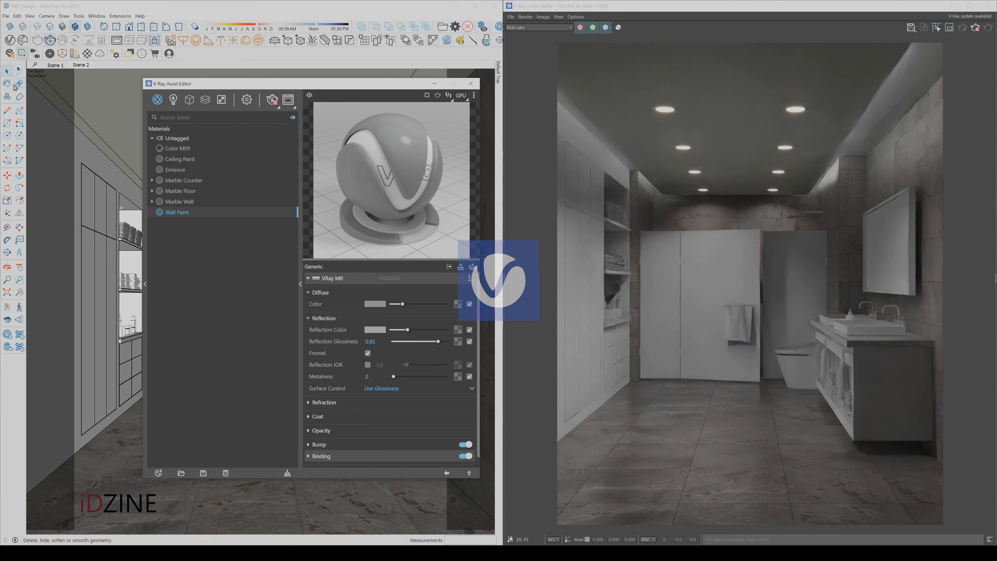
click(470, 83)
click(129, 188)
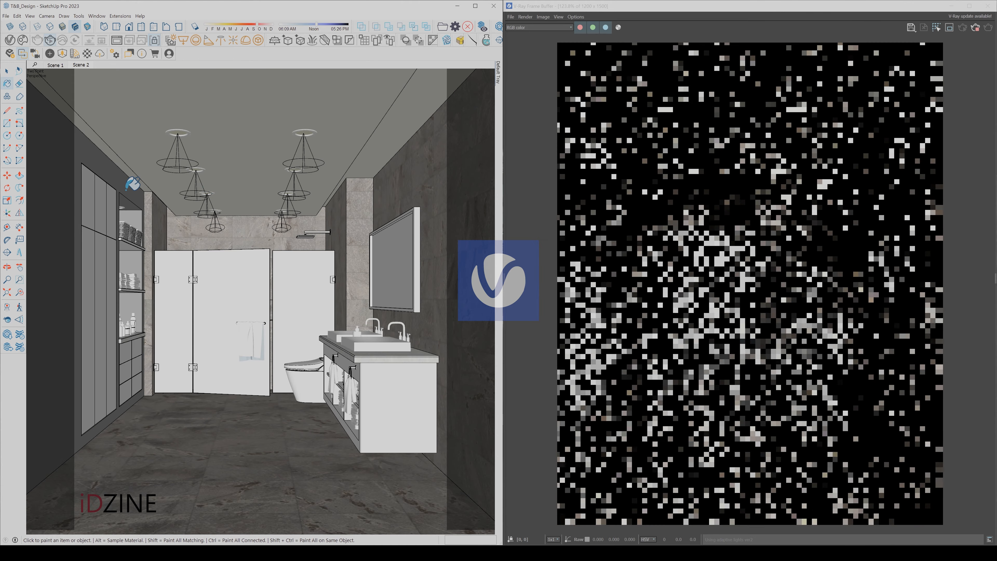
key(space)
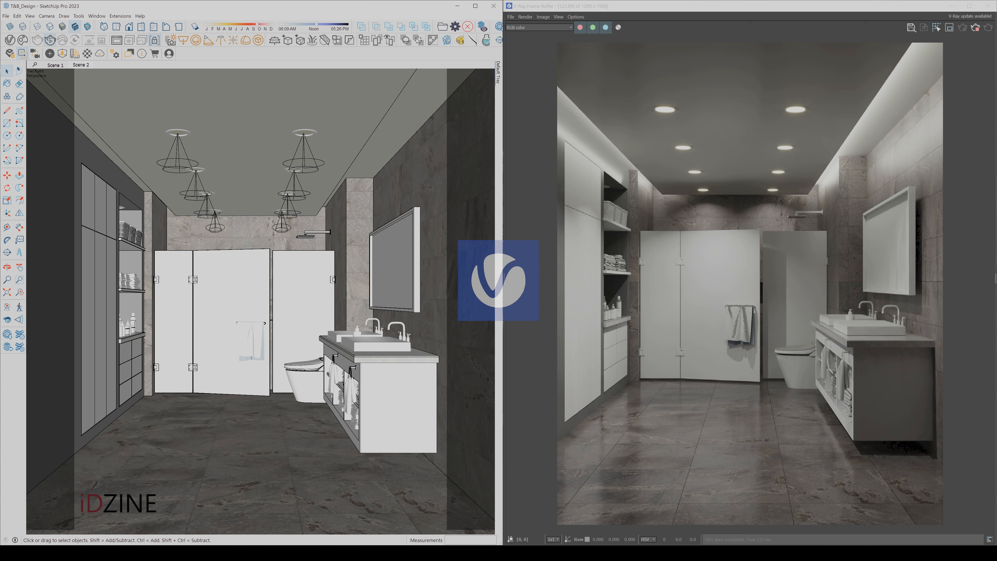
- Import the Wenge Semigloss 300cm material from the Chaos Cosmos material library
click(35, 55)
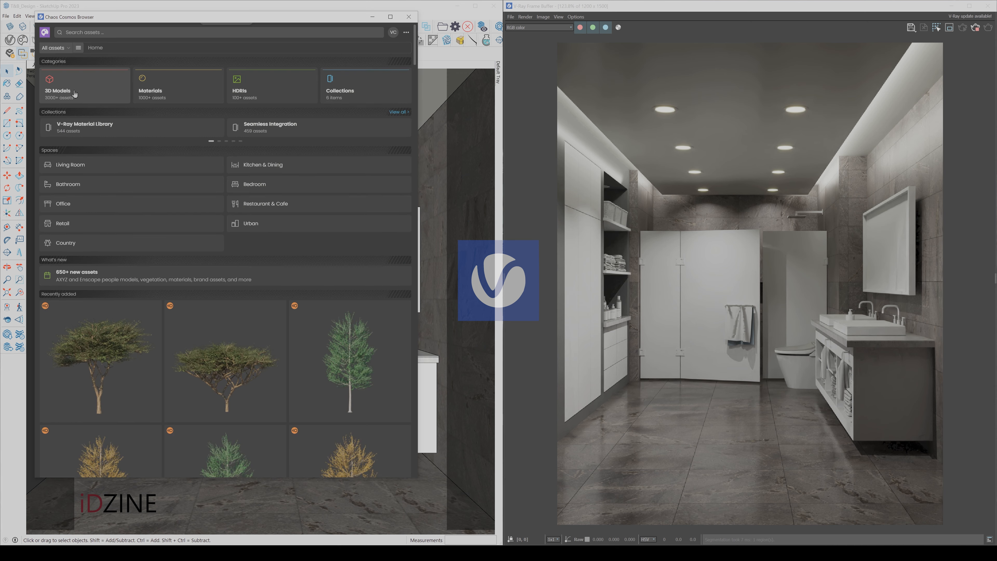
click(184, 91)
mouse_move(356, 359)
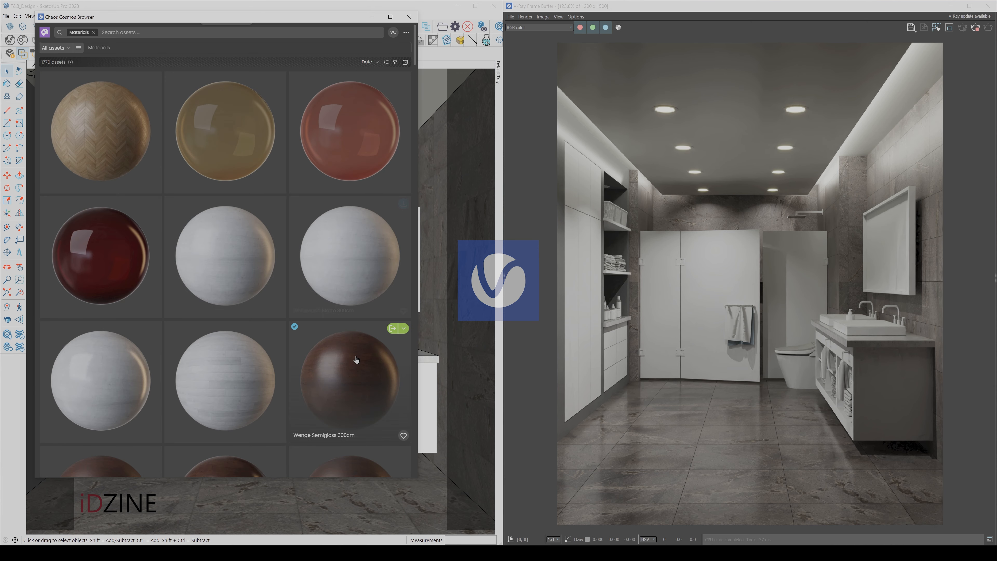
click(393, 328)
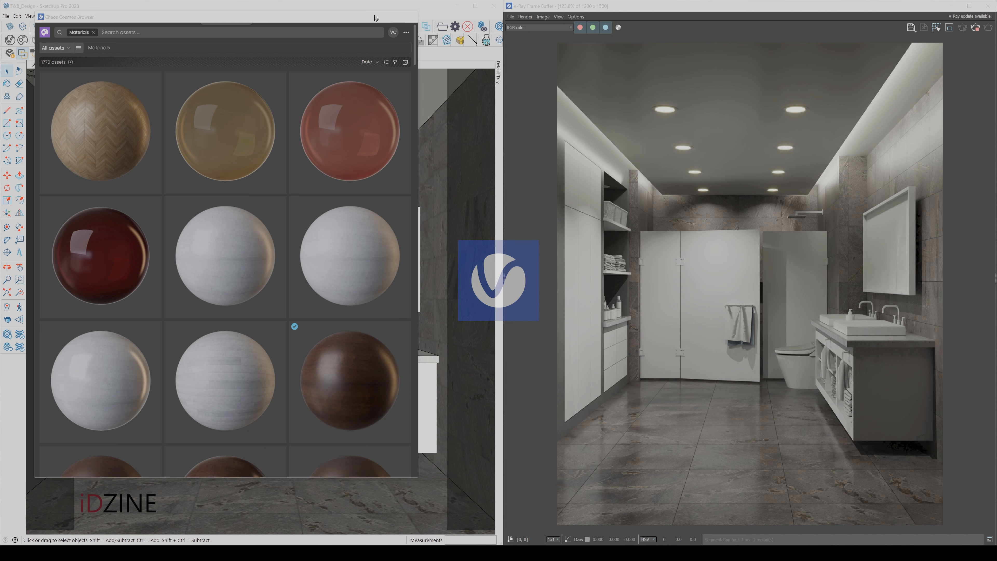
- Paint the tall cabinet's upper and lower door panels and the adjoining open shelves with Wenge Semigloss 300cm
click(119, 229)
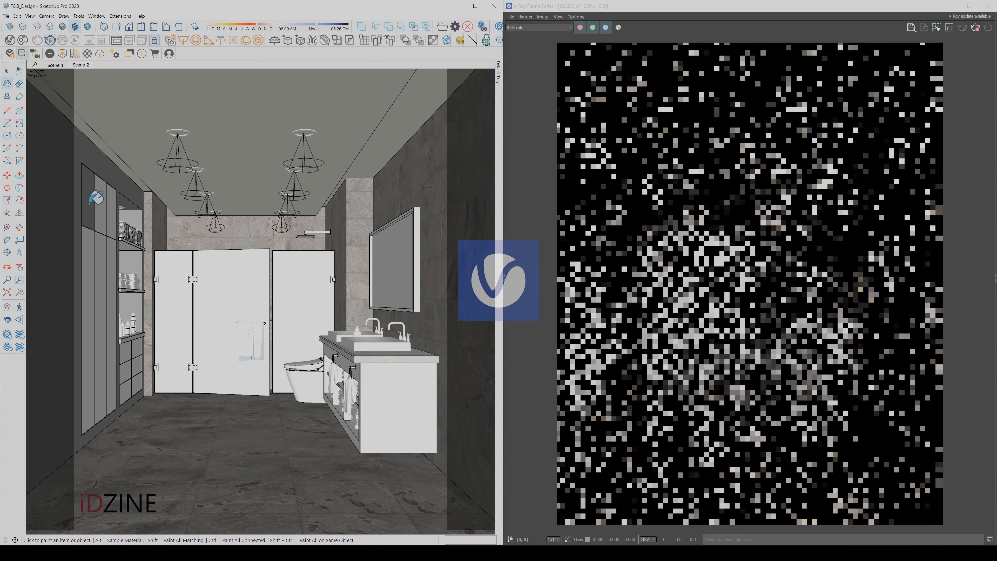
click(13, 42)
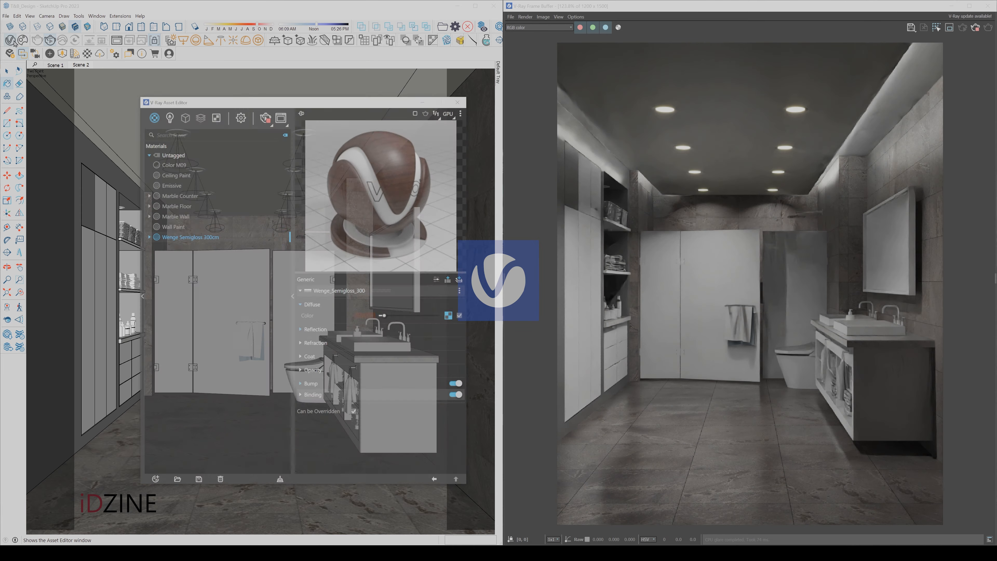
click(87, 193)
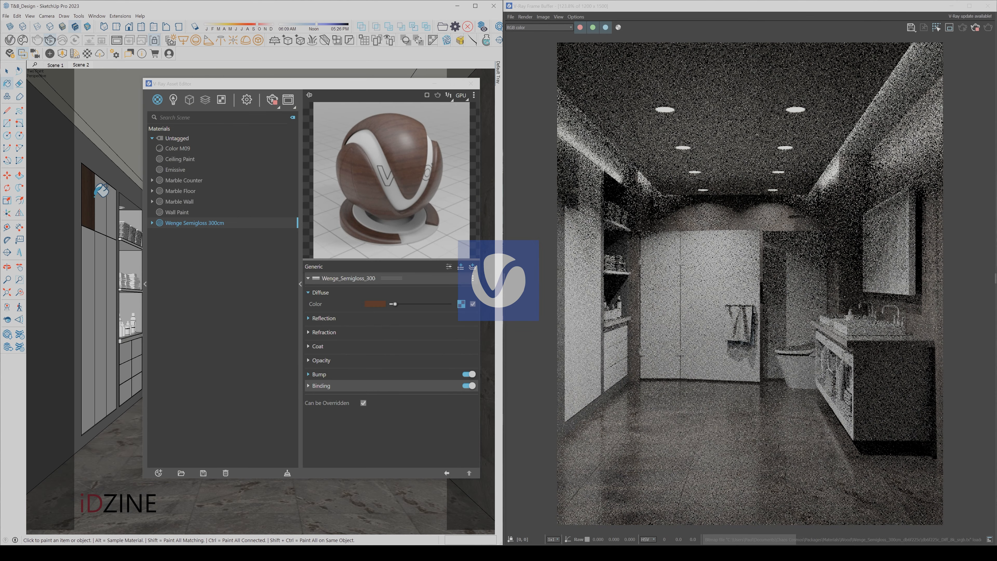
click(102, 202)
click(111, 205)
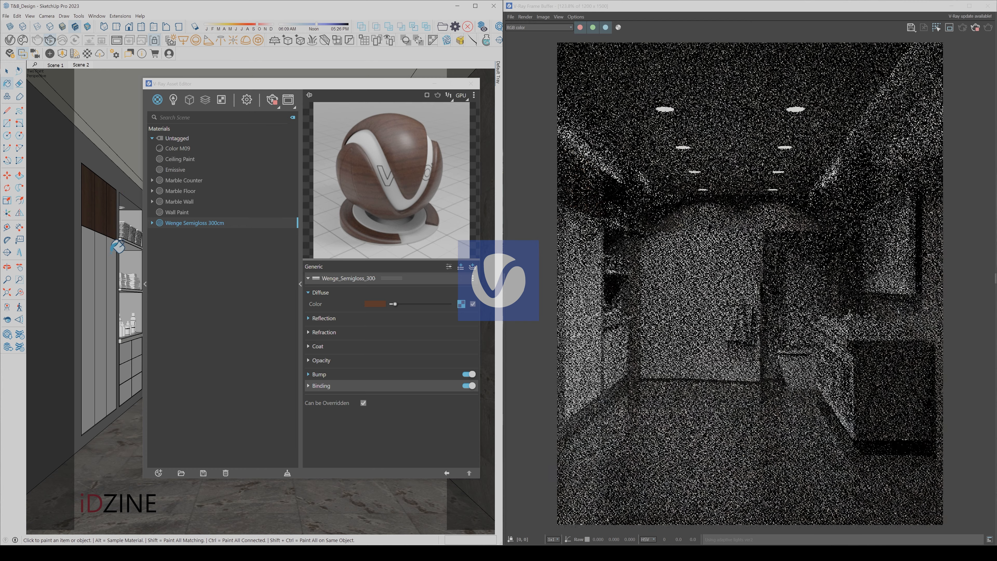
click(112, 250)
click(100, 251)
click(90, 250)
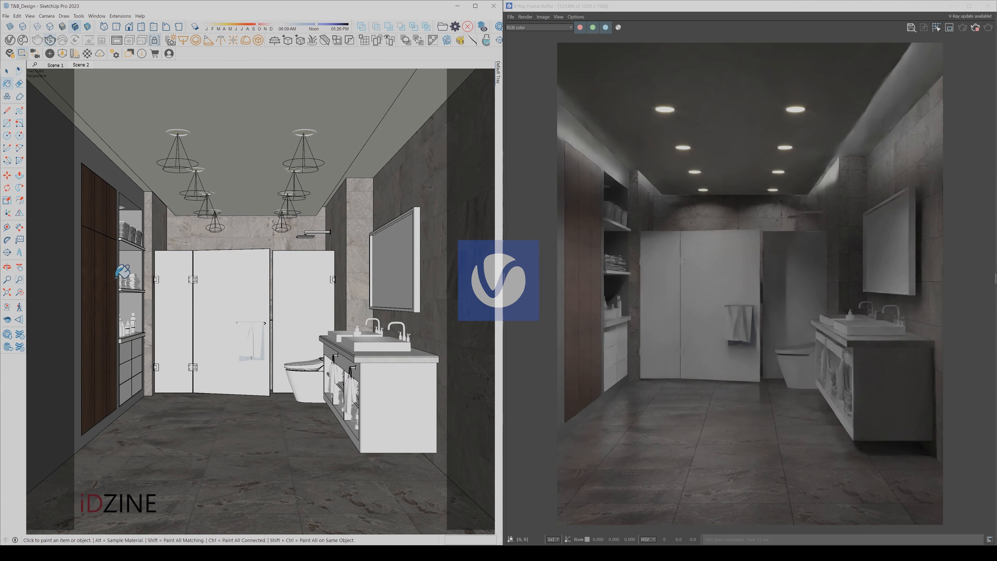
scroll(133, 246, up, 2)
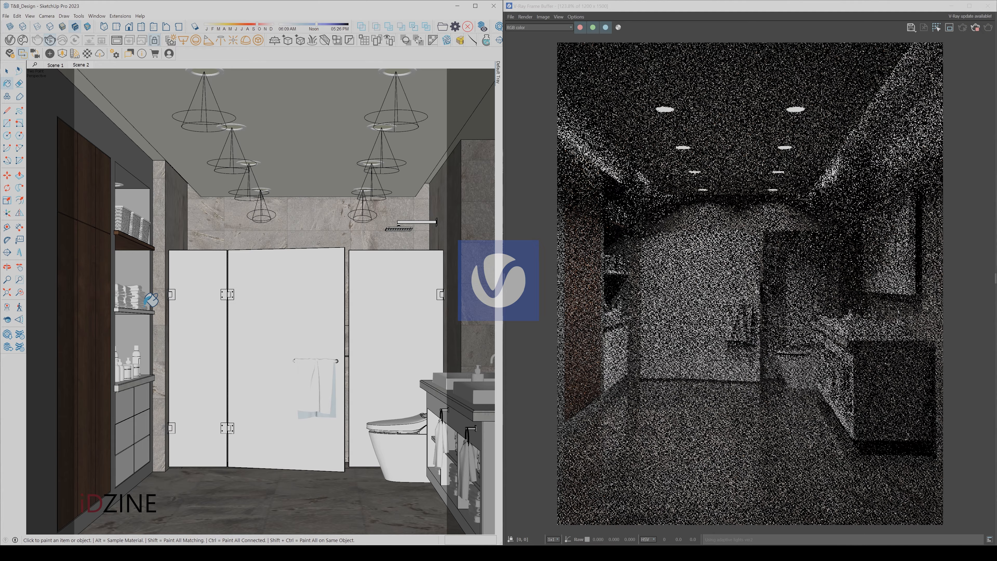
scroll(151, 300, up, 5)
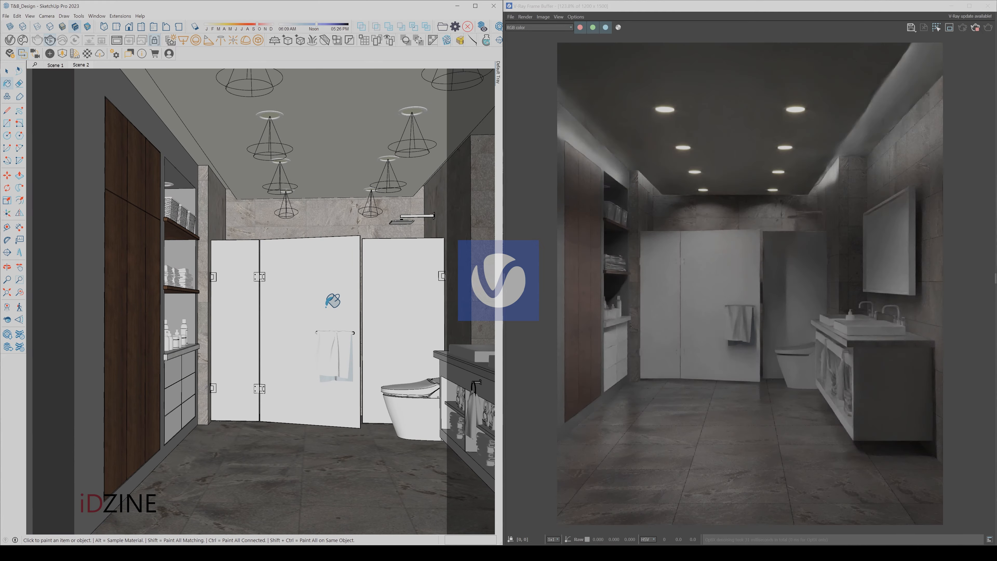
- Paint the vanity cabinet's body, interior and towel shelves with Wenge Semigloss 300cm
mouse_move(263, 260)
middle_down()
mouse_move(371, 321)
mouse_move(334, 355)
mouse_move(291, 374)
middle_up()
click(371, 321)
scroll(334, 355, up, 3)
click(340, 364)
scroll(294, 373, up, 1)
click(293, 375)
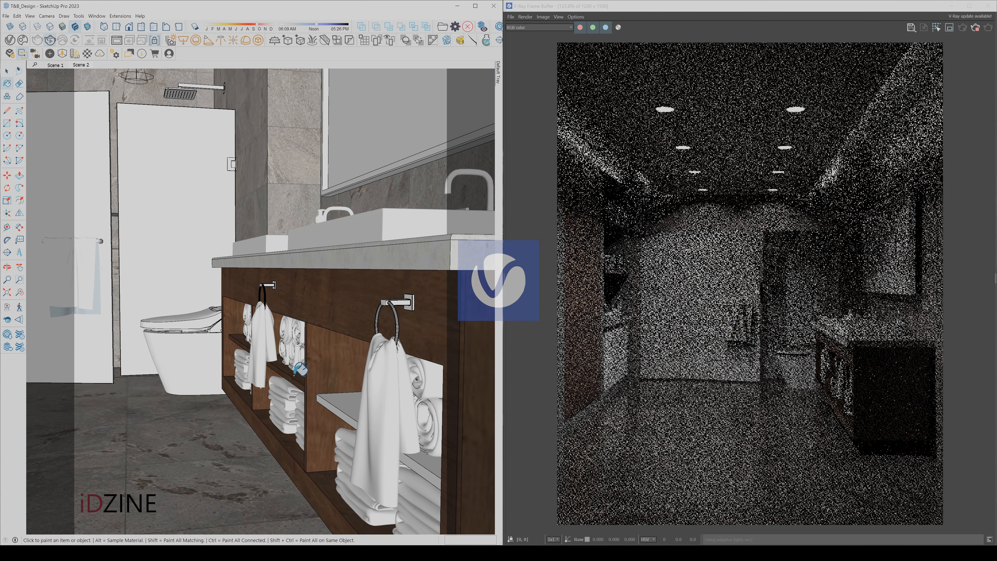
click(334, 401)
key(space)
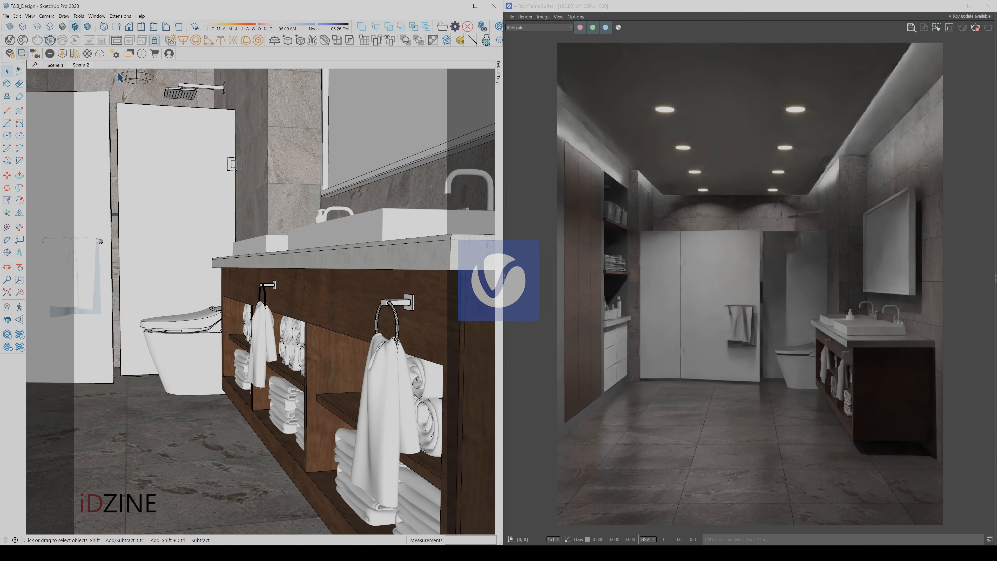
- Restore the Scene 2 view and paint the drawer fronts below the open shelves with Wenge Semigloss 300cm
click(83, 66)
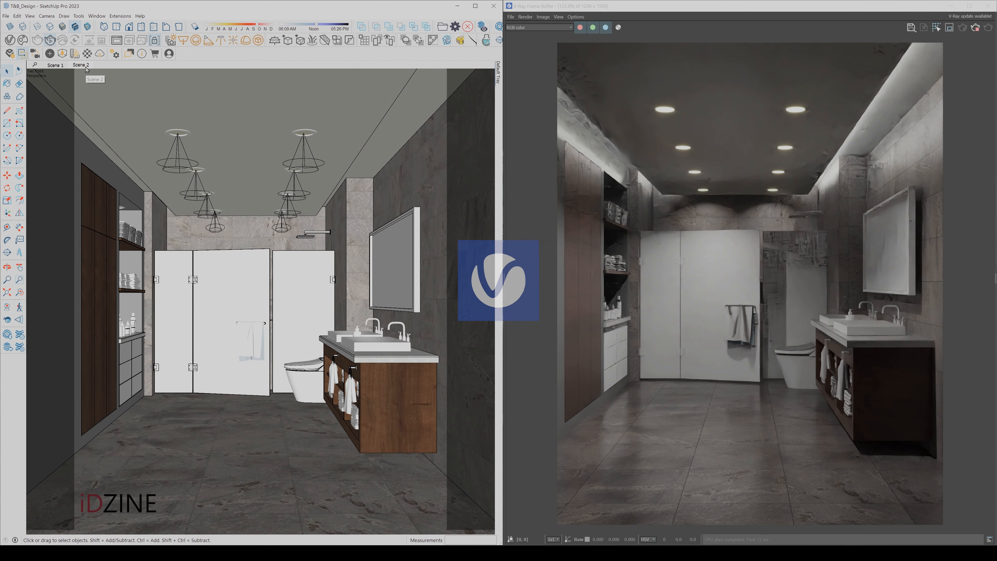
click(135, 349)
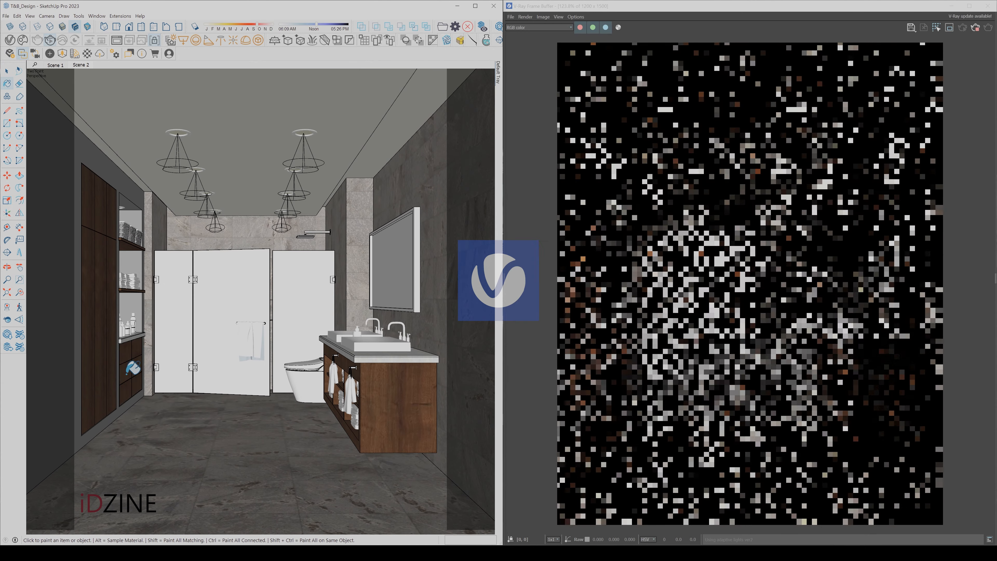
click(131, 382)
key(space)
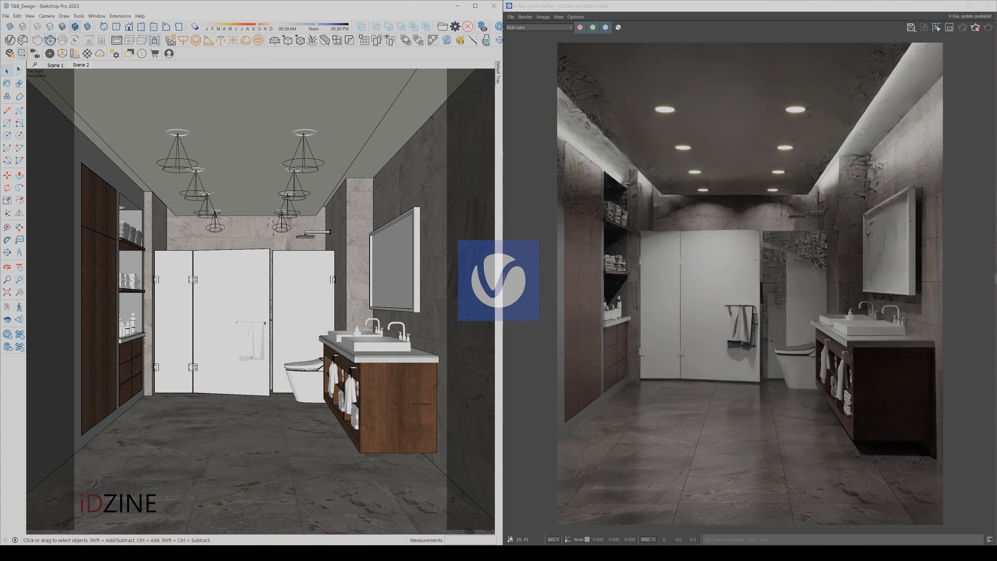
- Search the Chaos Cosmos materials for "aluminum blurry" and import the Aluminum Blurry material
click(25, 41)
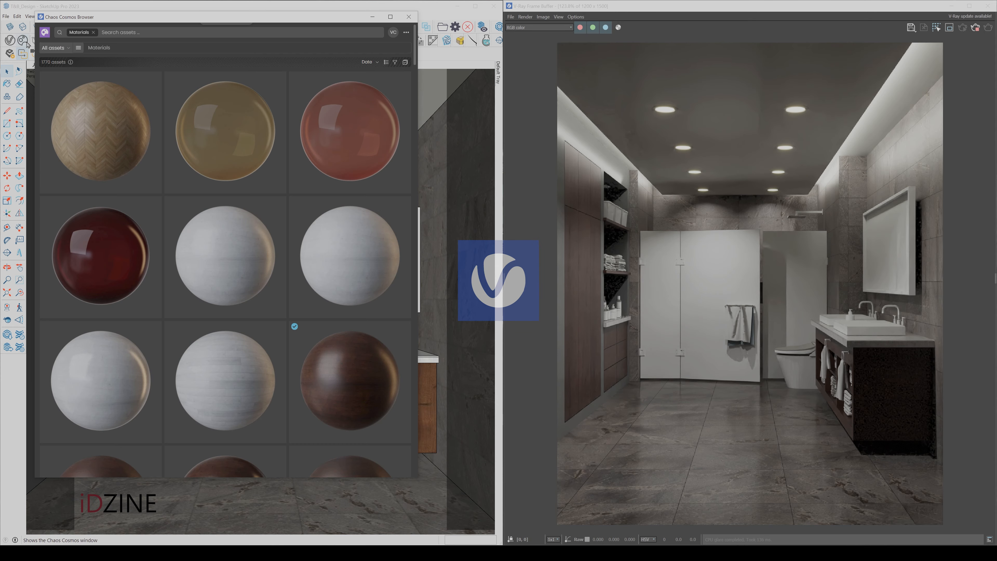
click(171, 33)
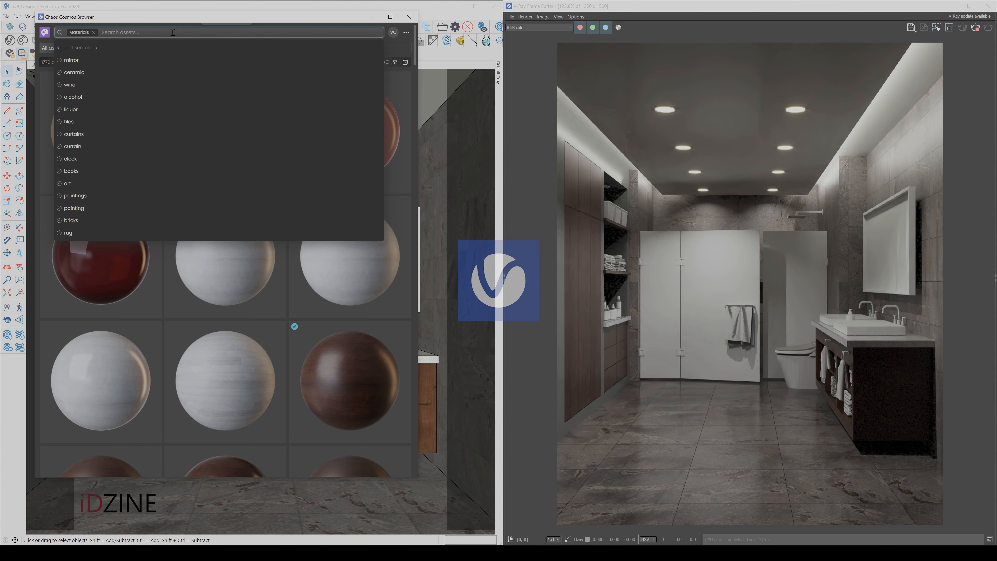
text(aluminum blurry)
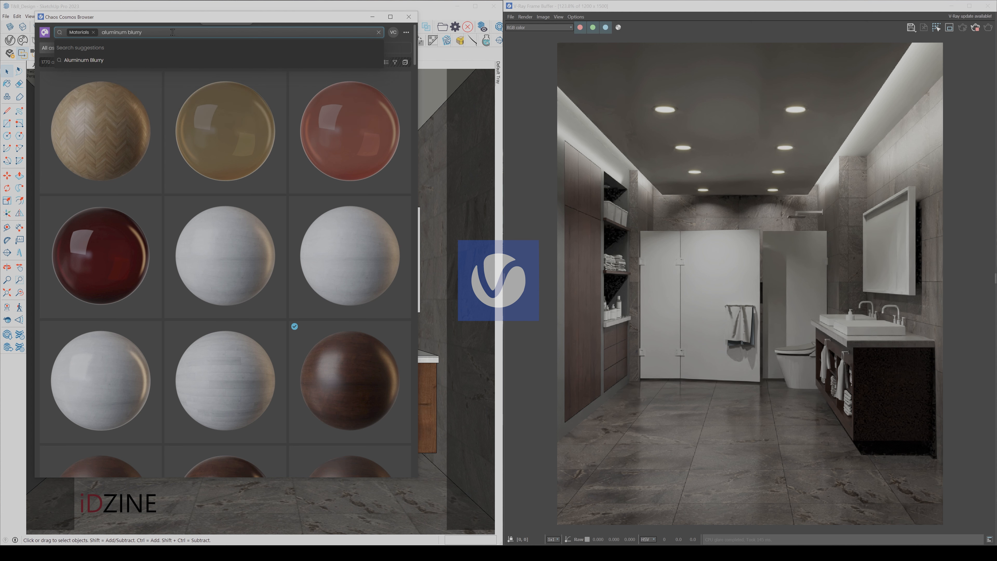
key(Return)
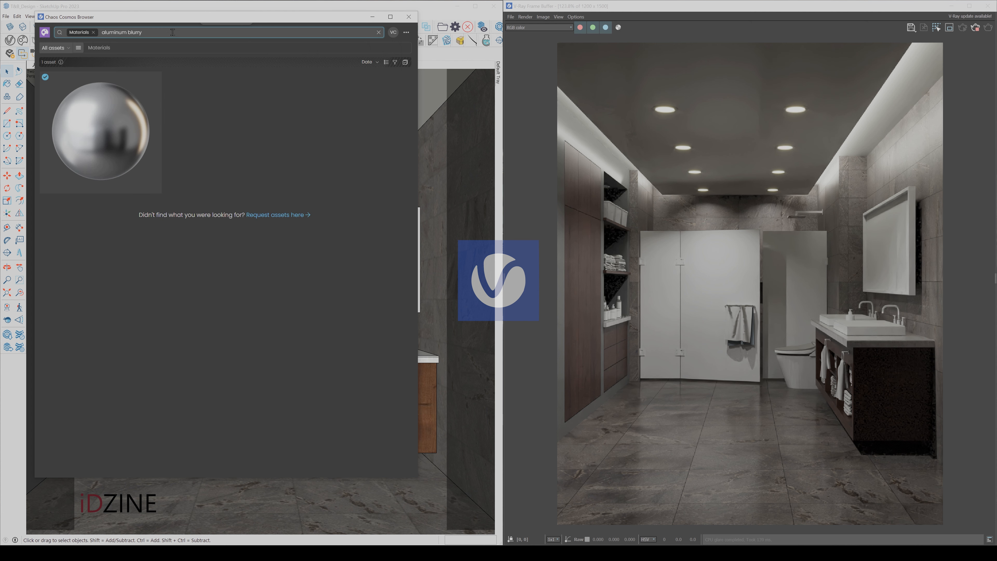
click(154, 79)
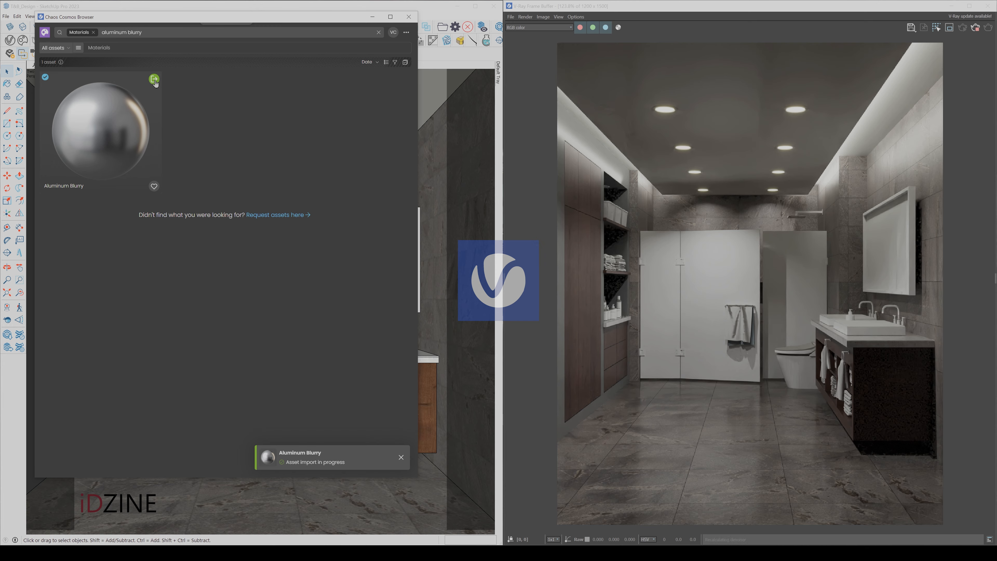
click(373, 17)
- Make Aluminum Blurry the active paint material and paint both basin faucets on the vanity with it
click(11, 41)
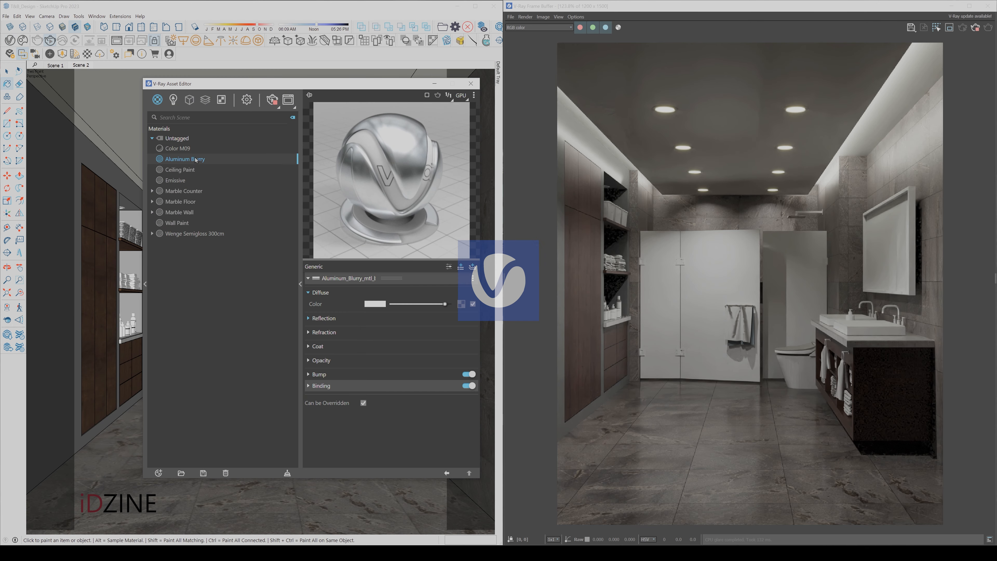
click(434, 85)
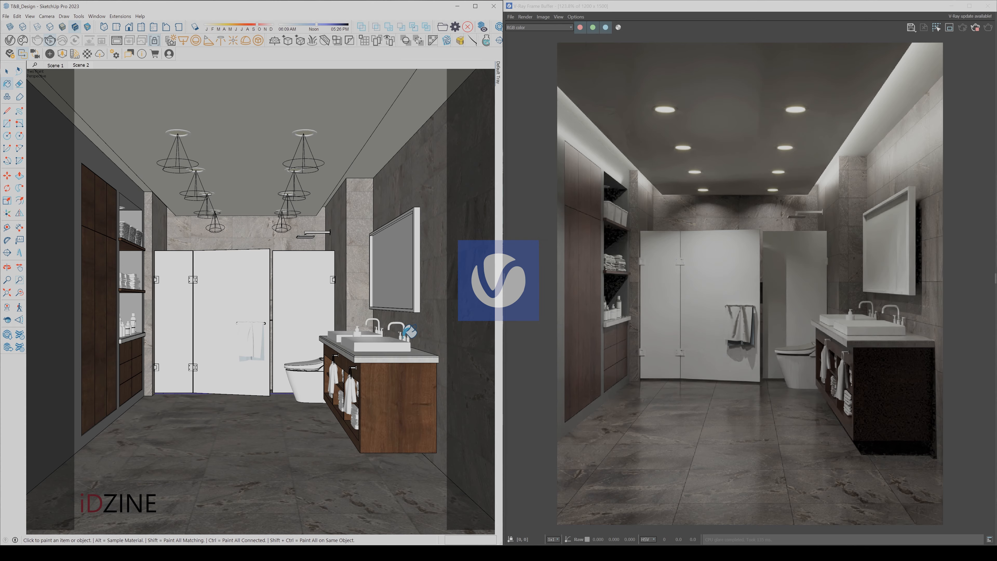
scroll(410, 331, up, 5)
click(408, 307)
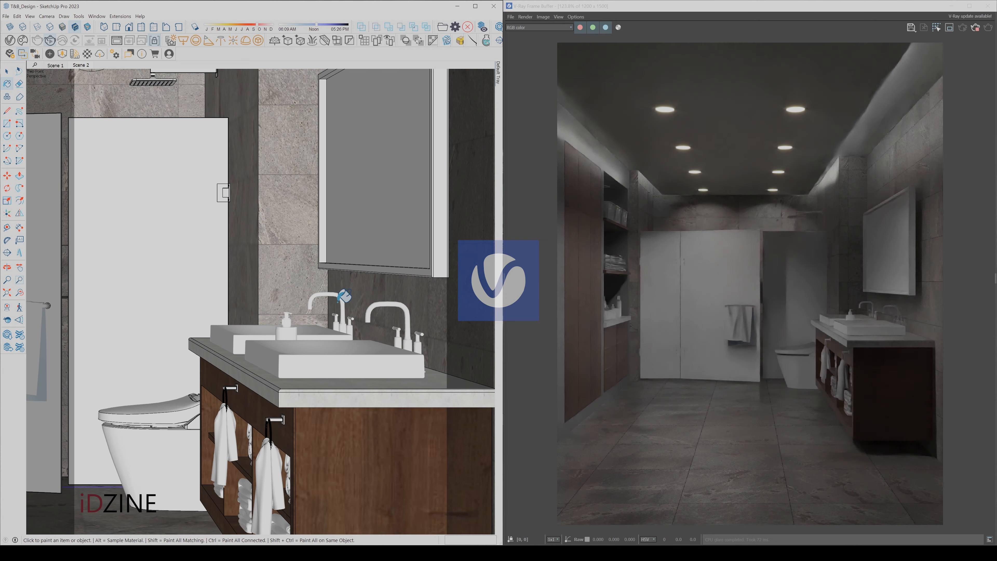
click(344, 295)
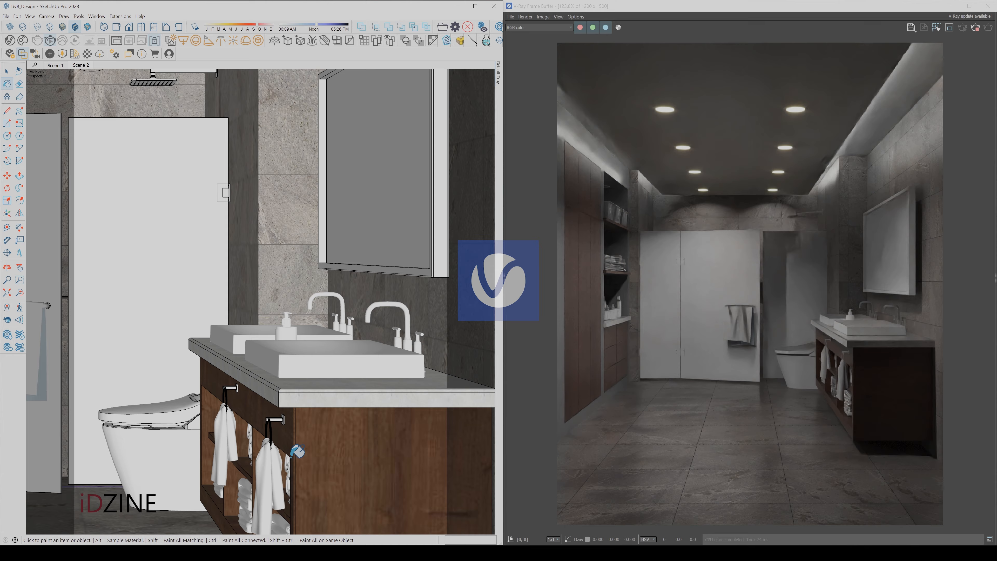
- Paint the towel ring holders on the vanity front with Aluminum Blurry and restore the Scene 2 view
middle_drag(302, 426, 340, 408)
scroll(379, 385, up, 4)
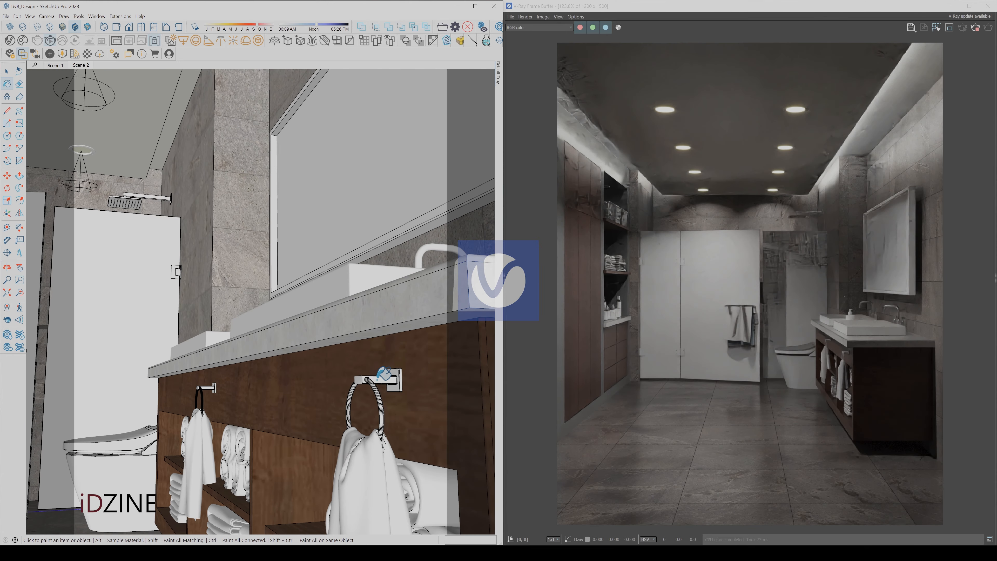
click(377, 379)
scroll(215, 379, up, 5)
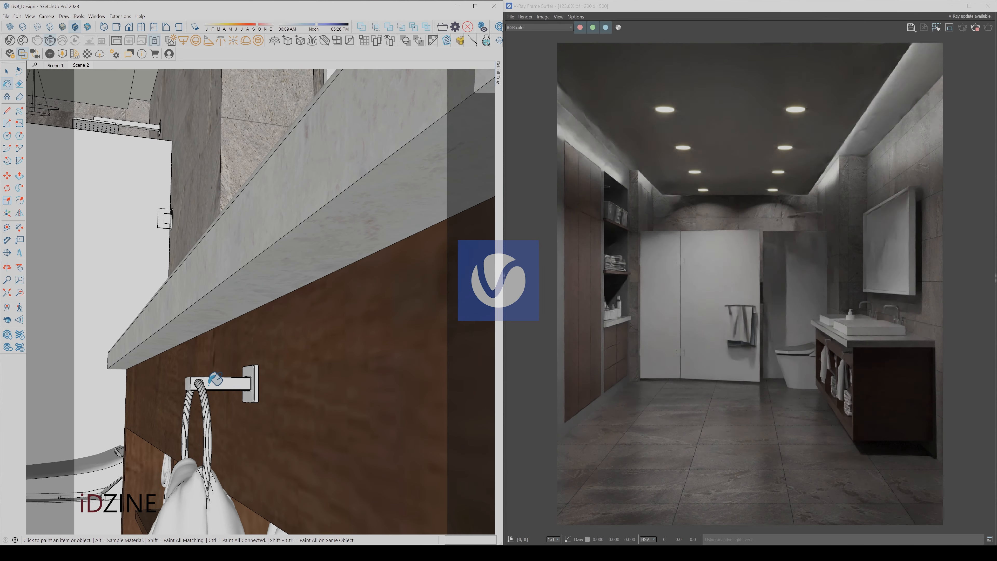
key(space)
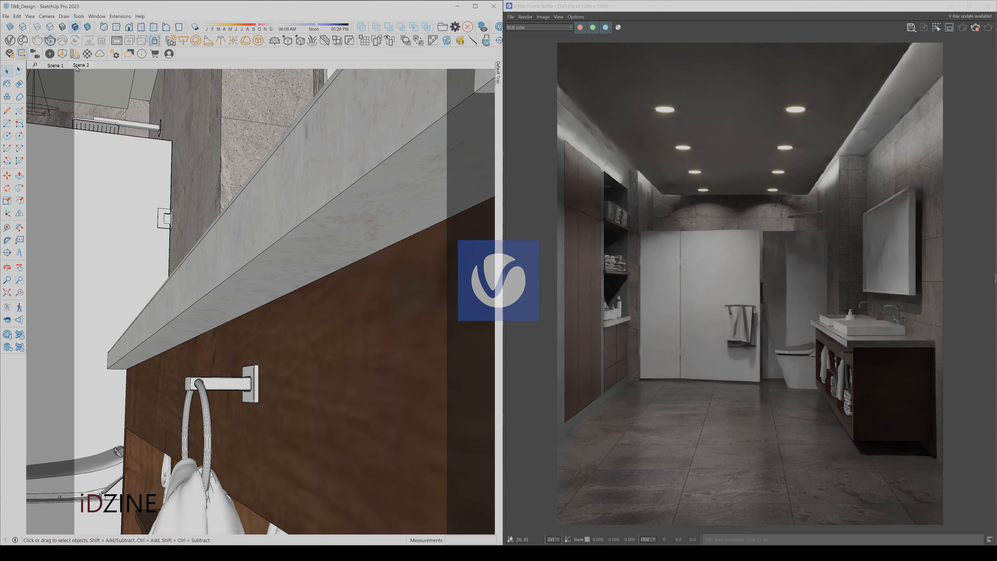
click(82, 66)
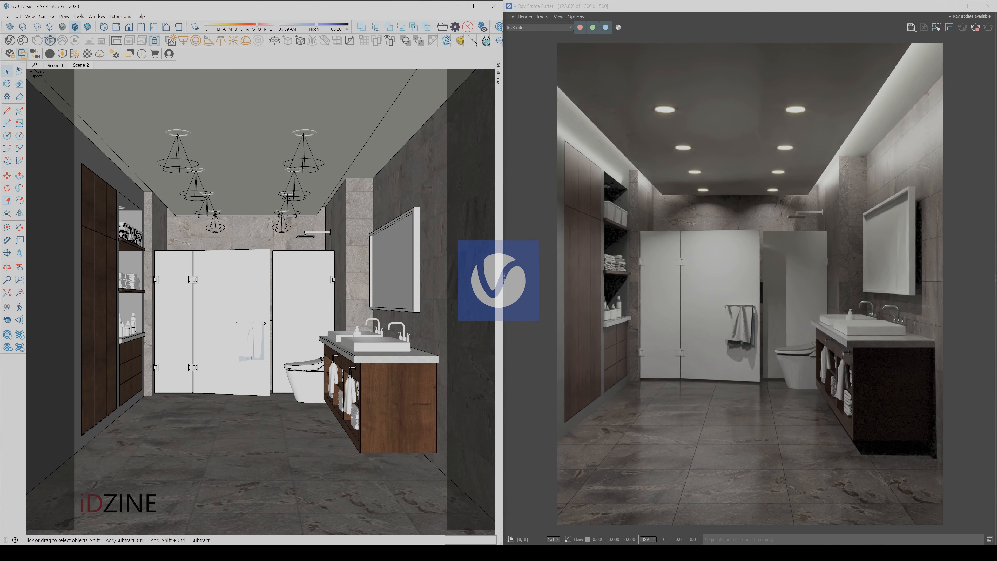
- Search the Chaos Cosmos materials for "metal brushed" and import Metal Brushed 26-94 100cm
click(23, 53)
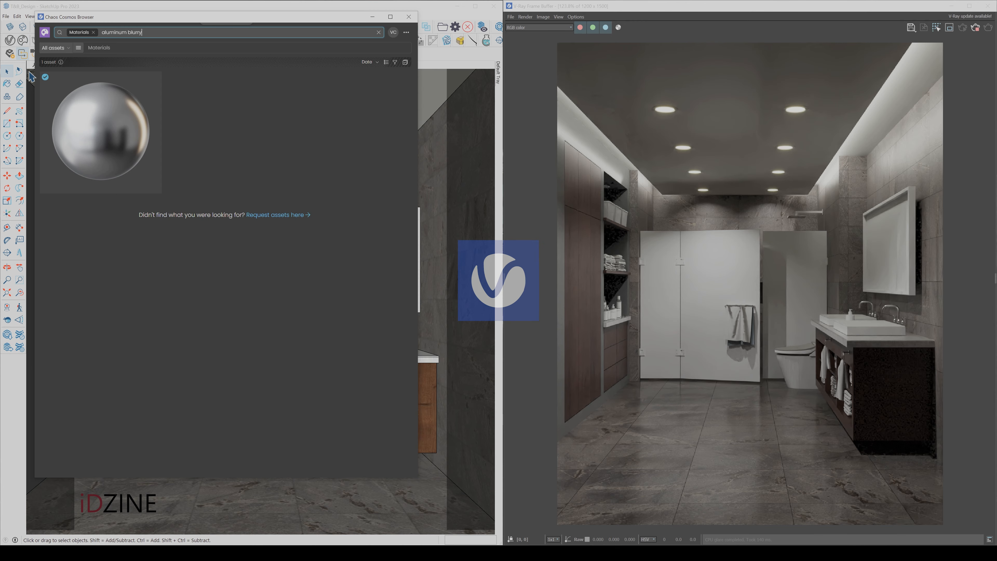
click(173, 30)
text(metal )
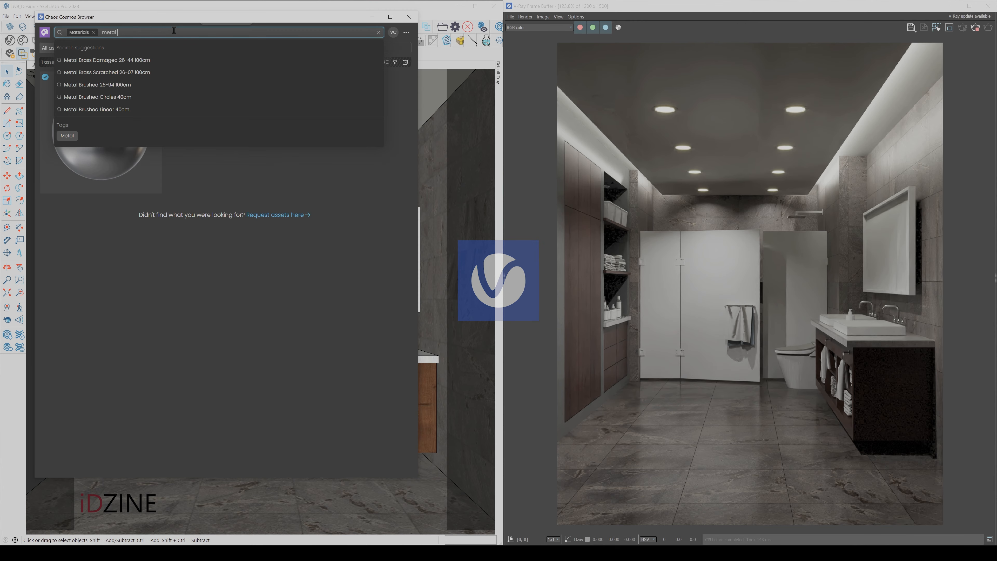
text(brushed)
key(Return)
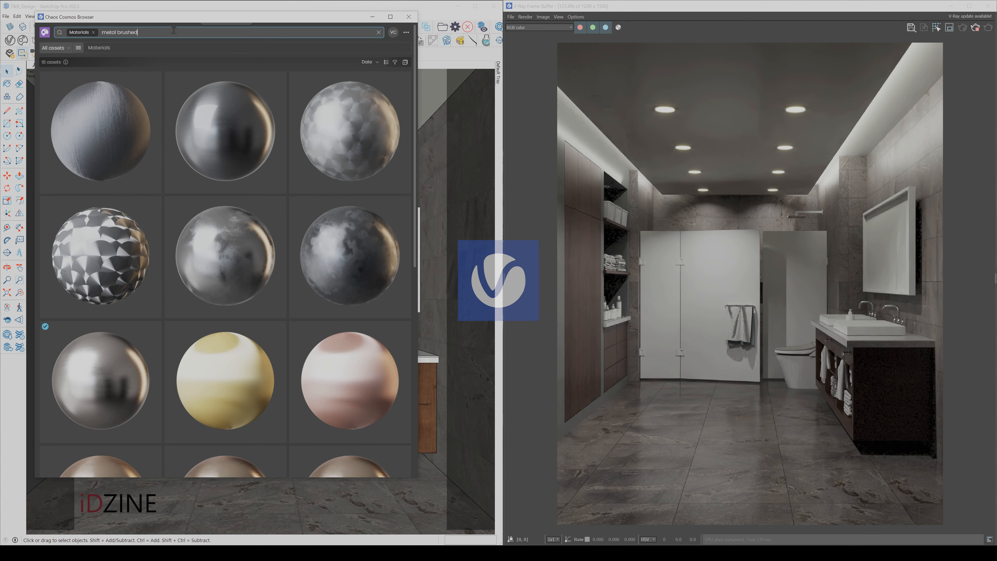
mouse_move(133, 368)
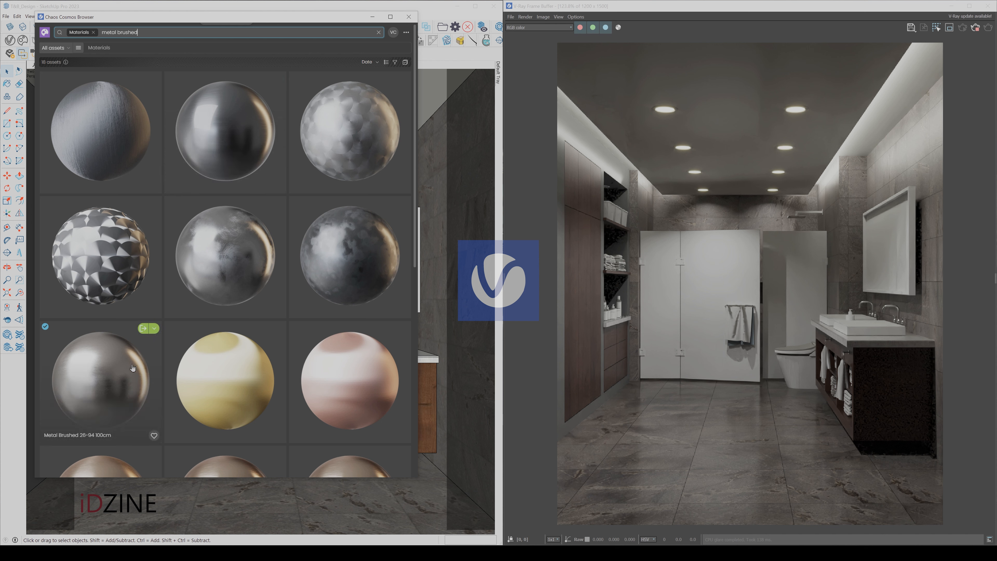
click(142, 330)
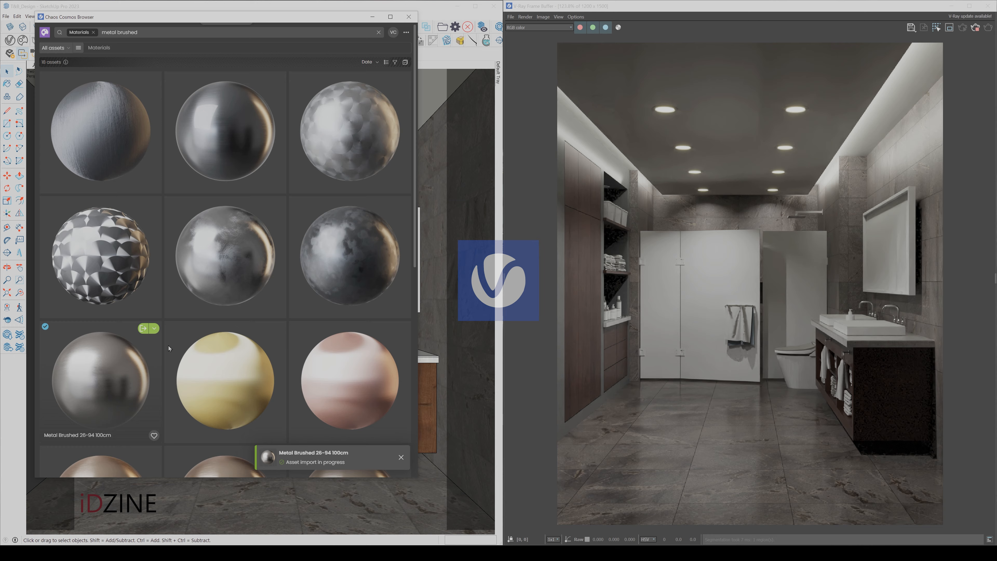
click(374, 17)
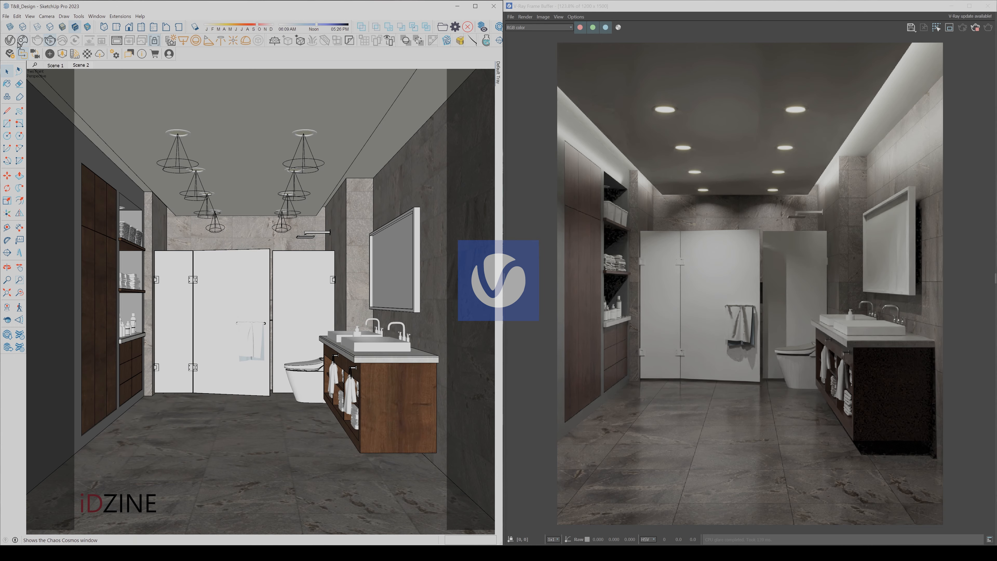
- Make Metal Brushed 26-94 100cm the active material and paint the trim rings of the ceiling downlights on the vanity side
click(12, 41)
click(182, 234)
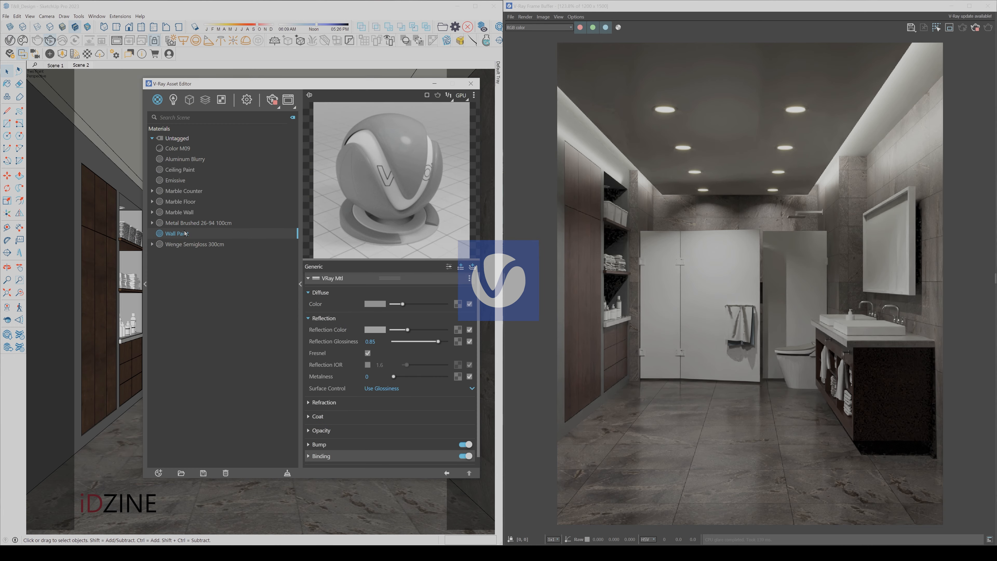
click(188, 223)
click(434, 85)
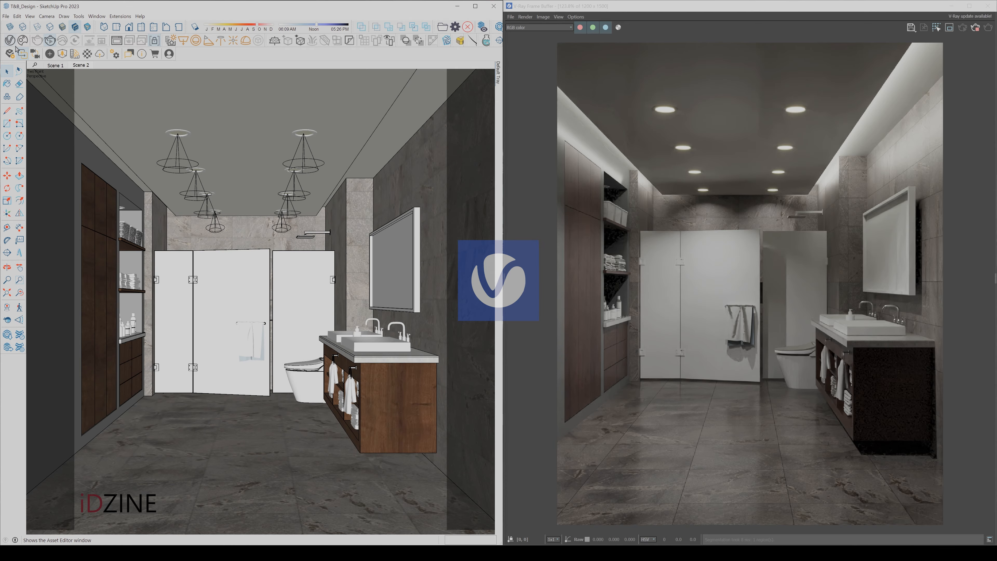
scroll(189, 120, up, 5)
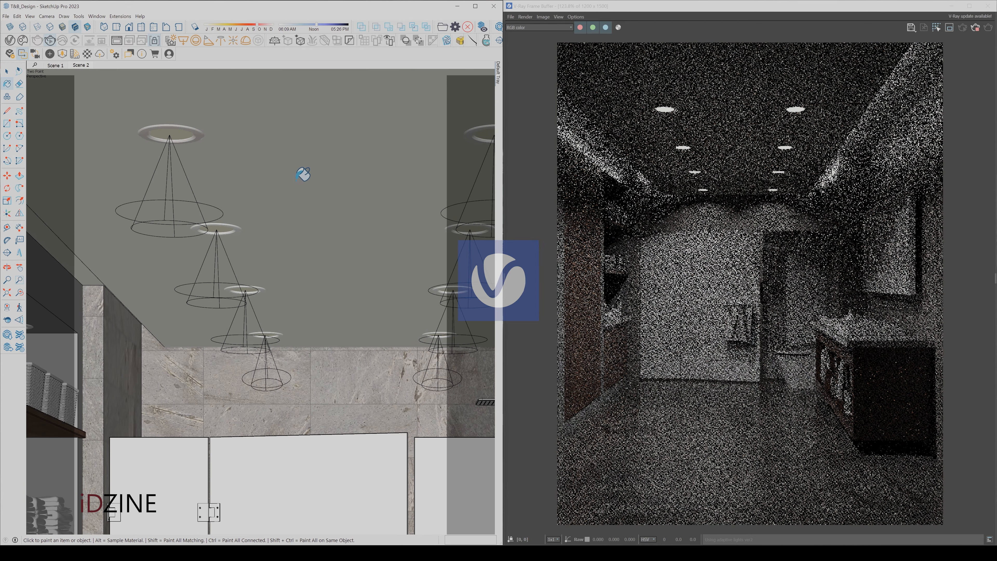
scroll(295, 180, up, 1)
shift+middle_drag(296, 179, 201, 198)
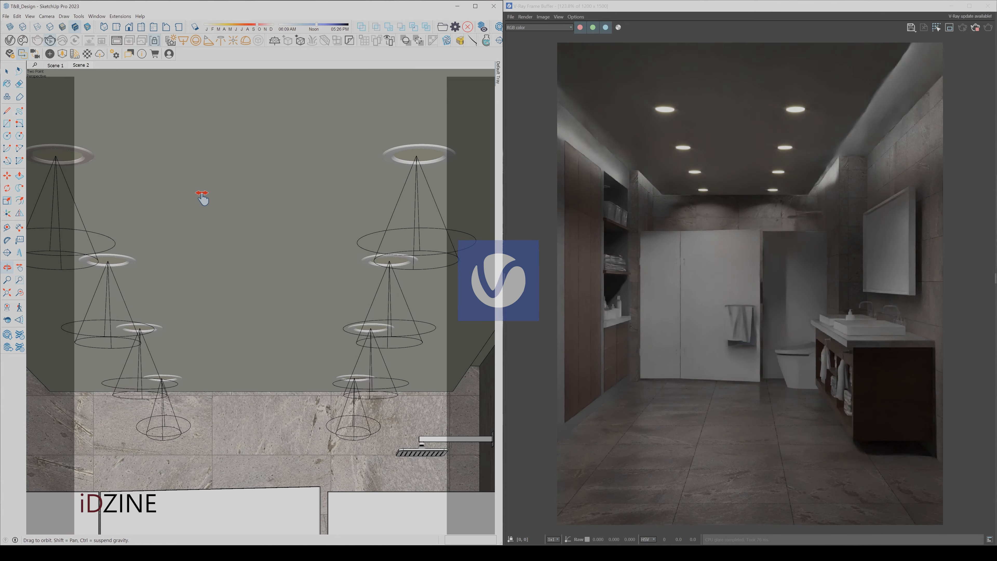
click(404, 151)
scroll(362, 267, up, 2)
scroll(369, 261, up, 2)
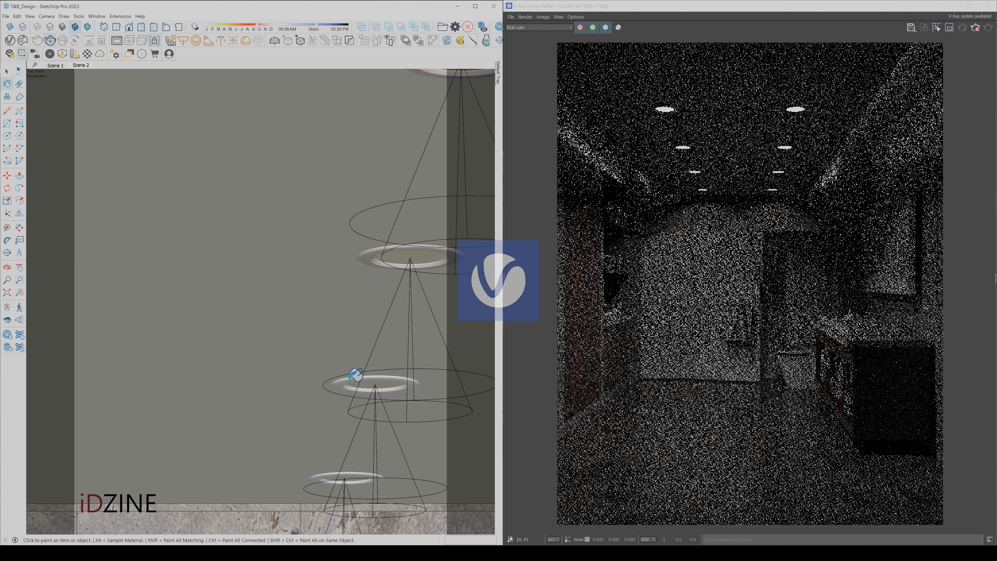
click(349, 379)
click(318, 476)
scroll(359, 250, down, 2)
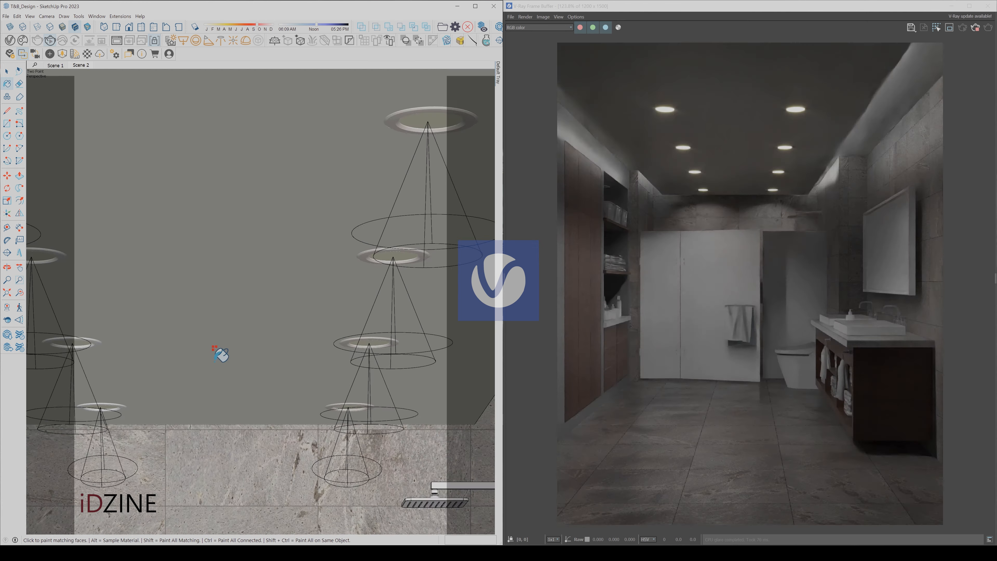
- Paint the trim rings of the ceiling downlights on the cabinet side with Metal Brushed 26-94 100cm
shift+middle_drag(213, 358, 274, 338)
click(181, 386)
click(158, 320)
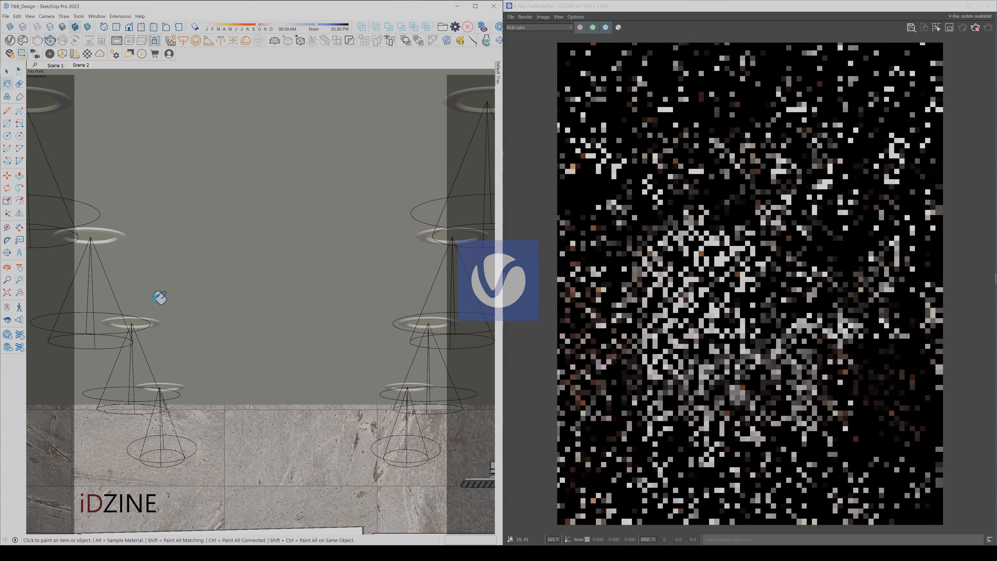
click(122, 235)
- Paint the trim rings of the downlights inside the open shelf niche with Metal Brushed 26-94 100cm
scroll(212, 226, down, 2)
mouse_move(187, 217)
shift+middle_down()
mouse_move(356, 212)
mouse_move(220, 325)
mouse_move(185, 331)
mouse_move(204, 319)
mouse_move(167, 305)
mouse_move(237, 296)
shift+middle_up()
scroll(204, 315, up, 4)
click(204, 314)
scroll(204, 315, down, 2)
click(115, 189)
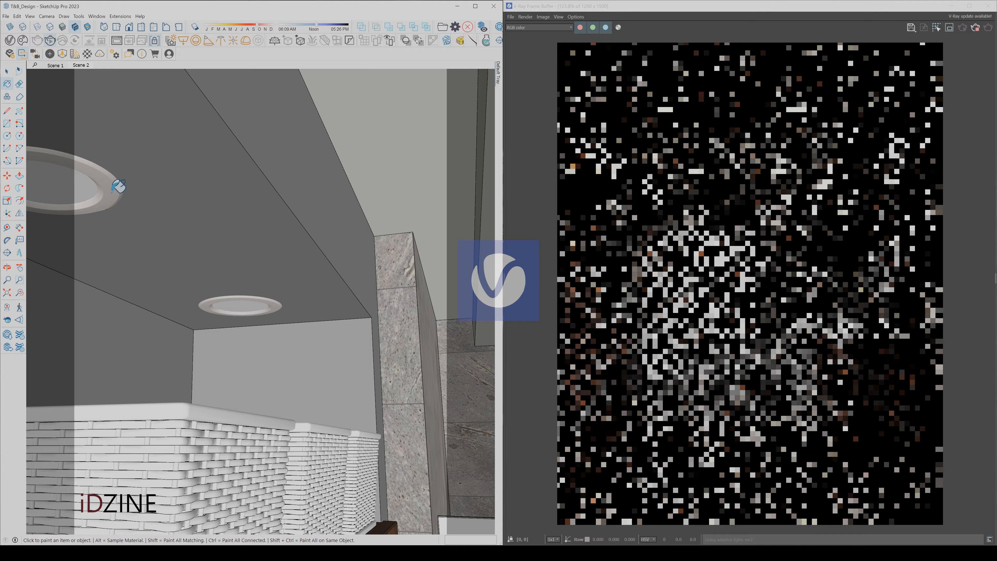
key(space)
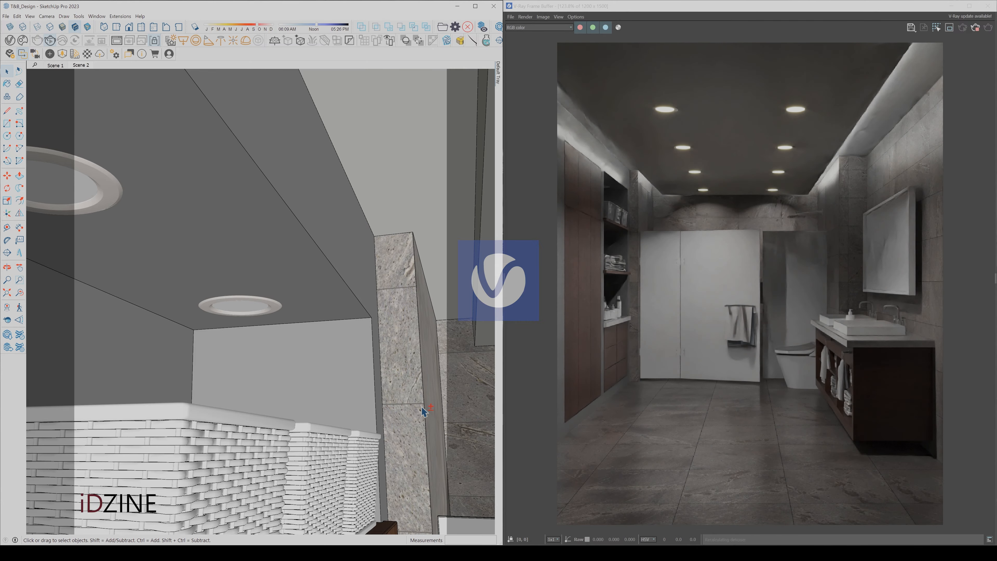
- Paint the shower head and its arm above the glass partition with Metal Brushed 26-94 100cm
mouse_move(422, 408)
shift+middle_down()
mouse_move(243, 251)
mouse_move(263, 279)
shift+middle_up()
shift+middle_drag(346, 400, 289, 292)
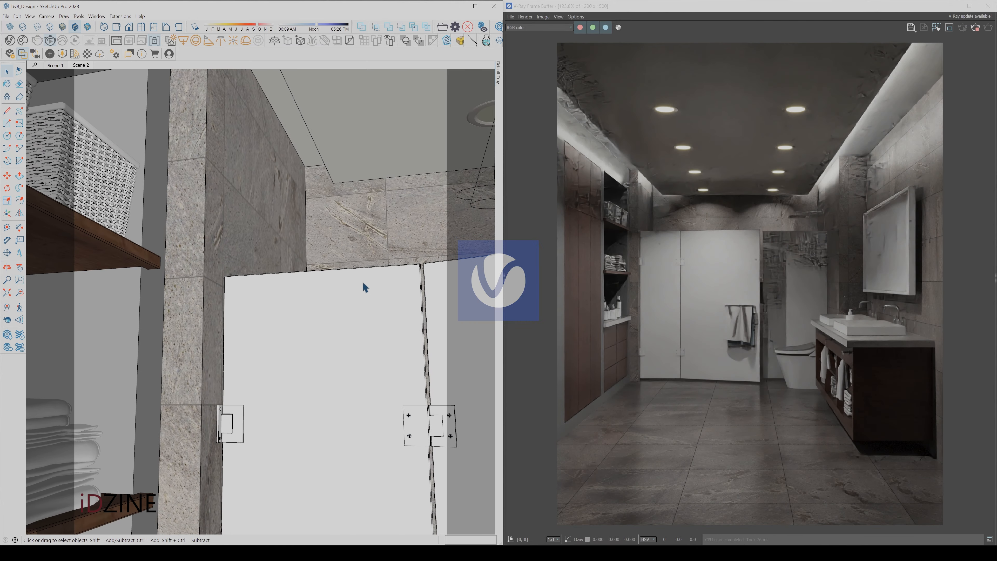
mouse_move(363, 283)
shift+middle_down()
mouse_move(238, 263)
mouse_move(299, 282)
shift+middle_up()
shift+middle_drag(333, 435, 162, 307)
scroll(274, 278, down, 5)
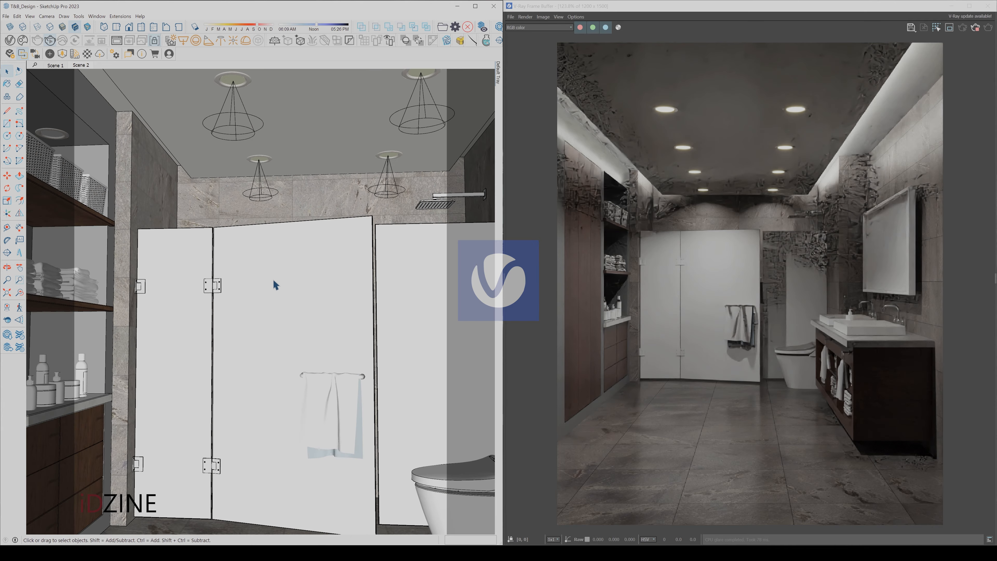
shift+middle_drag(337, 263, 290, 279)
scroll(427, 209, up, 2)
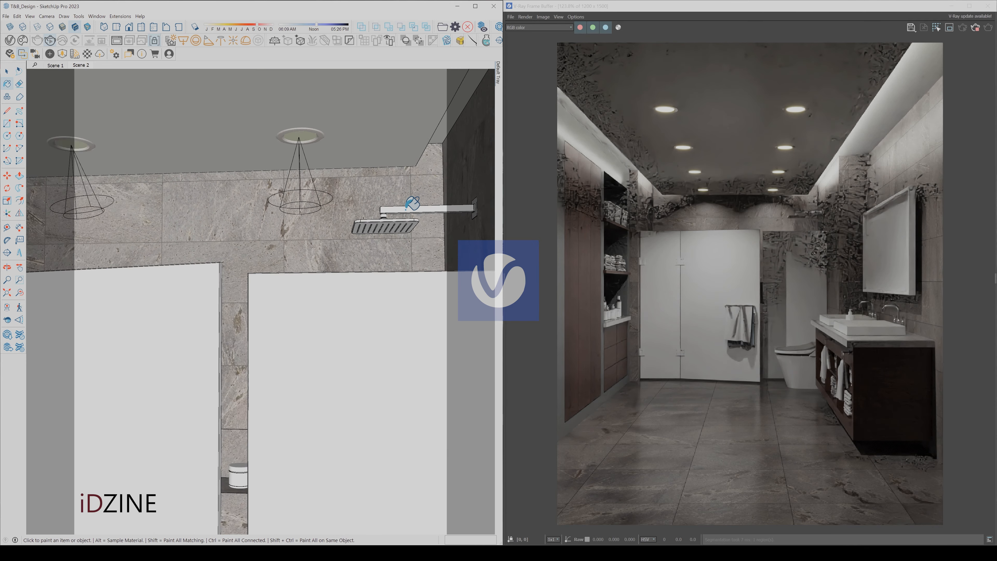
scroll(408, 205, down, 5)
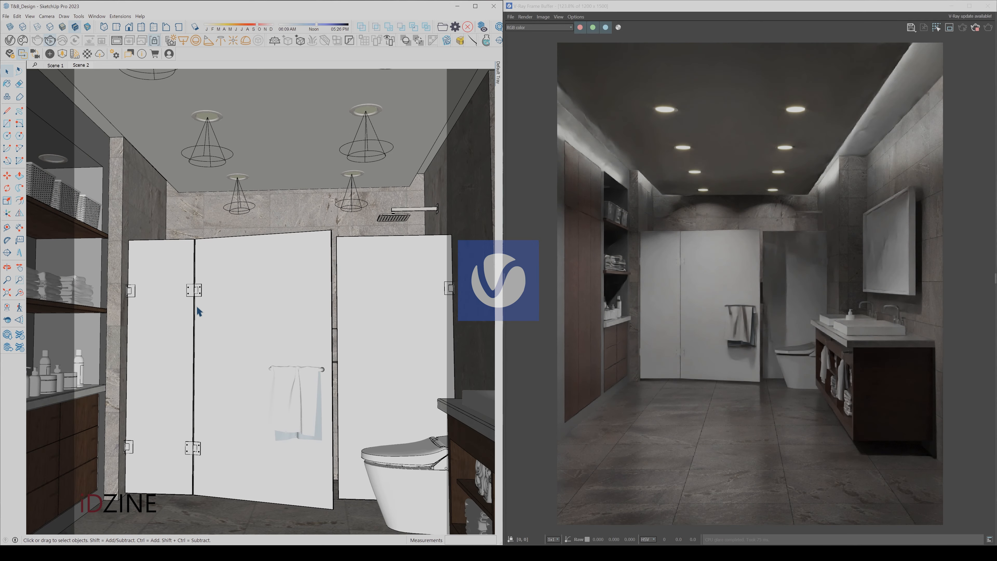
- Paint the upper and lower hinges joining the wall, fixed glass panel and shower door with Metal Brushed 26-94 100cm
shift+middle_drag(197, 306, 230, 293)
click(5, 84)
scroll(157, 267, up, 6)
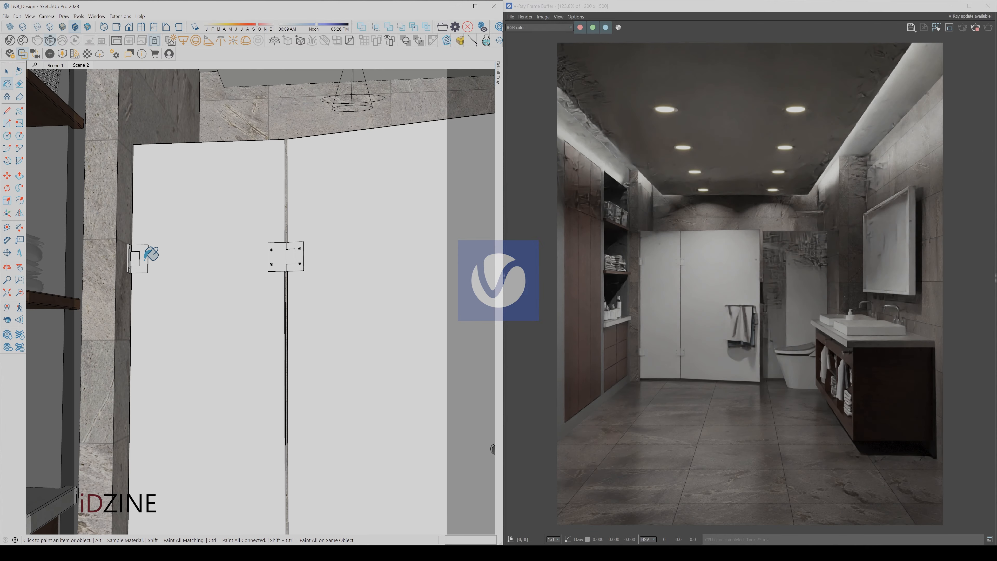
scroll(314, 220, down, 6)
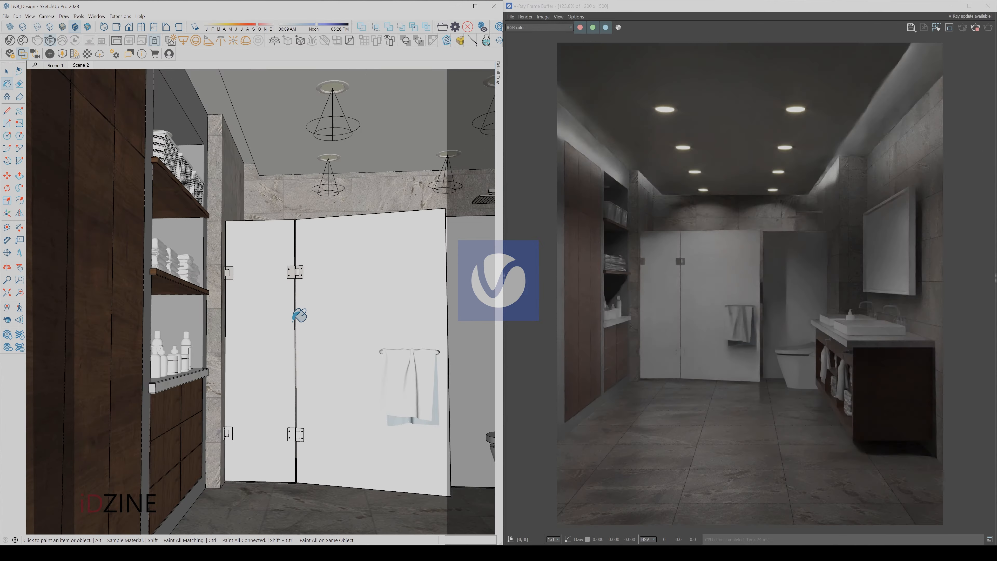
scroll(225, 373, up, 6)
click(219, 380)
click(345, 380)
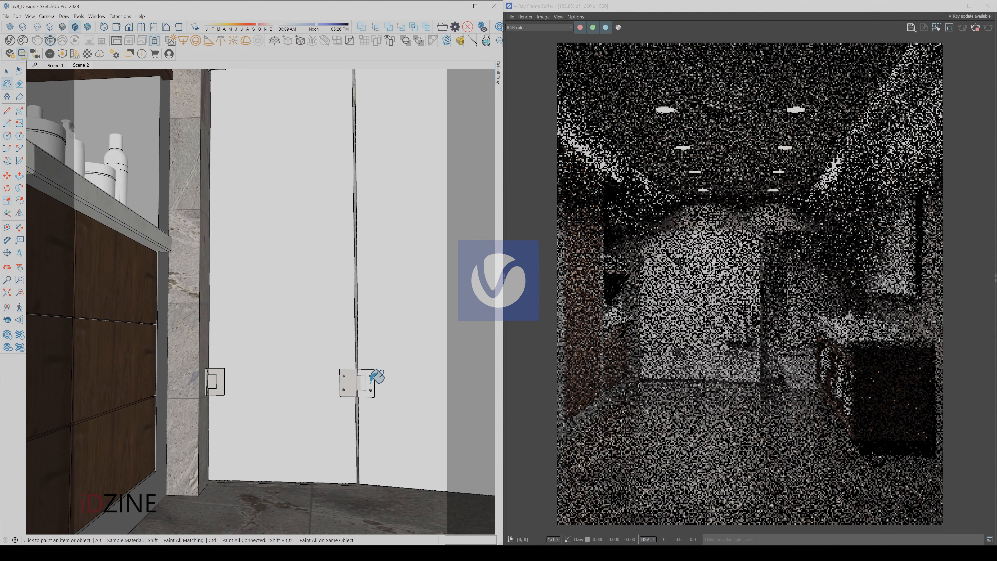
click(368, 383)
- Paint the wall hinges of the glass panel behind the toilet and the door's towel bar with Metal Brushed 26-94 100cm
scroll(244, 327, down, 5)
mouse_move(337, 331)
shift+middle_down()
mouse_move(260, 336)
mouse_move(330, 294)
mouse_move(255, 263)
shift+middle_up()
scroll(315, 216, up, 4)
scroll(312, 218, down, 2)
click(309, 184)
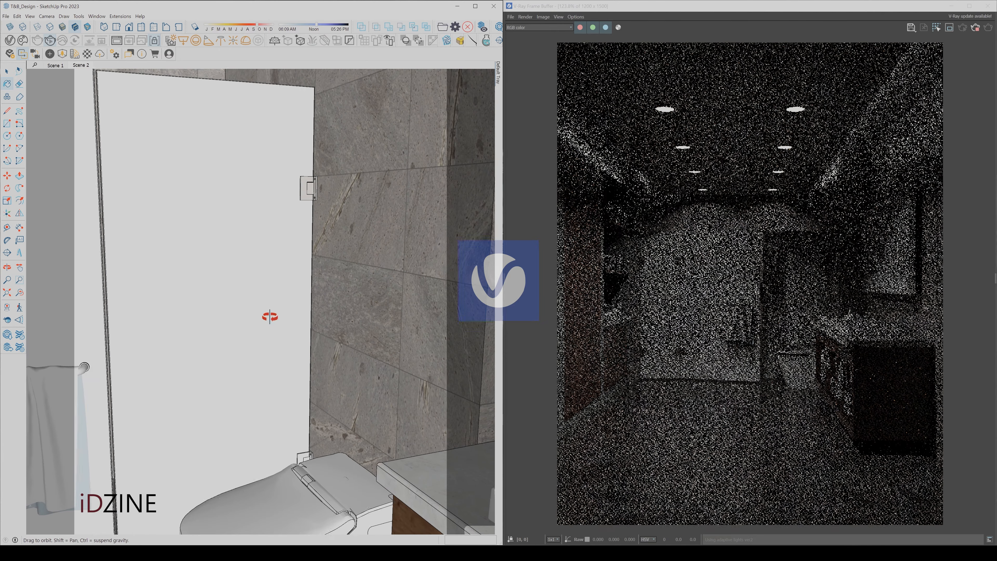
scroll(305, 455, up, 4)
click(308, 437)
scroll(239, 345, down, 3)
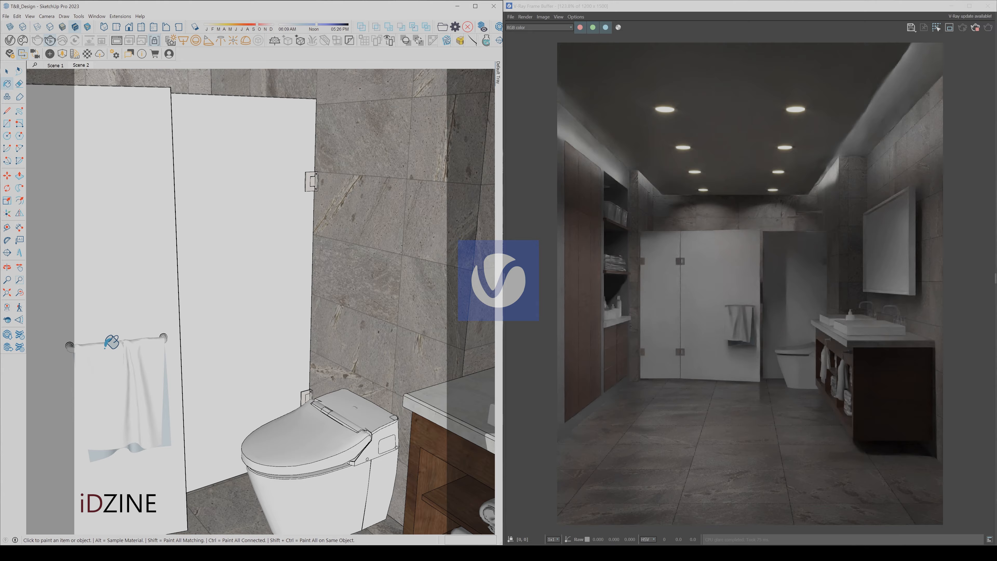
scroll(267, 344, up, 4)
click(260, 344)
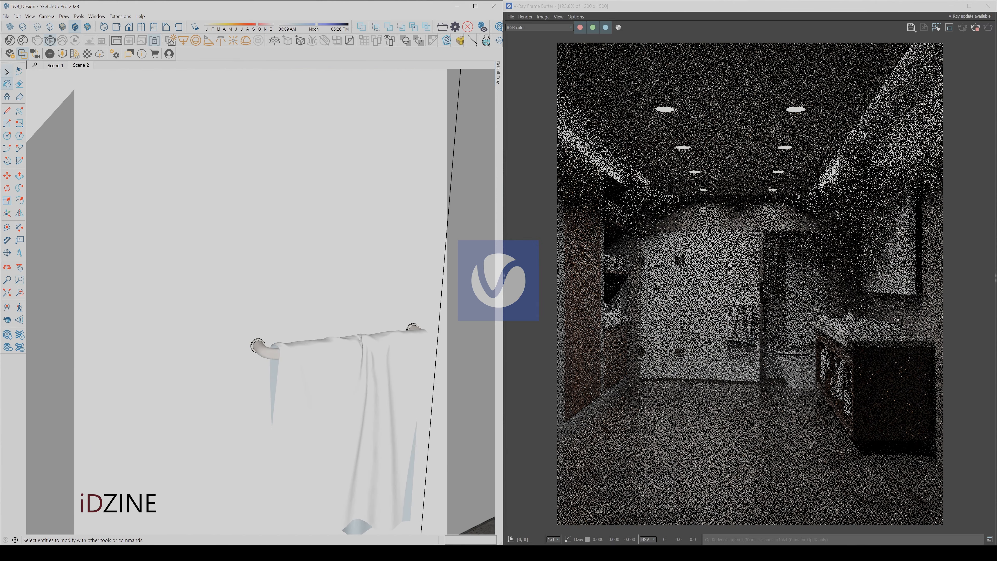
- Hide the shower door to expose the shower interior behind it
key(space)
right_click(230, 192)
click(259, 210)
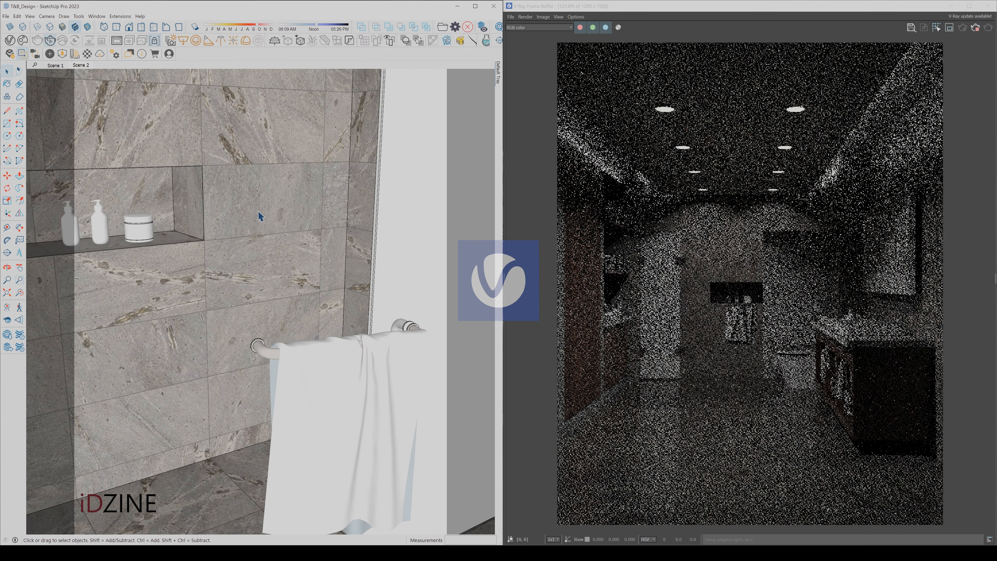
- Paint the hand shower and mixer set with Metal Brushed 26-94 100cm and restore the Scene 2 view
mouse_move(322, 261)
middle_down()
mouse_move(204, 243)
mouse_move(273, 302)
mouse_move(297, 281)
middle_up()
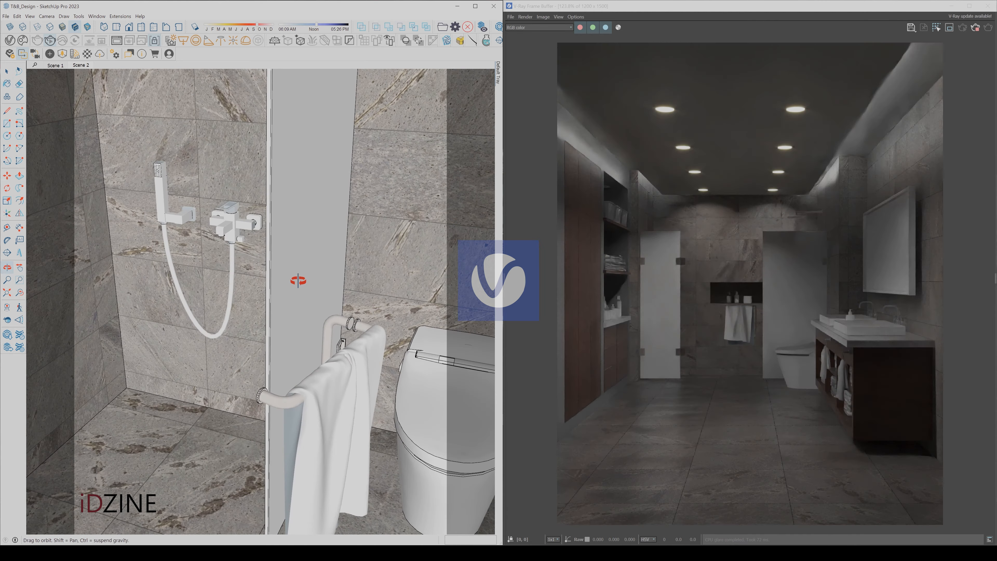
click(232, 221)
click(7, 71)
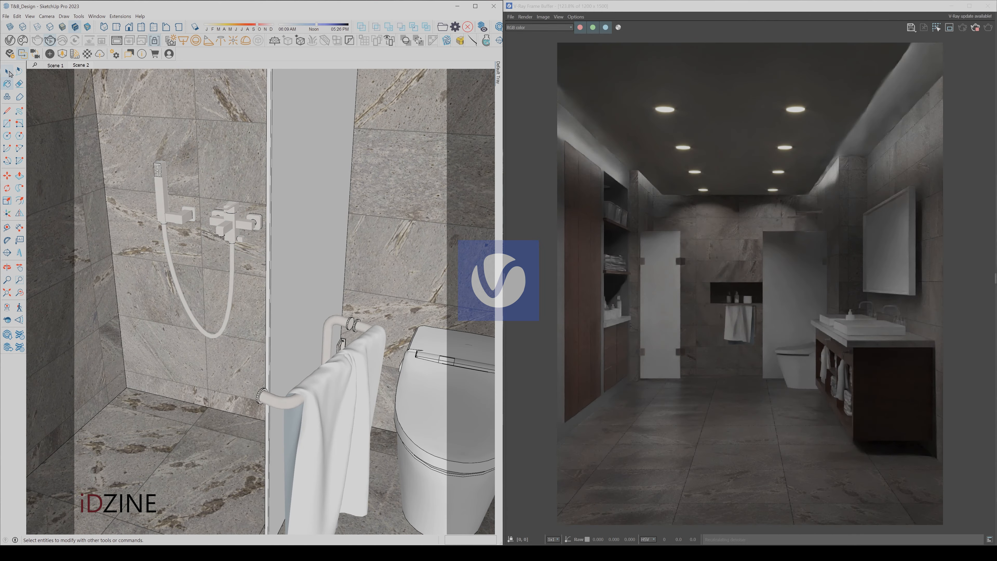
click(82, 66)
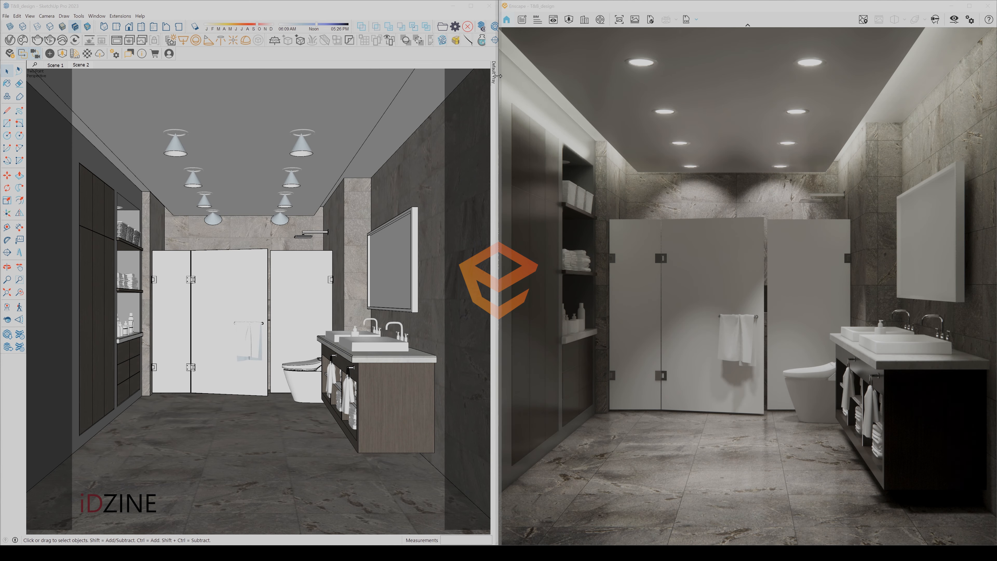
- In the Enscape version of the model, create a new material named Porcelain based on Aluminum 04_ Brushed
mouse_move(493, 75)
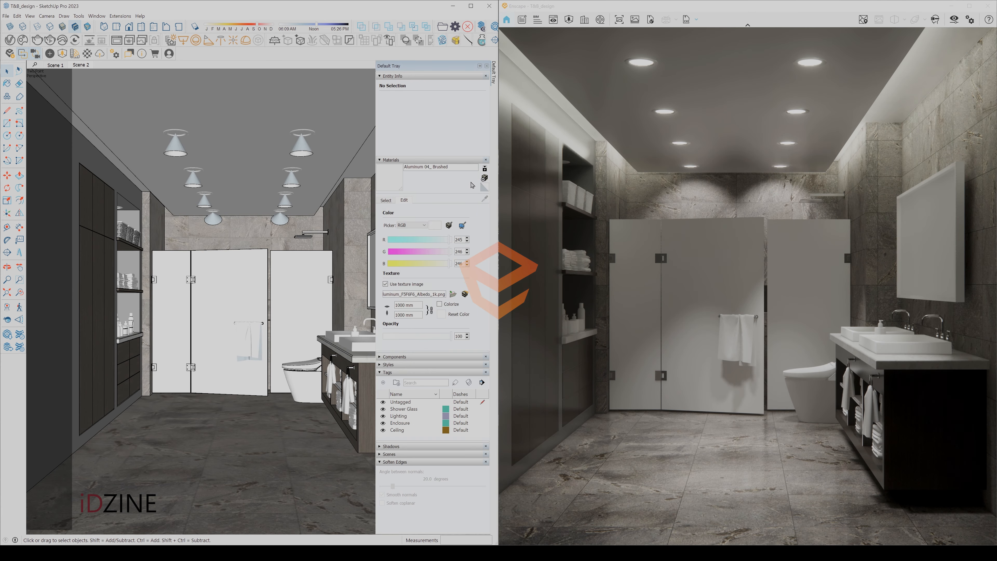
click(484, 179)
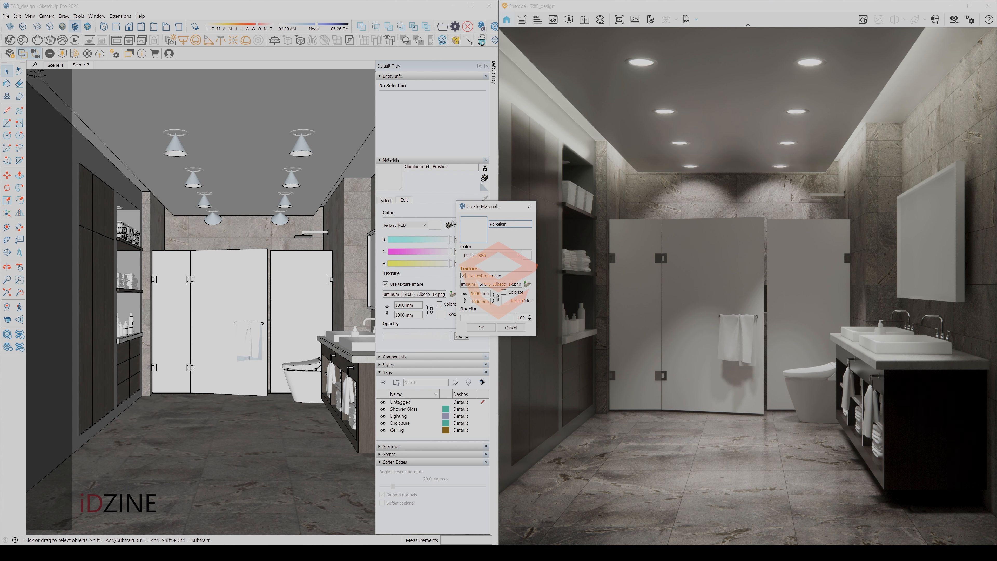
click(486, 327)
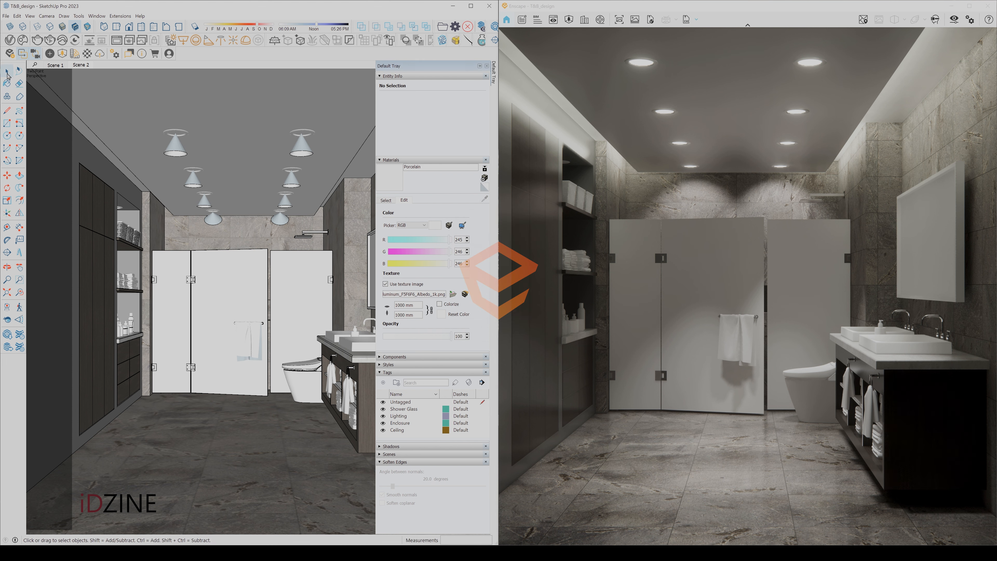
- Remove the albedo and reflections textures from Porcelain in the Enscape Material Editor and check its albedo color's RGB values
click(87, 54)
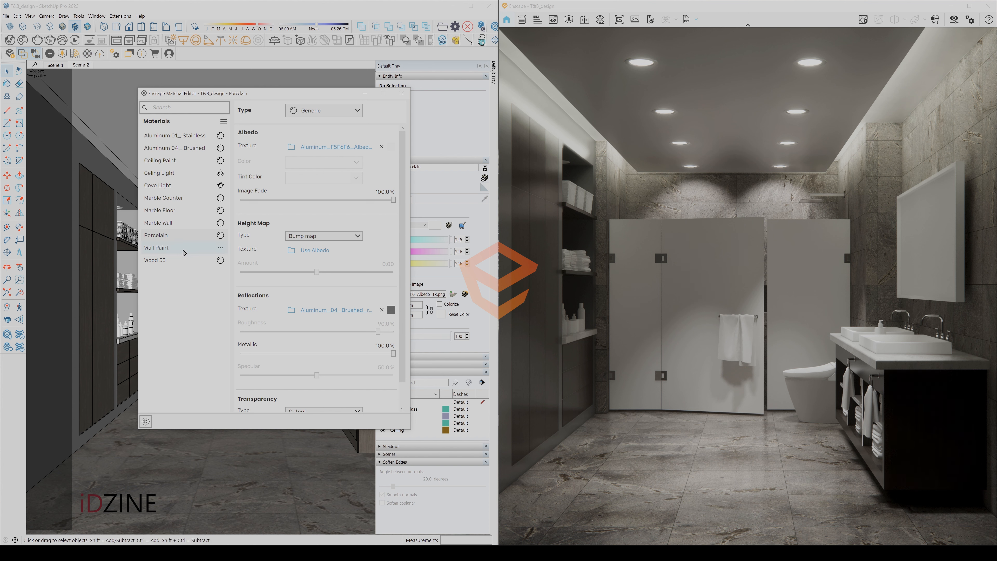
click(381, 146)
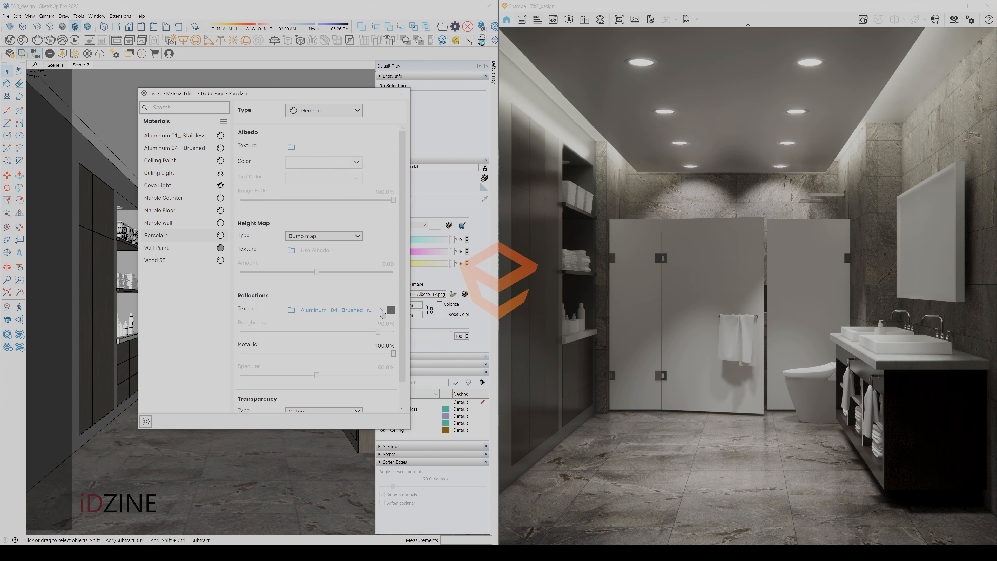
click(381, 310)
click(290, 146)
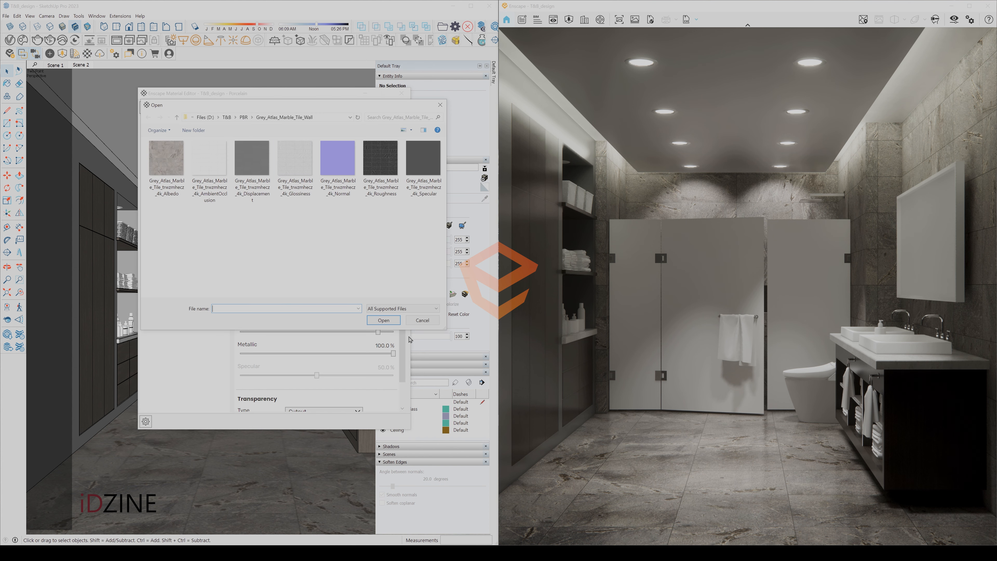
click(420, 321)
click(356, 162)
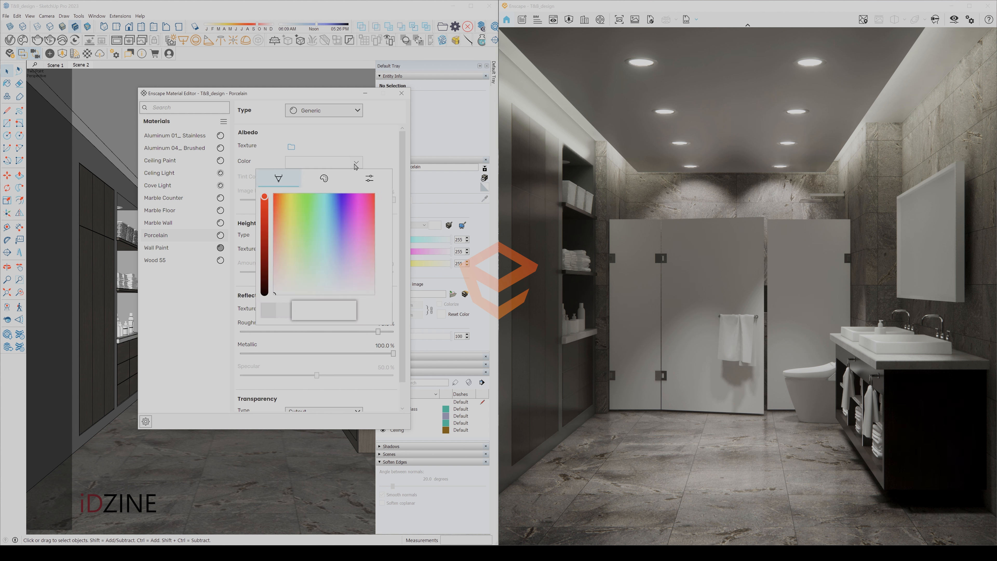
click(369, 178)
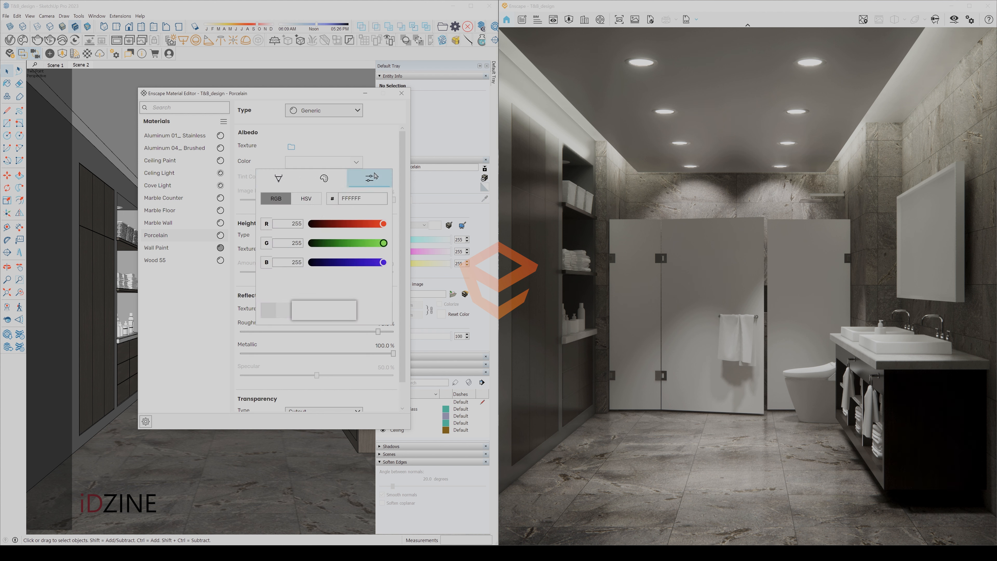
click(376, 155)
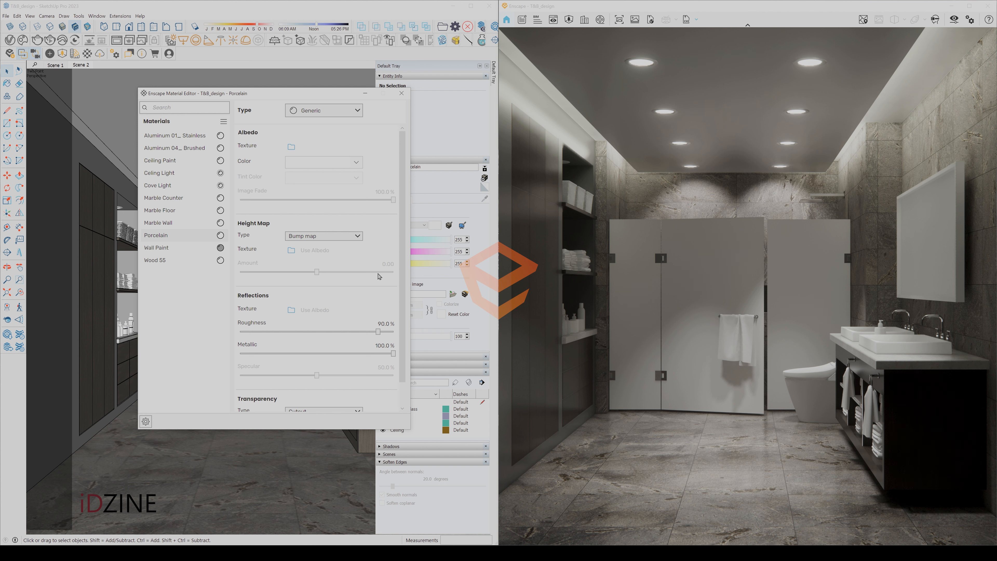
- Set Porcelain's reflections to 15% roughness, 0% metallic and 70% specular, and close the Enscape Material Editor
scroll(385, 323, down, 3)
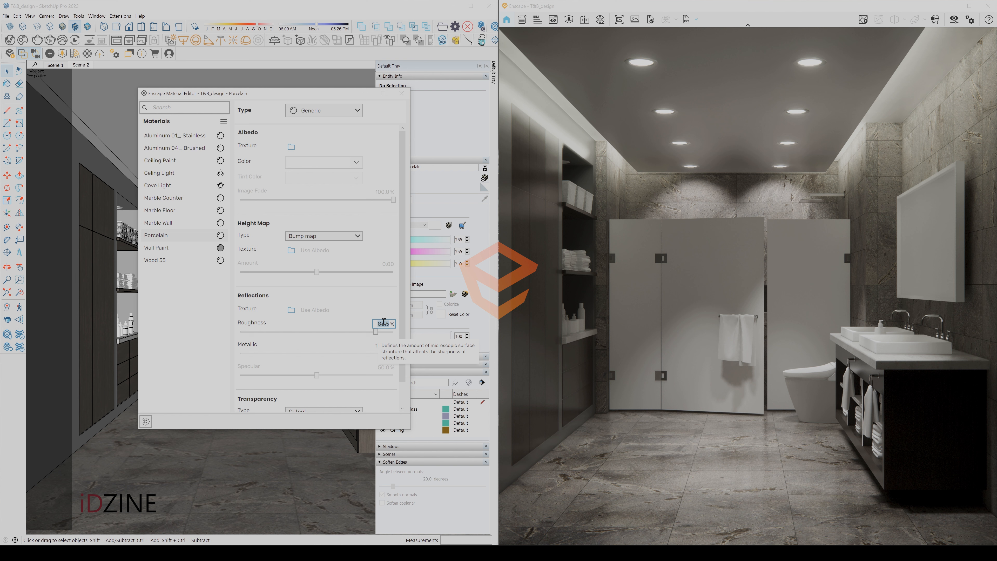
text(15)
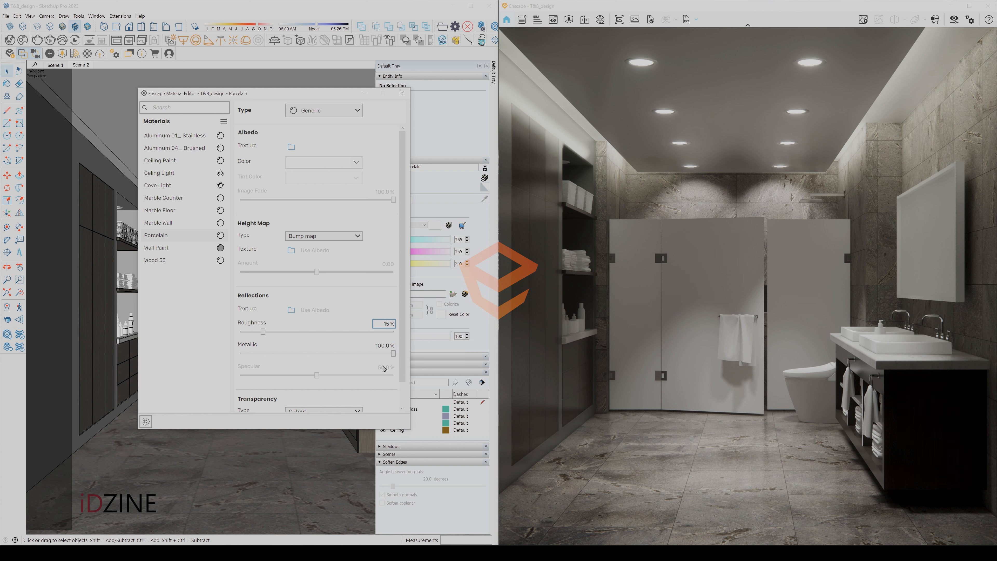
scroll(392, 357, down, 3)
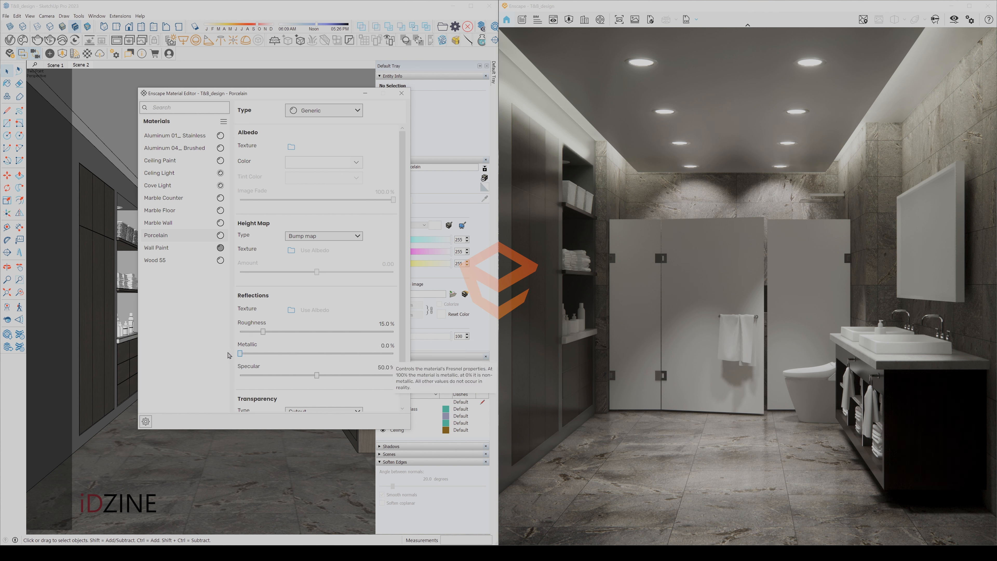
click(385, 367)
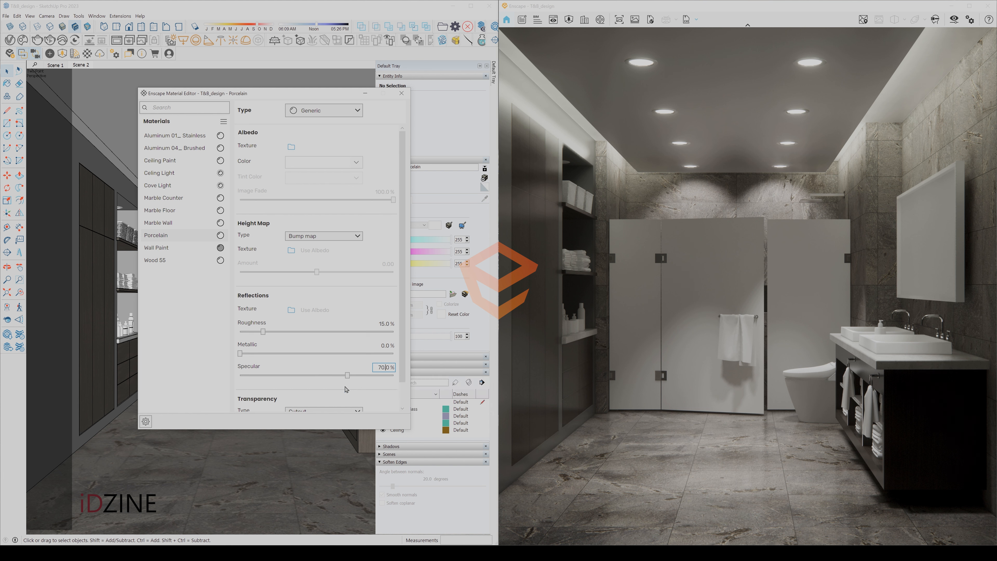
scroll(388, 387, down, 1)
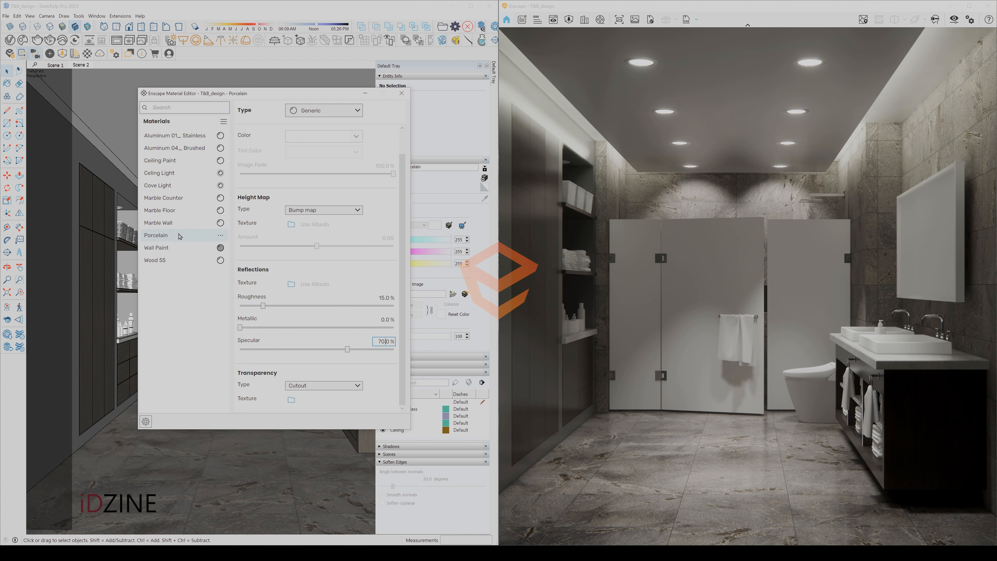
click(401, 93)
click(238, 388)
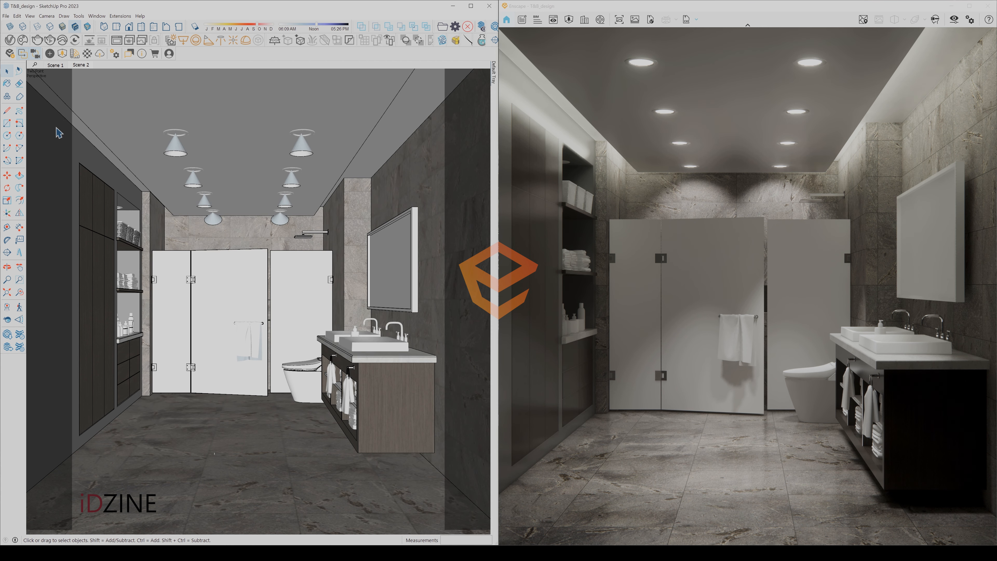
- Apply the Porcelain material to the vanity's vessel sinks and return to the Scene 2 view
click(7, 83)
scroll(367, 338, up, 5)
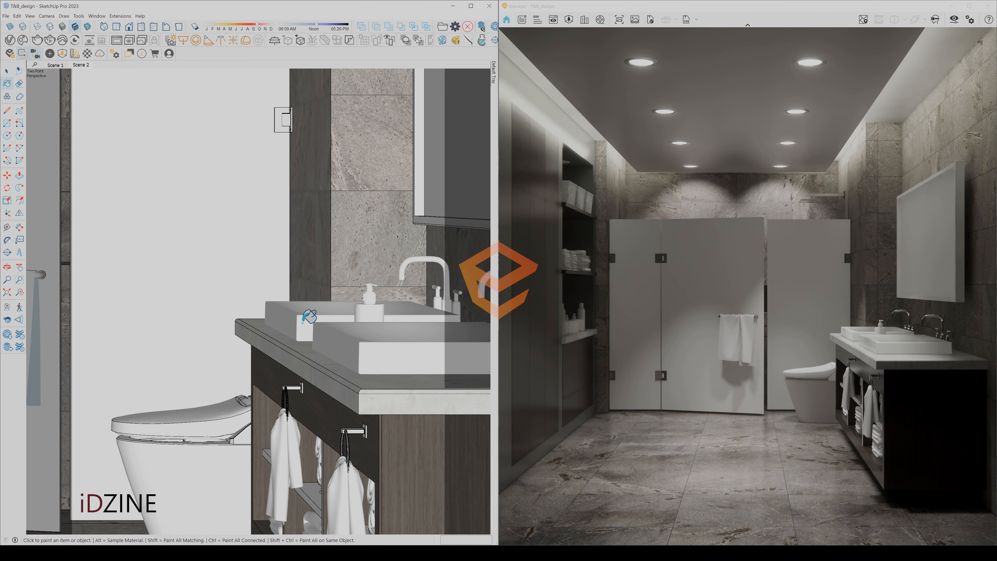
alt+click(303, 322)
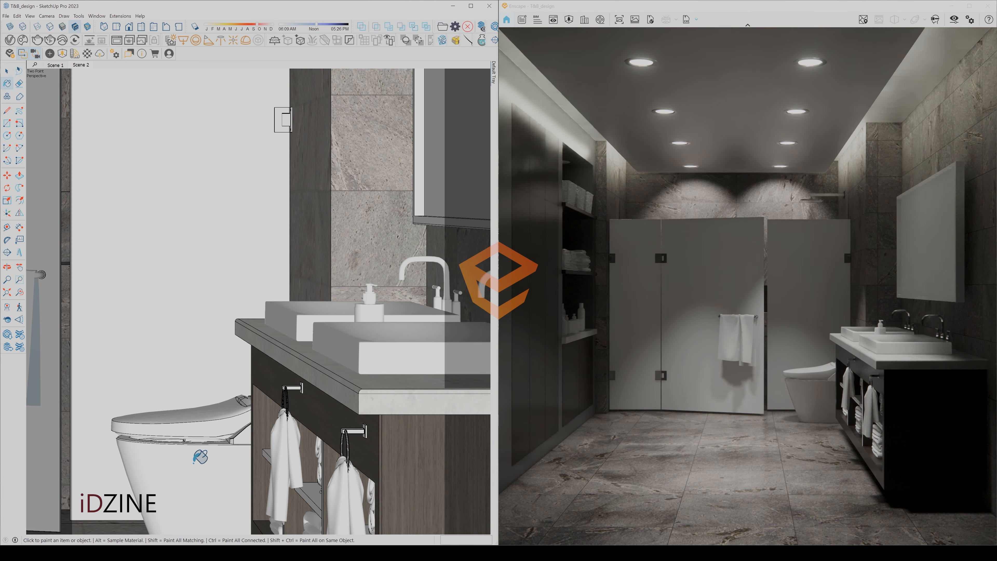
click(55, 65)
click(7, 71)
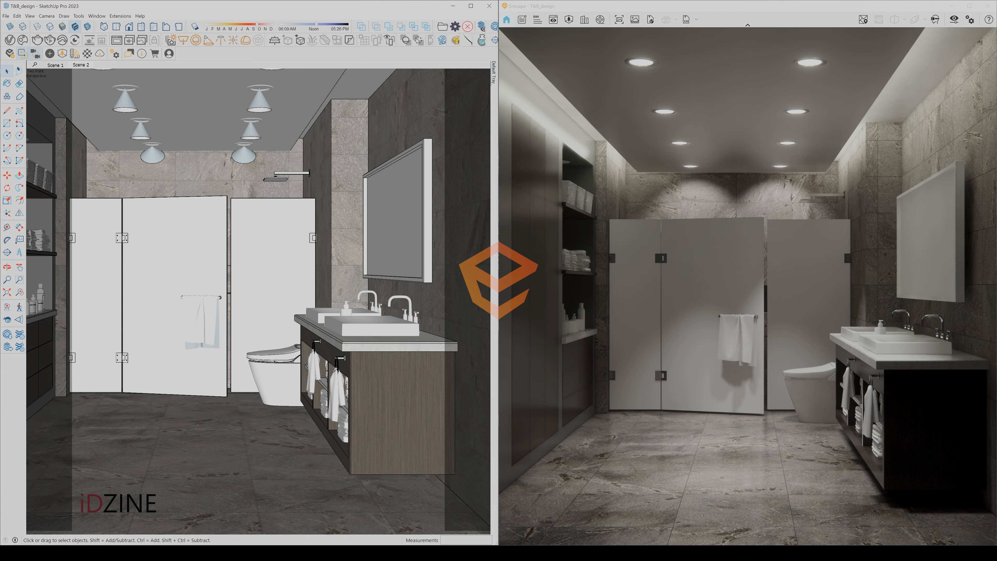
click(81, 65)
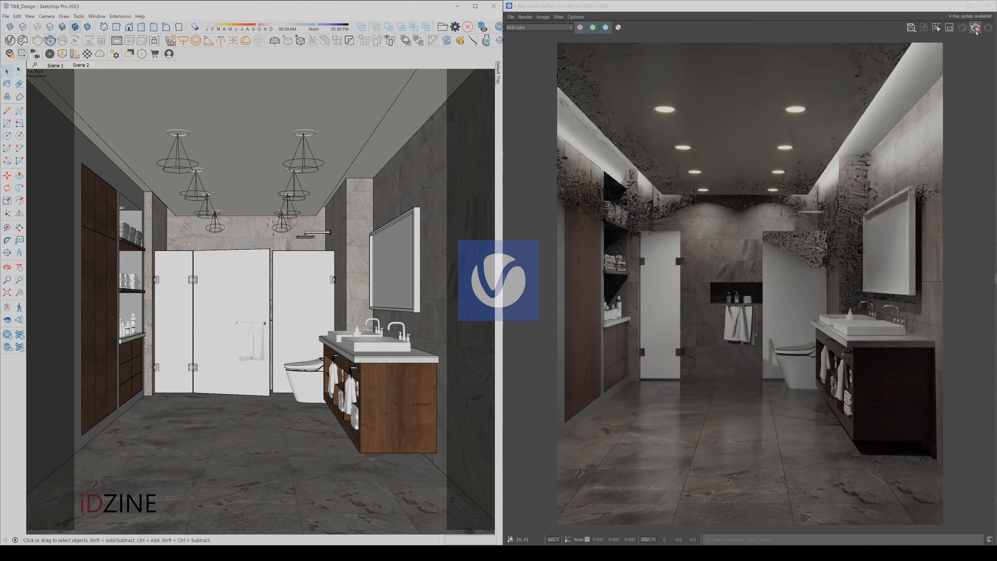
- Restart the V-Ray interactive render and import Porcelain White Glossy 001 from a Chaos Cosmos material search for "porcelain"
click(963, 27)
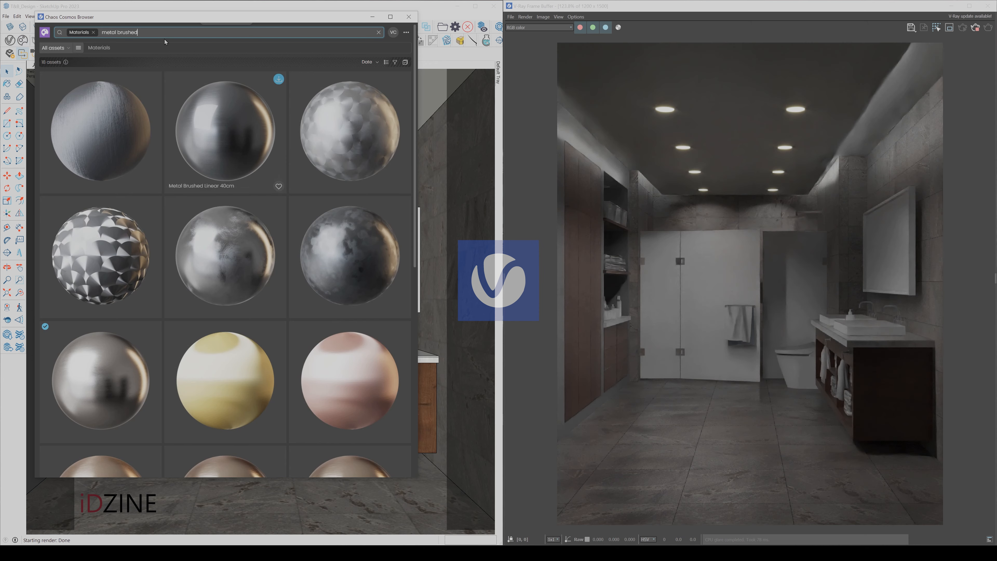
drag(159, 35, 86, 44)
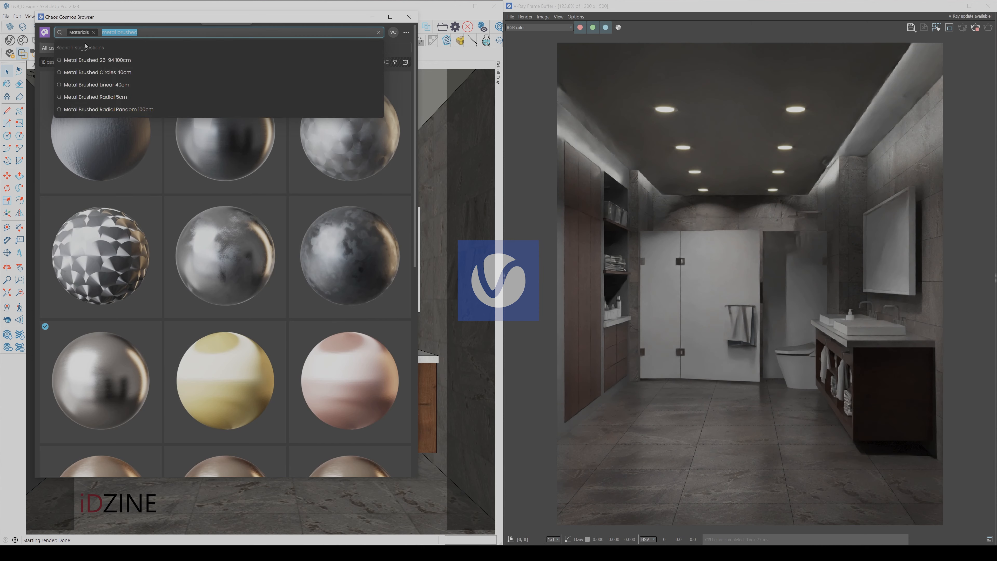
text(porcelain)
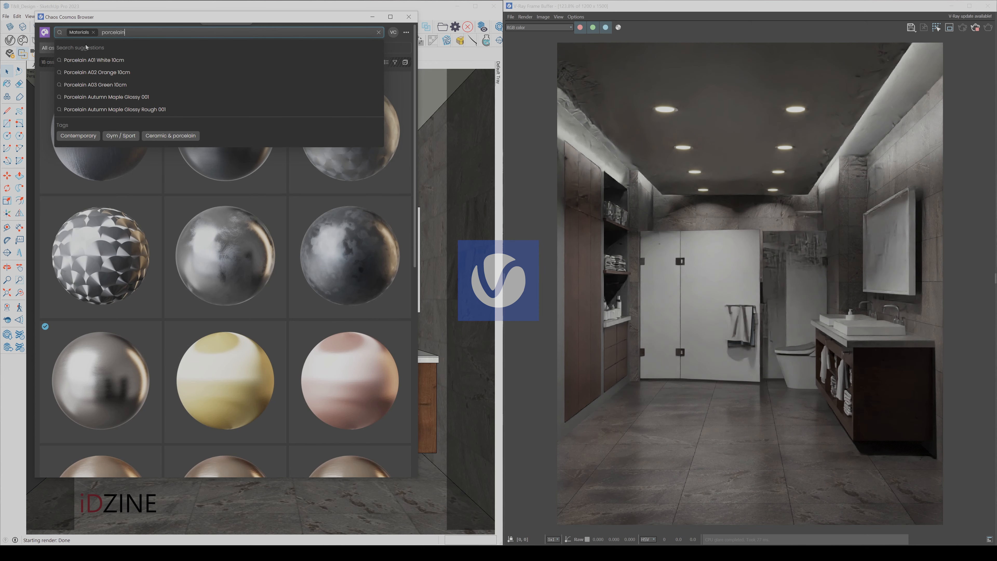
key(Return)
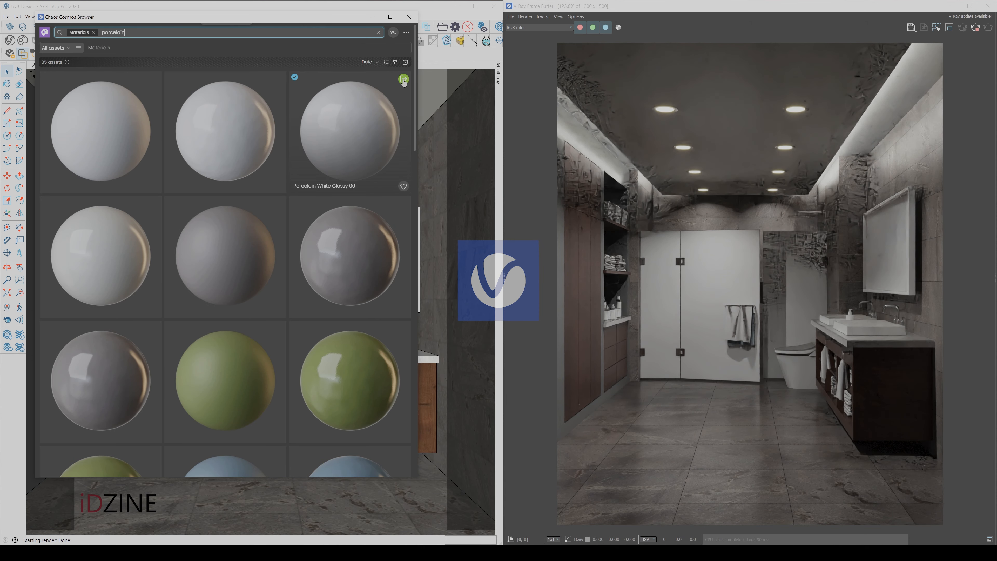
click(403, 79)
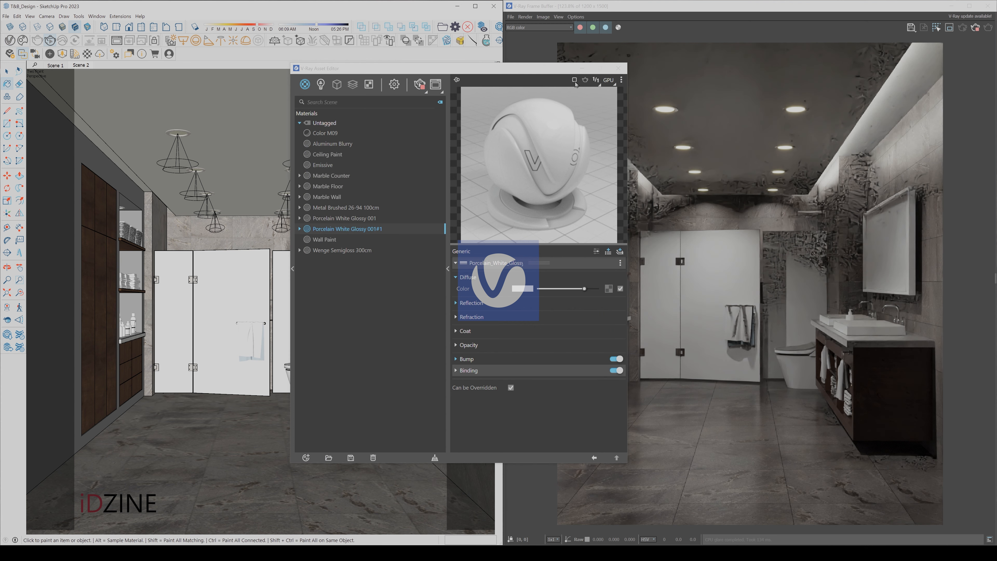
click(582, 69)
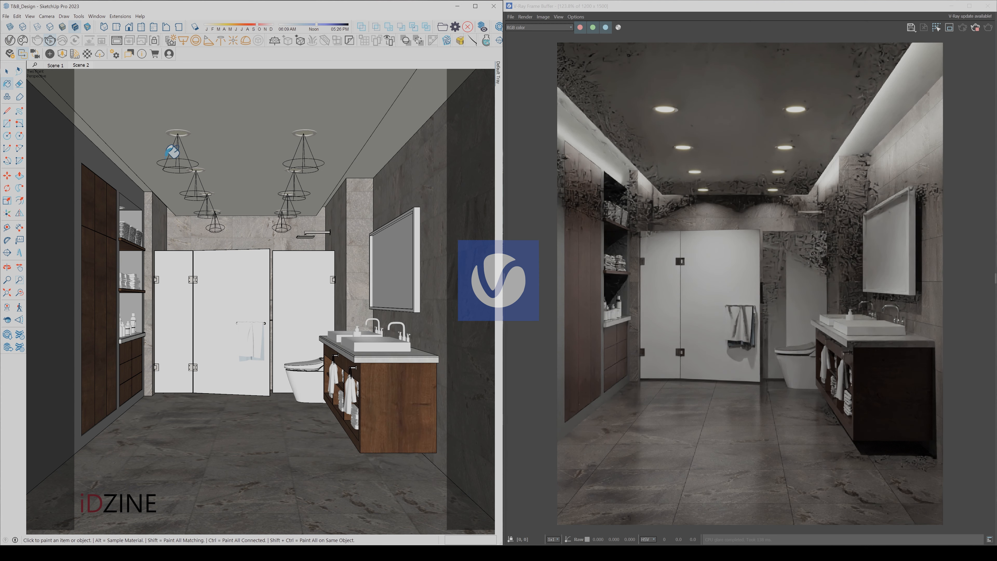
- Apply Porcelain White Glossy 001 to the vanity's vessel sinks and the toilet, and return to the Scene 2 view
scroll(298, 304, up, 6)
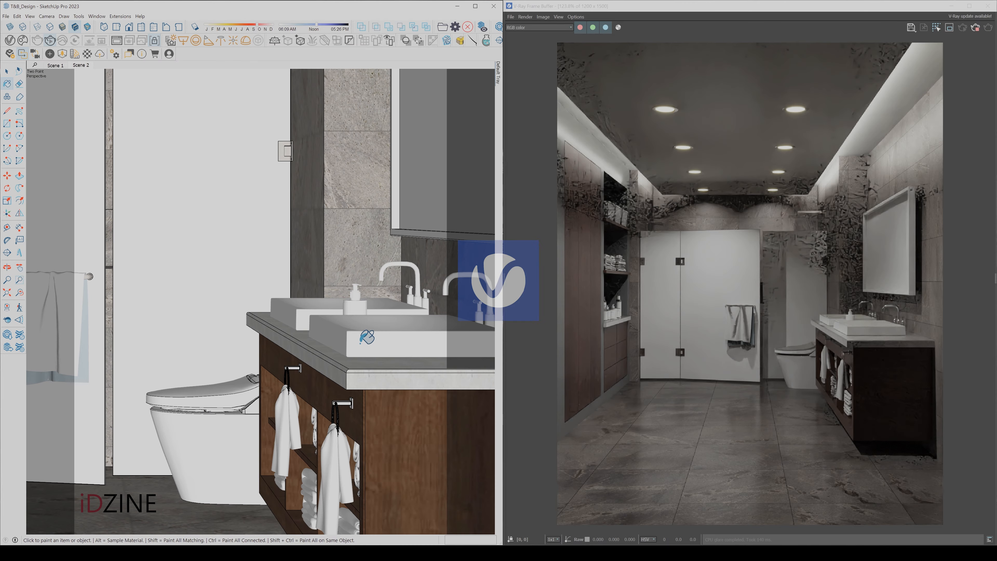
click(298, 305)
click(223, 422)
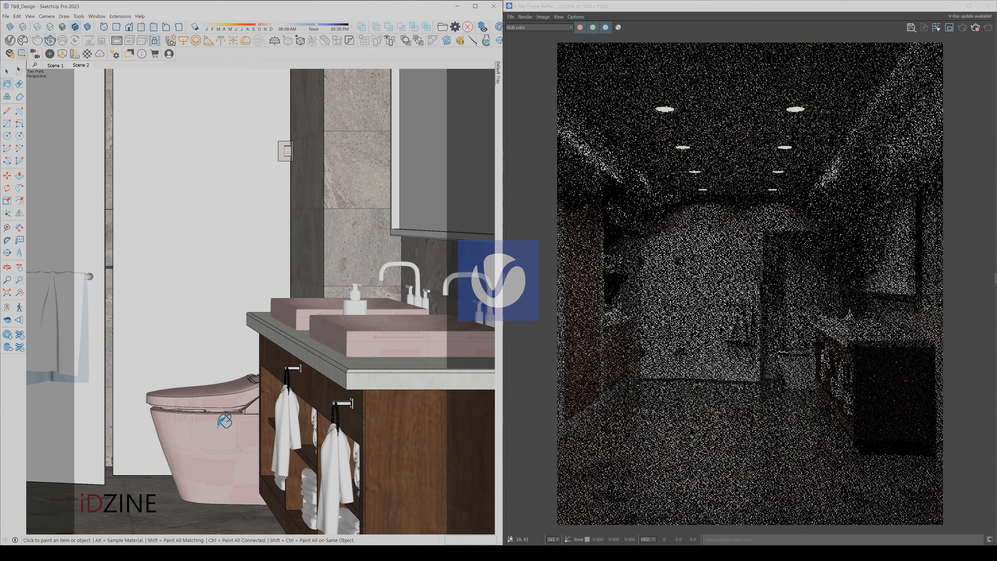
key(space)
click(81, 65)
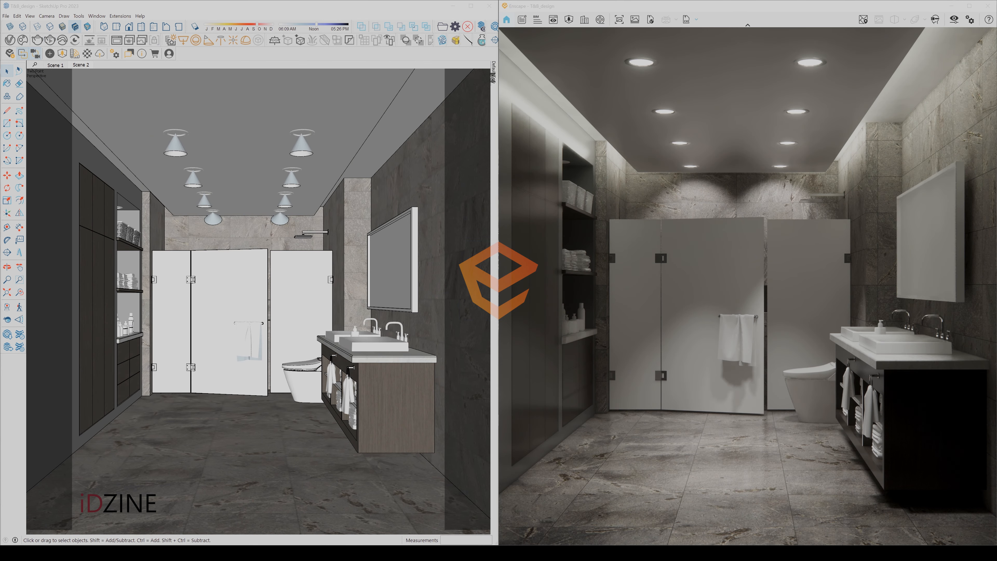
- Create a new SketchUp material named Glass and set its type to Glass in the Enscape Material Editor
mouse_move(494, 79)
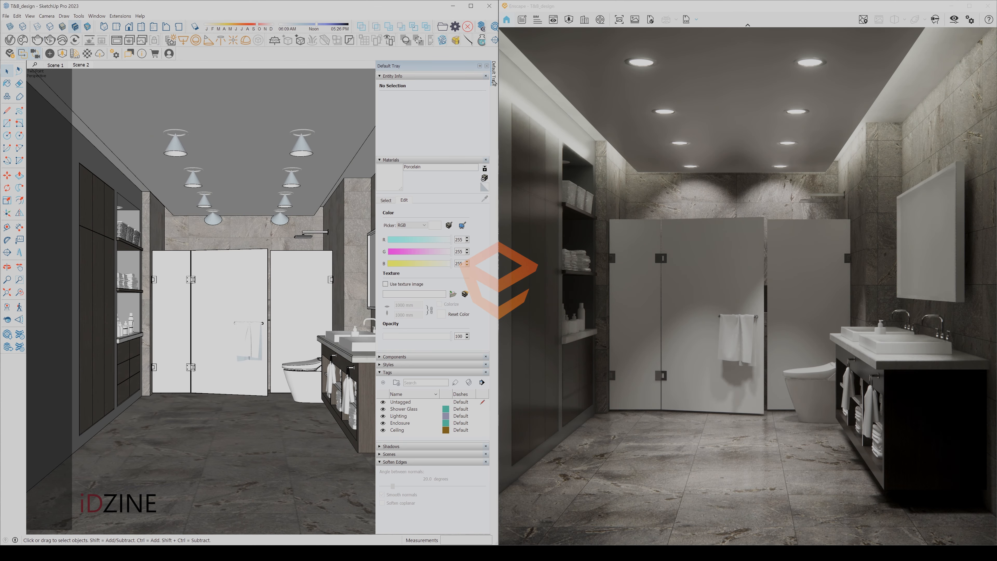
click(485, 178)
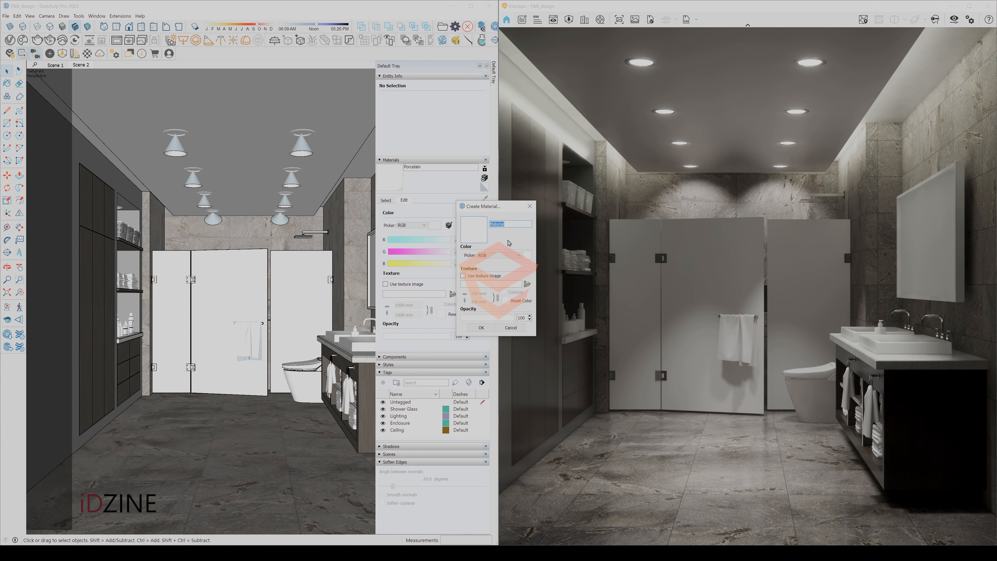
click(488, 330)
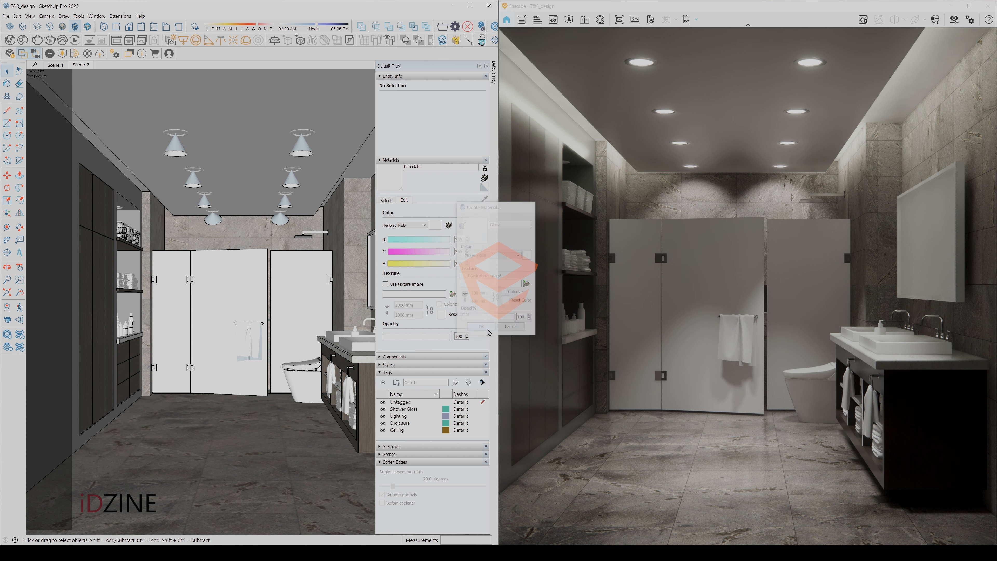
click(88, 57)
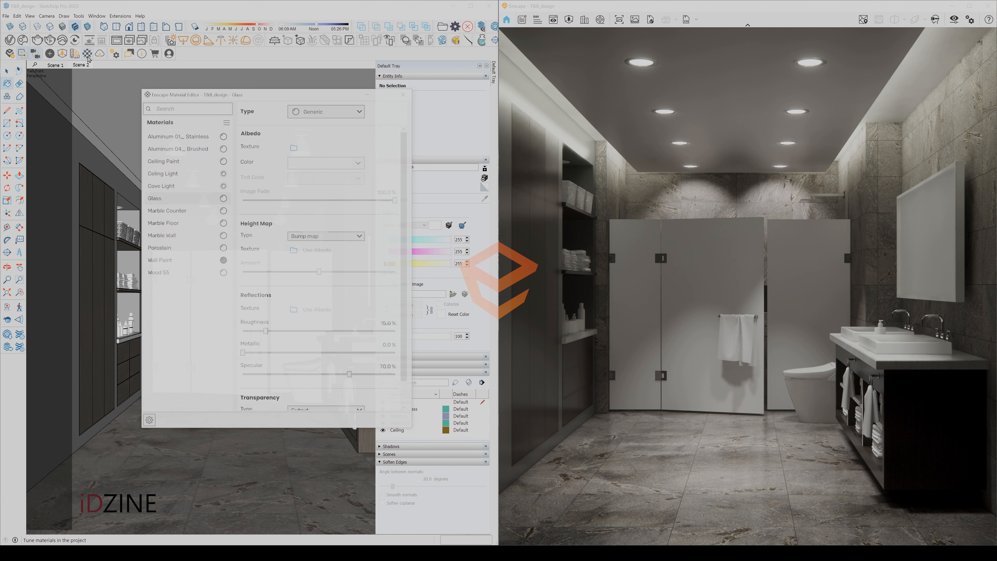
click(351, 112)
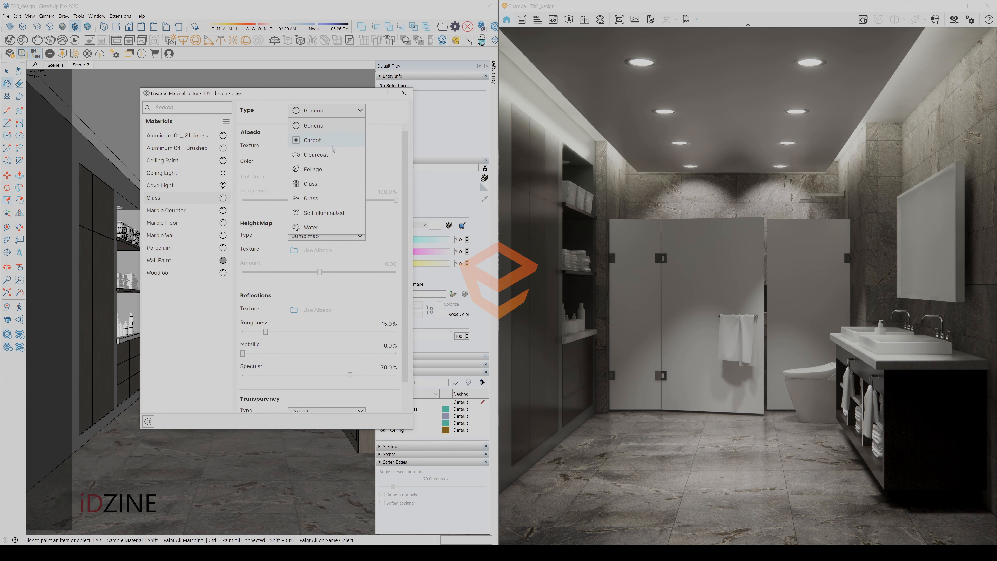
click(310, 183)
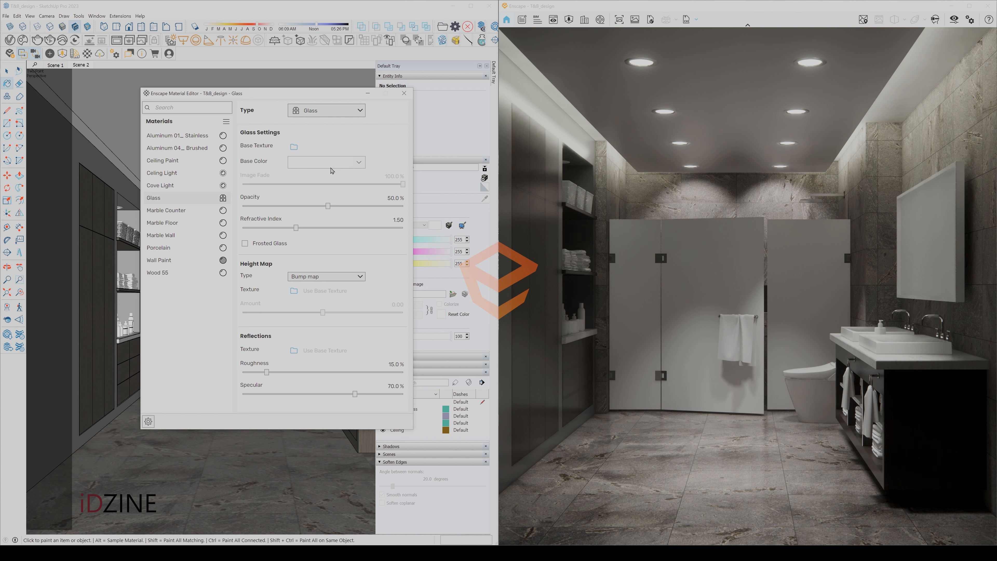
- Set the Glass material's opacity to 5%
drag(328, 209, 326, 206)
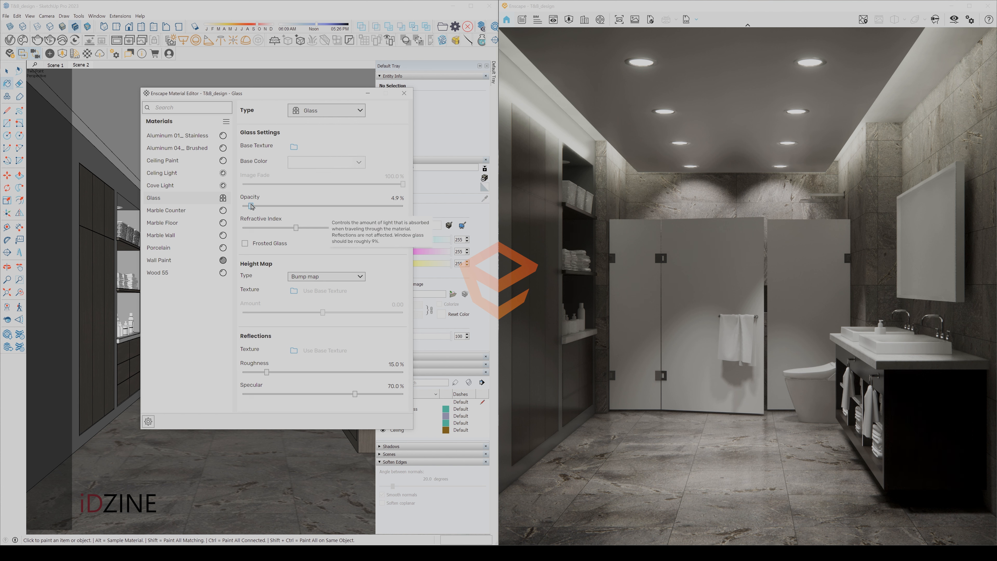
drag(248, 206, 242, 206)
click(392, 199)
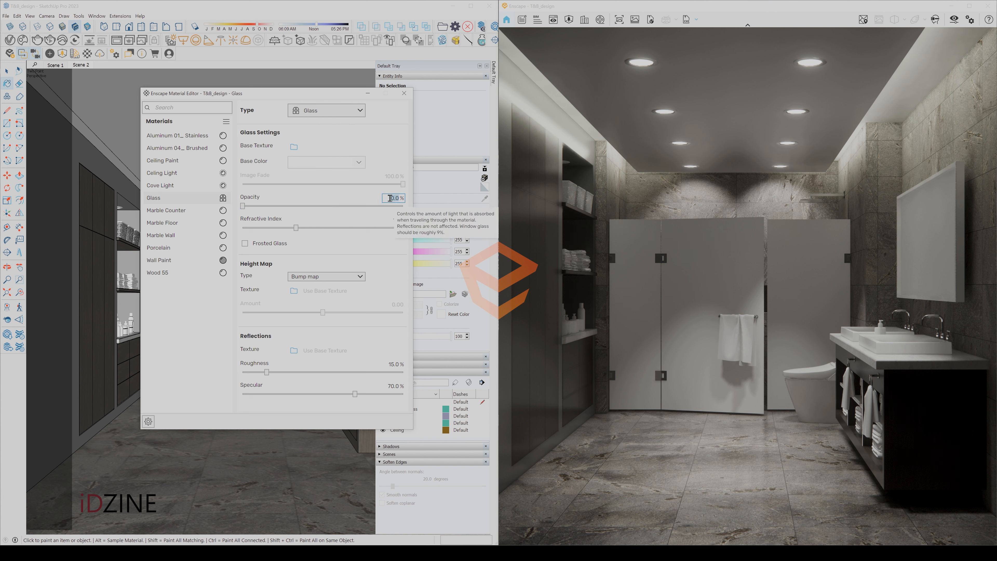
text(5)
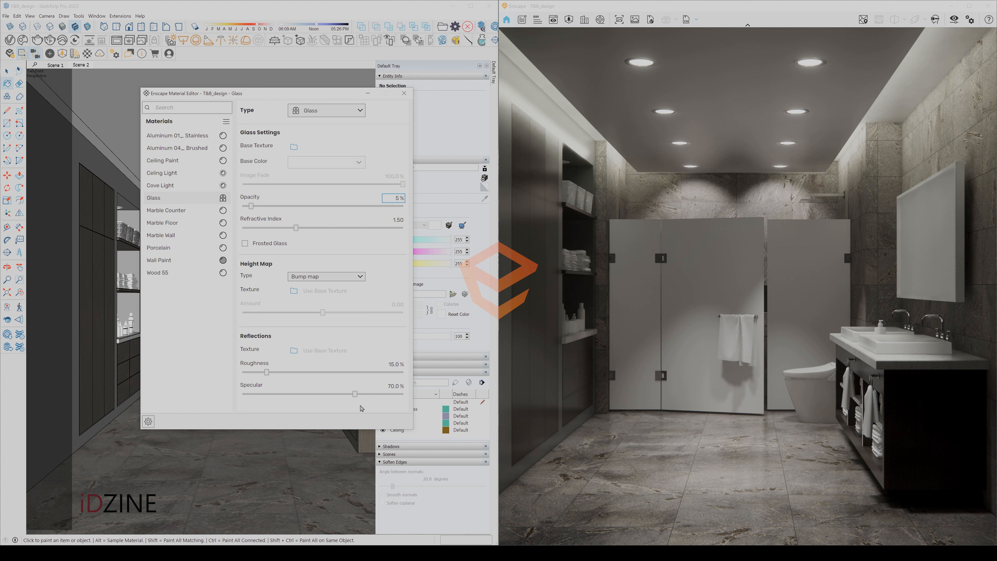
- Set Glass's reflections to 25% roughness and 75% specular, and check its base color values
click(394, 364)
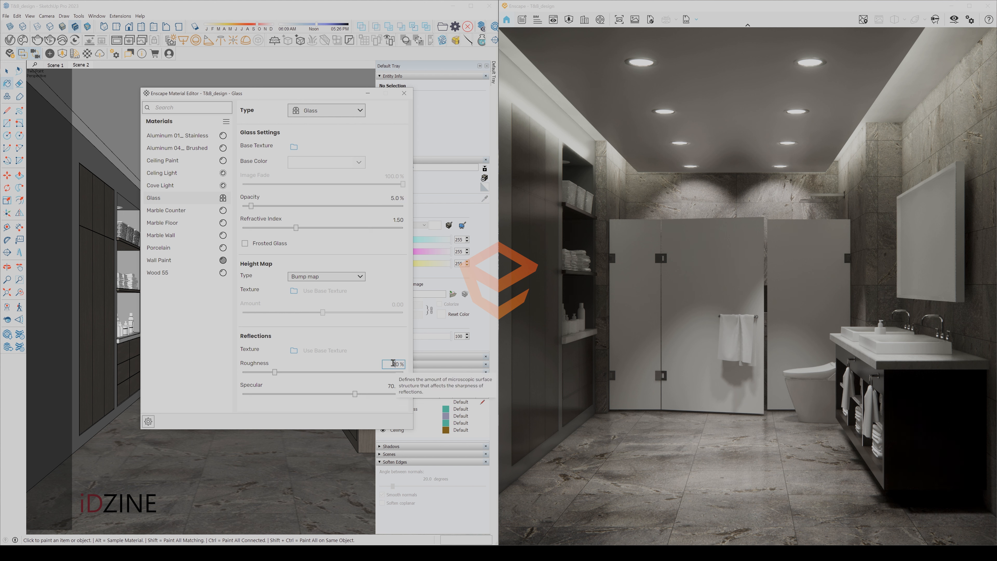
text(5)
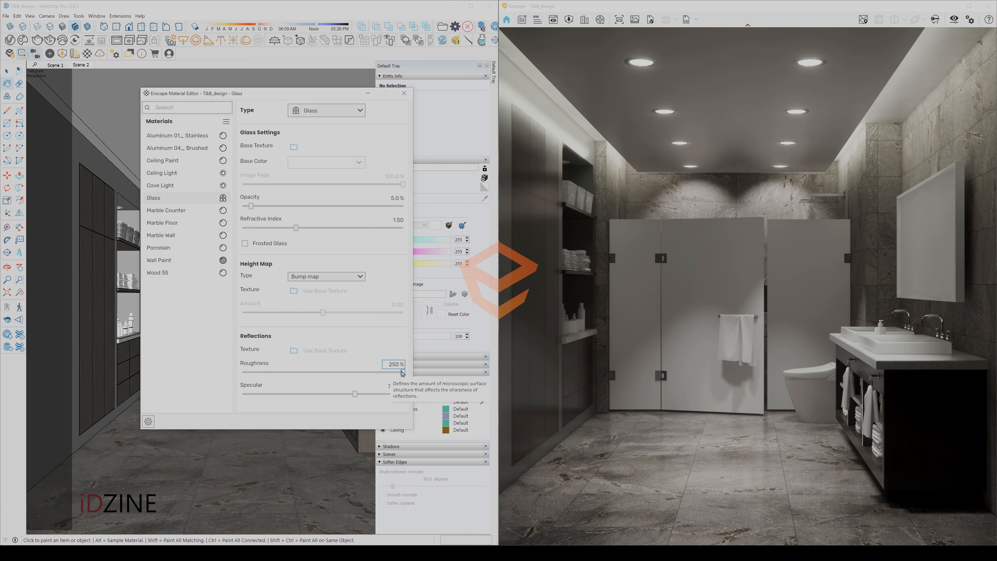
click(394, 386)
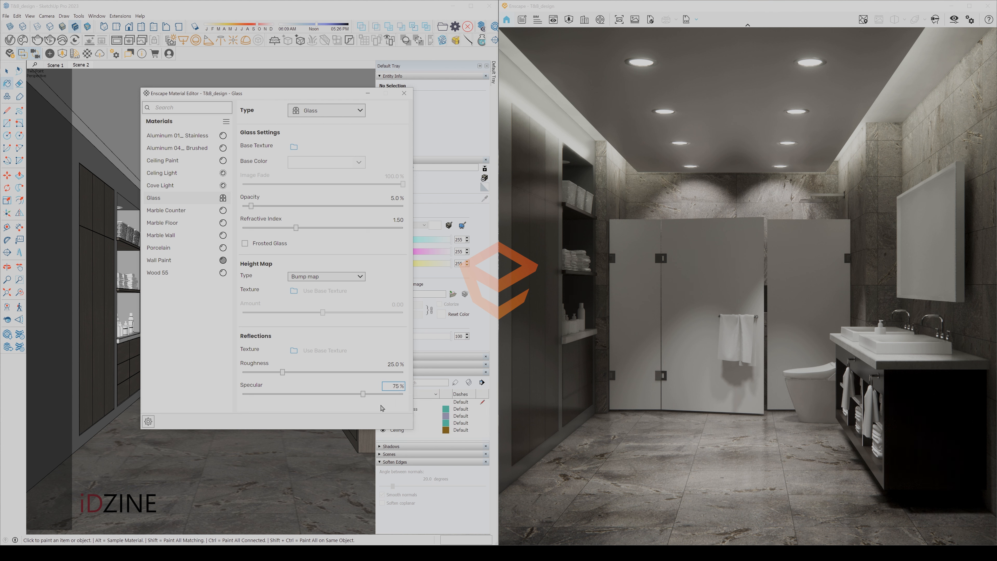
key(Return)
click(310, 163)
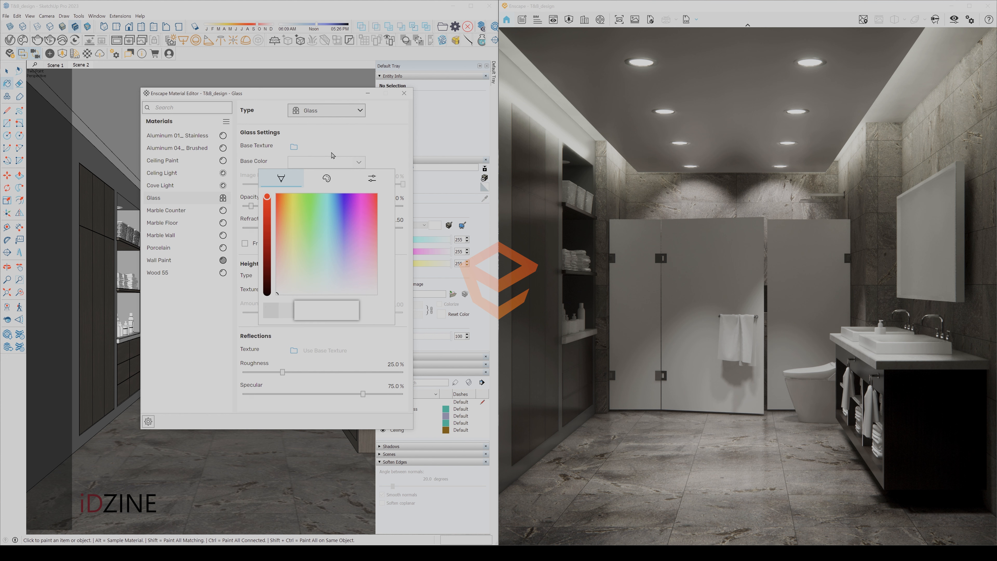
click(372, 179)
click(380, 144)
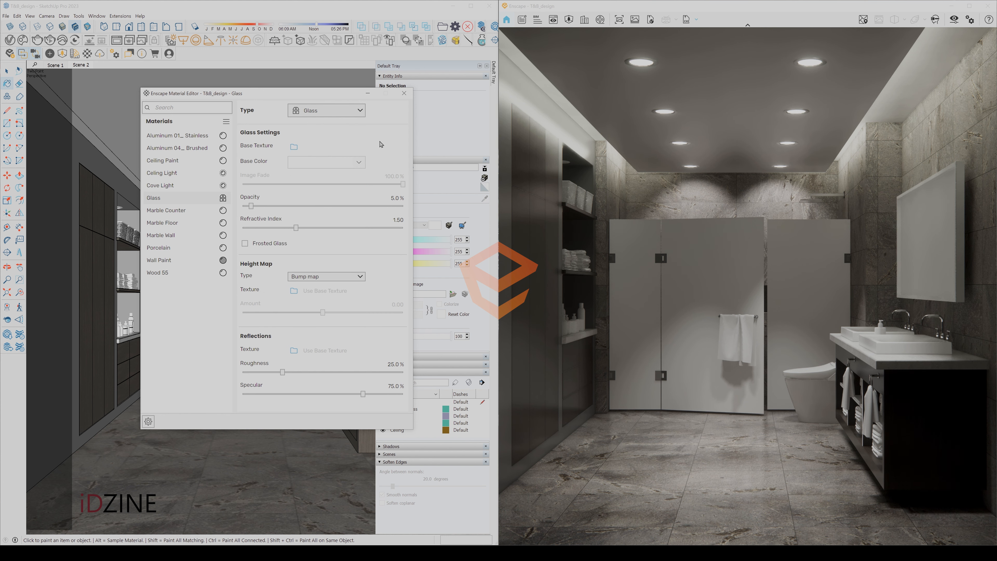
- Minimize the Enscape Material Editor and apply the Glass material to the shower door and both fixed side panels
click(370, 94)
click(231, 274)
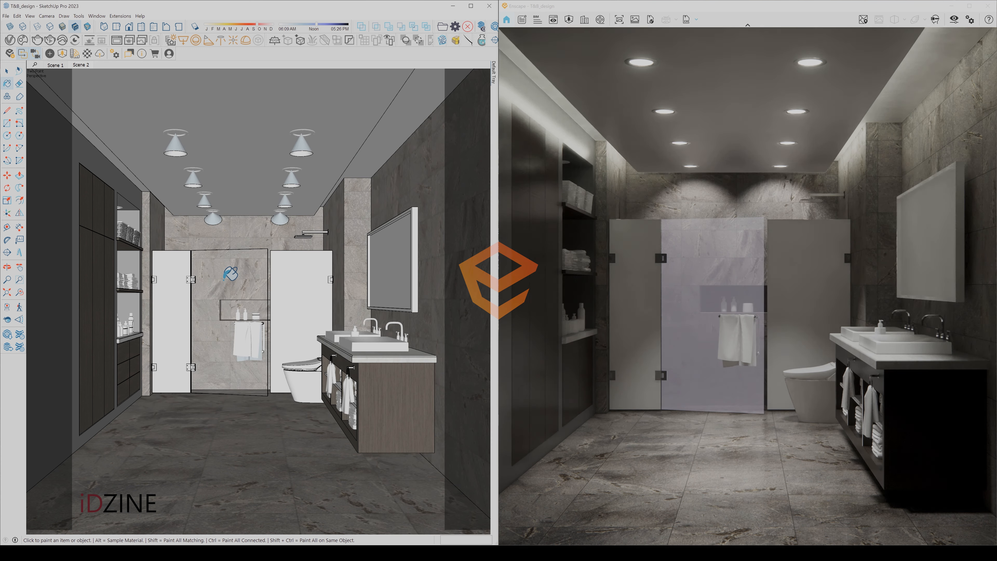
click(171, 267)
click(299, 271)
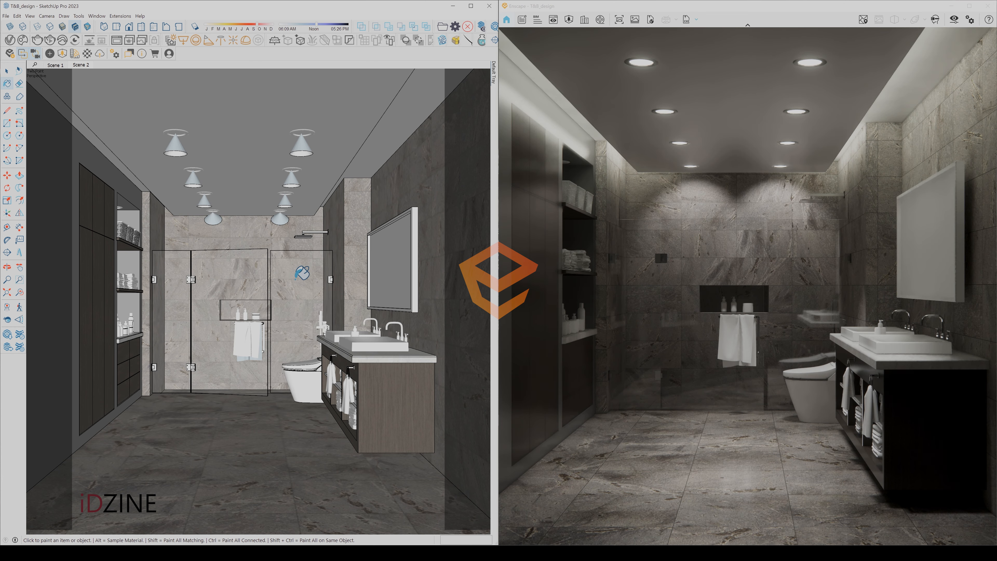
click(7, 71)
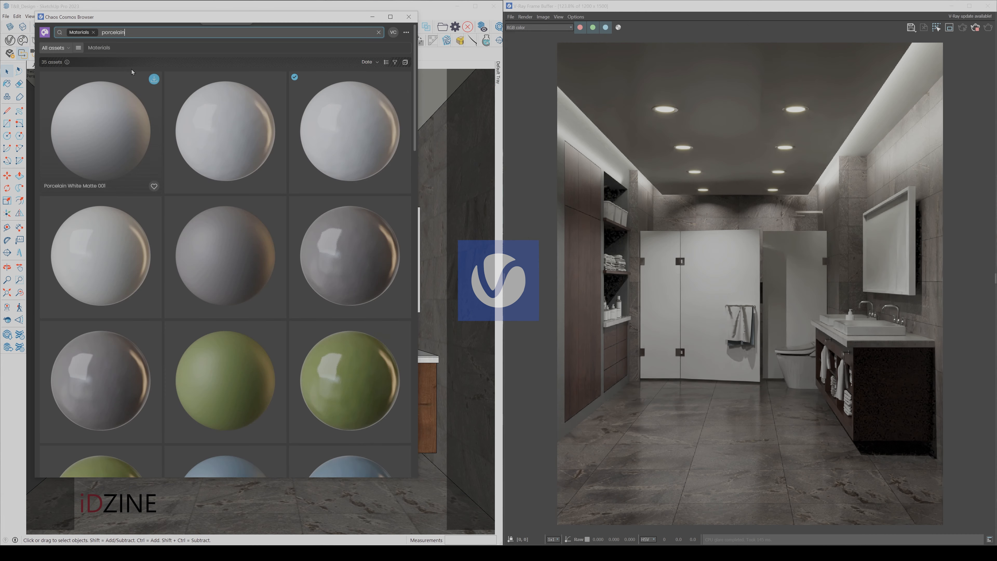
- Search the Chaos Cosmos materials for "glass", import Glass Window Neutral and minimize the browser
drag(135, 32, 83, 33)
text(g)
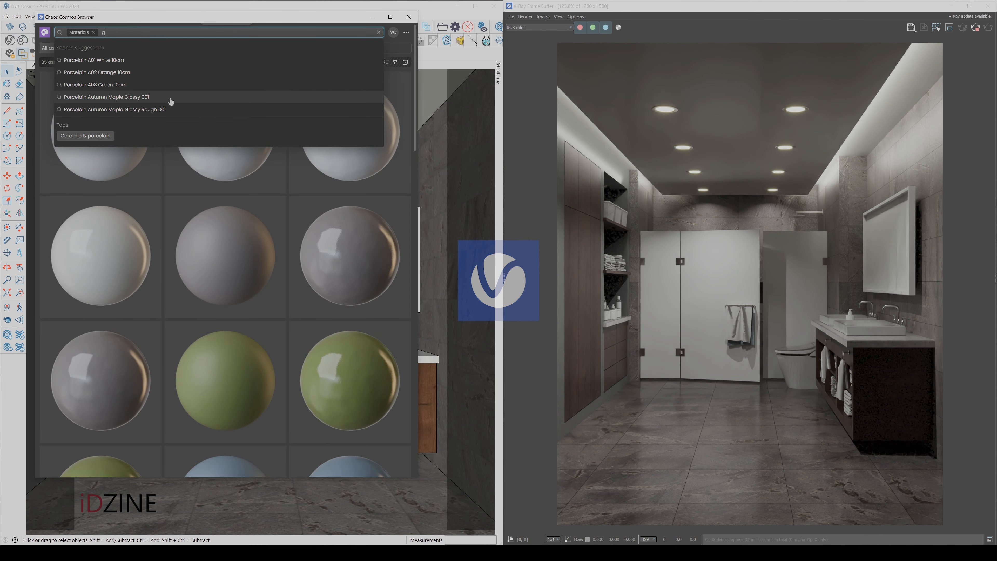
text(lass)
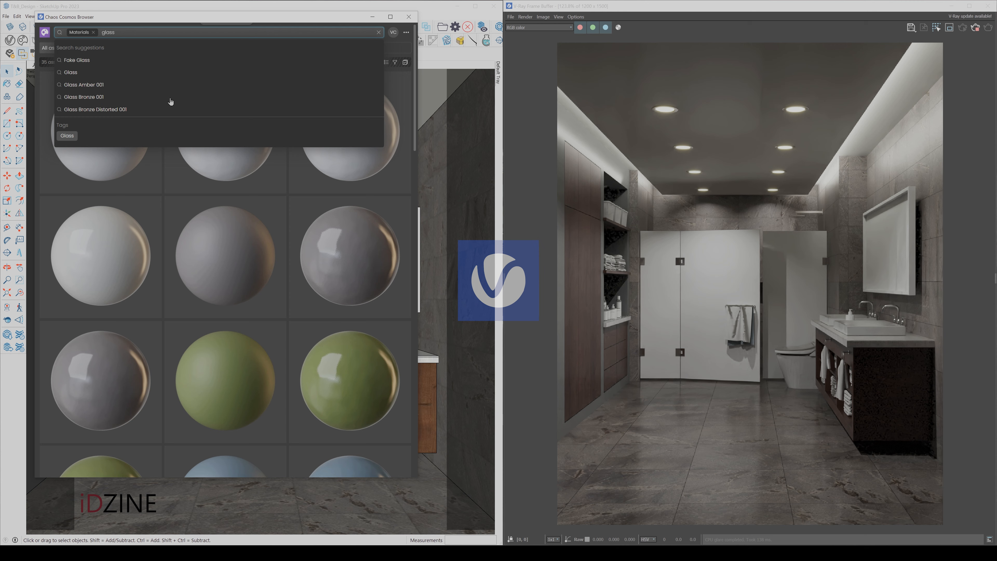
key(Return)
scroll(319, 257, down, 5)
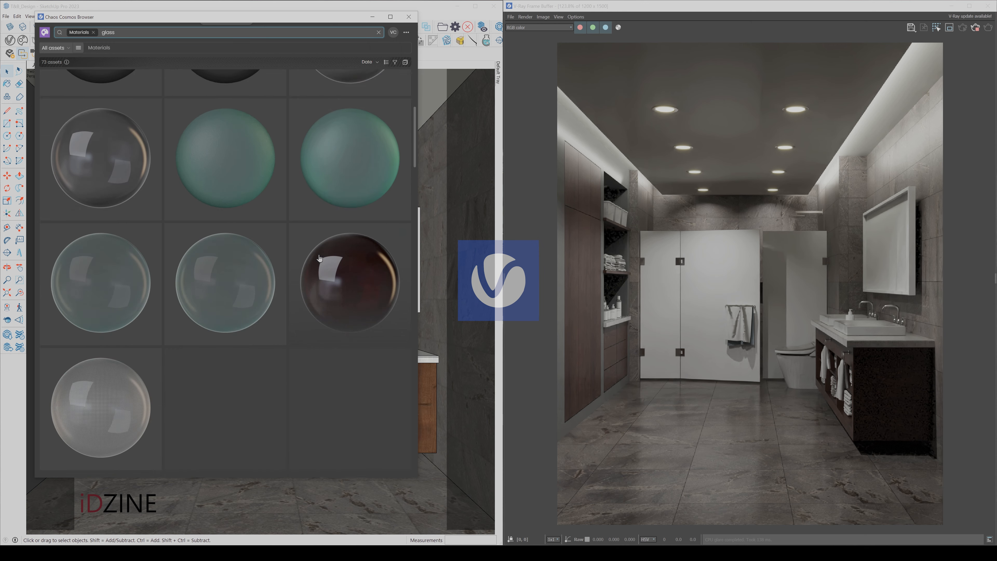
scroll(319, 257, down, 10)
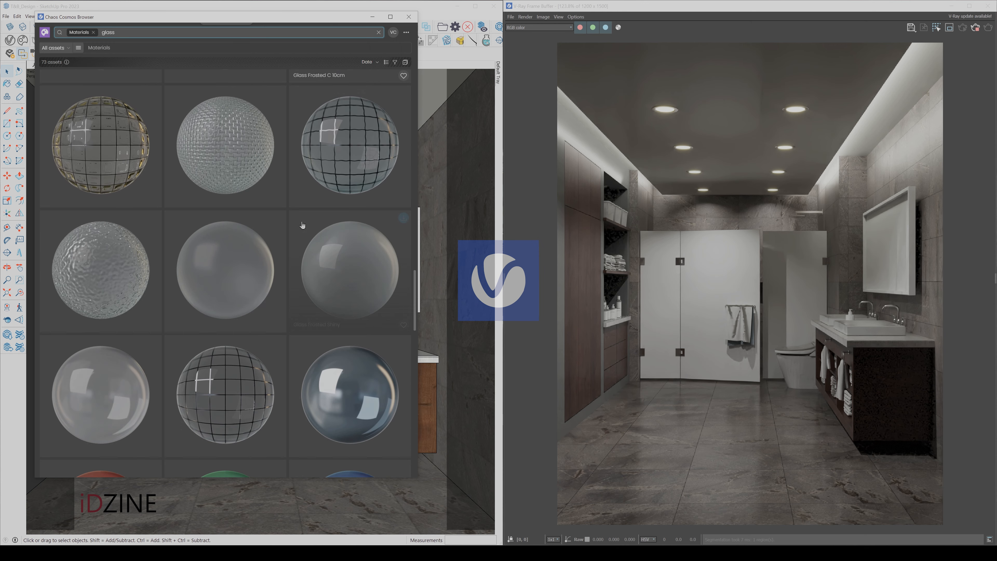
scroll(302, 224, down, 5)
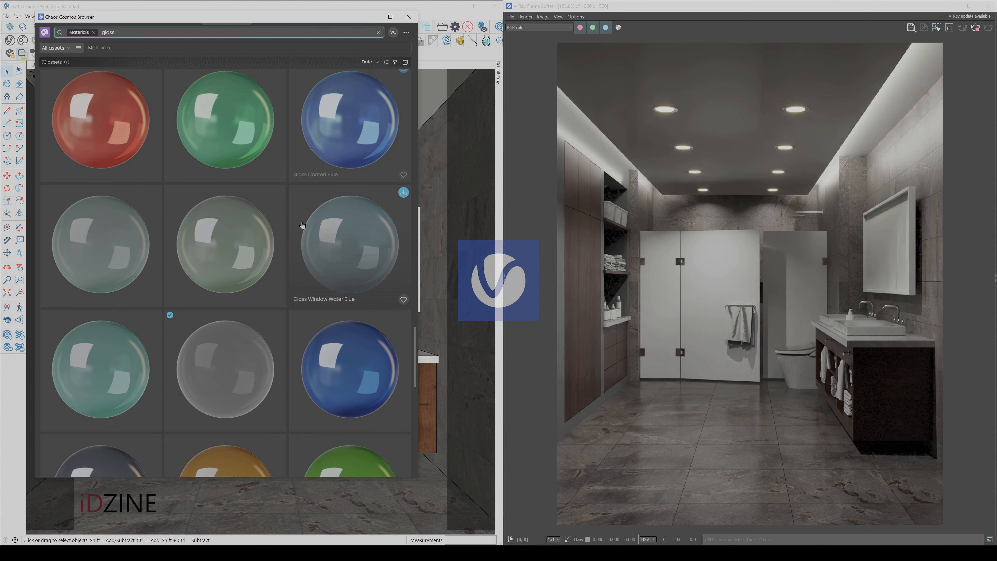
mouse_move(265, 350)
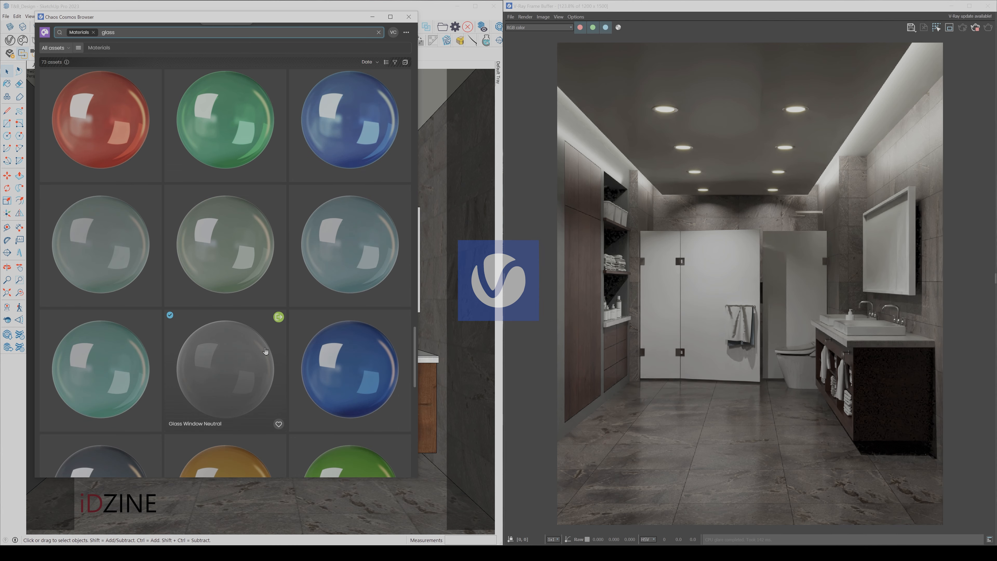
click(279, 317)
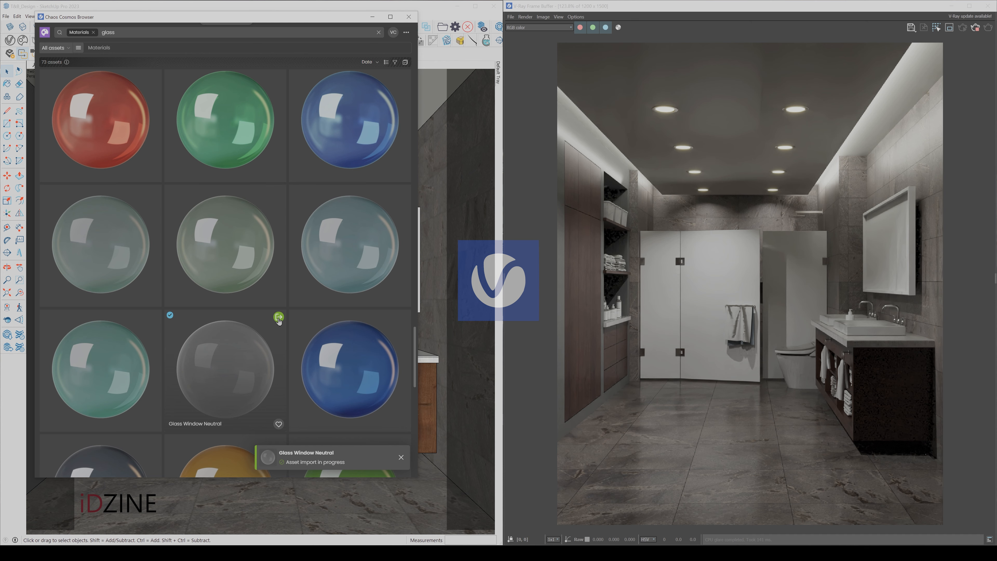
click(374, 17)
- Apply the V-Ray Glass Window Neutral material to the shower door and both fixed side panels
click(10, 40)
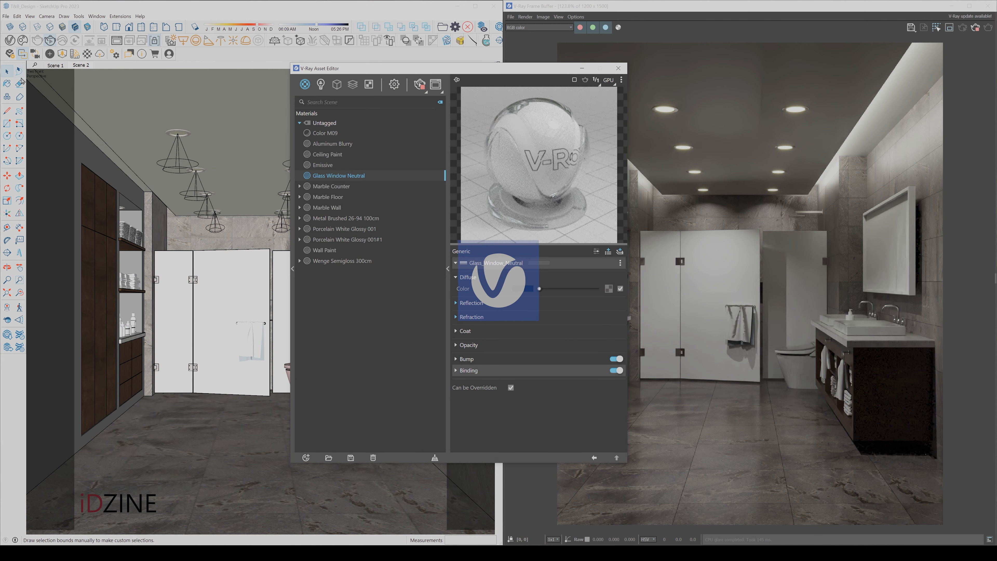
click(7, 84)
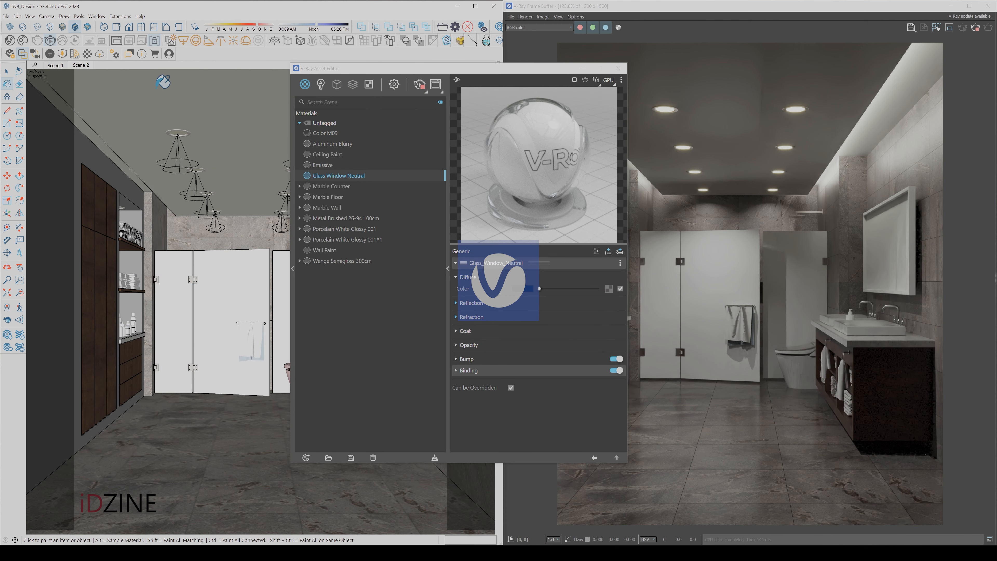
click(581, 68)
click(244, 271)
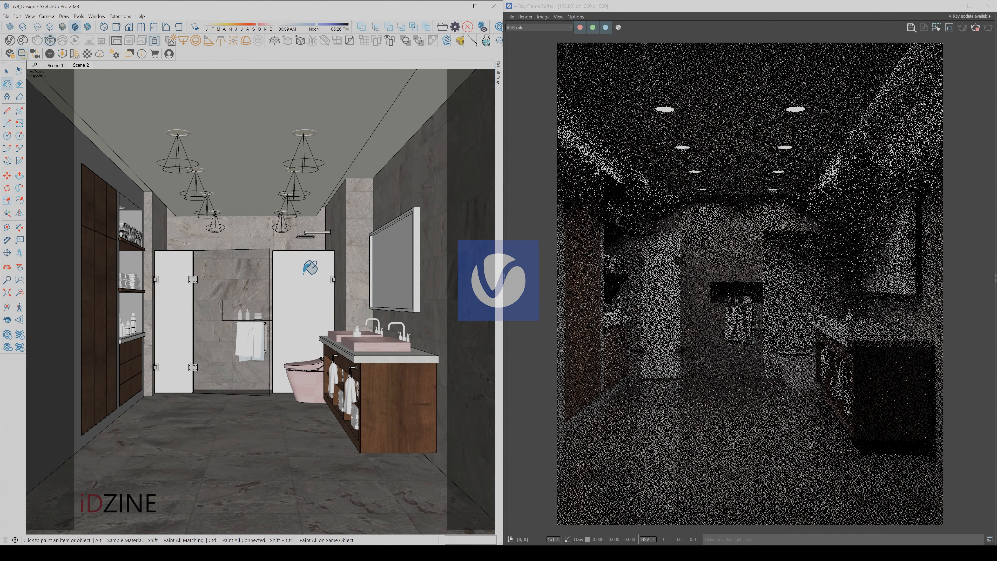
click(309, 269)
click(175, 271)
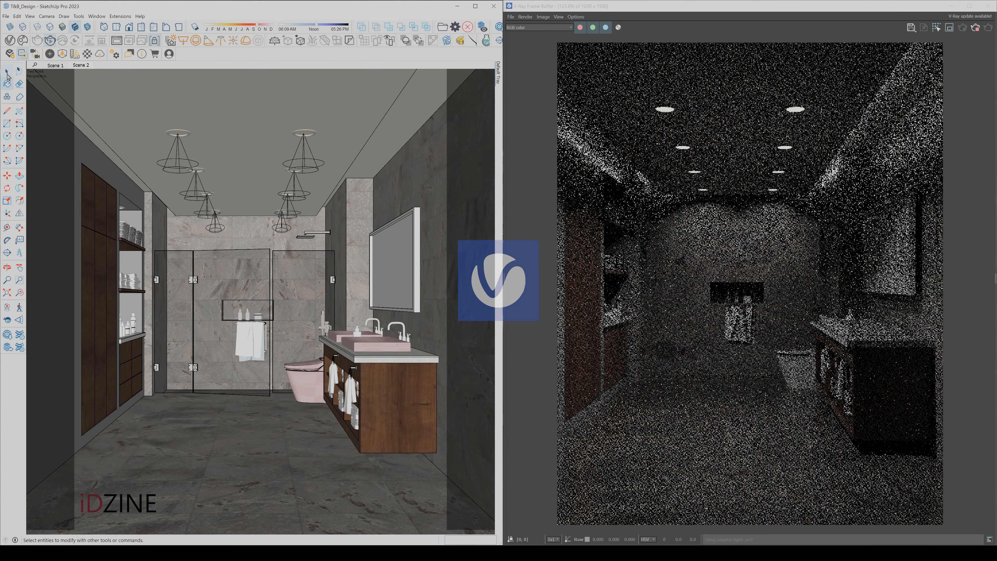
click(7, 72)
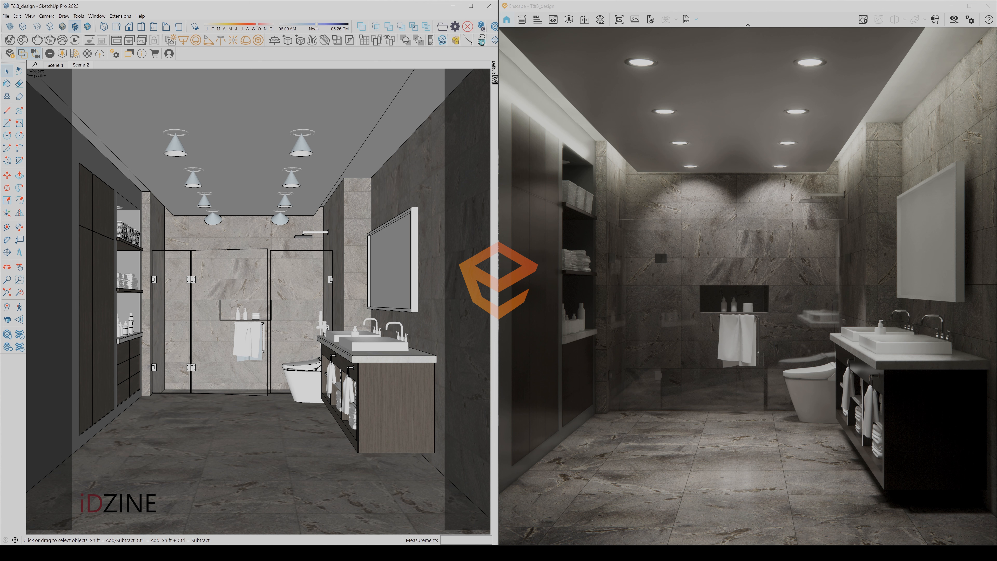
- Create a new SketchUp material named "Mirror" based on the Marble Wall material
mouse_move(495, 79)
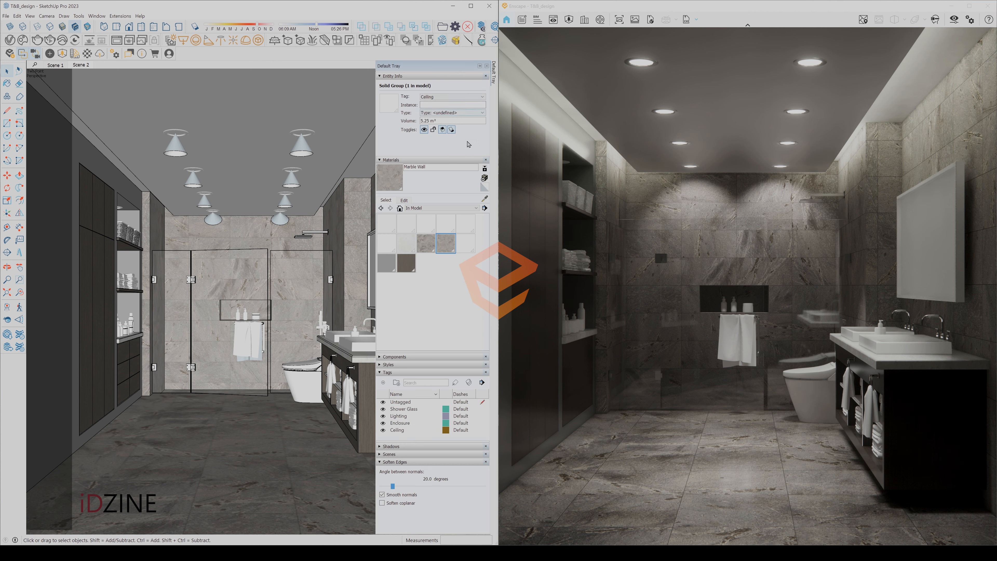
click(404, 200)
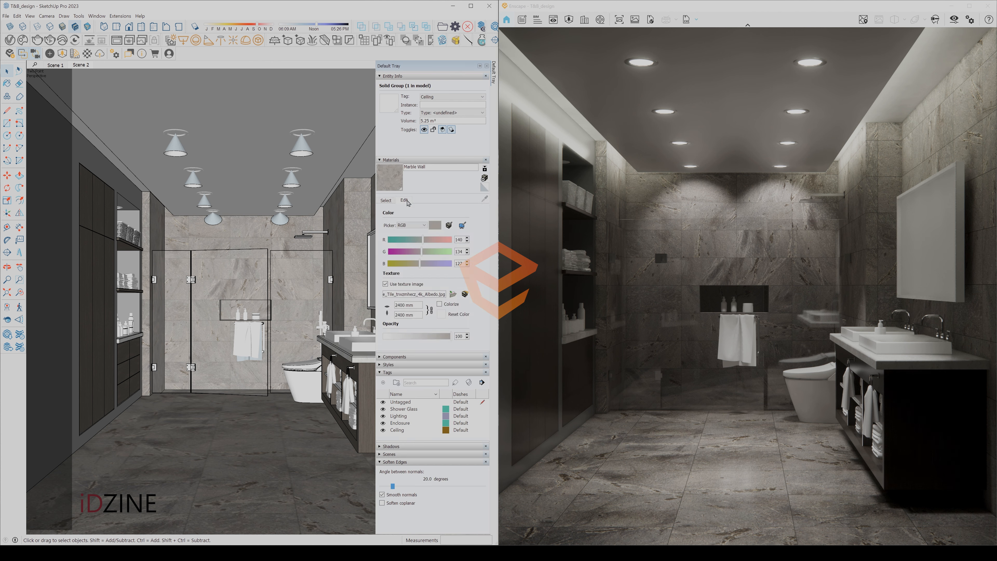
click(484, 178)
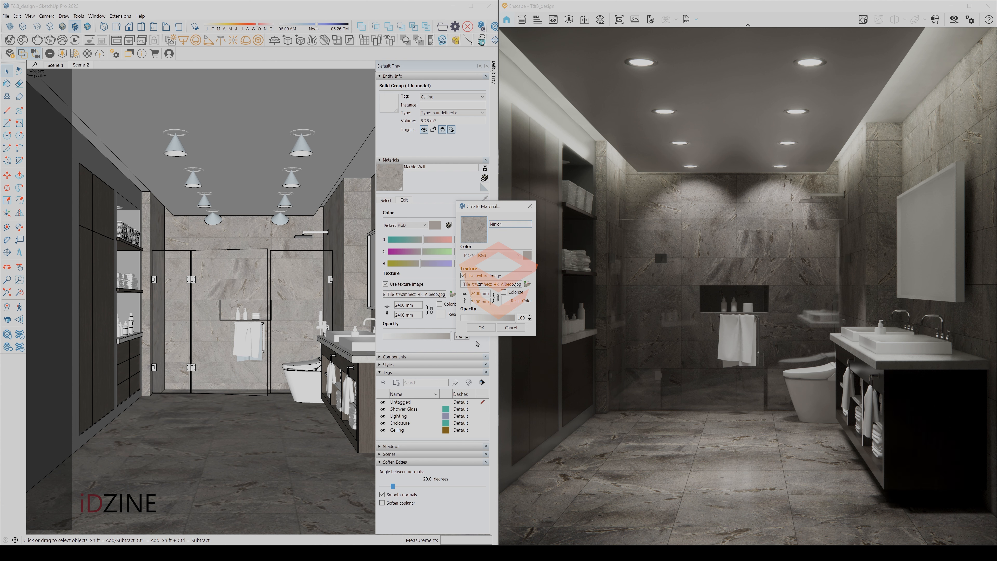
click(481, 328)
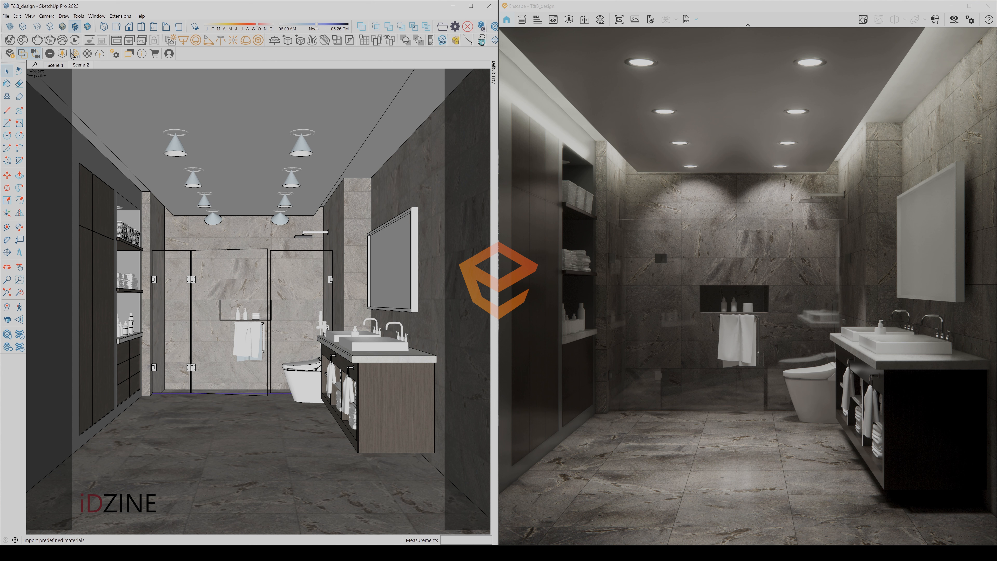
- Remove the Enscape Mirror material's albedo, height map and reflection textures, and set its roughness to 0% and metallic to 100%
click(88, 54)
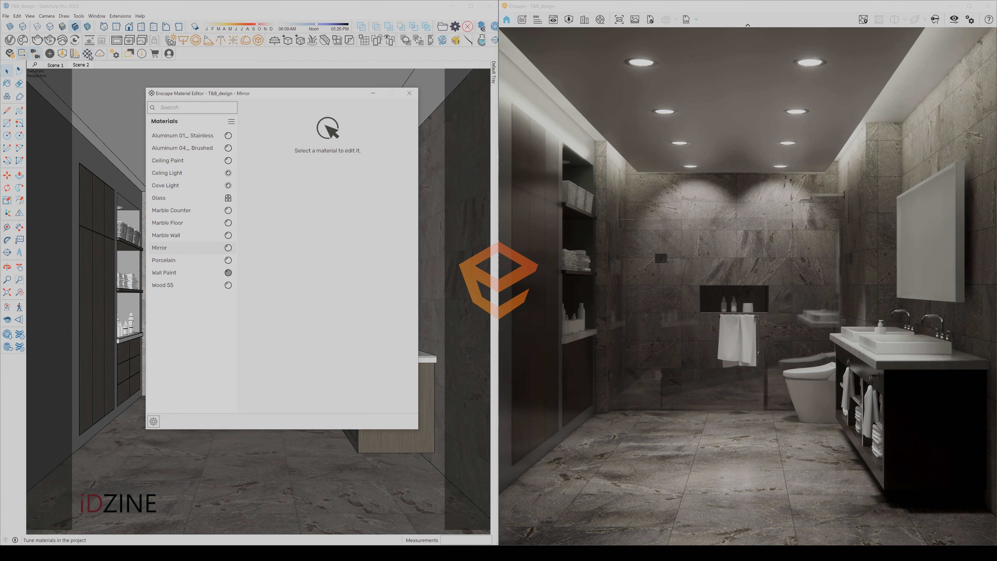
click(389, 147)
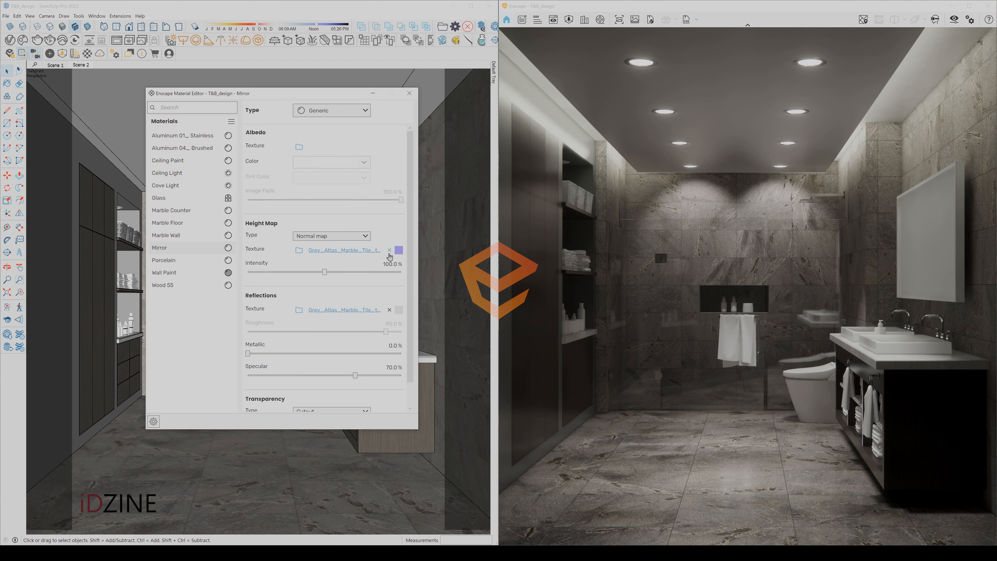
click(389, 251)
click(389, 309)
scroll(409, 302, down, 1)
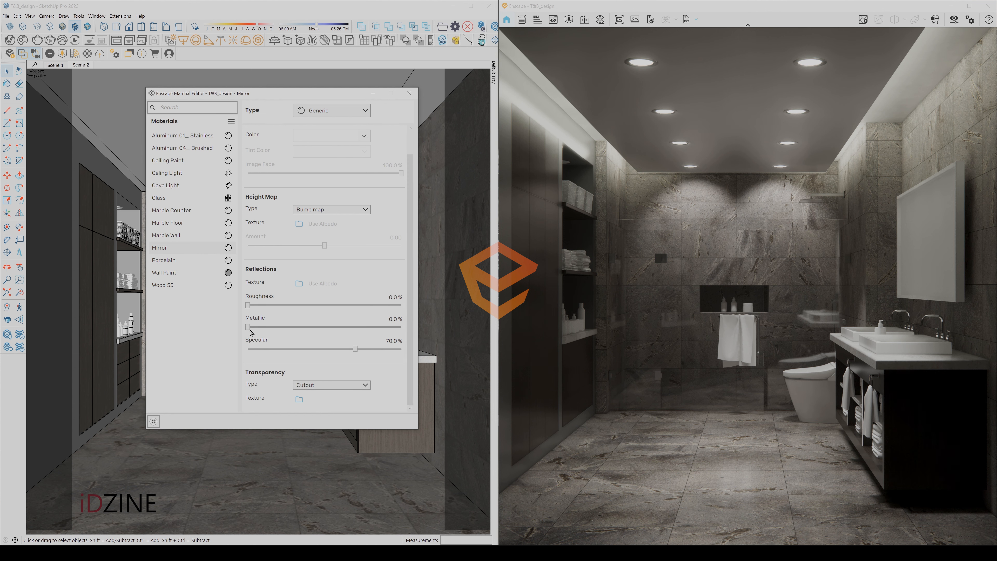
drag(248, 326, 405, 330)
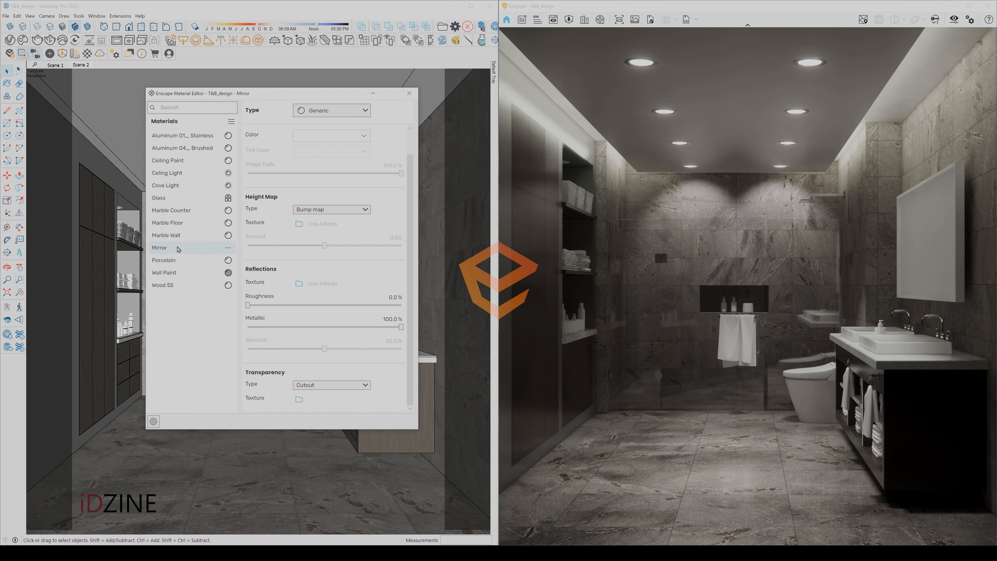
- Minimize the Enscape Material Editor, then paint the mirror face with Mirror and its frame with the vanity's wood material
click(7, 84)
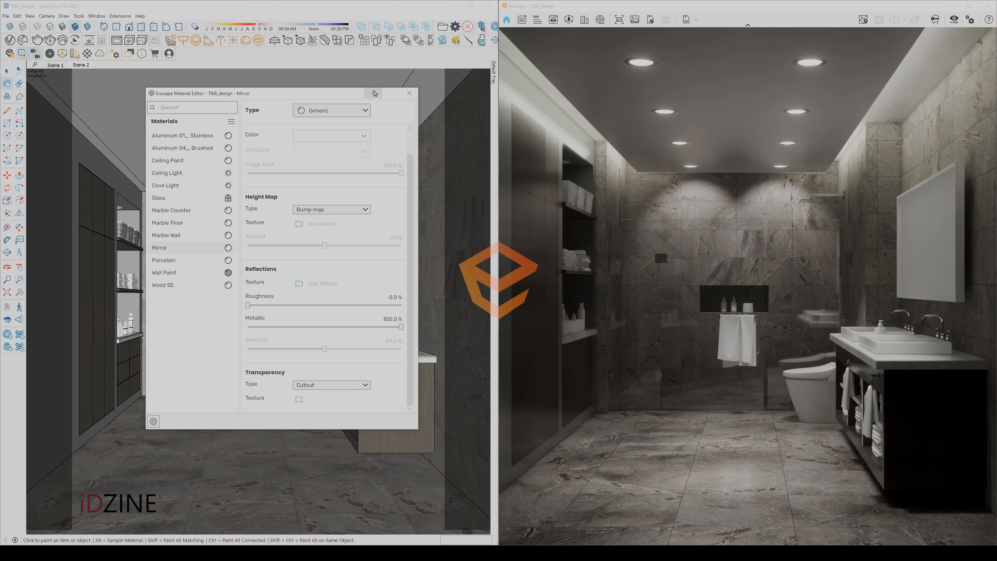
click(372, 93)
click(399, 228)
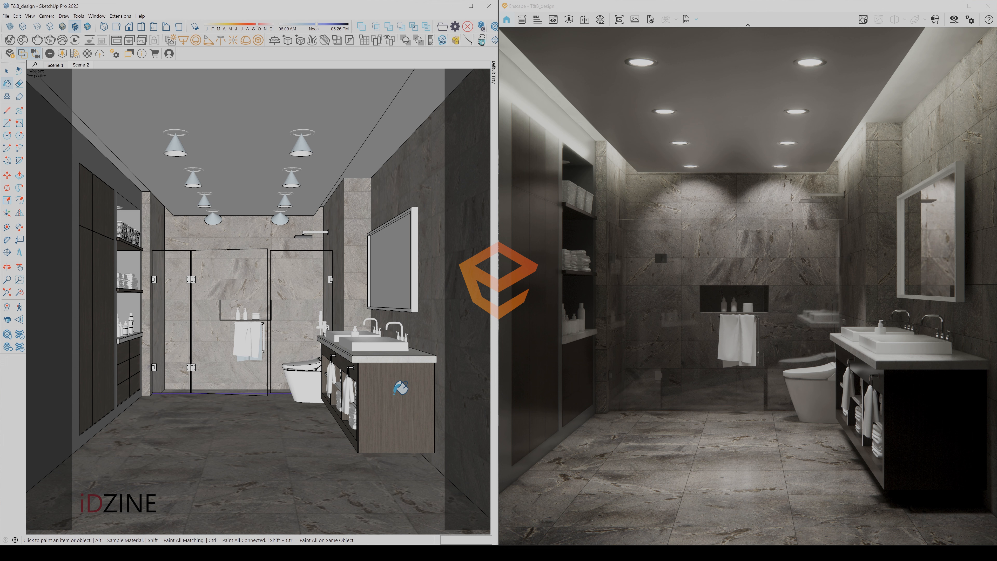
click(416, 264)
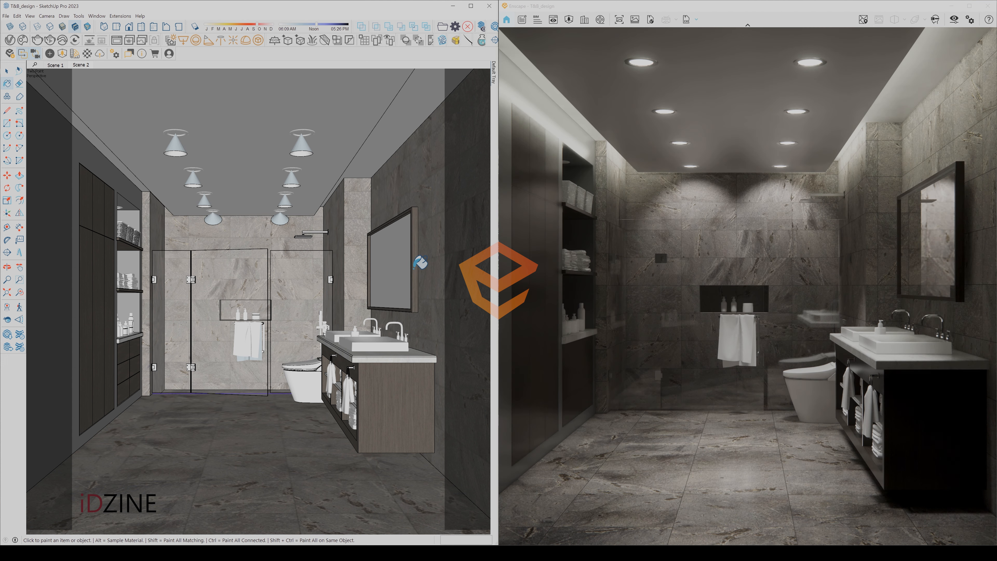
click(9, 73)
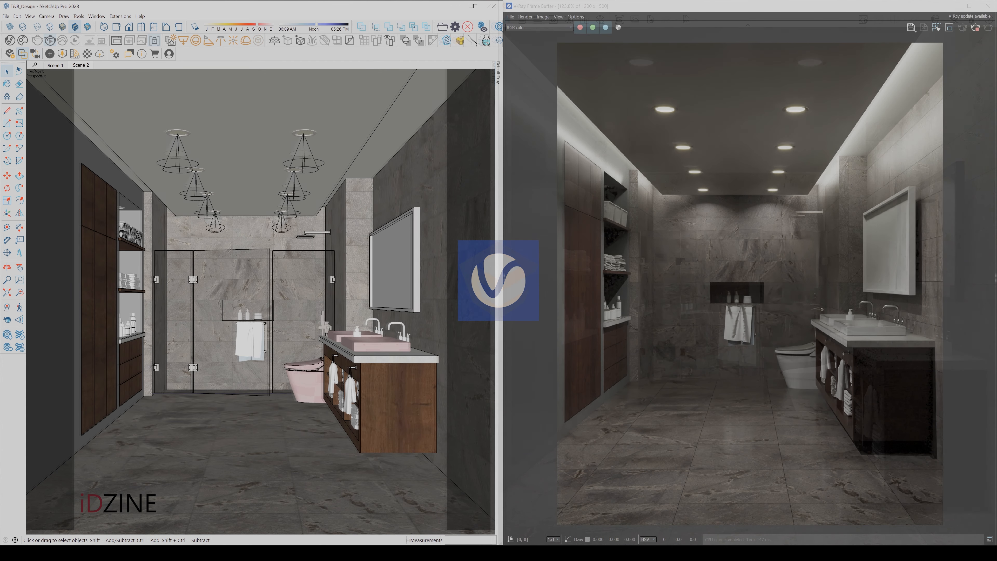
- Search the Chaos Cosmos materials for "mirror", import Glass Mirror 001 and minimize the browser
click(35, 54)
drag(114, 32, 108, 33)
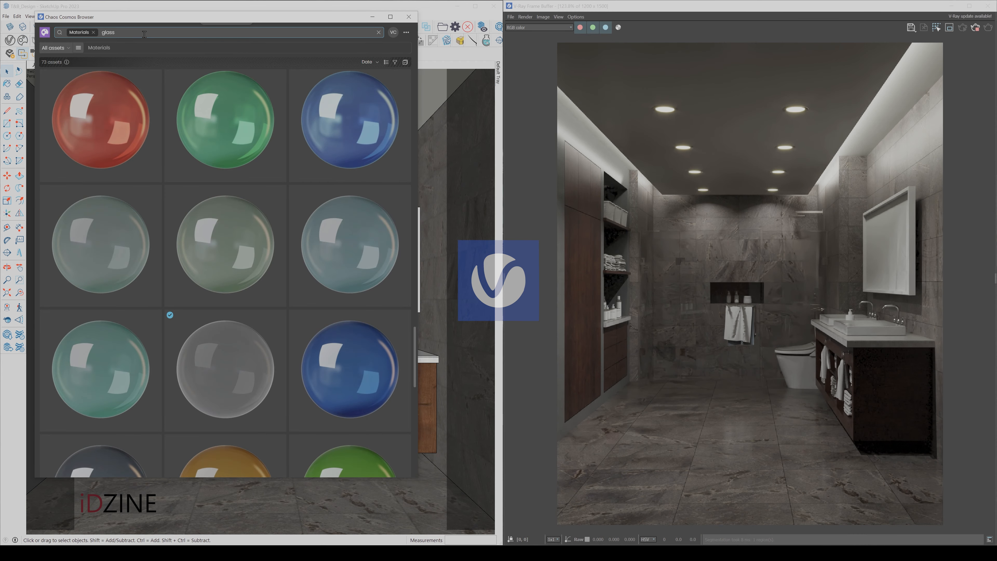
text(mirror)
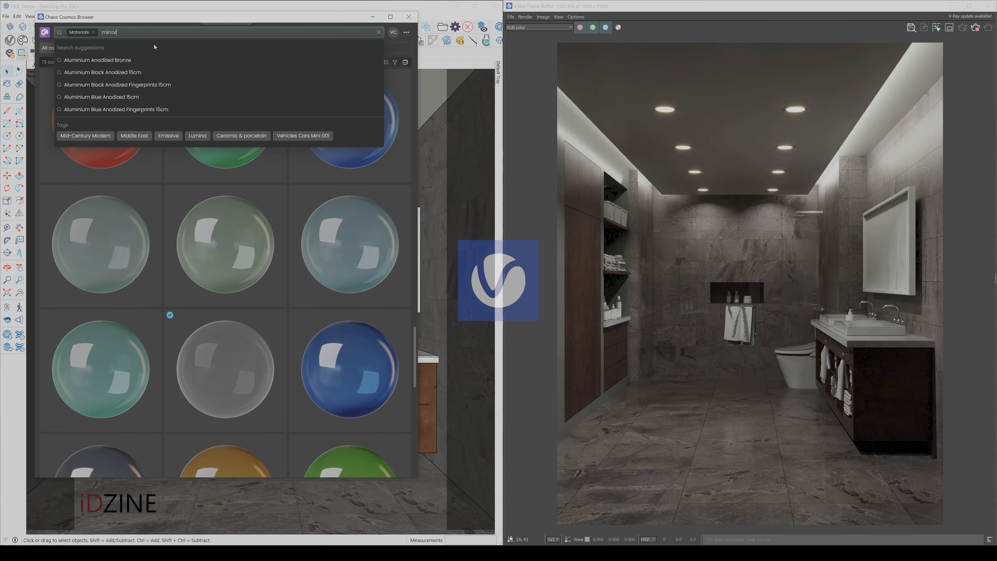
key(Return)
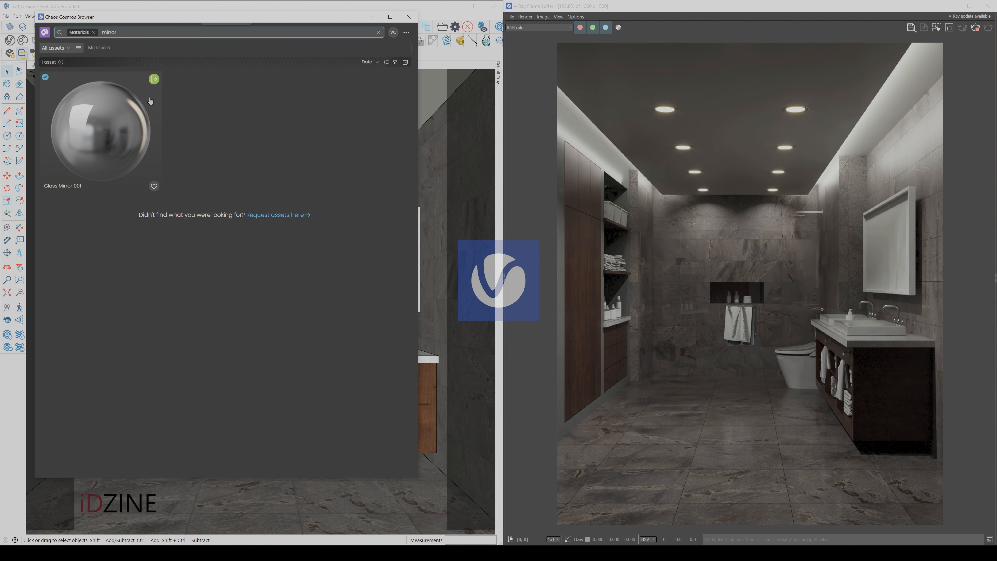
click(154, 80)
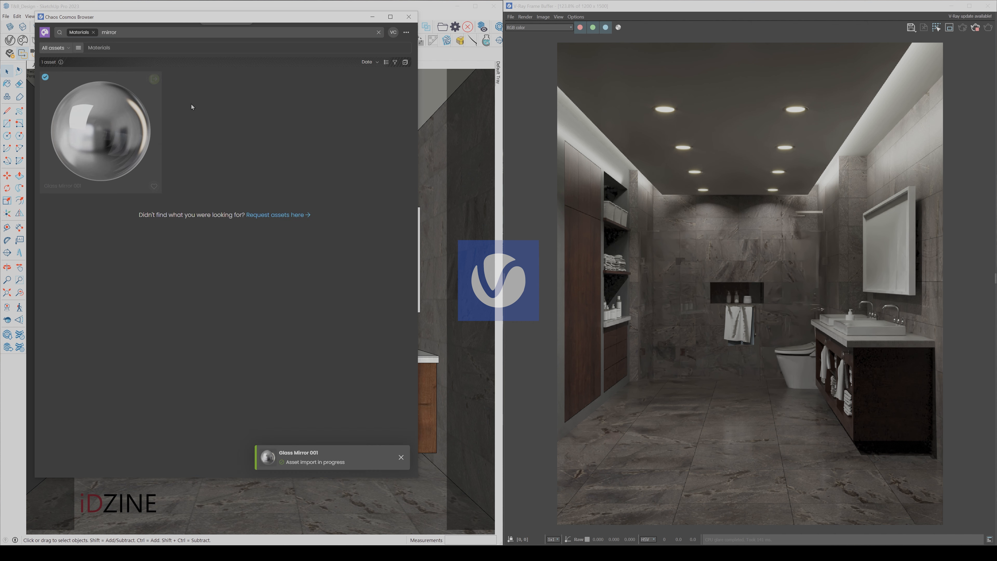
click(372, 17)
- Select Glass Mirror 001 in the V-Ray Asset Editor and apply it to the face of the bathroom mirror
click(9, 40)
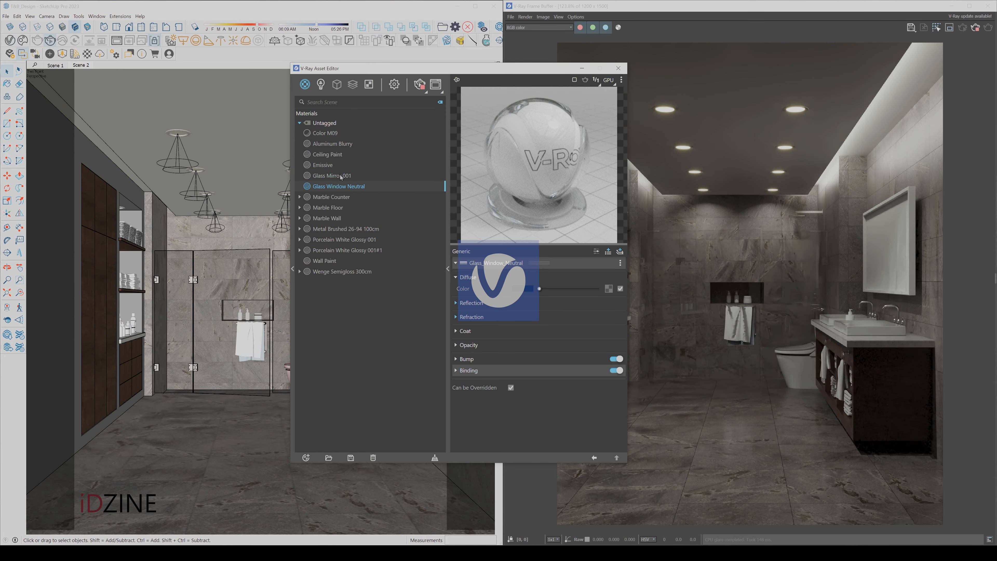
mouse_move(383, 73)
mouse_down()
mouse_move(467, 116)
mouse_move(516, 119)
mouse_up()
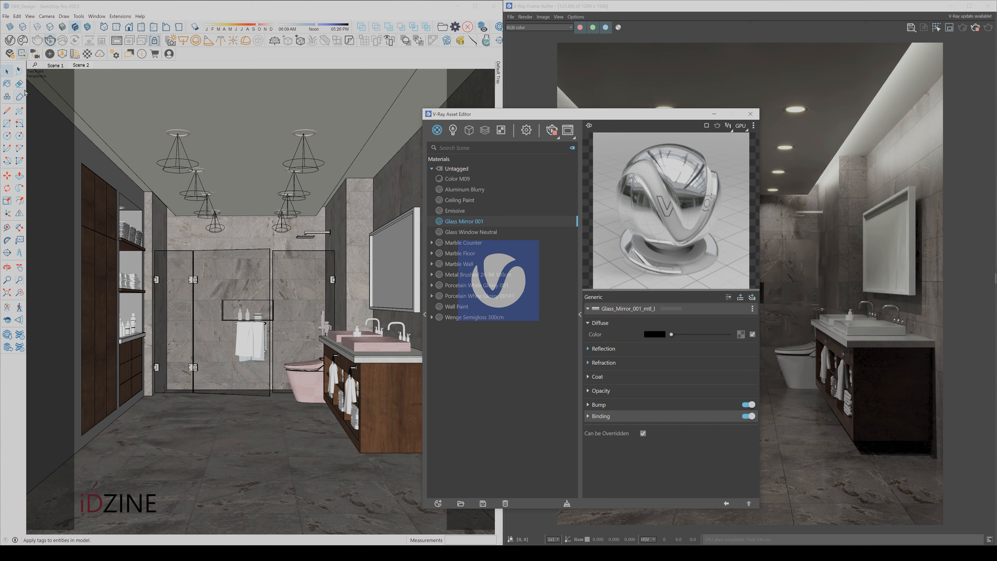
click(8, 83)
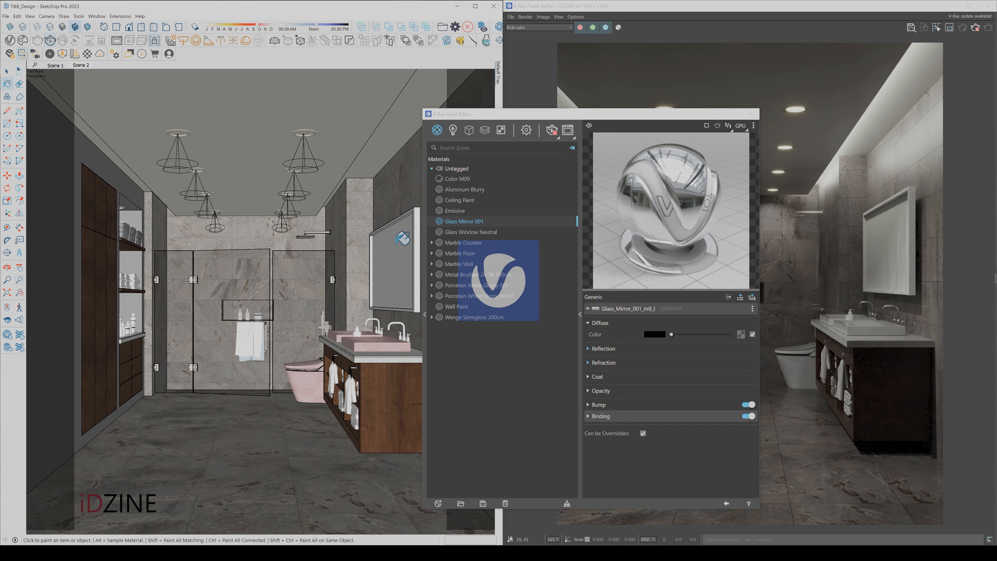
click(398, 242)
- Sample the vanity's Wenge Semigloss 300cm material, apply it to the mirror frame and minimize the V-Ray Asset Editor
drag(578, 116, 197, 76)
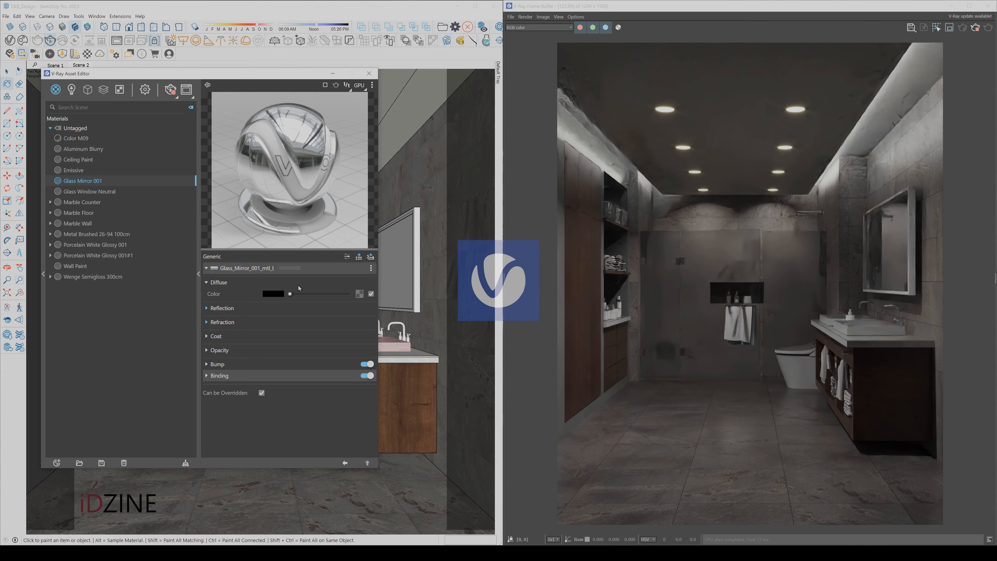
click(7, 71)
click(7, 84)
key(alt)
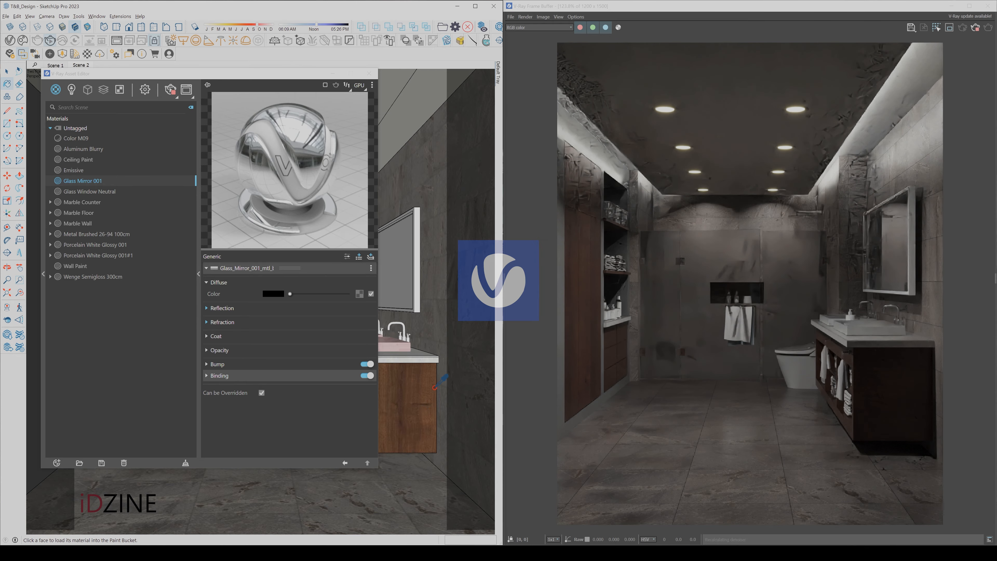
alt+click(435, 386)
click(419, 236)
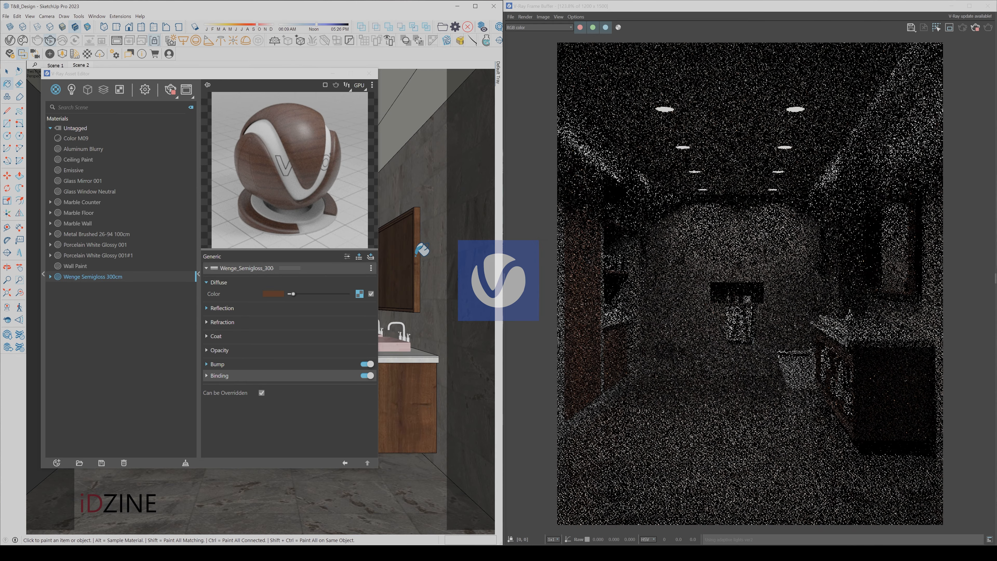
drag(208, 79, 351, 105)
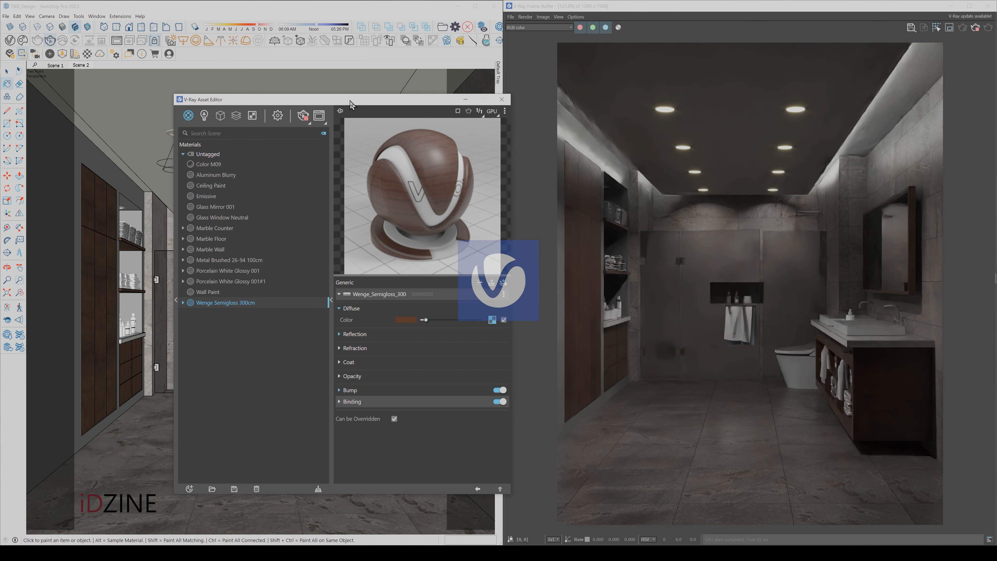
click(466, 101)
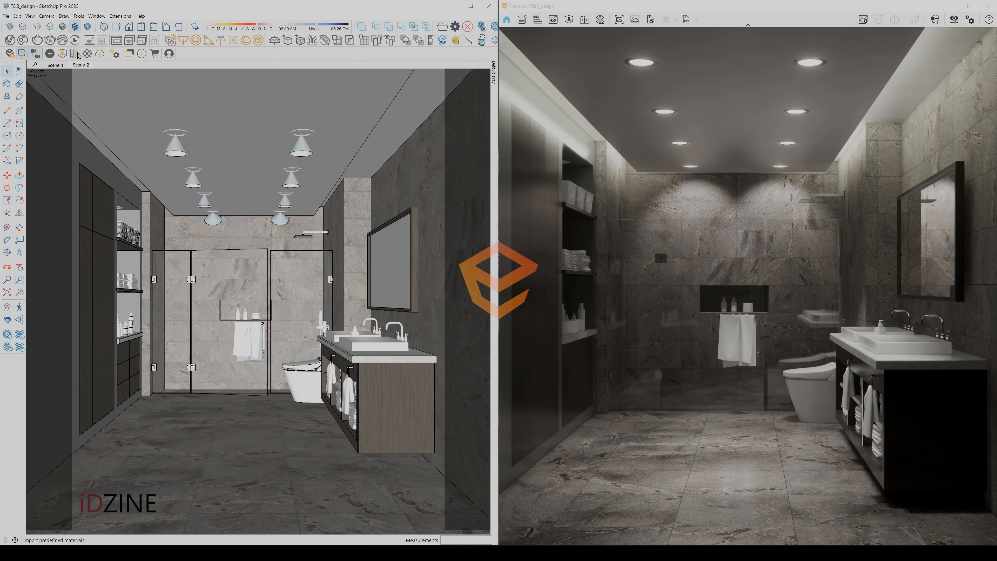
- Import Wood 29 from the Enscape Material Library's wood category and review its settings in the Enscape Material Editor
click(76, 55)
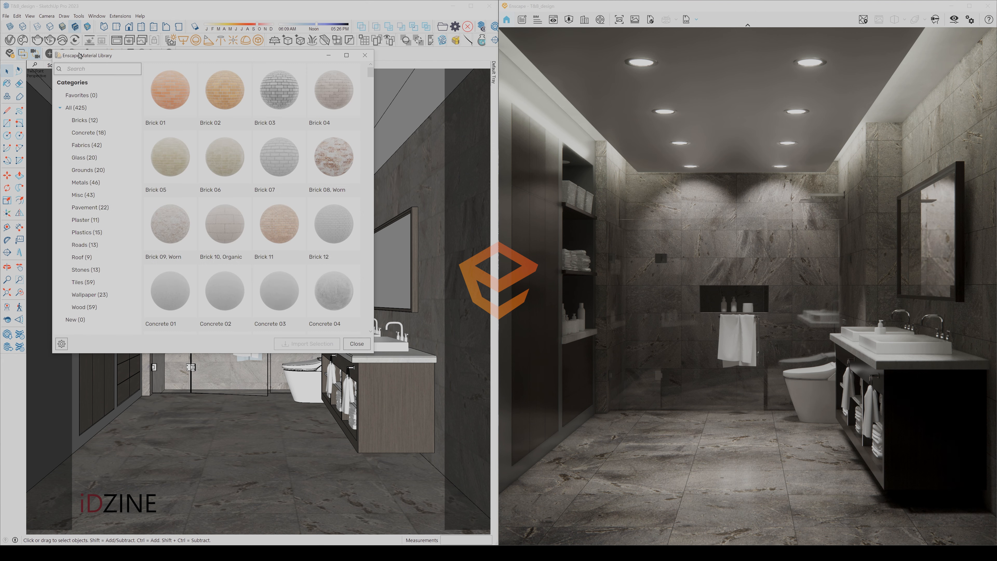
click(84, 308)
scroll(329, 241, down, 5)
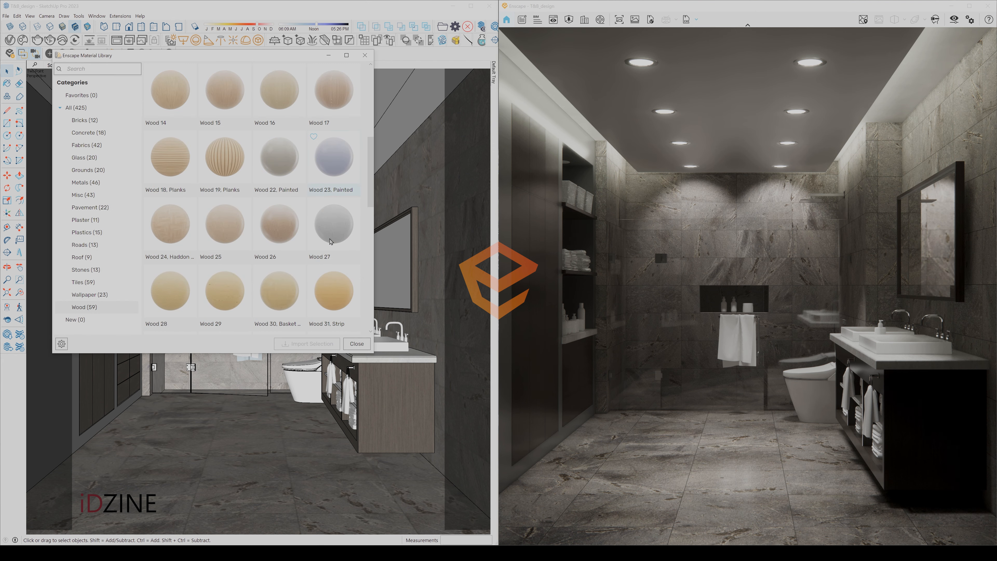
click(230, 299)
click(326, 344)
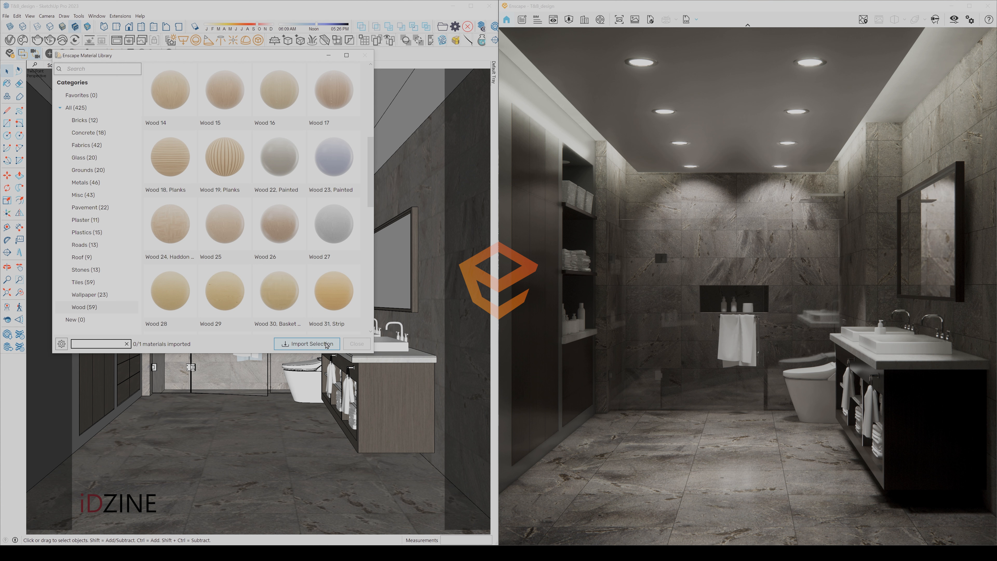
click(357, 343)
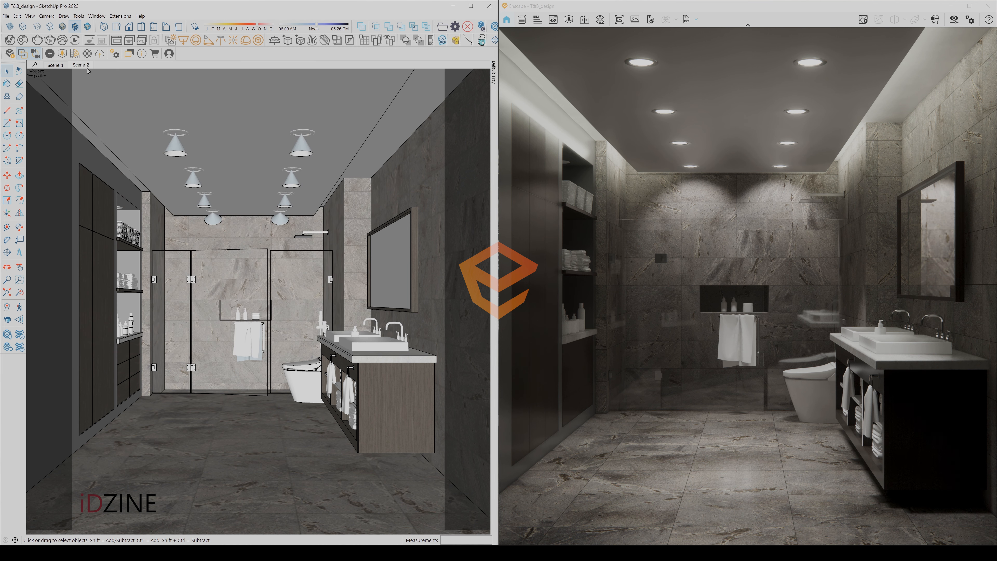
click(87, 53)
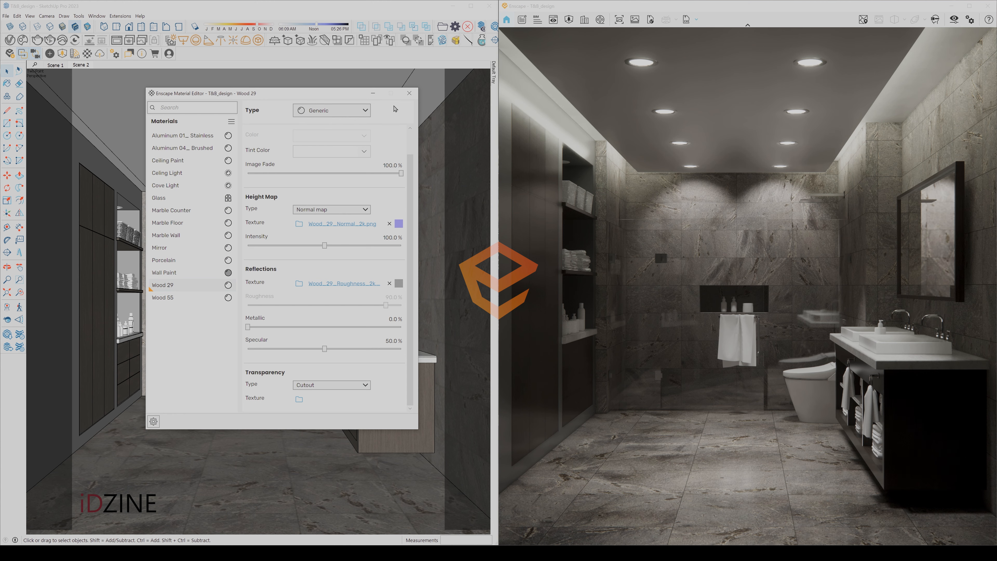
click(409, 93)
- Apply the Wood 29 material to the three baskets on the upper niche shelf
key(b)
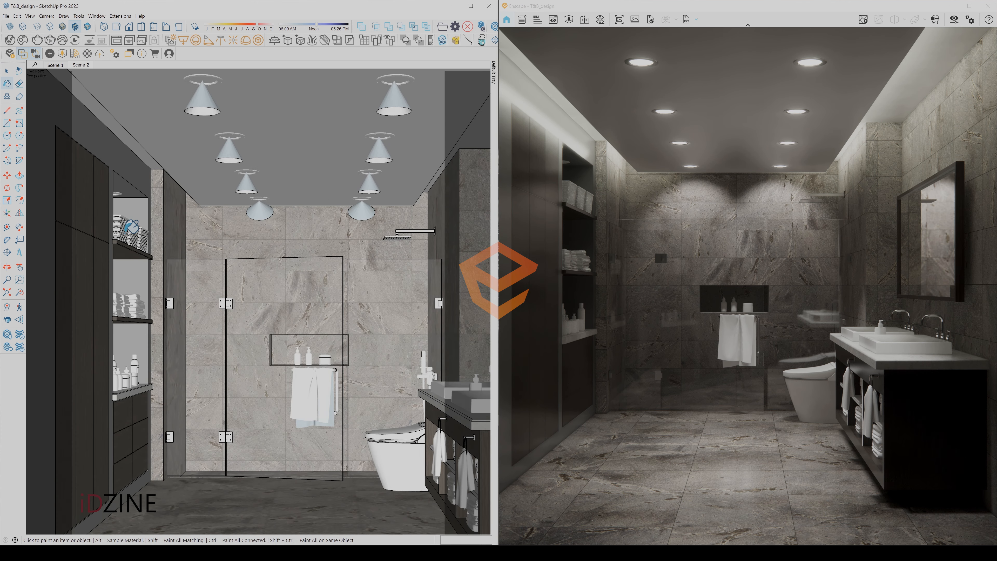
scroll(124, 231, up, 4)
click(123, 216)
click(144, 226)
click(160, 238)
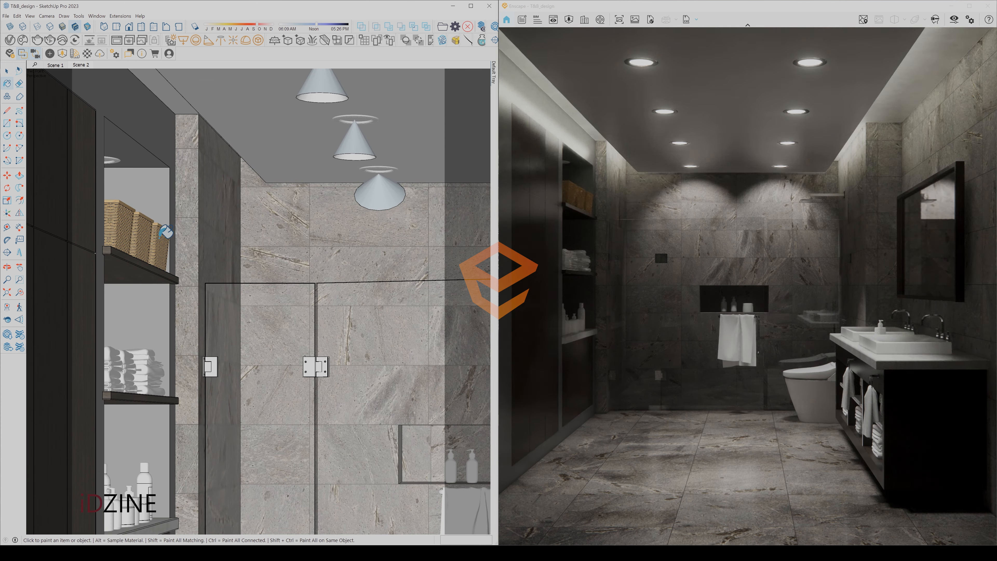
- Sample the ceiling downlight's trim material and apply it to the two recessed light rims above the baskets
key(alt)
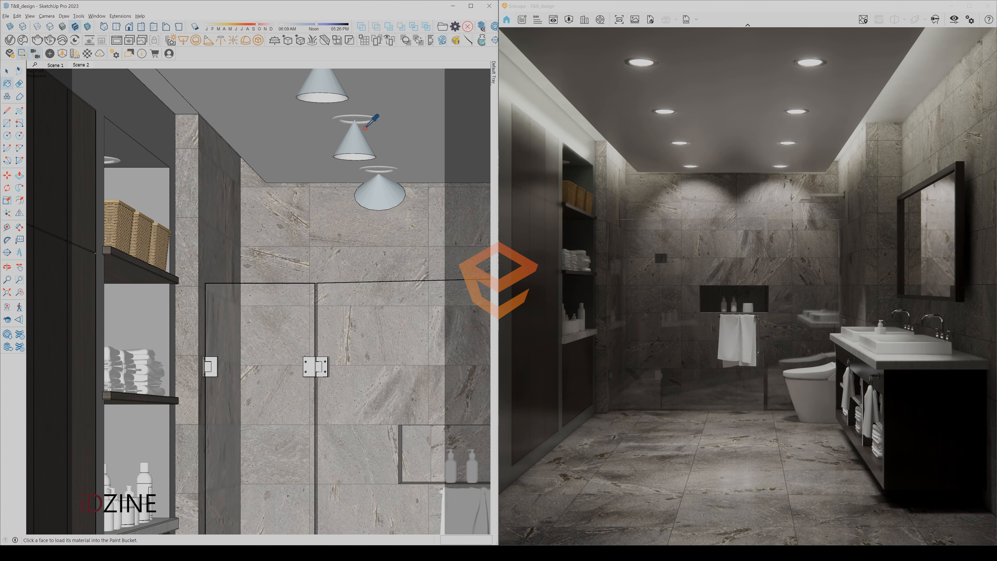
alt+click(374, 118)
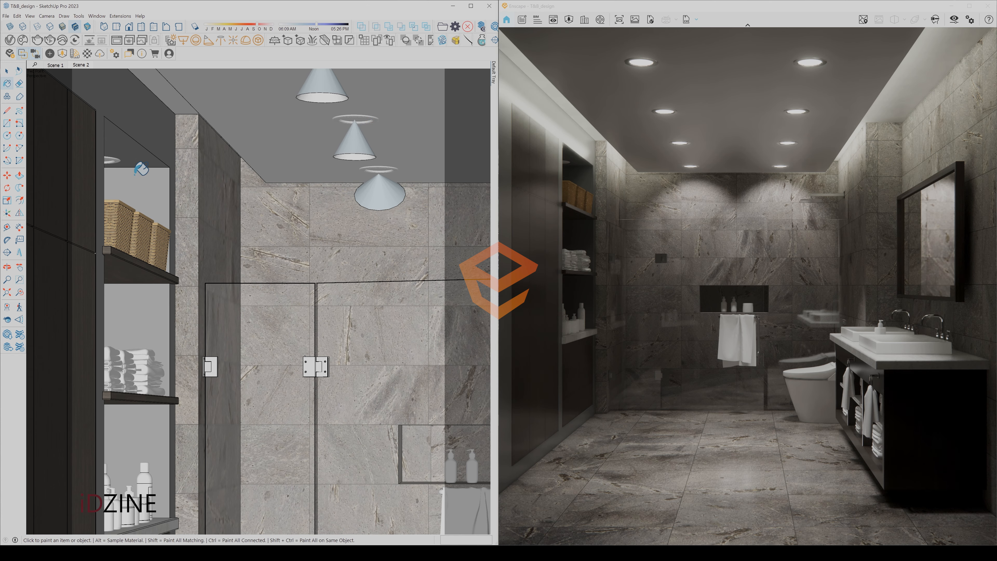
mouse_move(141, 168)
middle_down()
mouse_move(118, 169)
mouse_move(173, 164)
mouse_move(185, 179)
mouse_move(137, 183)
mouse_move(172, 160)
middle_up()
scroll(170, 160, up, 3)
click(157, 154)
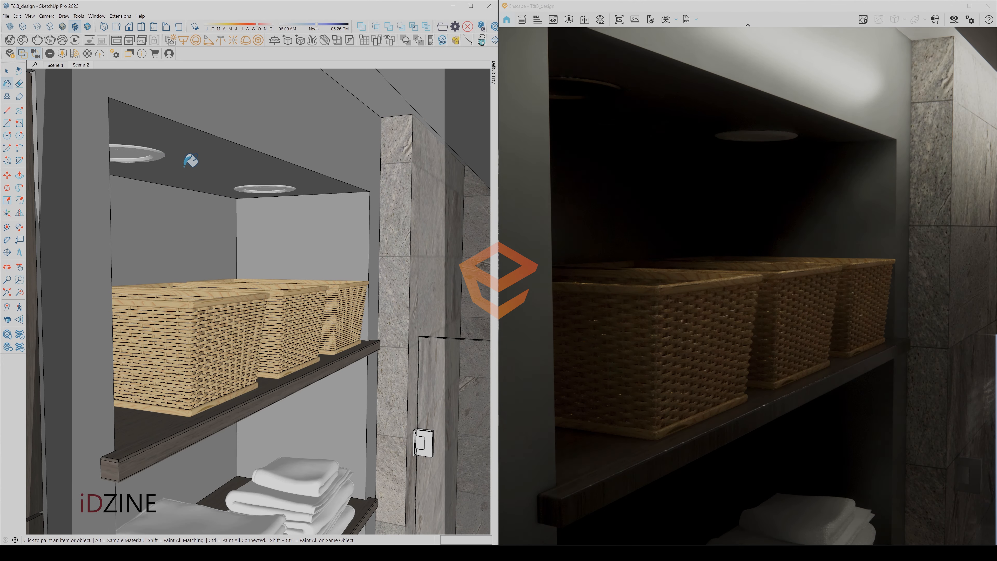
click(251, 182)
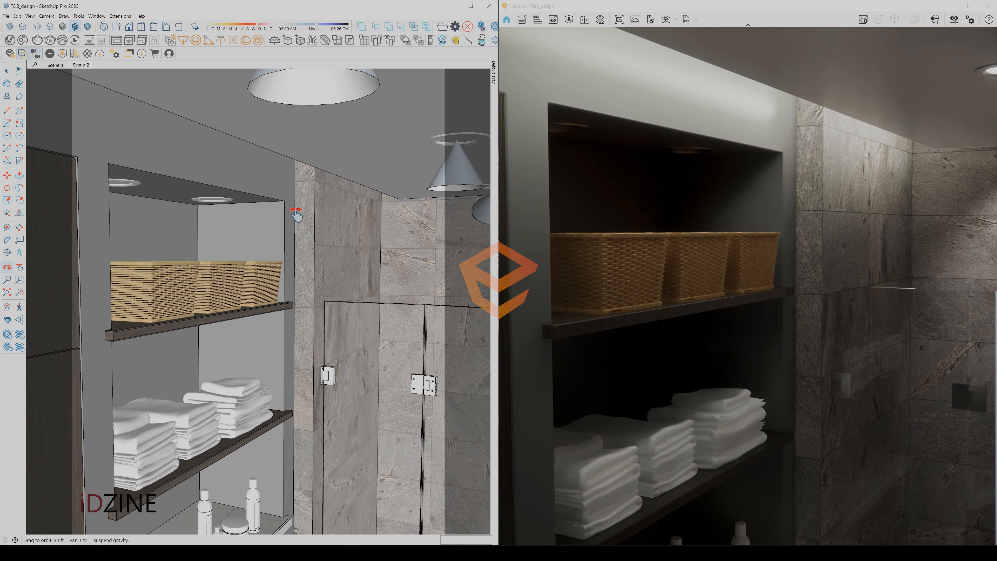
- Paint the discs of the two recessed lights above the baskets with the emissive ceiling light material, and return to Scene 2
mouse_move(295, 212)
middle_down()
mouse_move(383, 163)
mouse_move(391, 127)
mouse_move(377, 103)
middle_up()
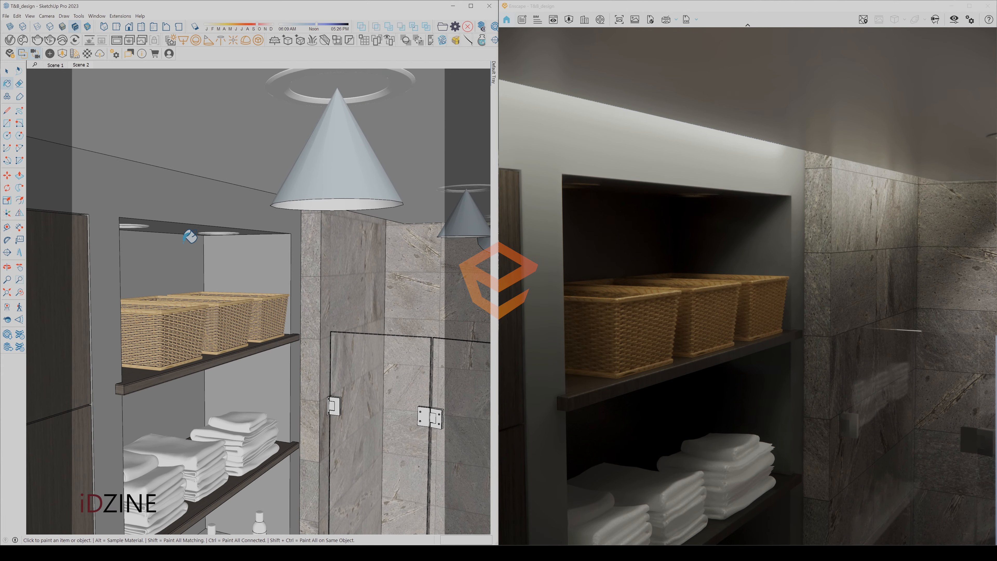
scroll(222, 236, up, 5)
click(7, 72)
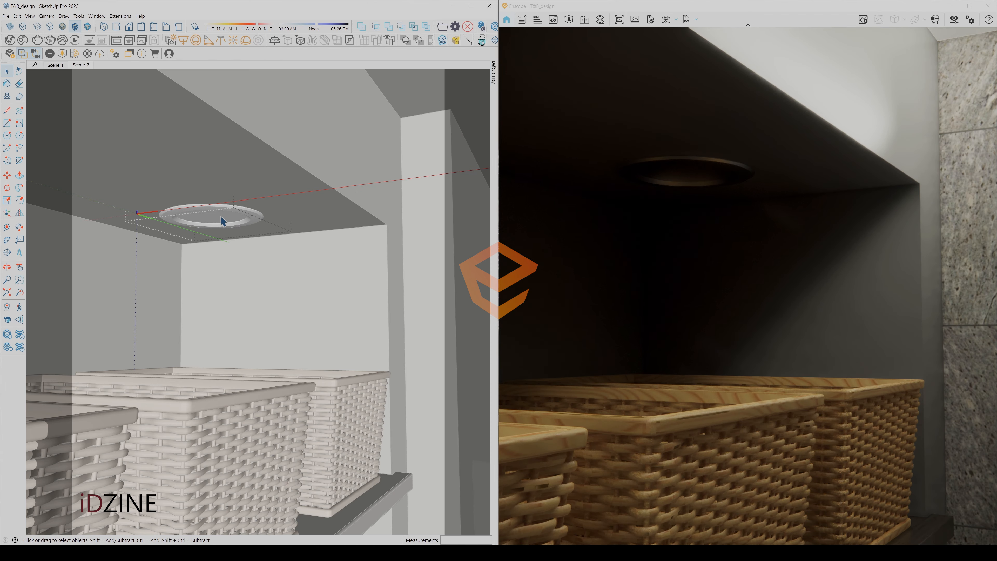
click(7, 83)
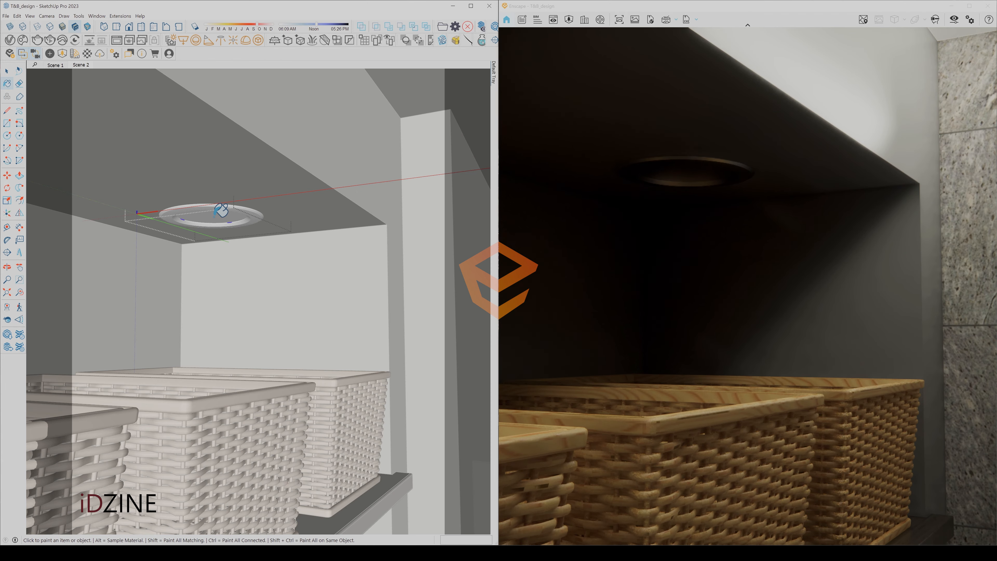
click(220, 210)
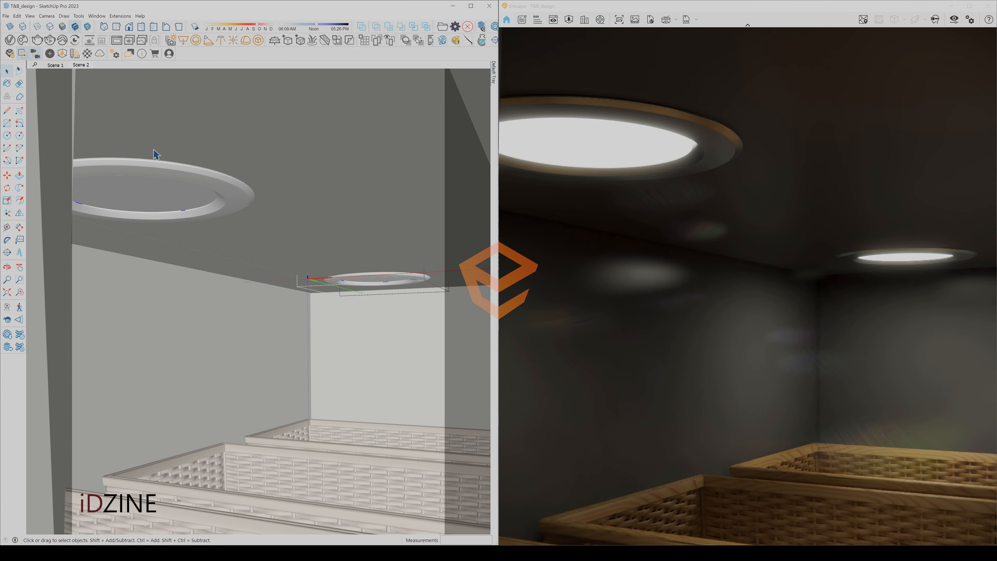
click(162, 187)
key(b)
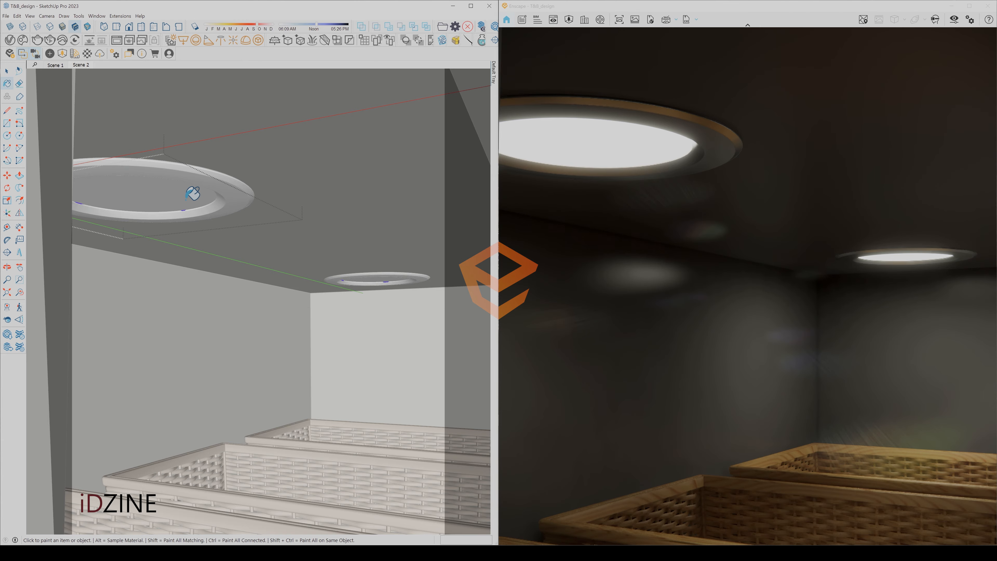
alt+click(186, 200)
key(space)
click(247, 342)
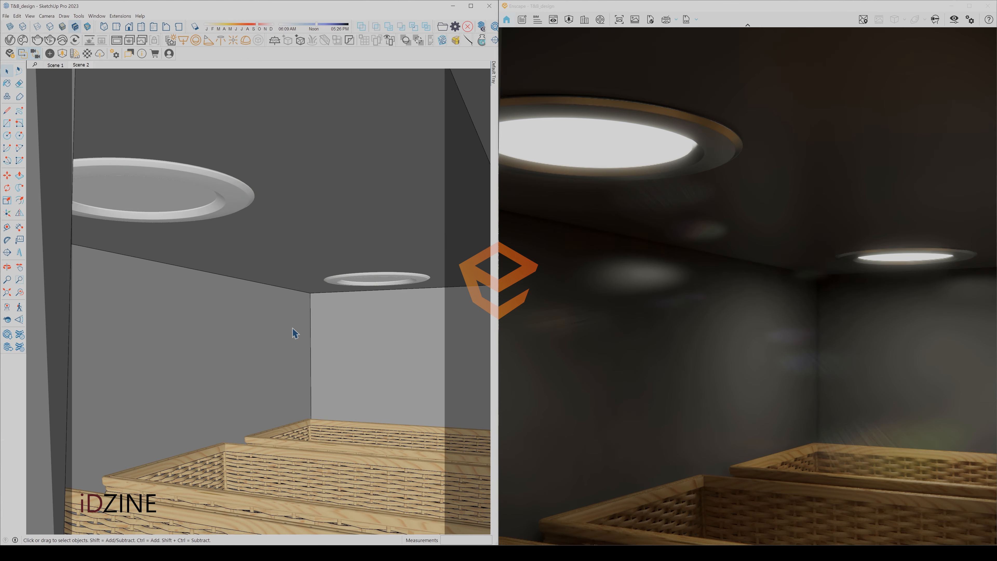
middle_drag(292, 328, 267, 324)
click(81, 65)
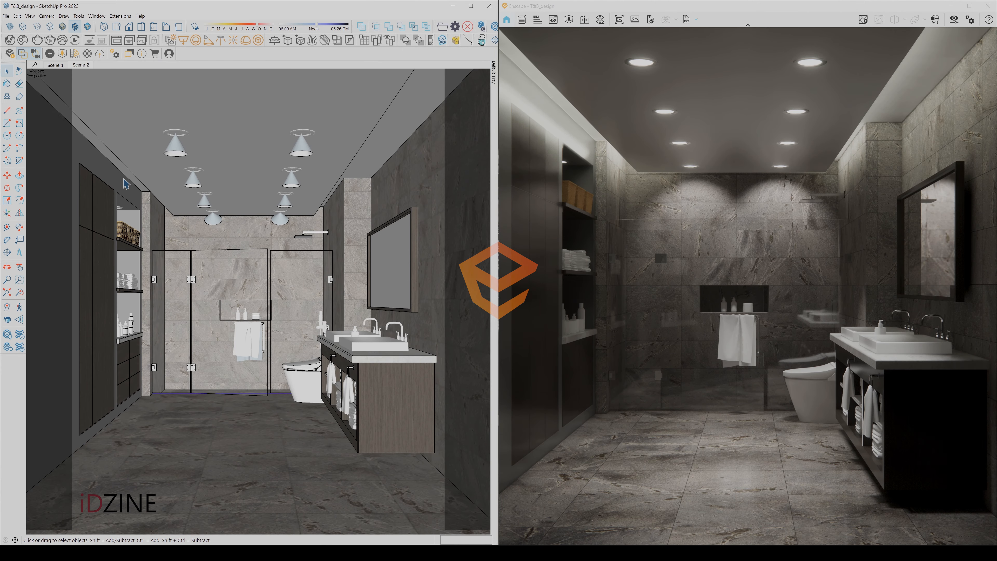
- Examine the vanity, its towels and the shower area up close, and return to the Scene 2 view
key(b)
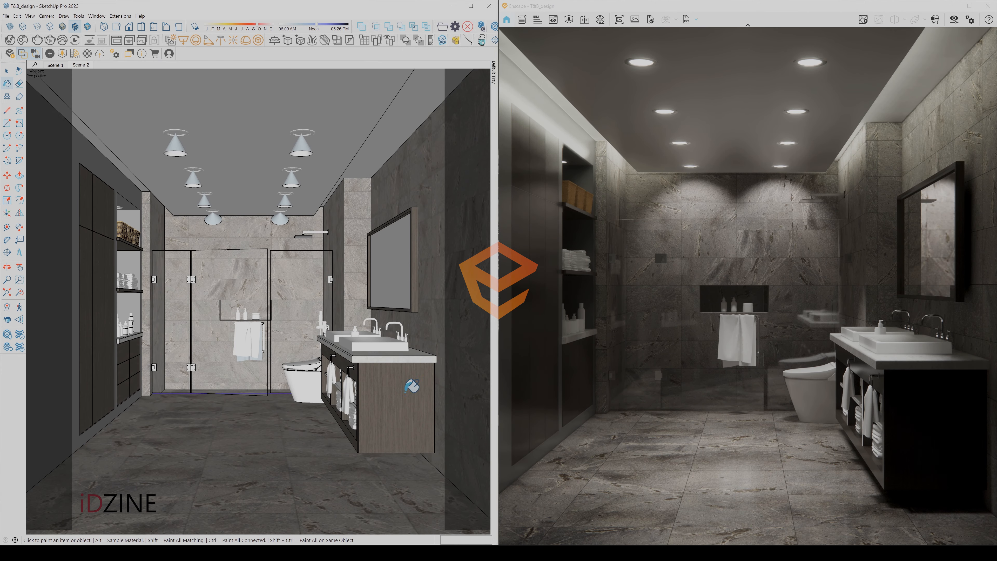
scroll(356, 405, up, 6)
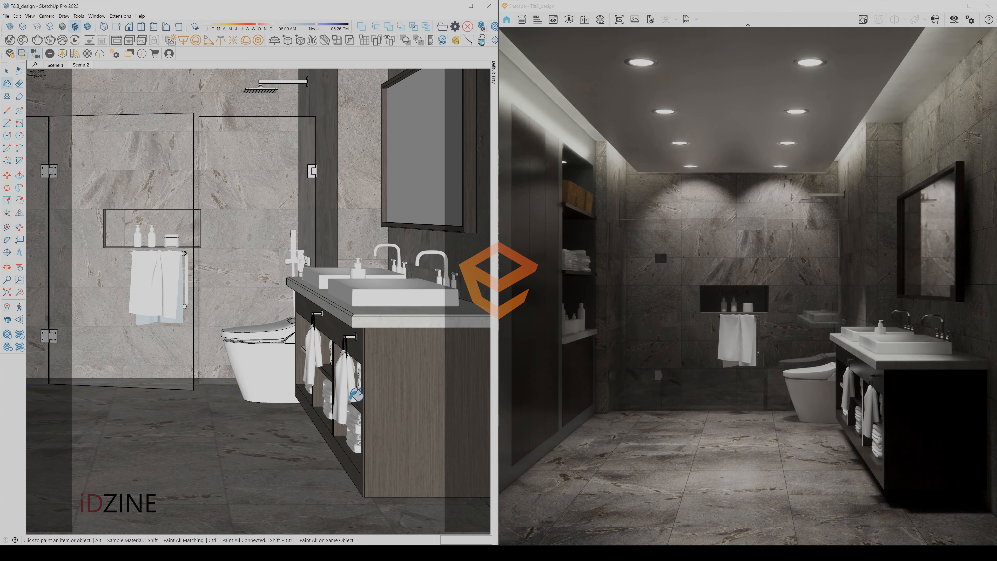
middle_drag(346, 397, 379, 385)
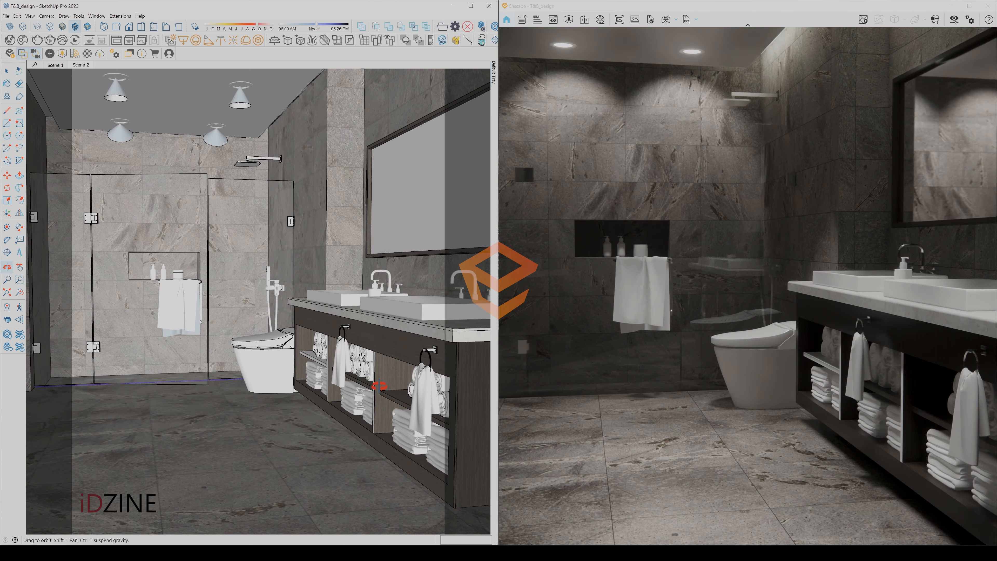
scroll(316, 351, up, 5)
scroll(322, 345, down, 12)
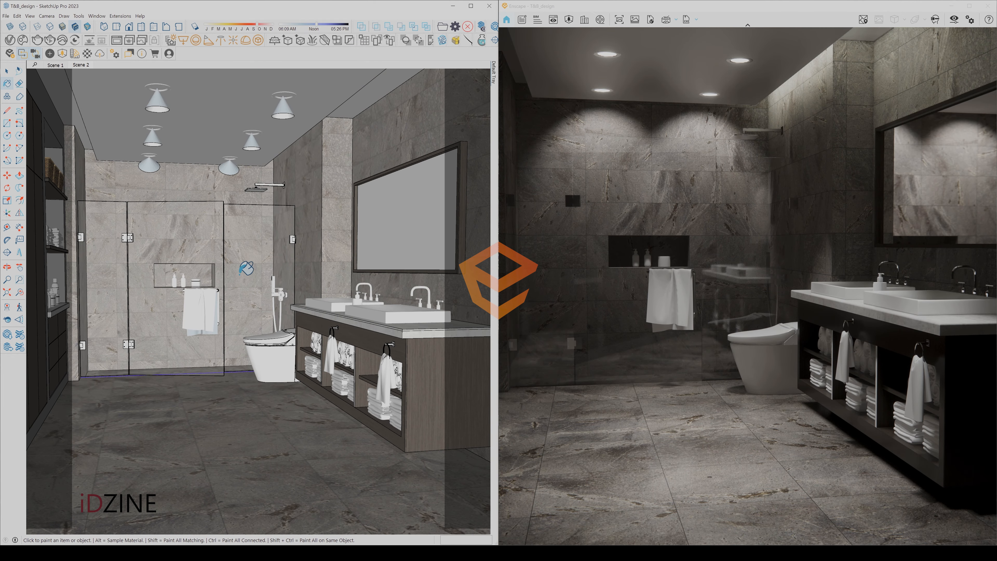
key(space)
click(81, 66)
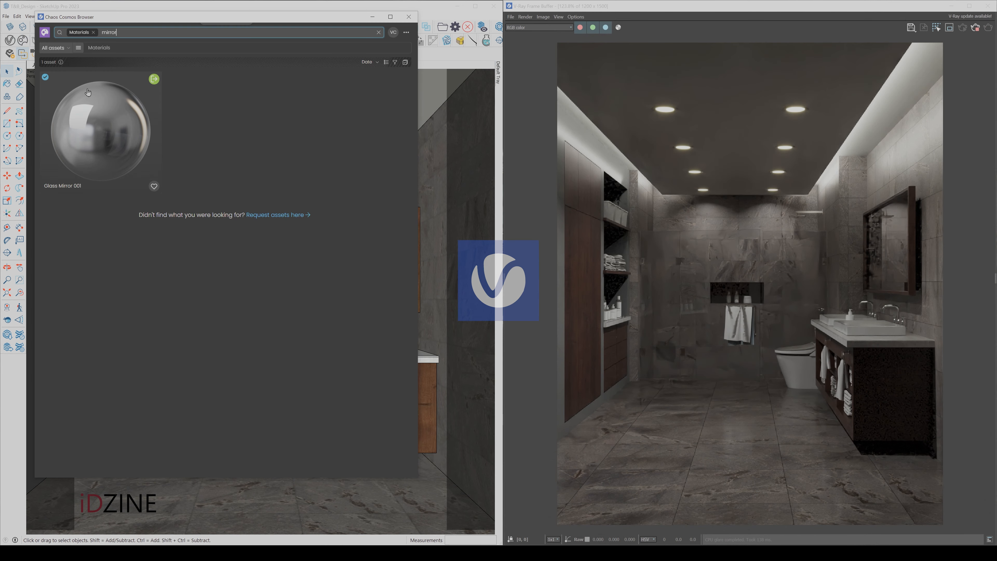
- Import the Oak Honey Matte 300cm material from the wood category of the Chaos Cosmos material library
click(78, 48)
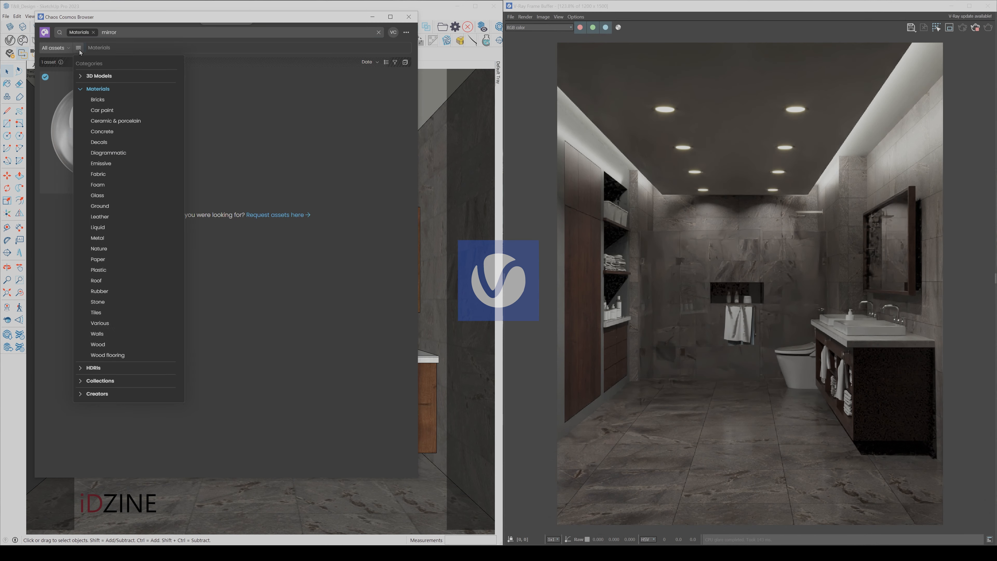
click(97, 344)
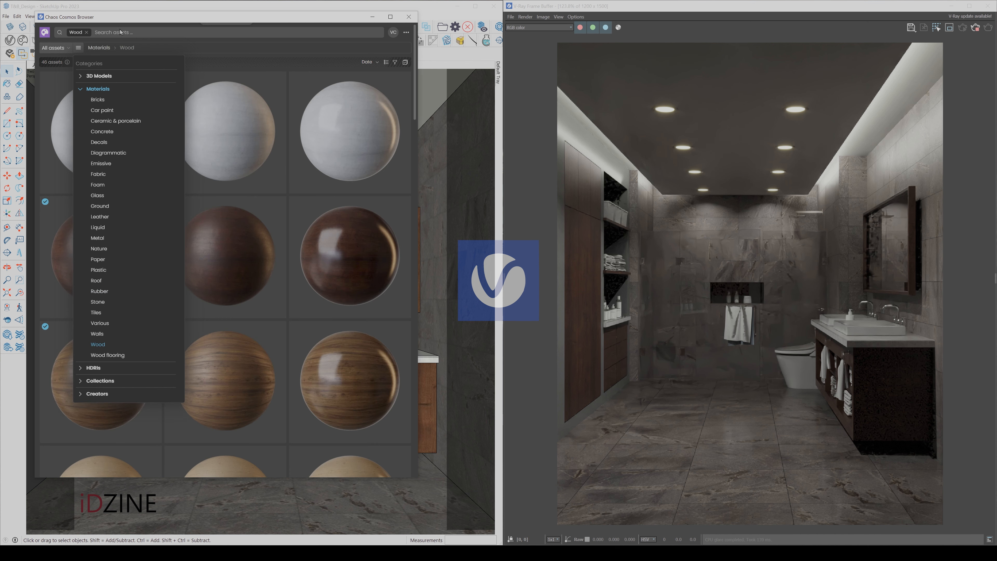
scroll(318, 172, down, 8)
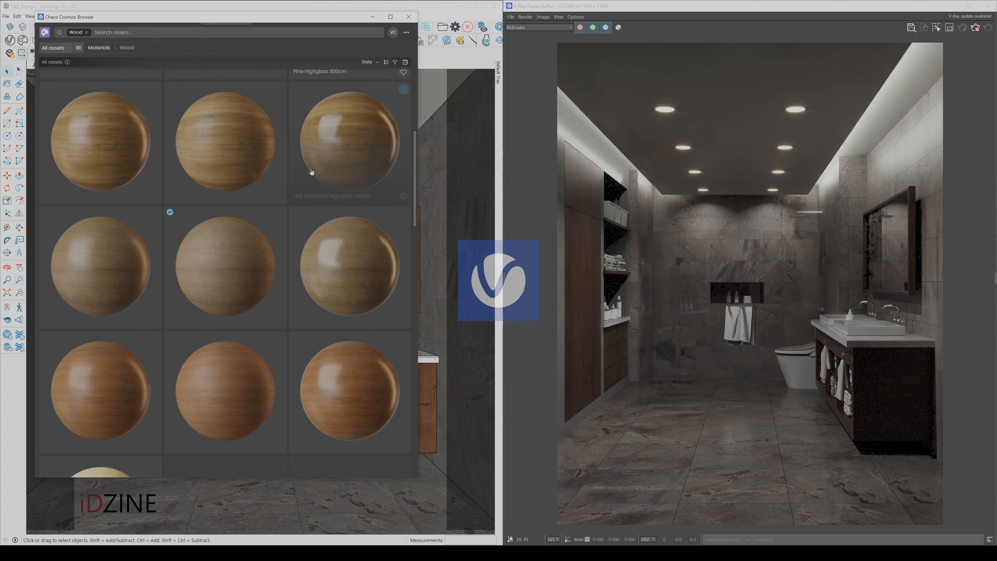
click(268, 214)
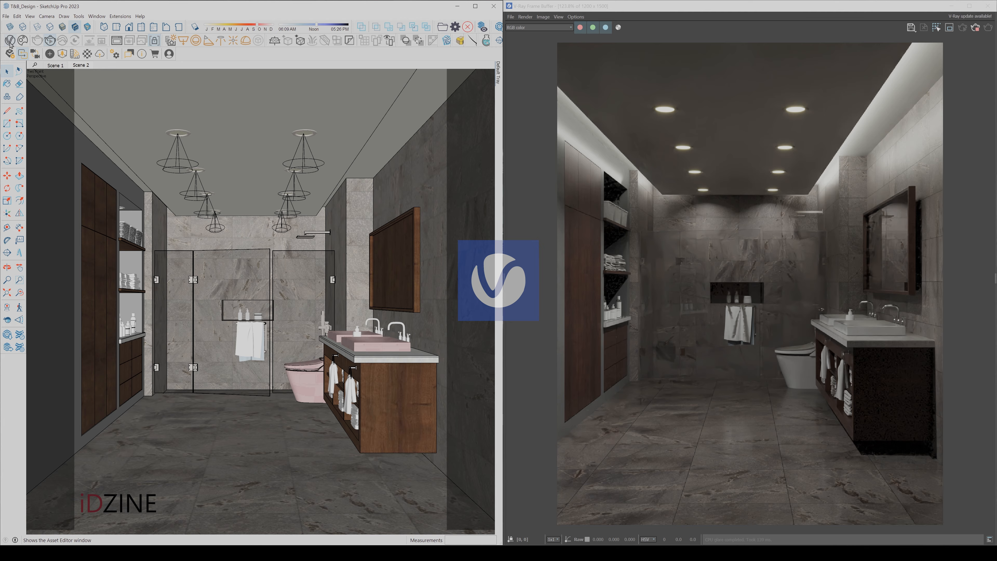
- Apply the Oak Honey Matte 300cm material from the V-Ray Asset Editor to the baskets on the upper niche shelf
click(10, 42)
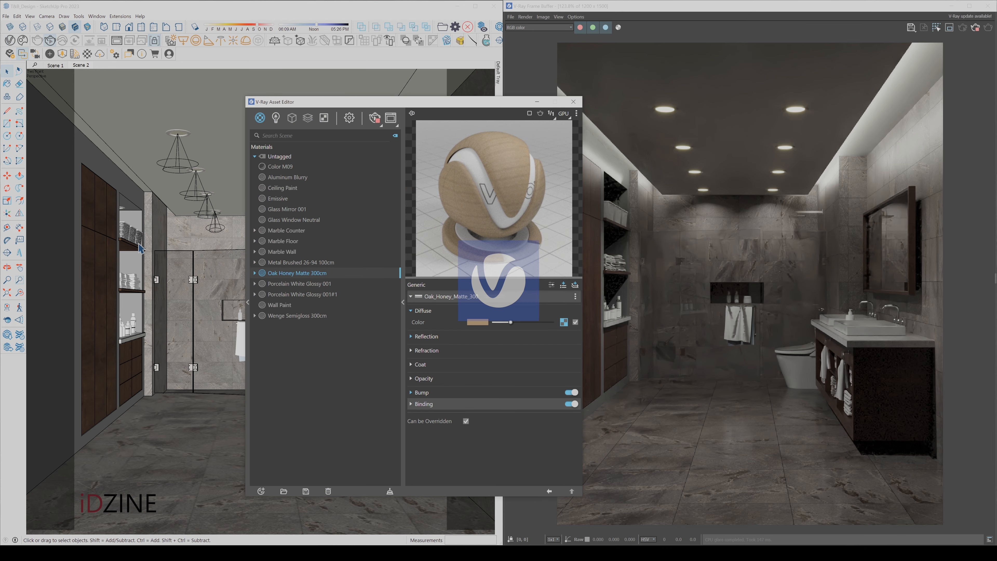
scroll(141, 248, up, 5)
key(b)
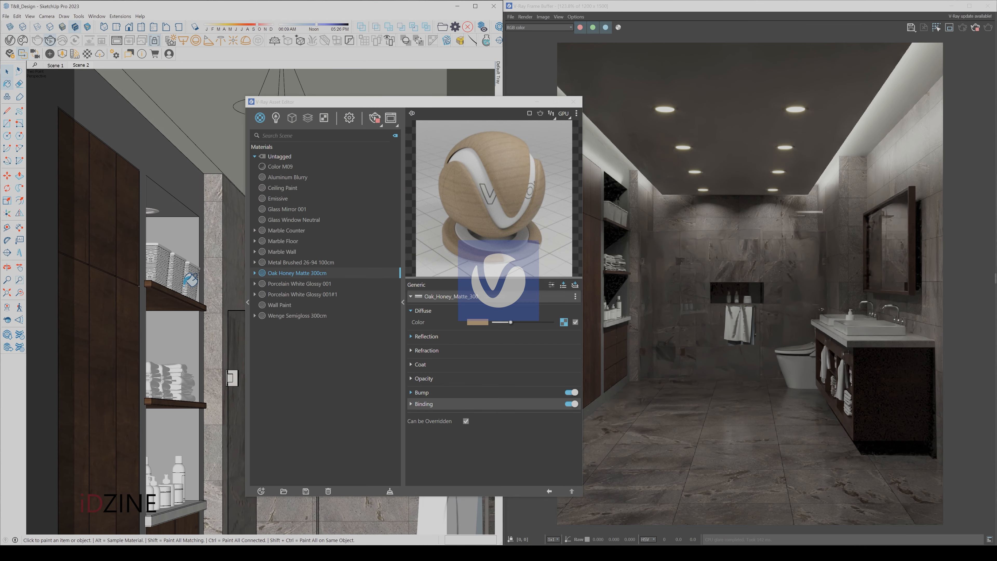
click(192, 278)
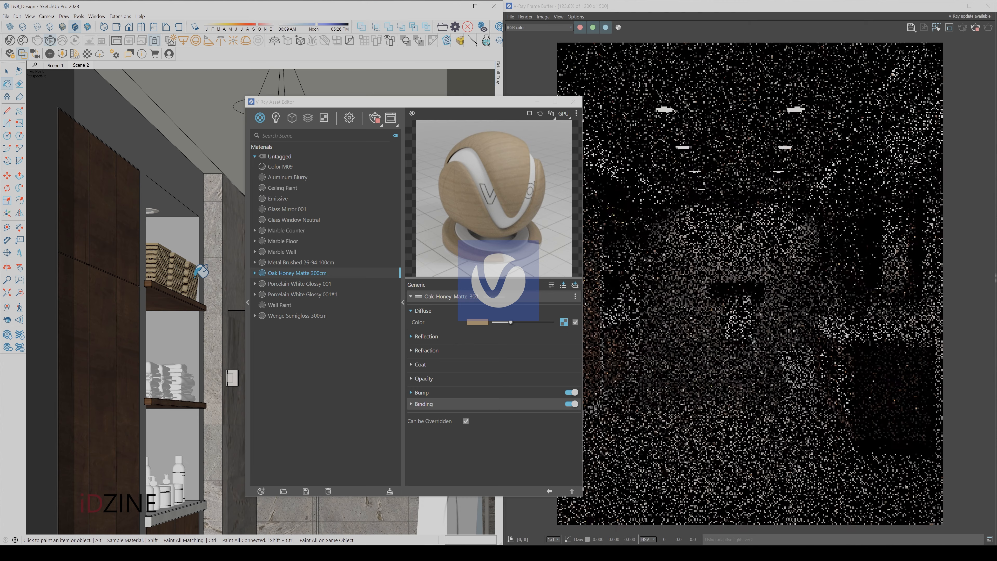
- Apply the V-Ray Emissive material to the discs of the two recessed niche lights, minimize the Asset Editor and restore Scene 2
key(o)
drag(173, 241, 180, 220)
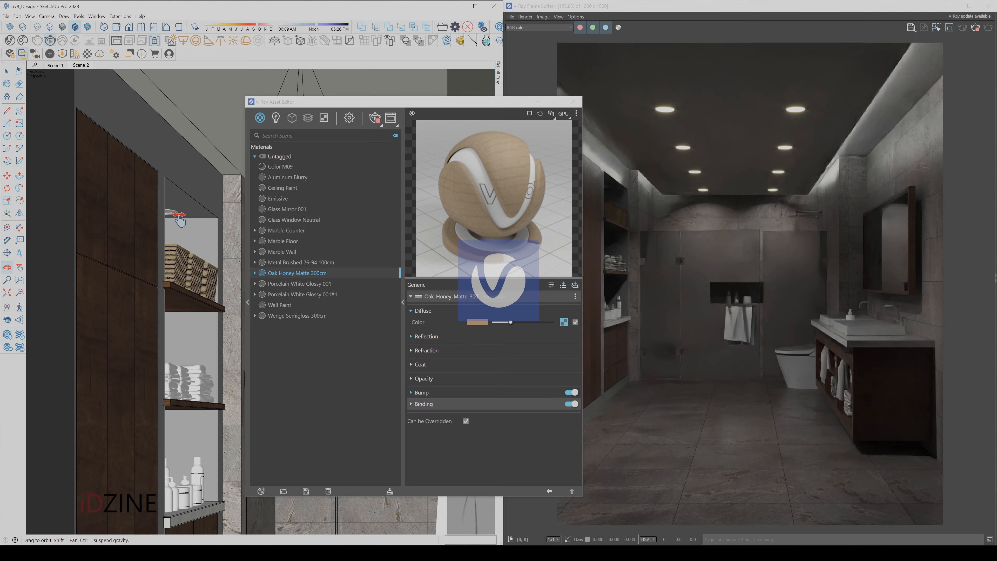
mouse_move(179, 220)
middle_down()
mouse_move(134, 222)
mouse_move(149, 221)
mouse_move(169, 188)
mouse_move(146, 183)
mouse_move(224, 232)
middle_up()
click(283, 199)
scroll(179, 214, up, 5)
click(185, 211)
scroll(157, 192, up, 4)
shift+middle_drag(155, 188, 161, 202)
click(121, 164)
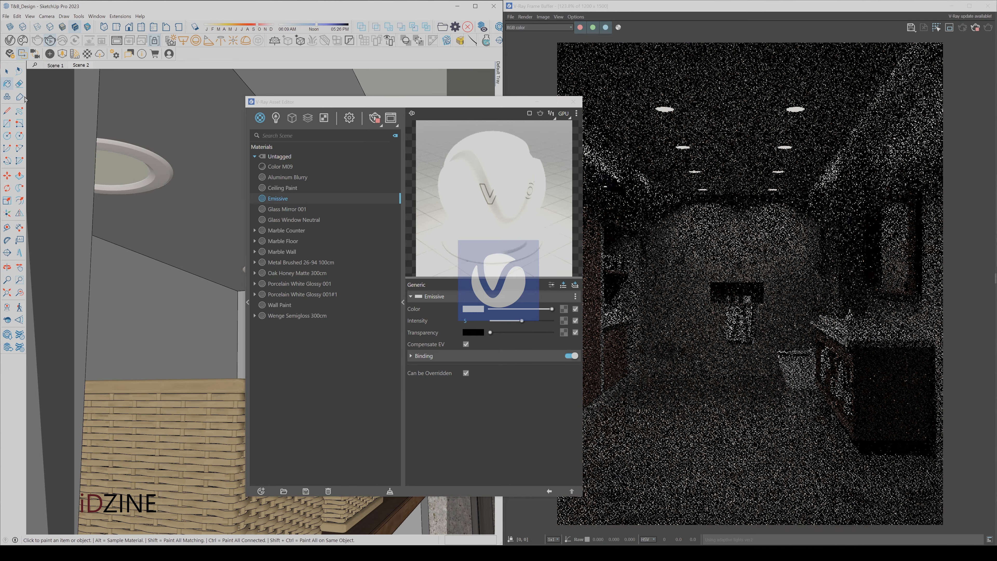
click(7, 71)
click(537, 102)
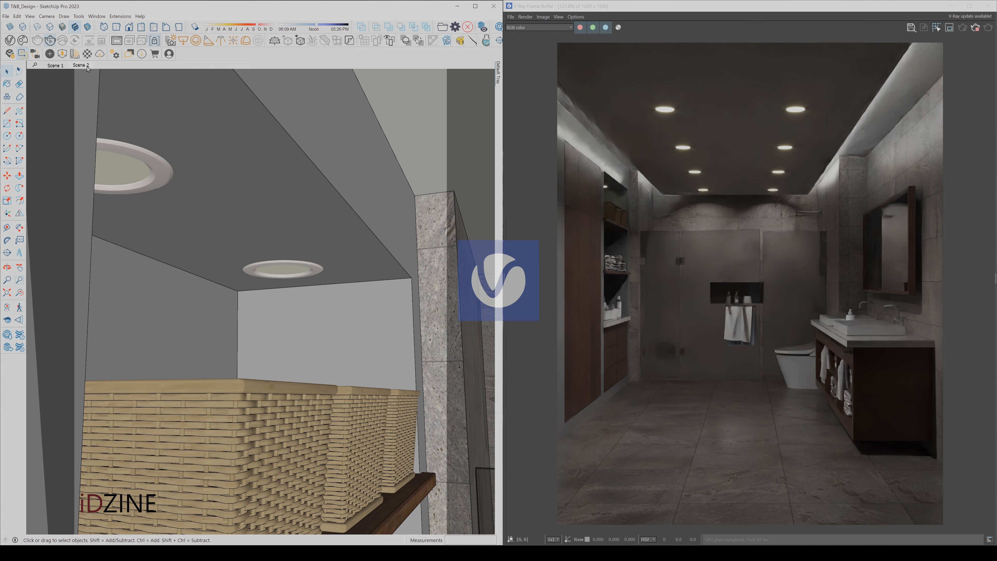
click(82, 65)
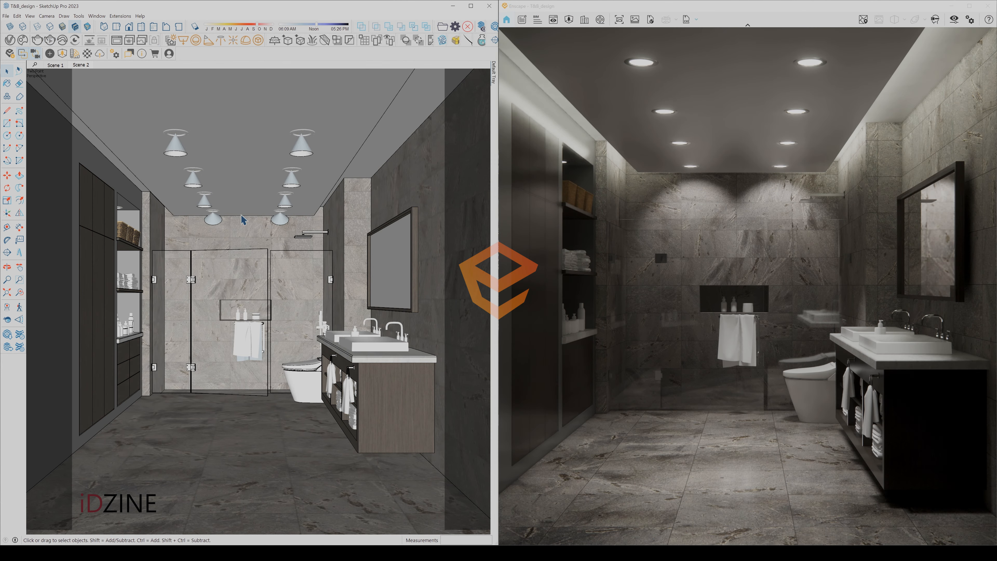
- In the Enscape version of the model, create a new SketchUp material named Towel Hang
mouse_move(494, 74)
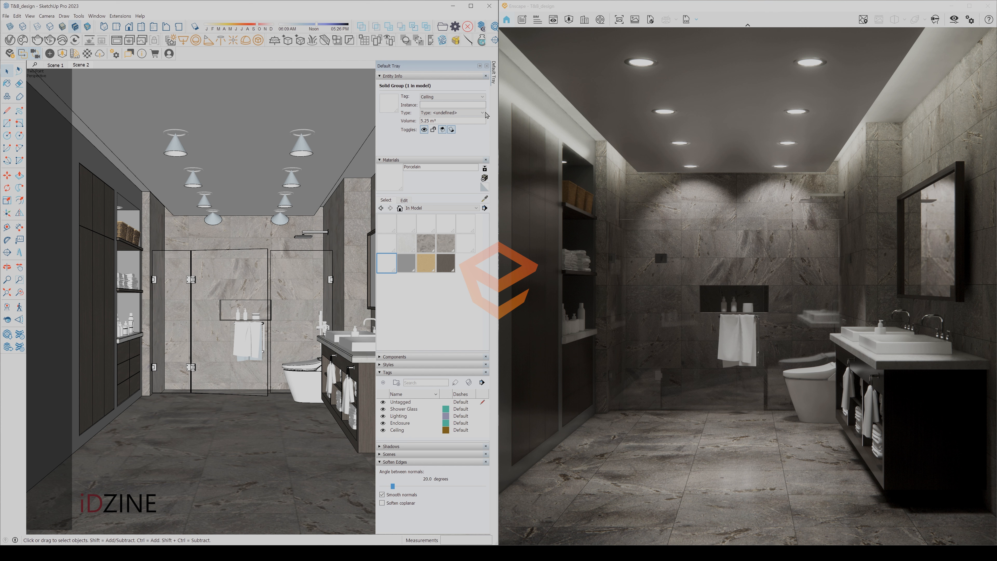
click(485, 179)
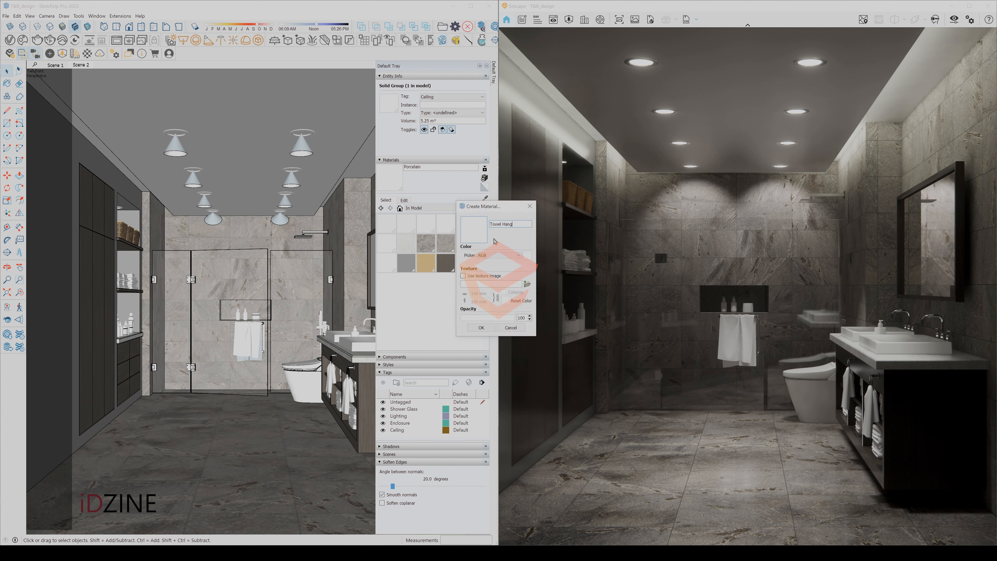
click(481, 327)
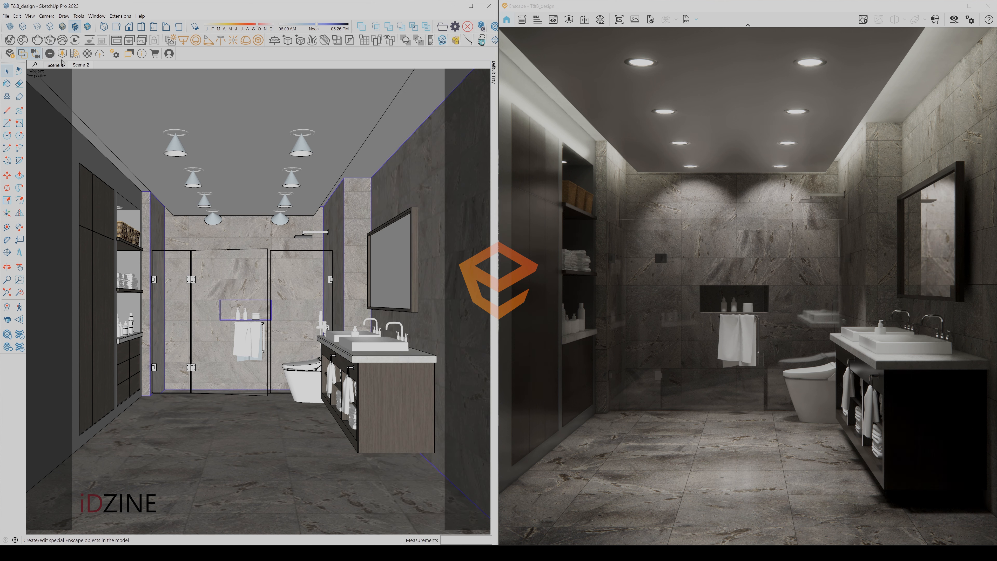
- Load TowelCotton001_COL_1K from the PBR TowelCotton001 folder as the Towel Hang material's albedo texture in the Enscape Material Editor
click(88, 54)
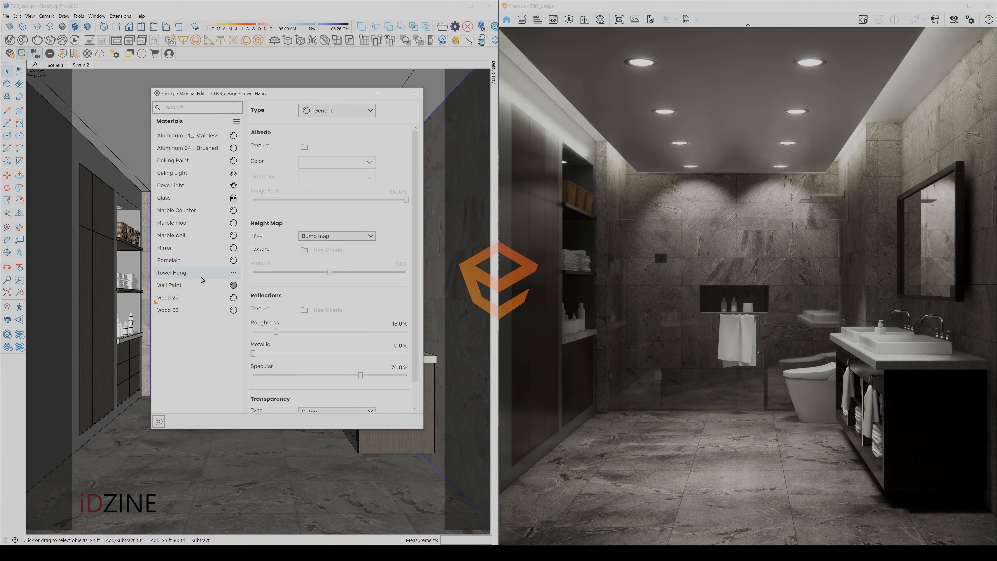
click(305, 147)
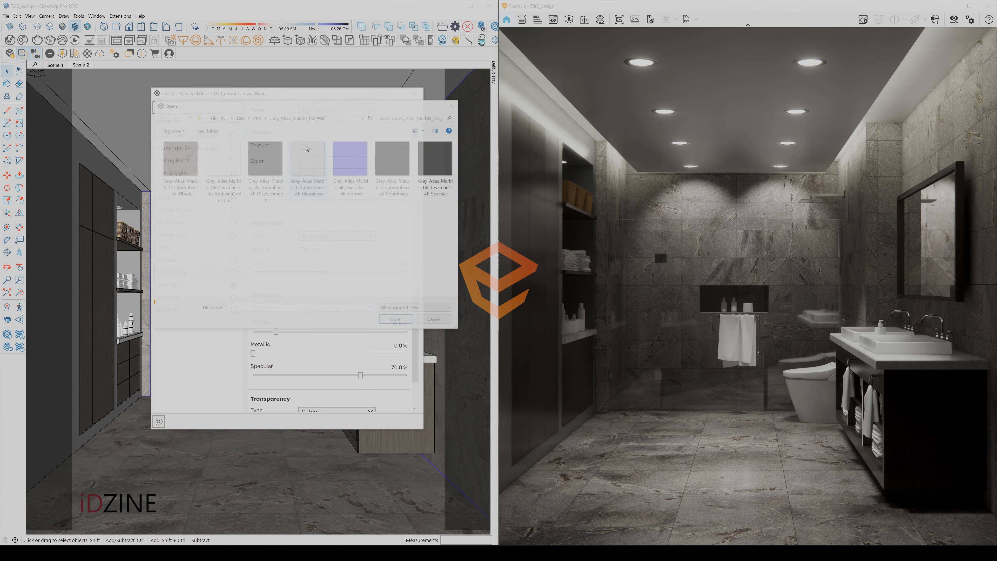
click(188, 117)
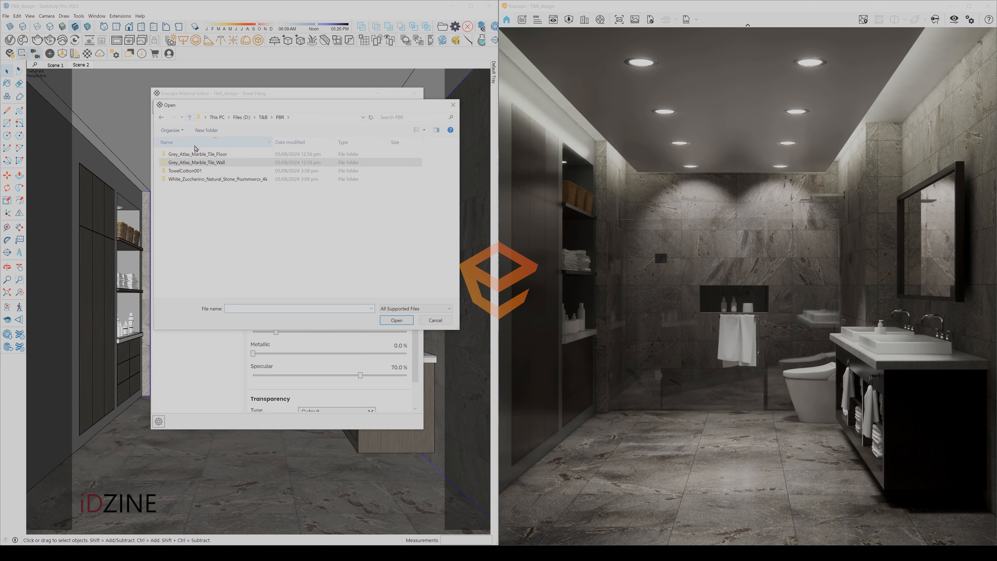
double_click(198, 171)
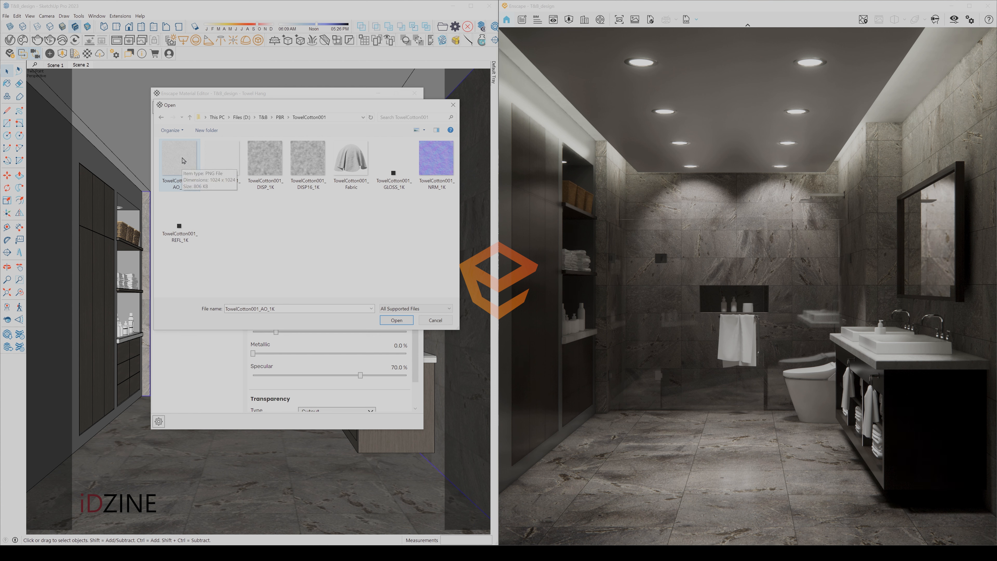
click(221, 151)
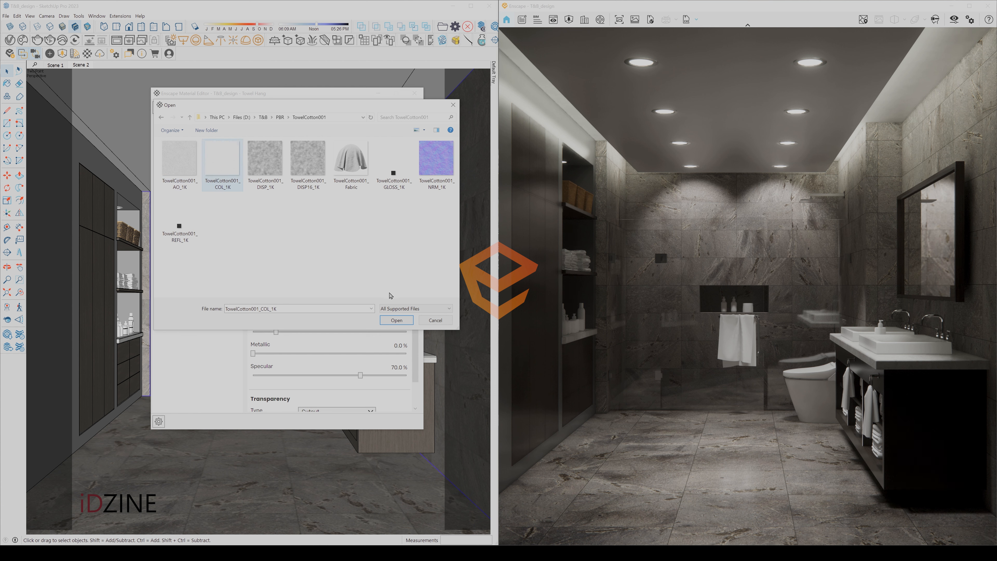
click(396, 320)
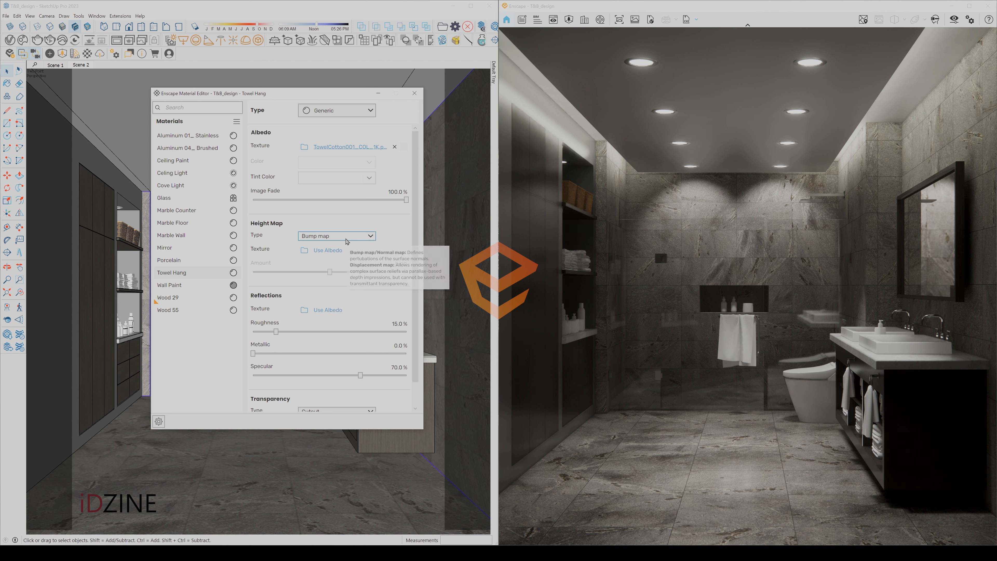
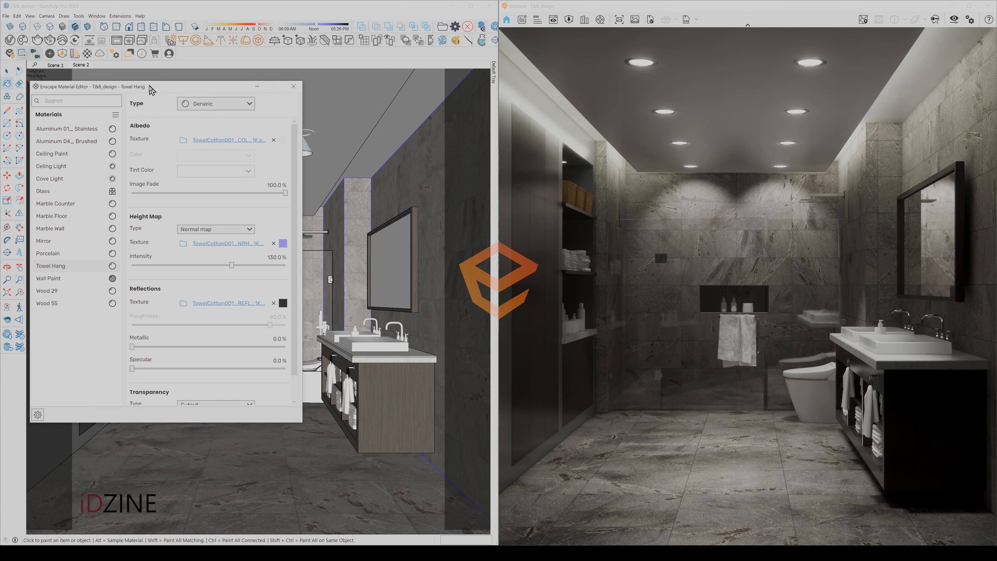
- Apply the Towel Hang material to a towel hanging on the vanity and reposition the Enscape Material Editor
click(333, 371)
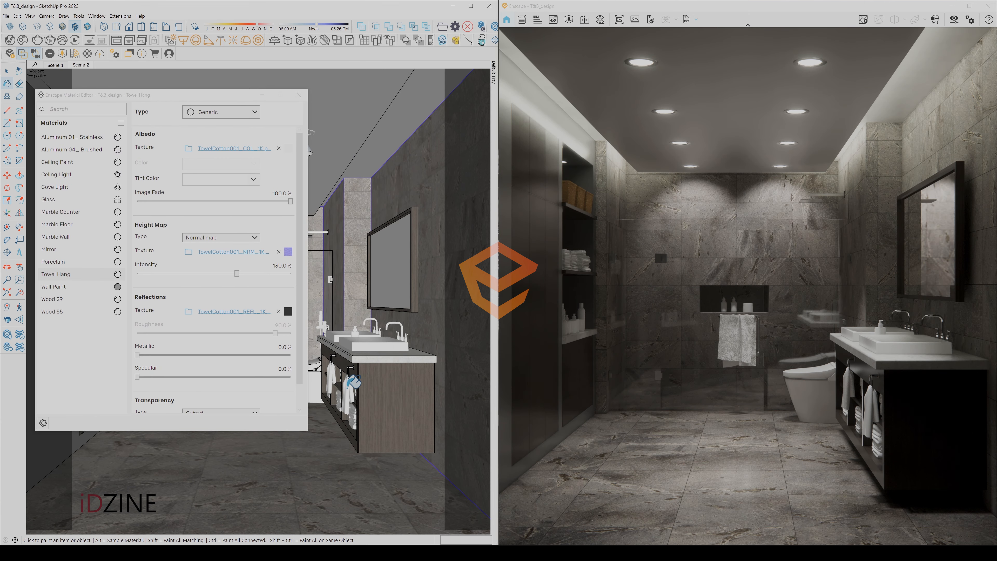
drag(213, 95, 376, 110)
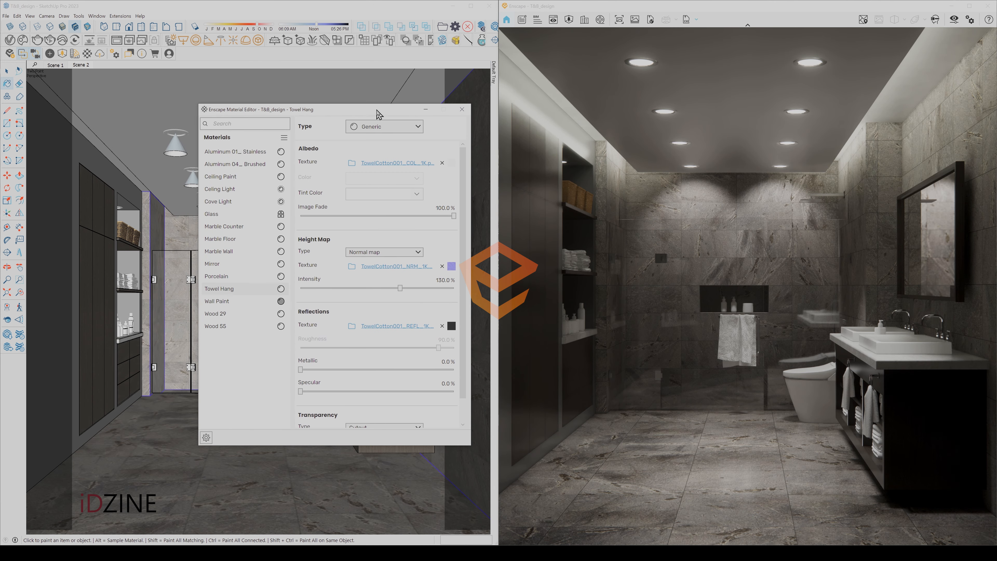
- Minimize the Enscape Material Editor and create a new SketchUp material named Towel Folded
click(425, 109)
click(7, 71)
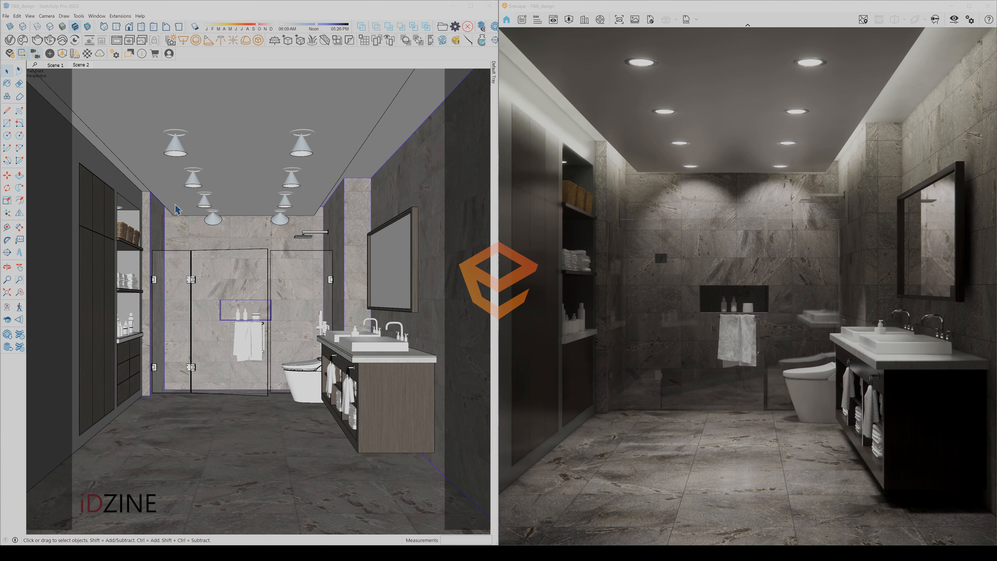
click(494, 79)
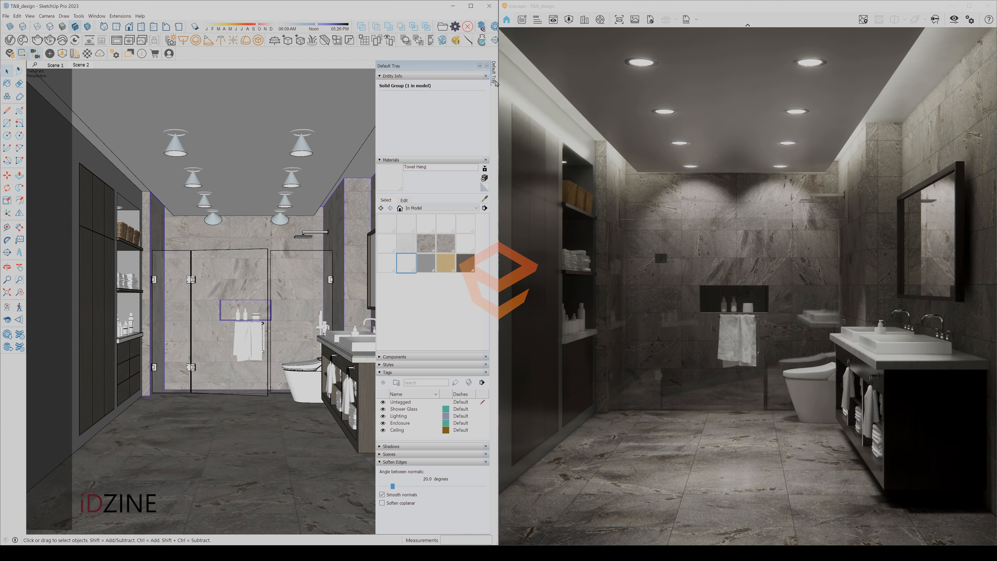
click(483, 187)
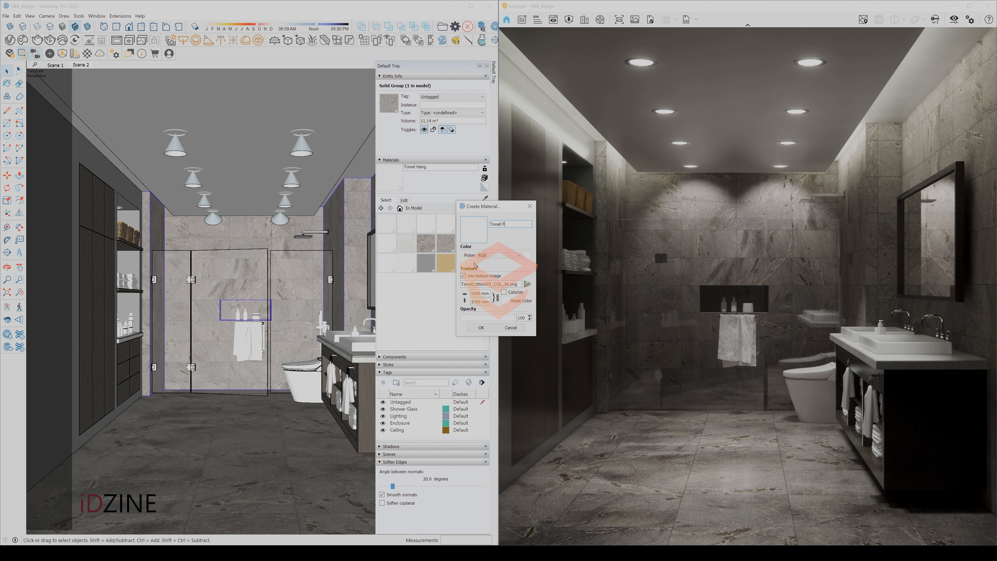
click(480, 328)
key(space)
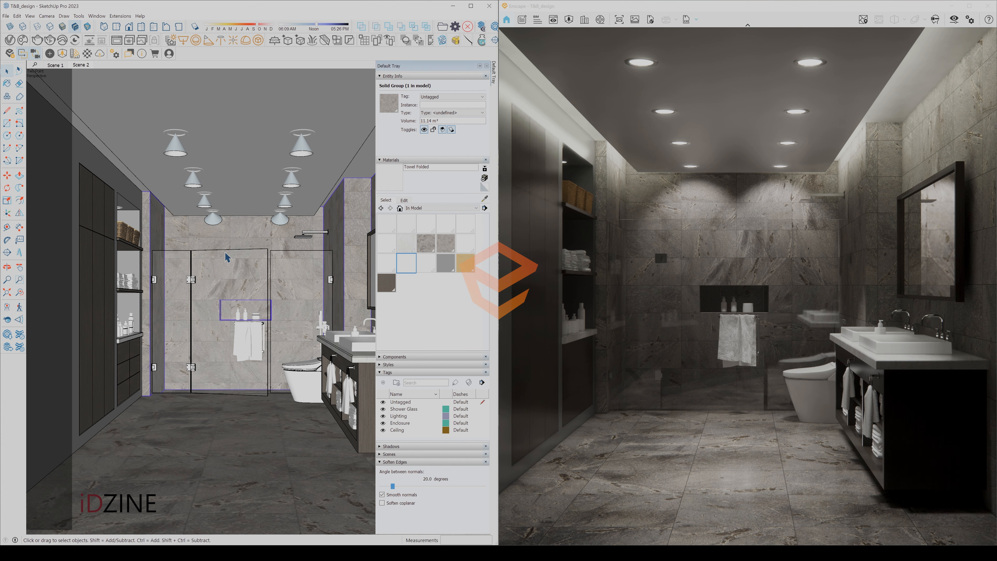
- Switch the Towel Folded material's height map to a bump map in the Enscape Material Editor and load TowelCotton001_DISP_1K as its texture
click(87, 54)
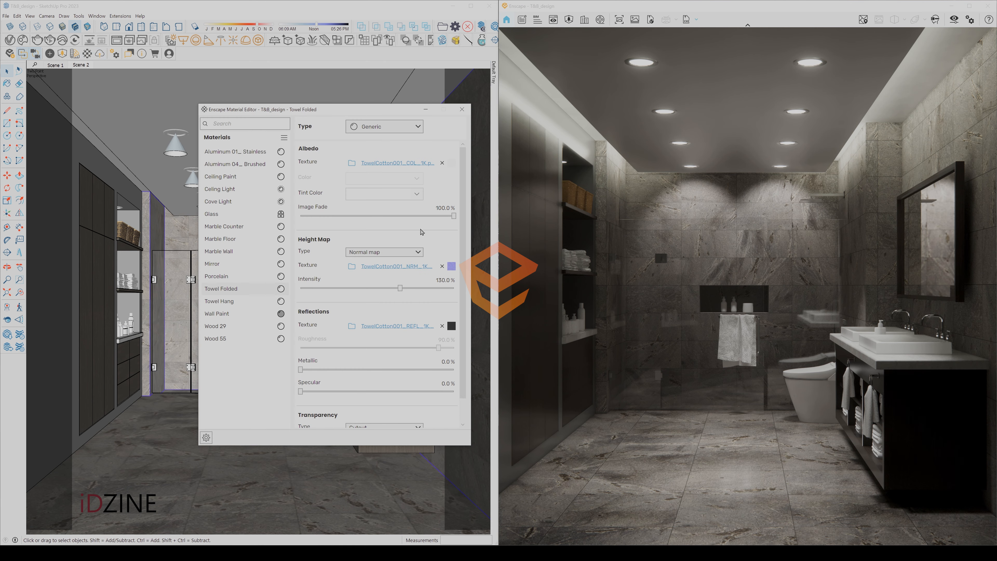
click(415, 253)
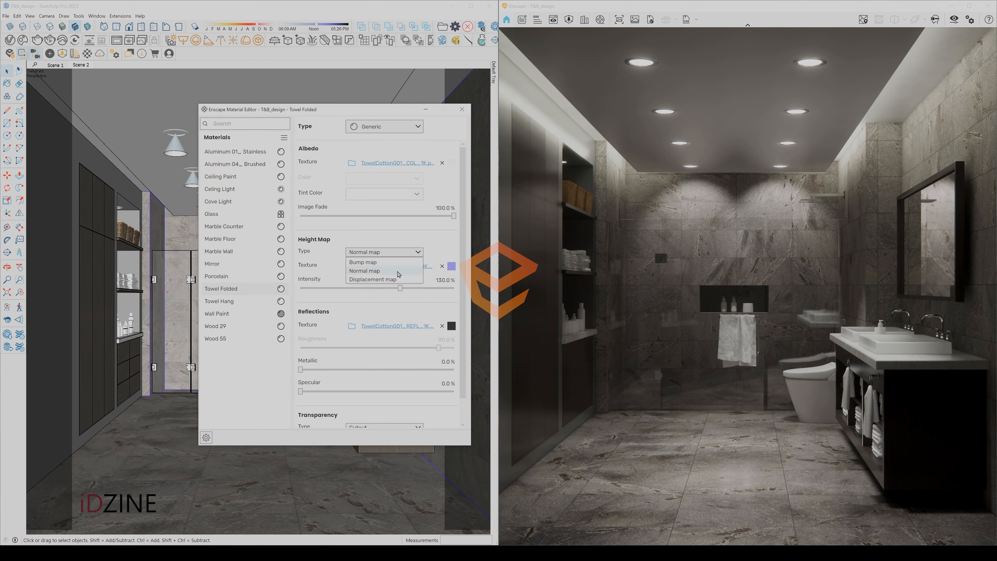
click(392, 279)
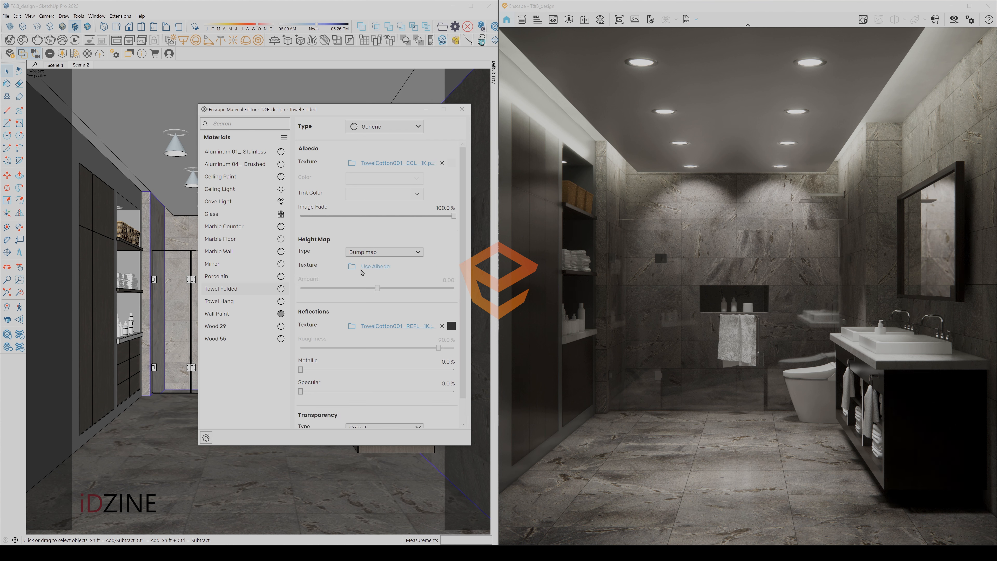
click(352, 267)
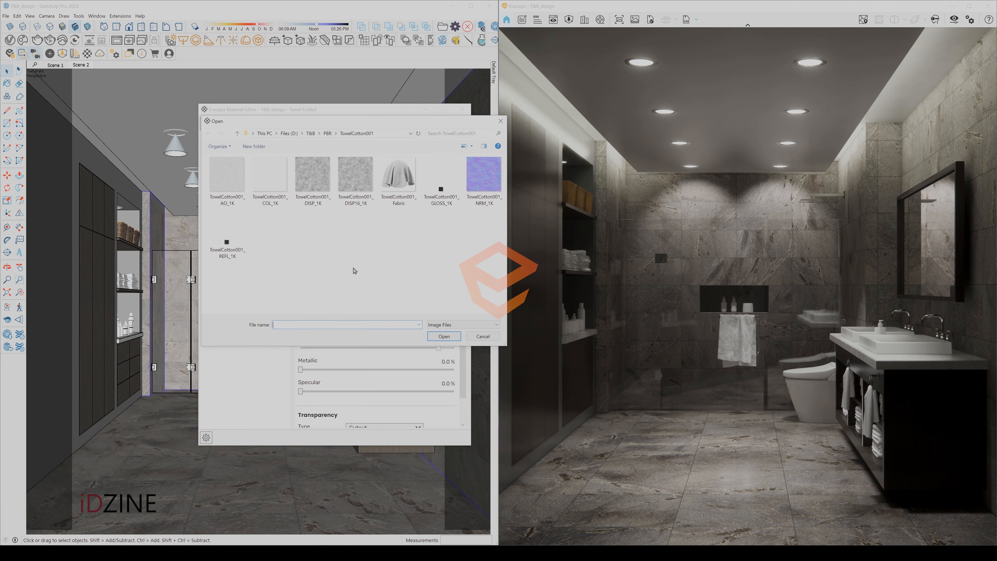
click(315, 174)
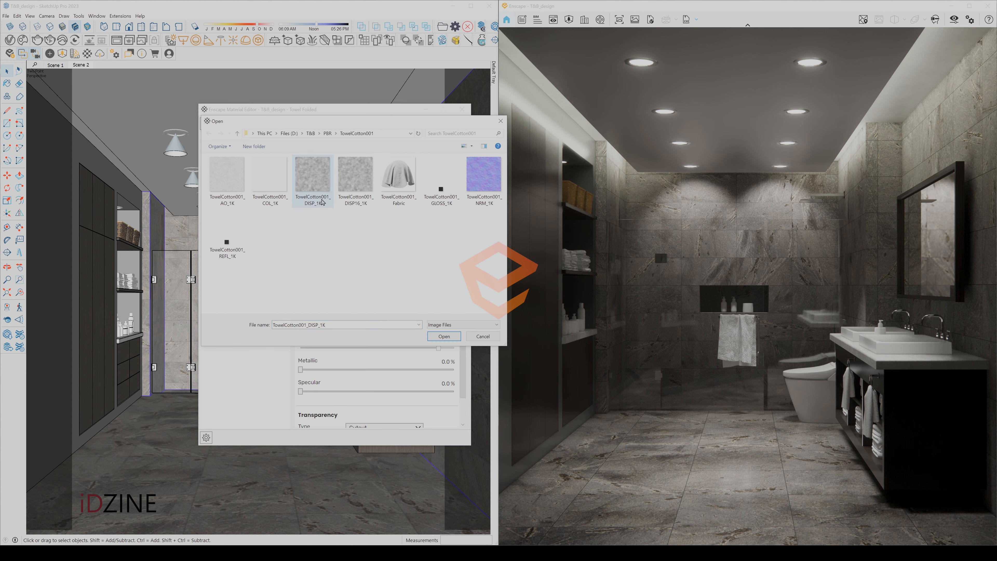
click(444, 336)
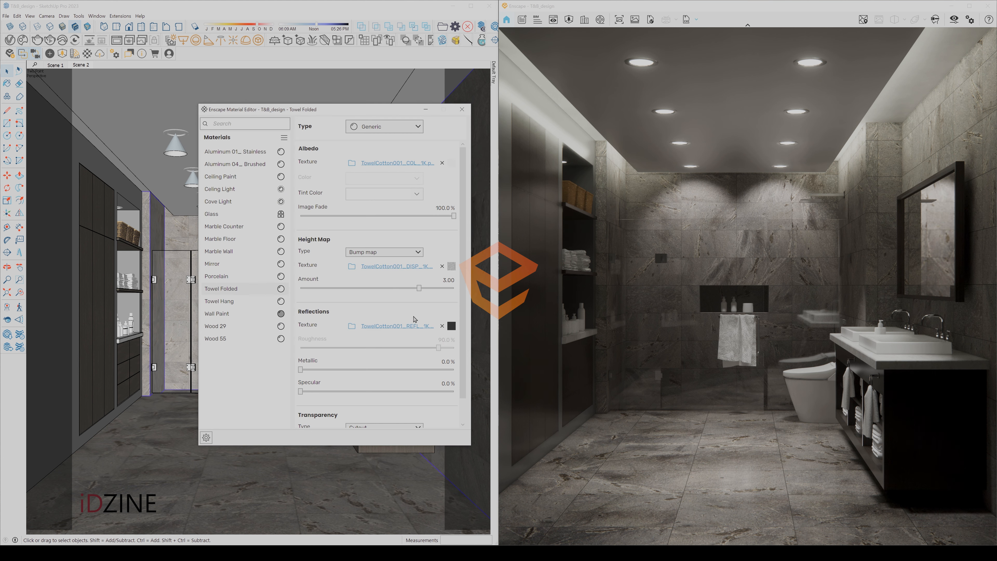
- Set the Towel Folded material's bump amount to 0.50 and its specular to 11.5%, and minimize the Enscape Material Editor
double_click(448, 278)
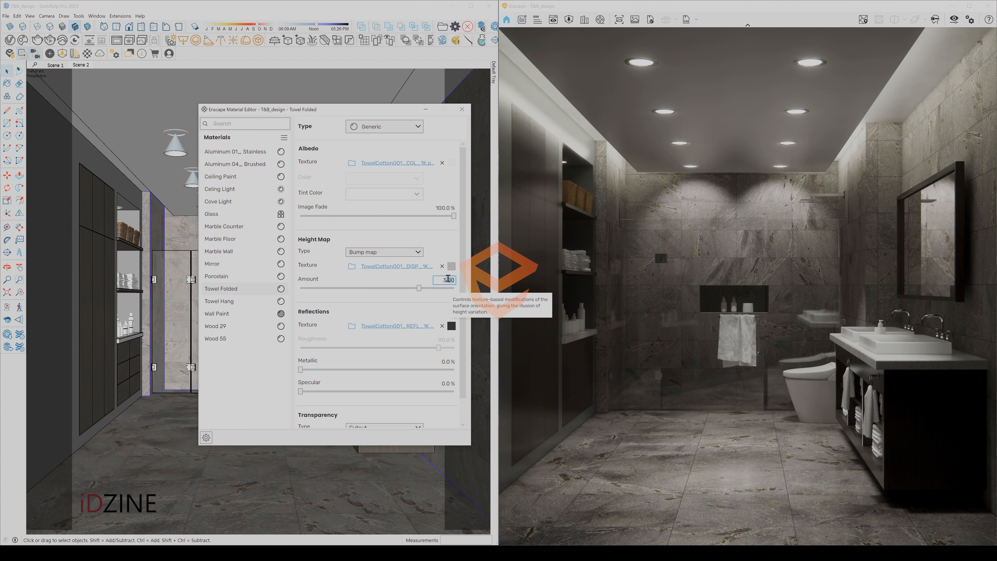
text(1.5)
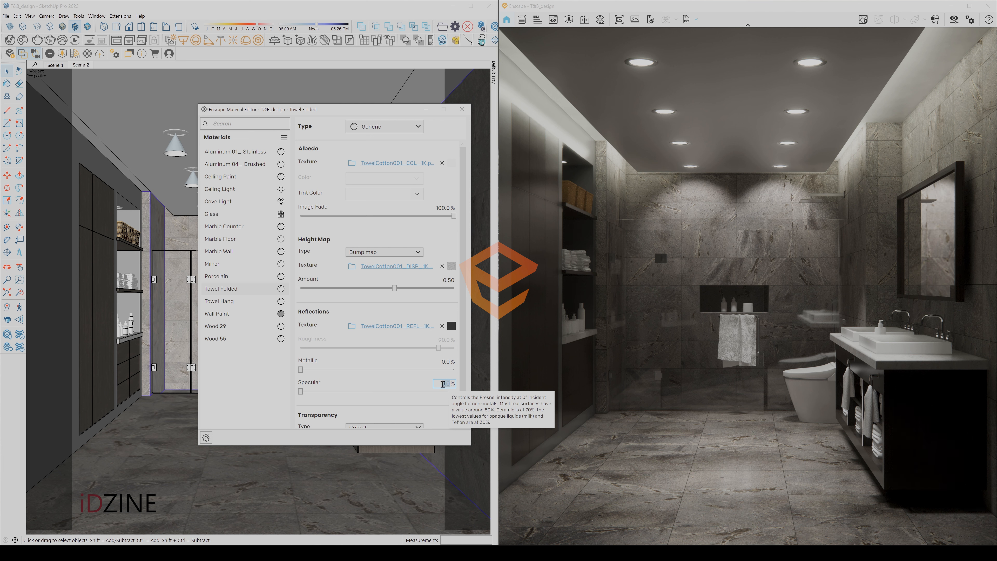
text(1.5)
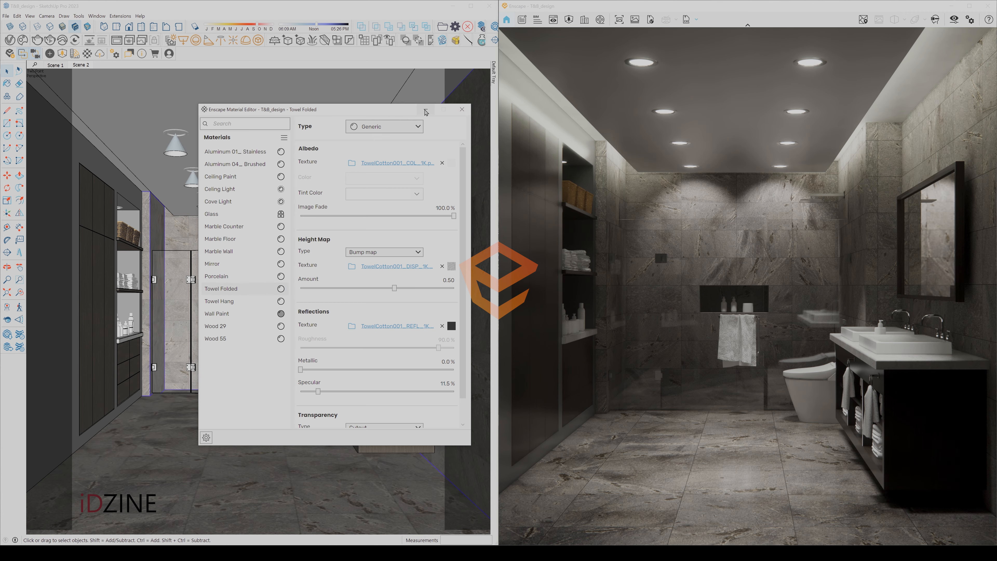
click(426, 110)
- Apply the Towel Folded material to the rolled and folded towels in the vanity's open shelves
key(b)
scroll(348, 410, up, 5)
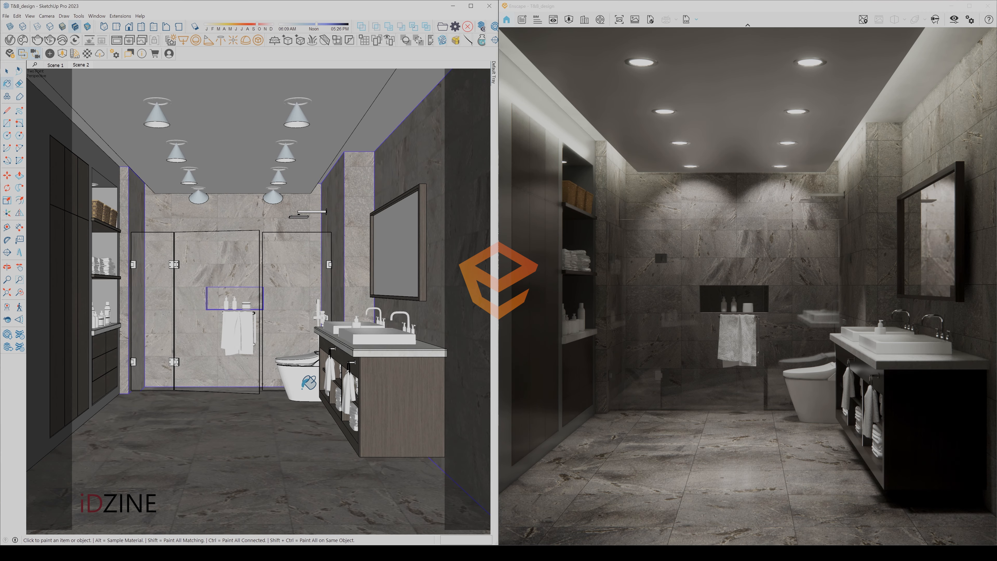
mouse_move(349, 401)
middle_down()
mouse_move(390, 403)
mouse_move(349, 347)
middle_up()
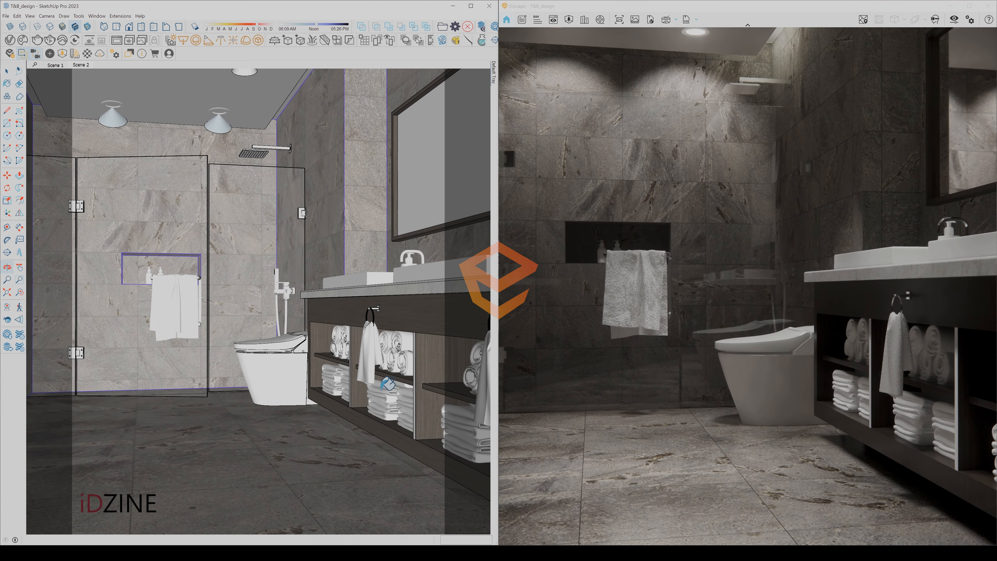
scroll(348, 337, up, 2)
scroll(350, 334, up, 3)
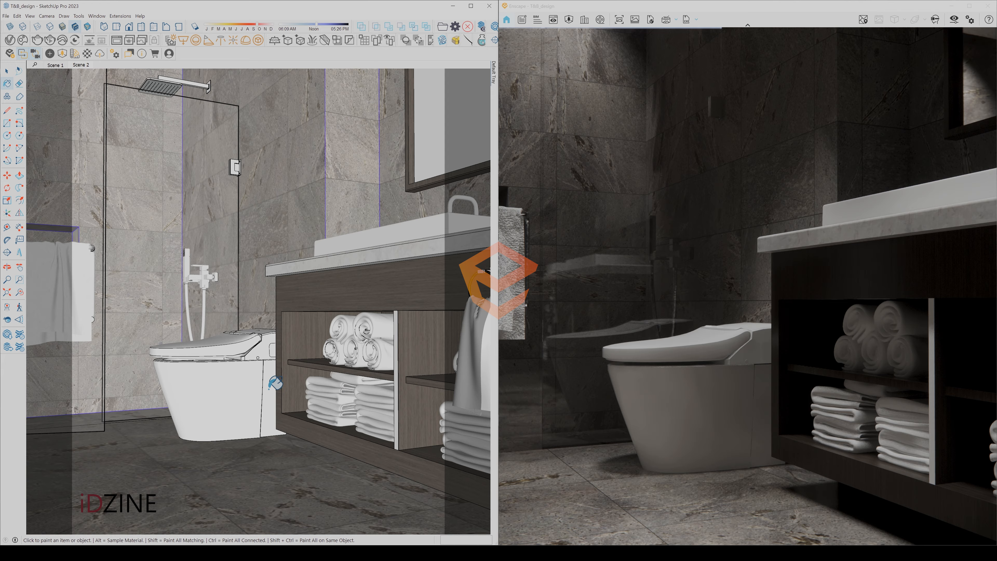
scroll(271, 383, down, 5)
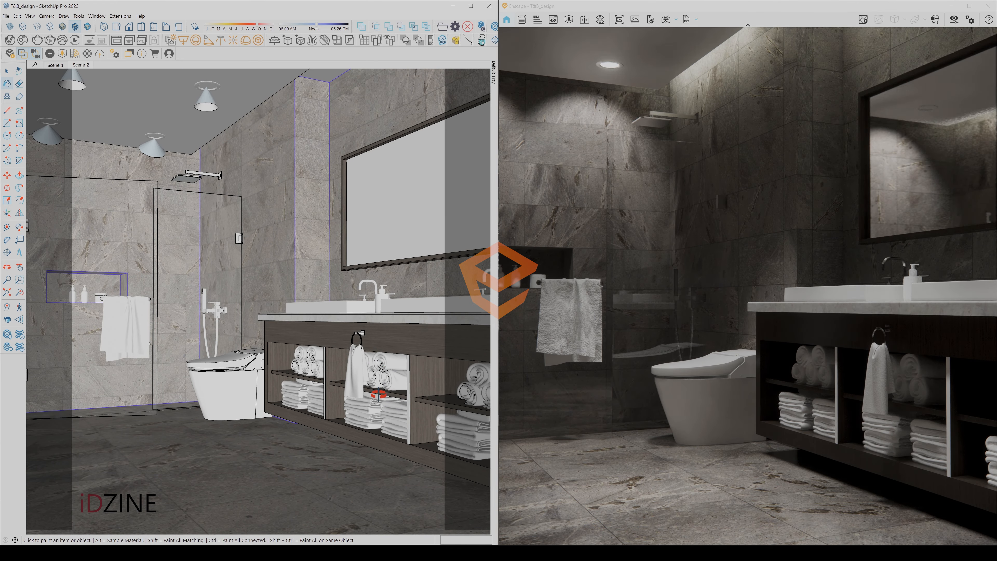
middle_drag(378, 396, 352, 394)
scroll(367, 359, up, 5)
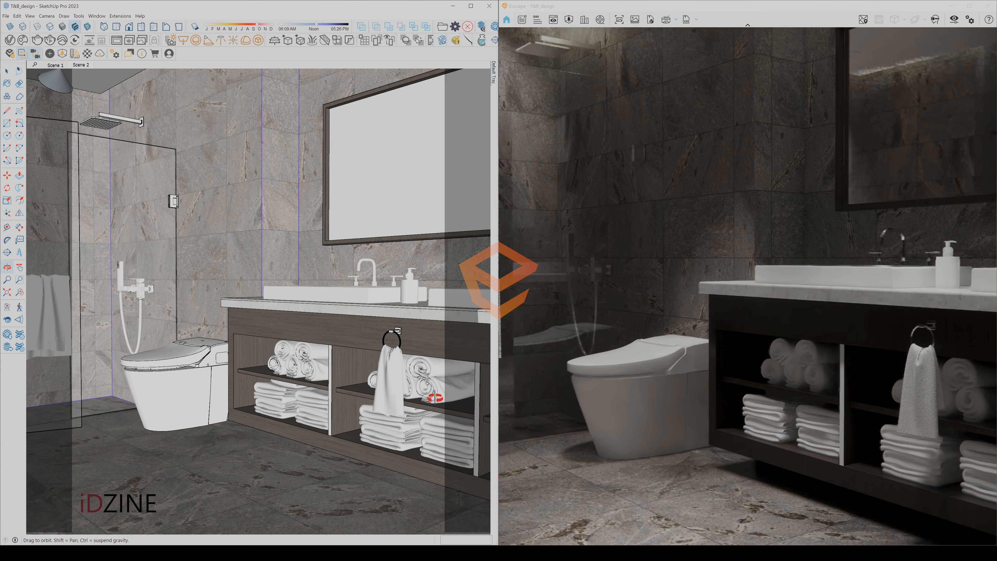
scroll(382, 371, up, 4)
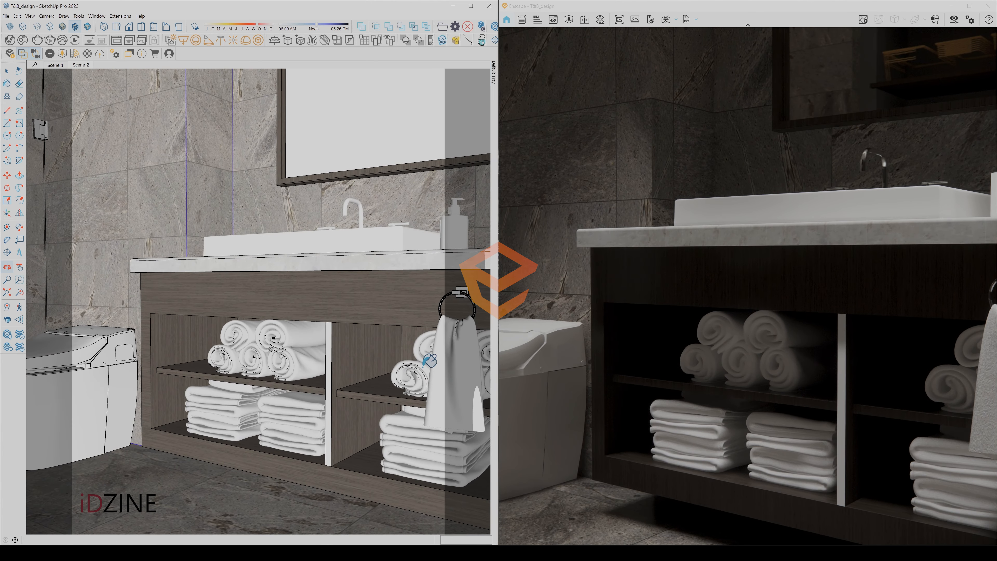
scroll(404, 361, down, 10)
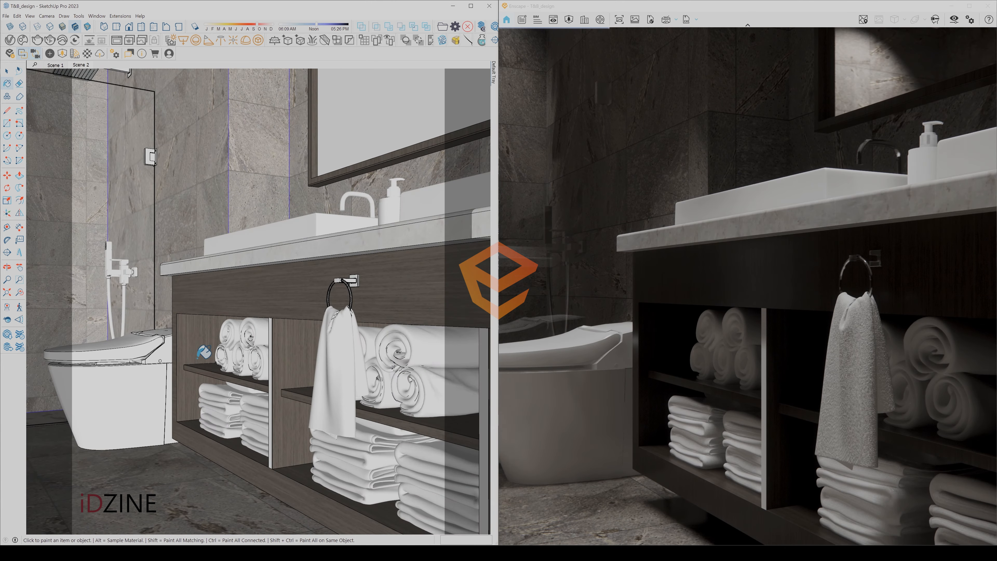
scroll(363, 412, up, 2)
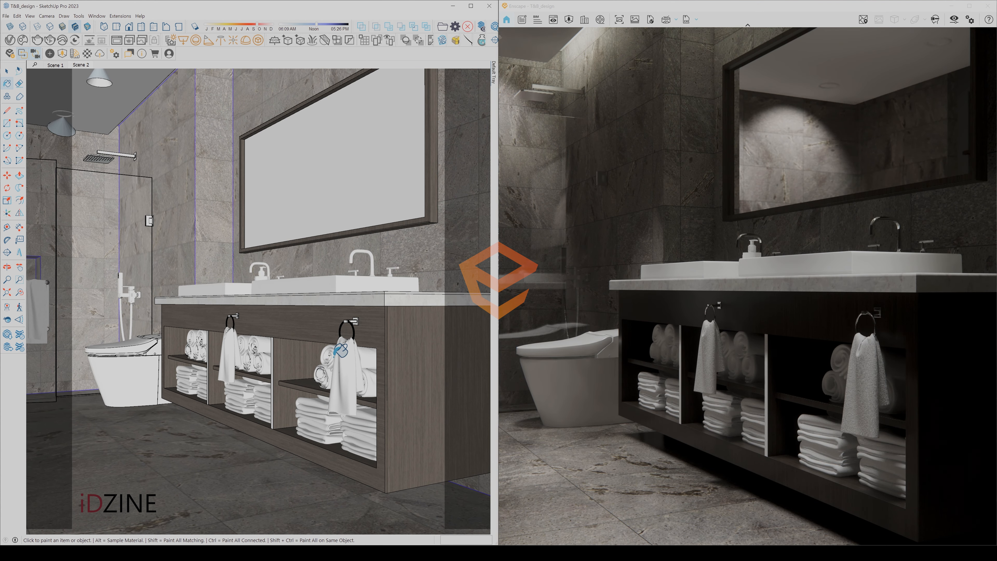
scroll(333, 350, up, 2)
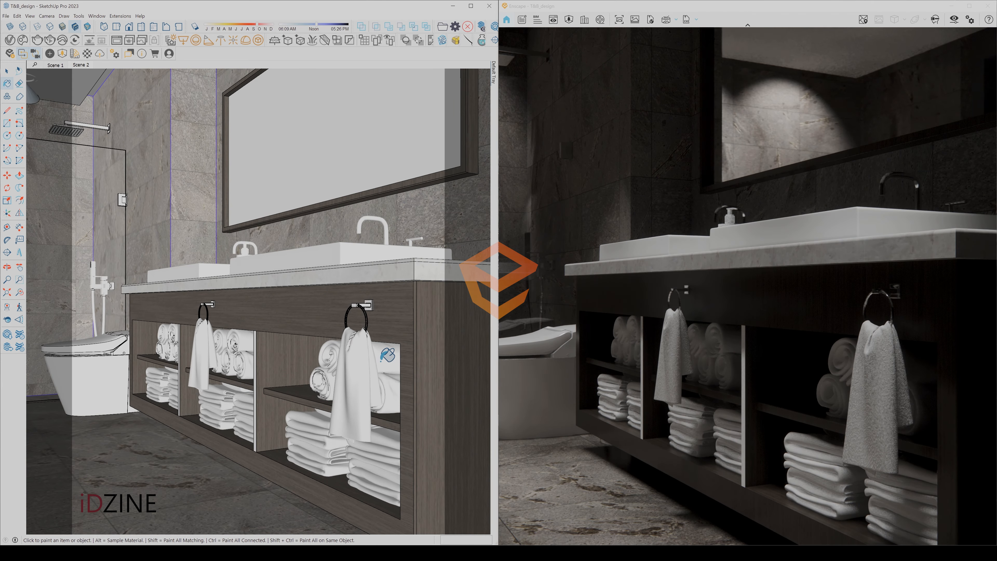
scroll(317, 380, down, 5)
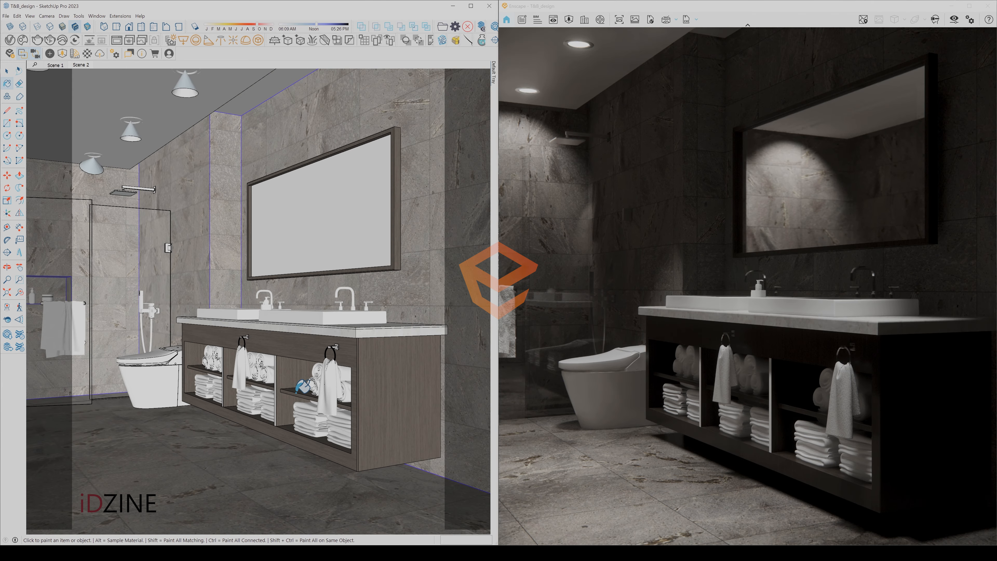
- Apply the Towel Folded material to the stacked towels on the tall cabinet's shelf and restore Scene 2
mouse_move(251, 361)
middle_down()
mouse_move(226, 366)
mouse_move(167, 293)
mouse_move(274, 329)
middle_up()
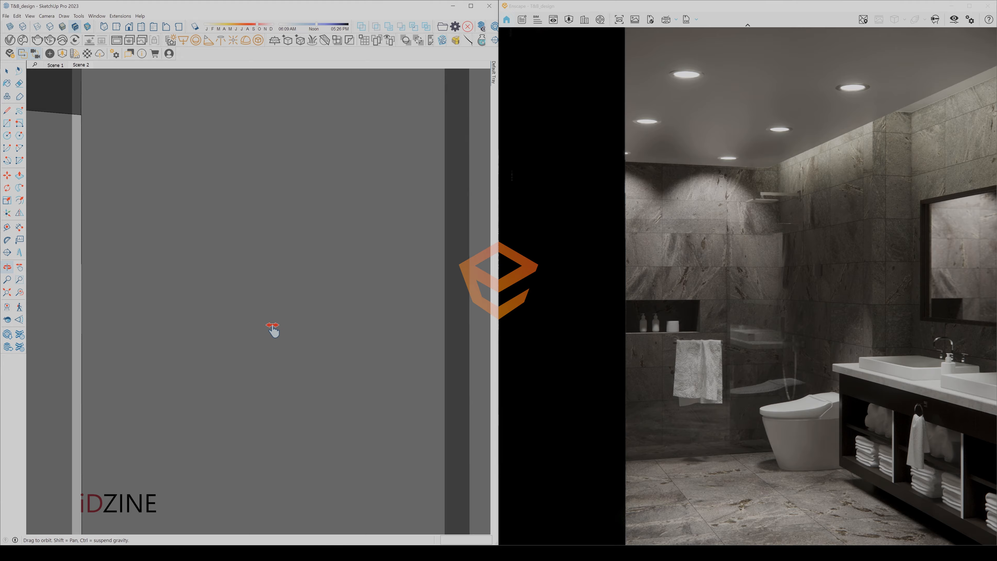
scroll(227, 294, up, 4)
mouse_move(227, 294)
middle_down()
mouse_move(202, 306)
mouse_move(232, 296)
middle_up()
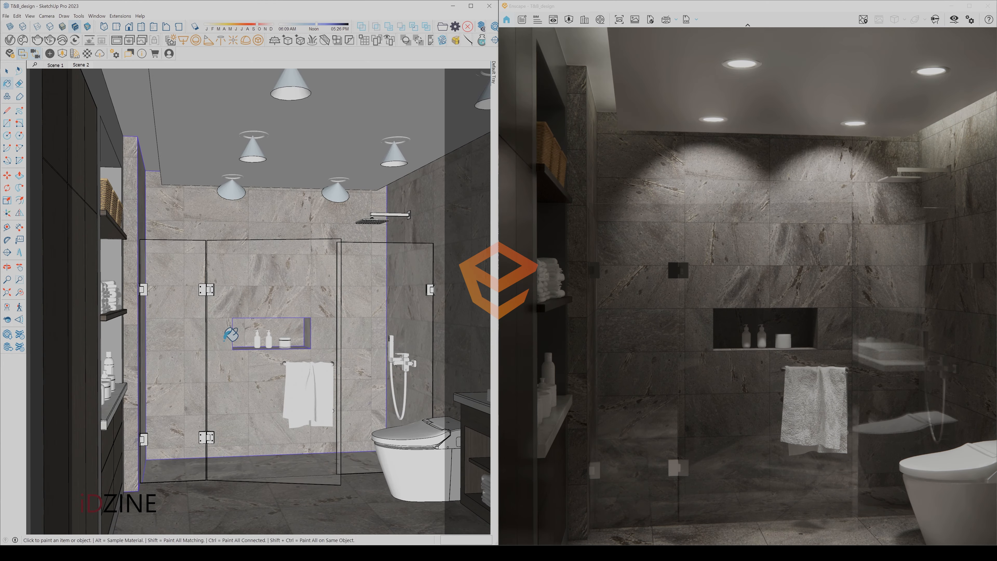
middle_drag(184, 335, 201, 332)
mouse_move(186, 280)
middle_down()
mouse_move(144, 280)
mouse_move(186, 284)
mouse_move(126, 292)
middle_up()
scroll(126, 282, up, 5)
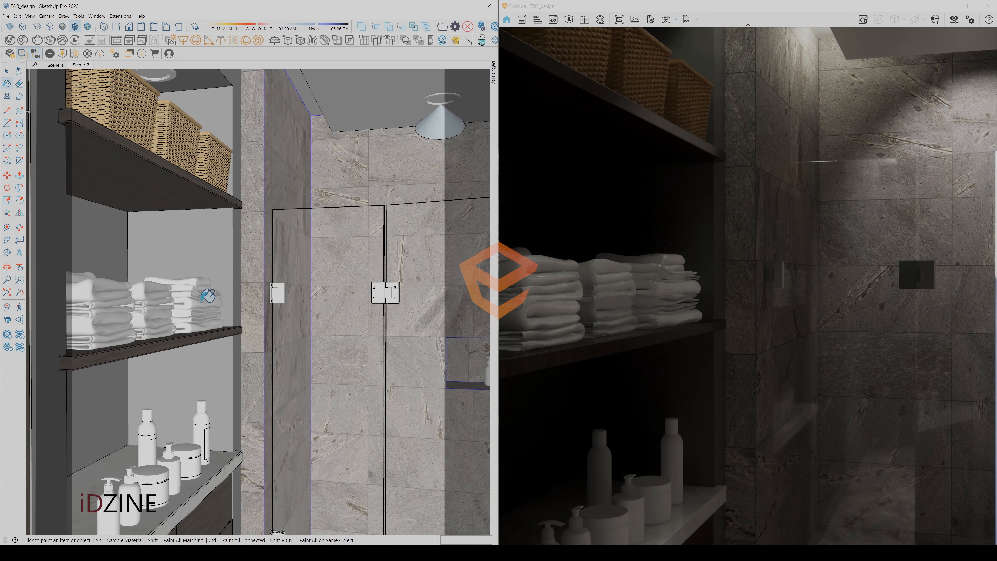
click(7, 71)
click(82, 66)
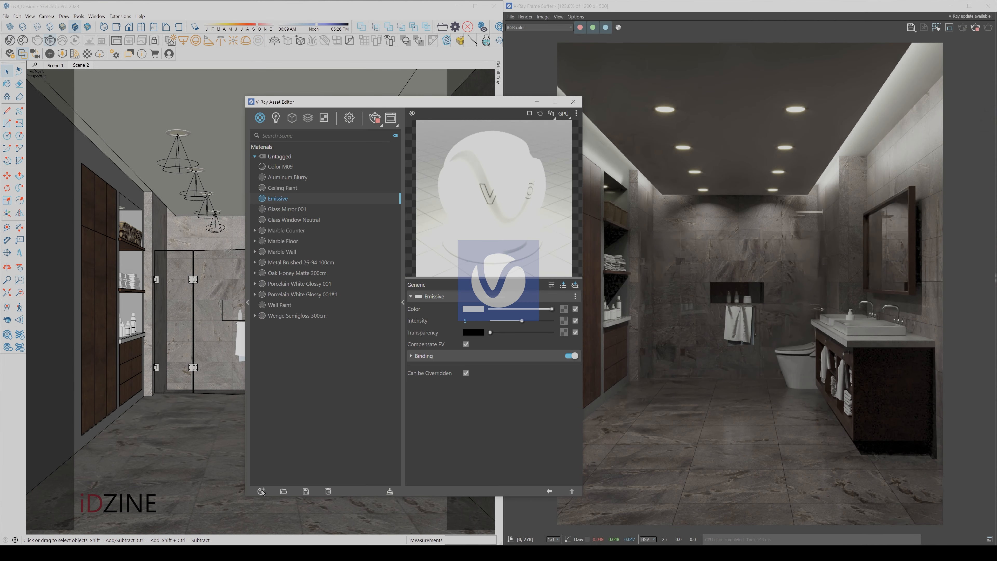
- In the V-Ray version of the model, create a new Generic material in the Asset Editor and rename it Towel Hang
click(261, 491)
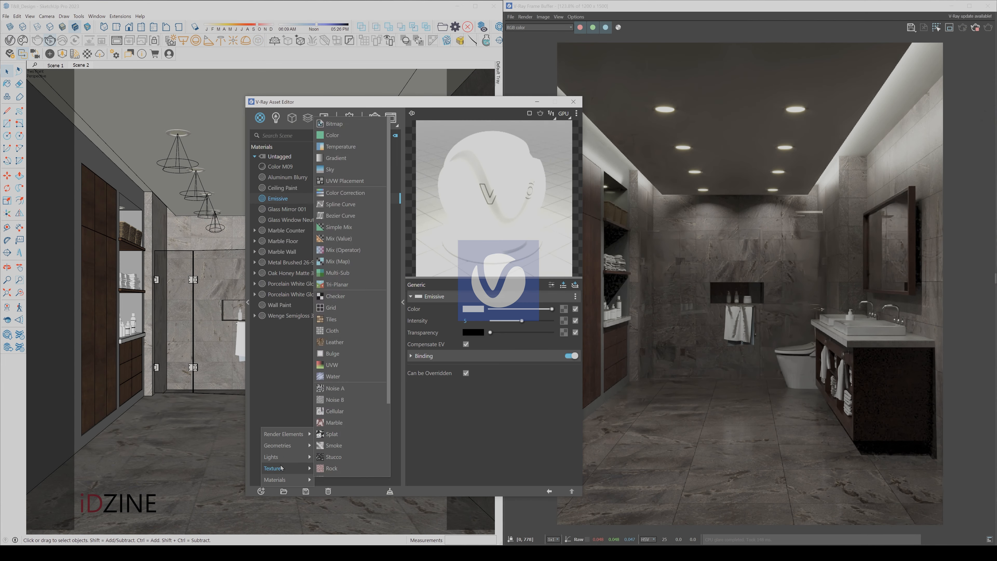
mouse_move(287, 474)
click(345, 342)
right_click(311, 208)
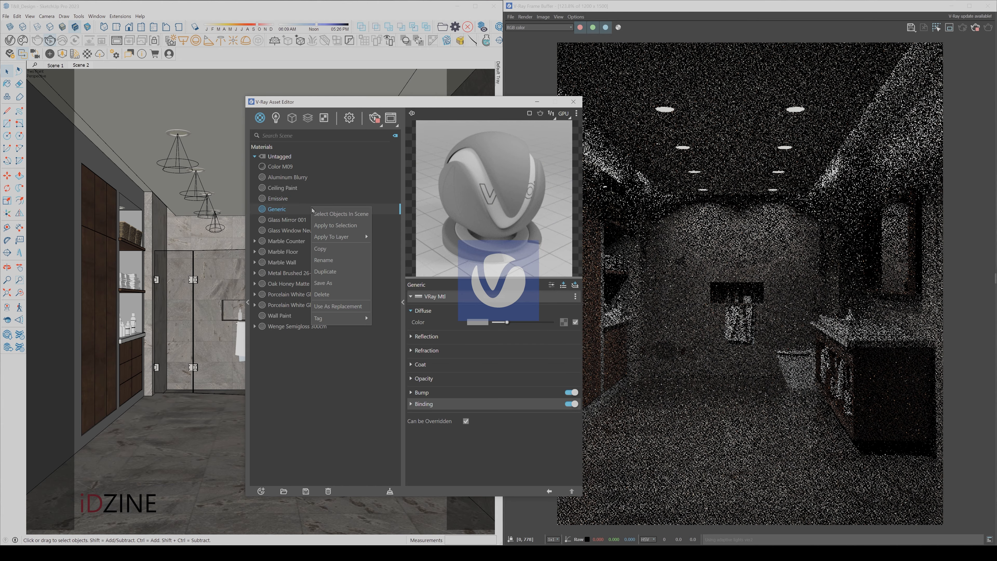
click(345, 260)
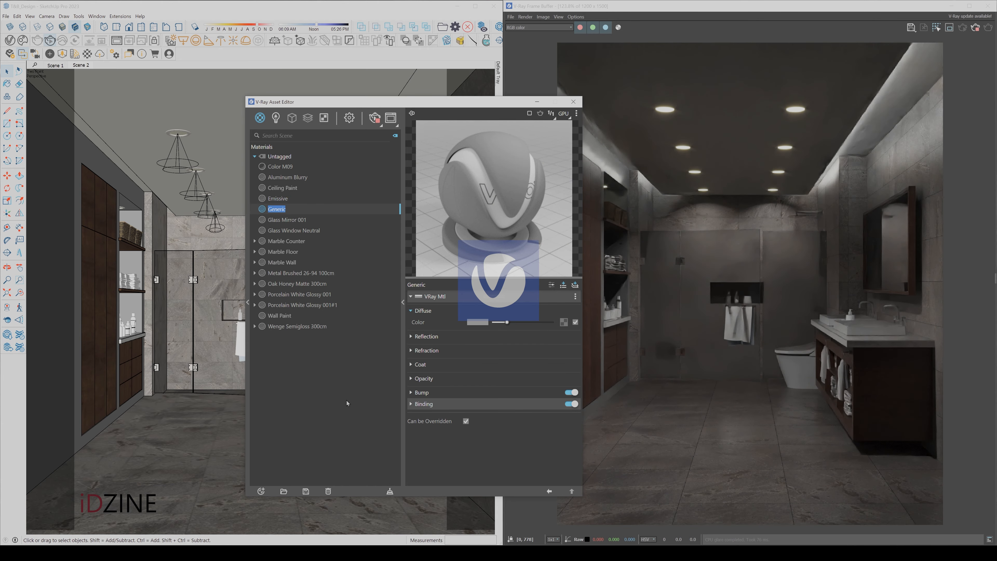
text(Towel Hang)
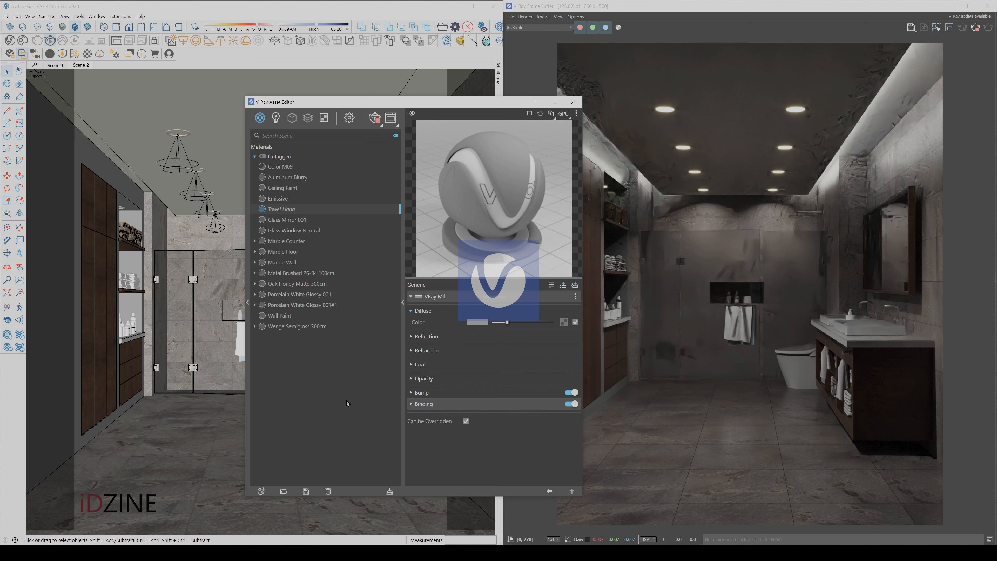
key(Return)
- Load TowelCotton001_COL_1K from the PBR TowelCotton001 folder as a bitmap for the Towel Hang material's diffuse color
click(564, 322)
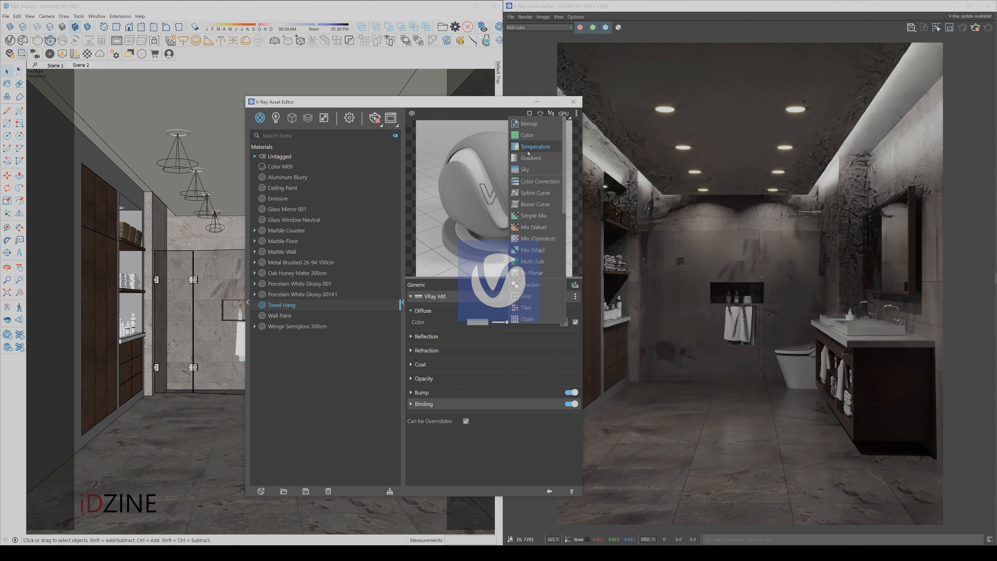
click(537, 124)
click(283, 127)
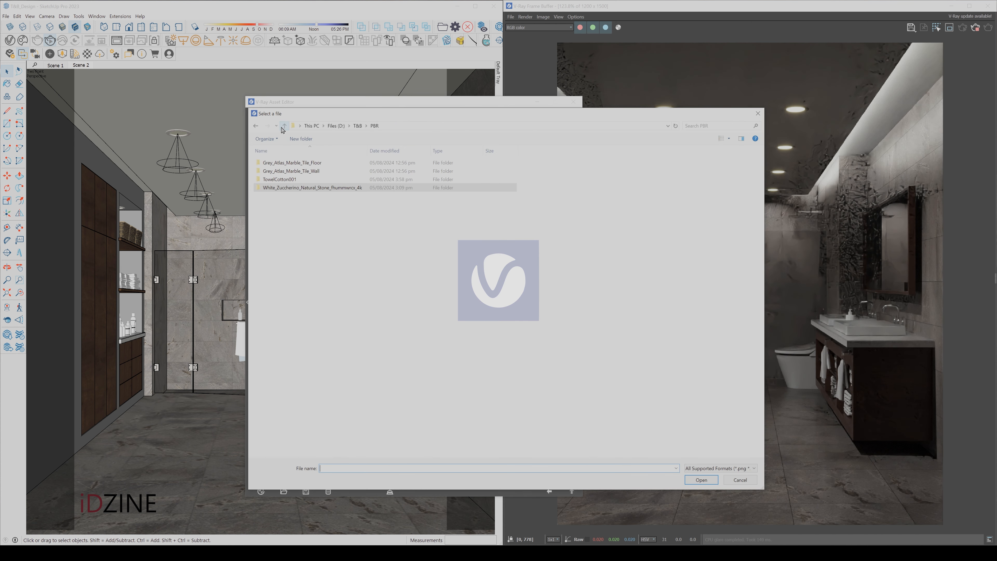
double_click(292, 180)
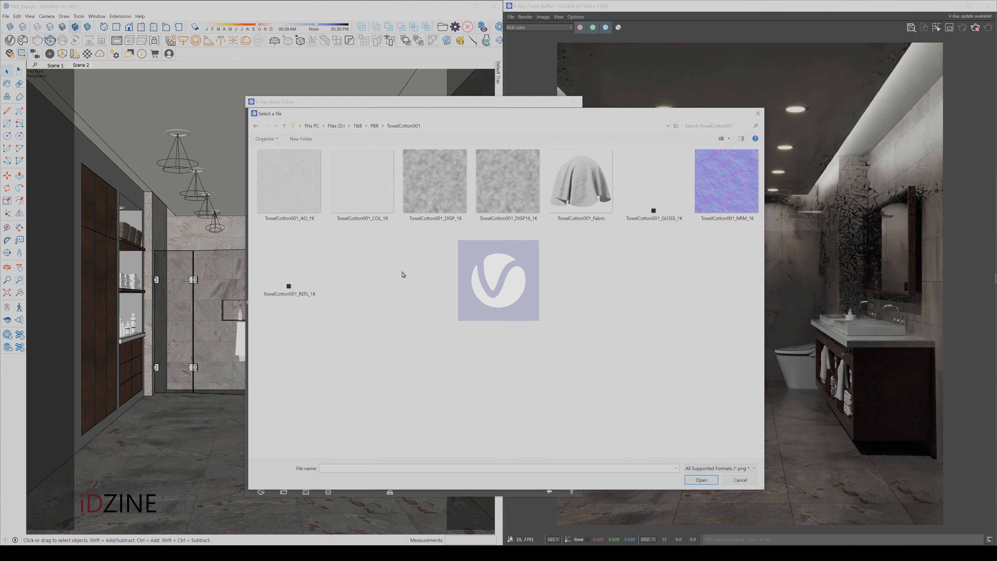
click(702, 479)
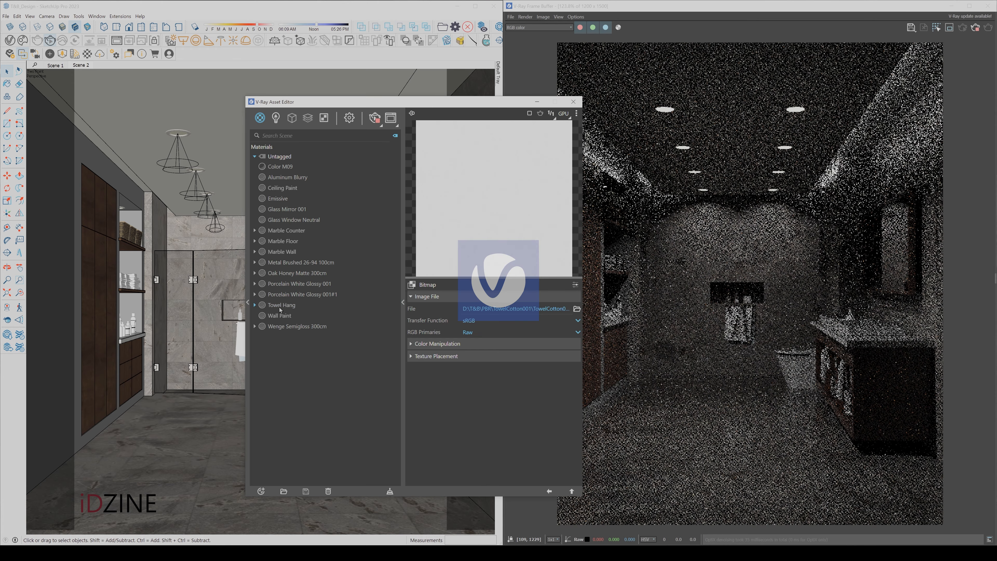
- Load TowelCotton001_DISP16_1K as a bitmap for the Towel Hang material's bump map and set the bump amount to 1.6
click(411, 393)
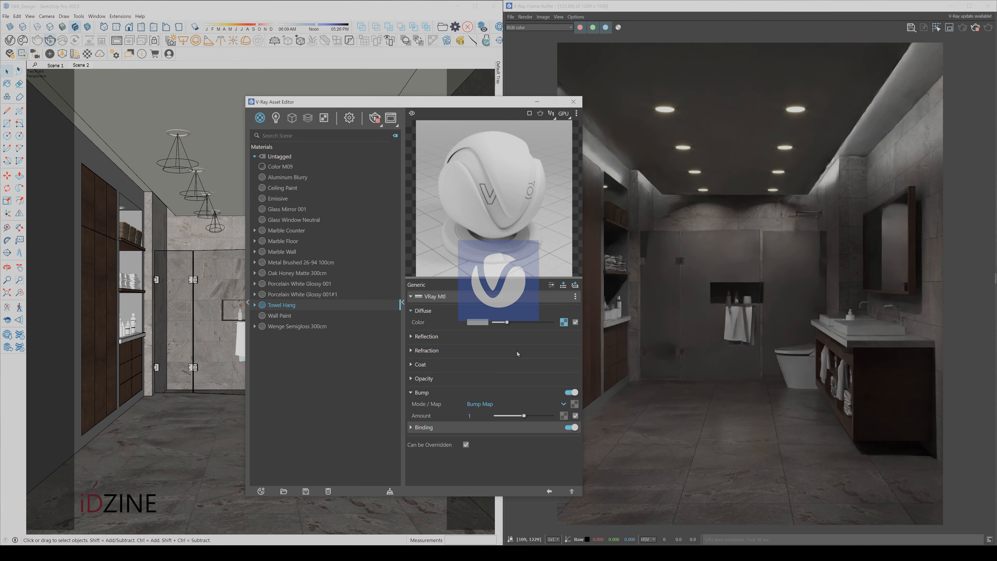
click(574, 404)
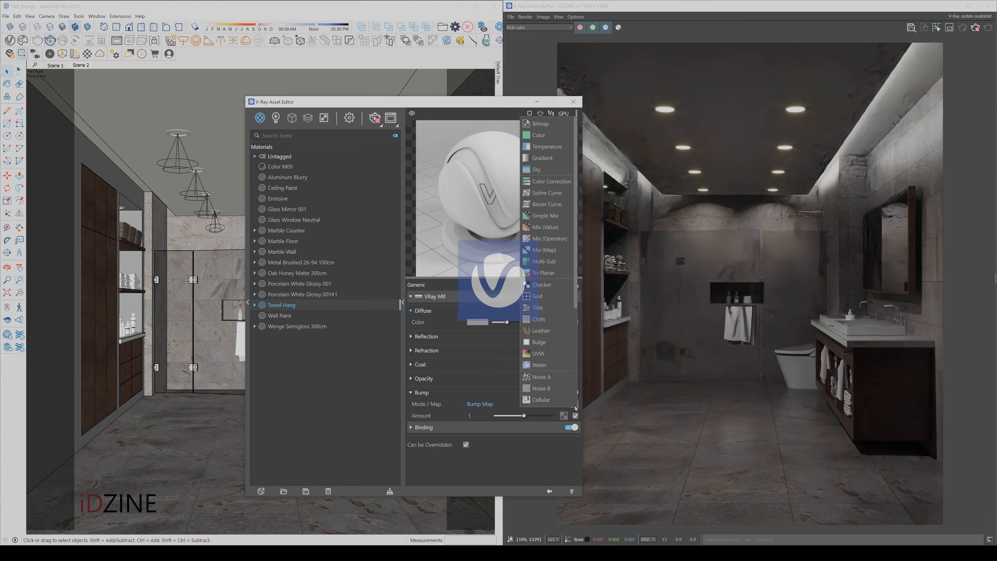
click(541, 124)
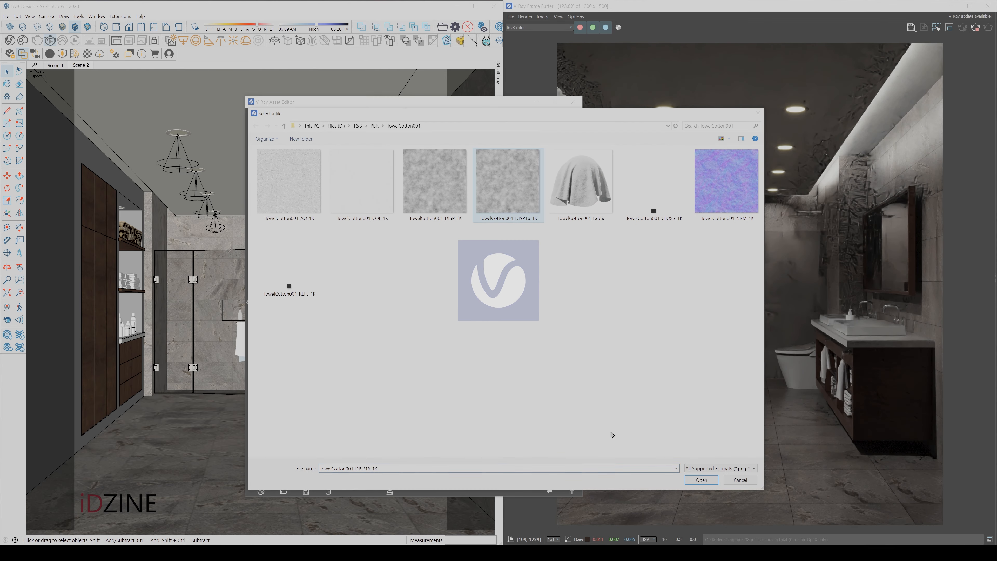
click(697, 479)
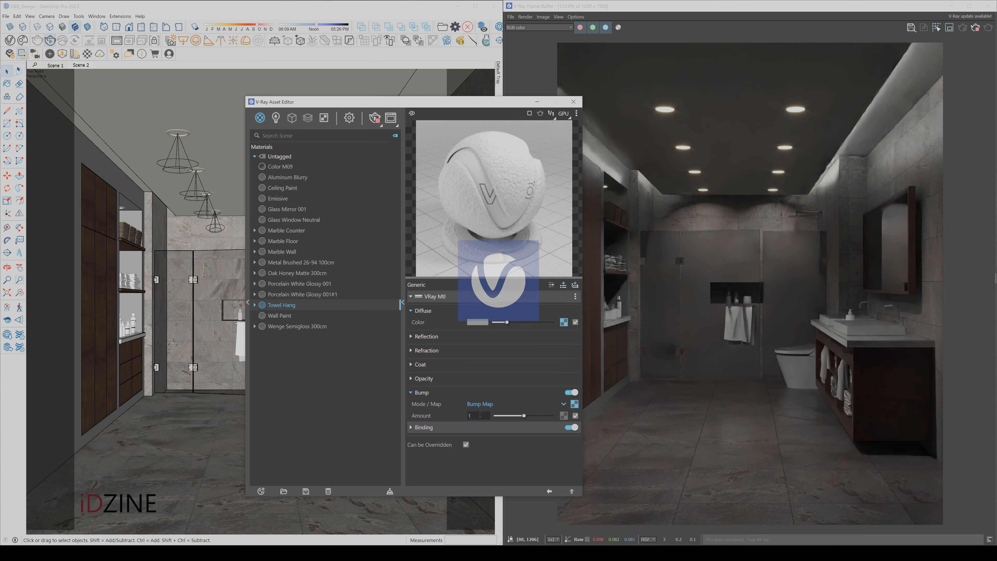
text(1.6)
key(Return)
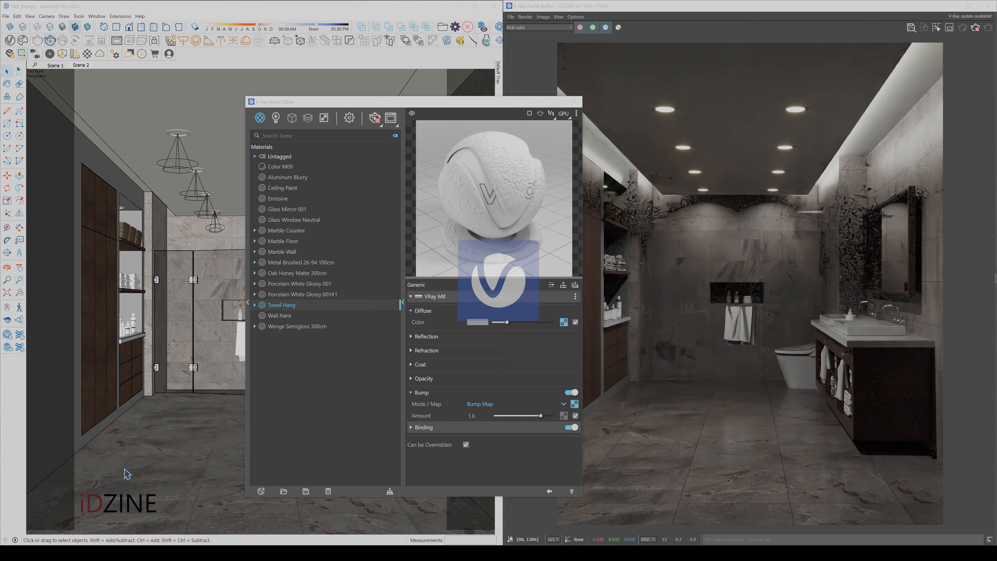
- Apply the Towel Hang material to the towel hanging below the shower niche and the two towels hanging on the vanity
drag(368, 102, 451, 65)
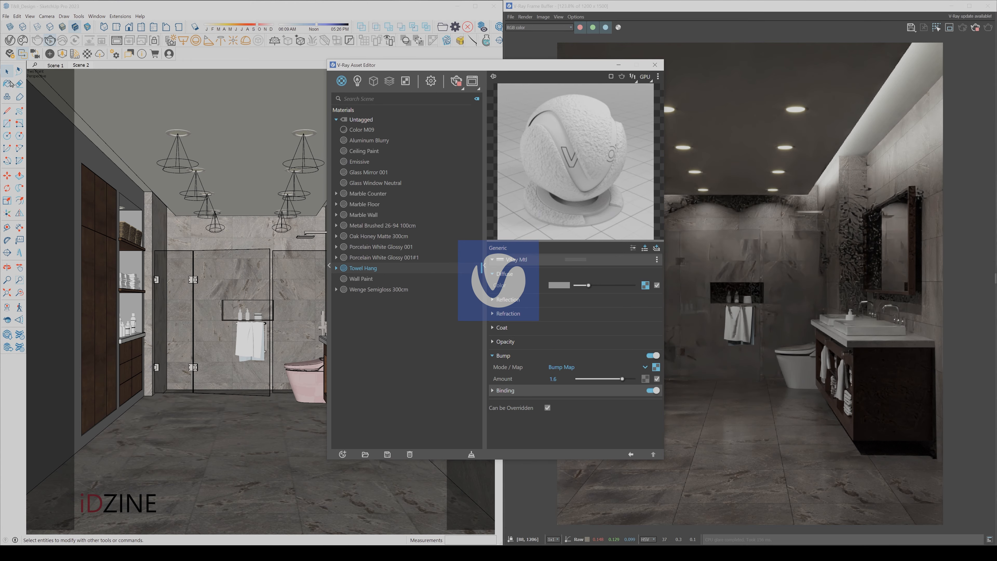
scroll(248, 333, up, 5)
key(space)
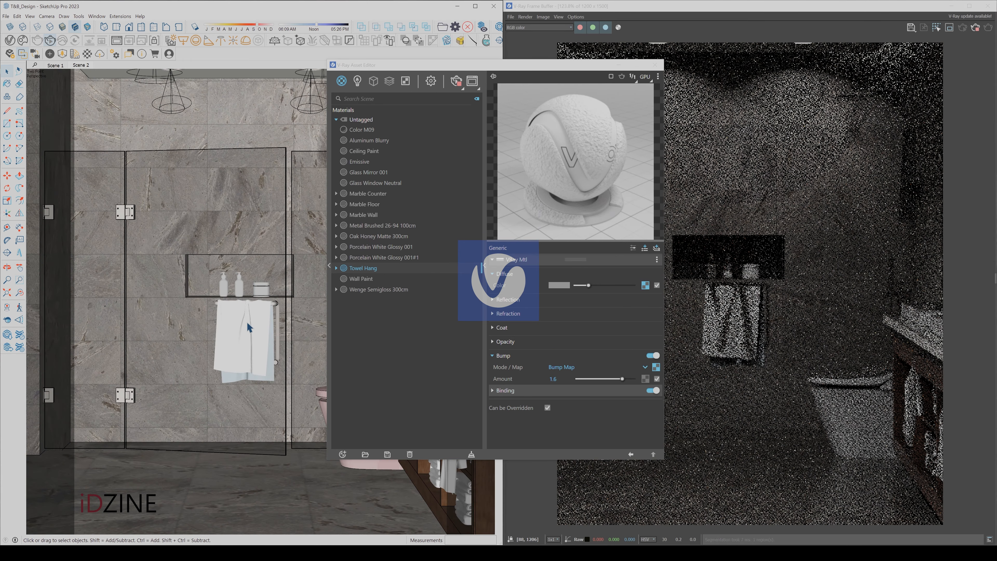
click(248, 327)
right_click(366, 268)
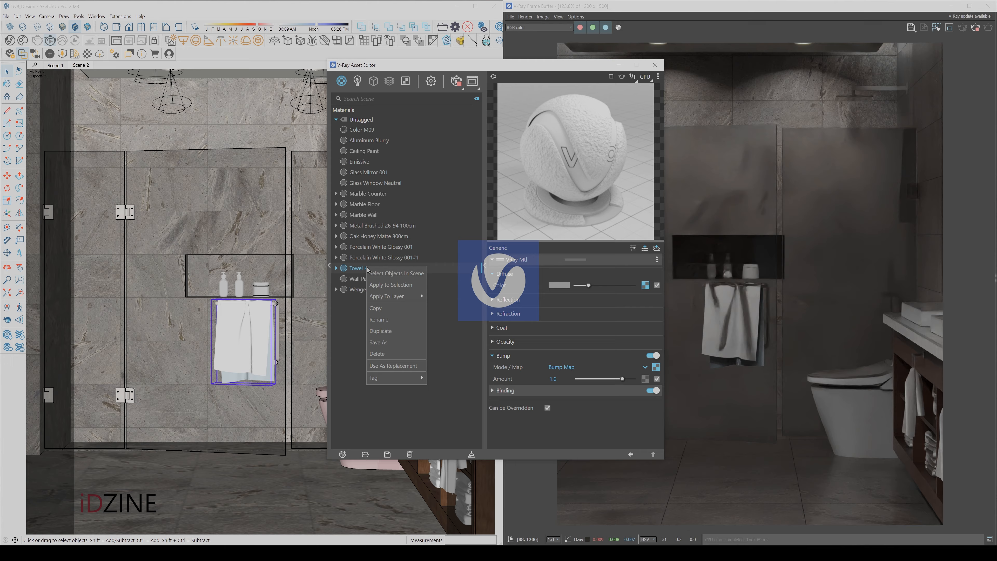
click(393, 288)
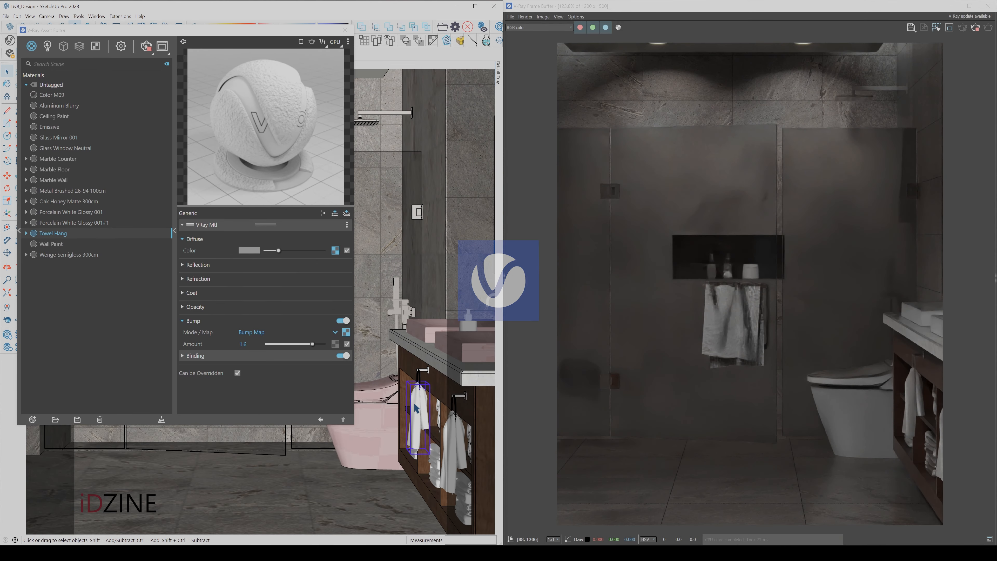
right_click(79, 234)
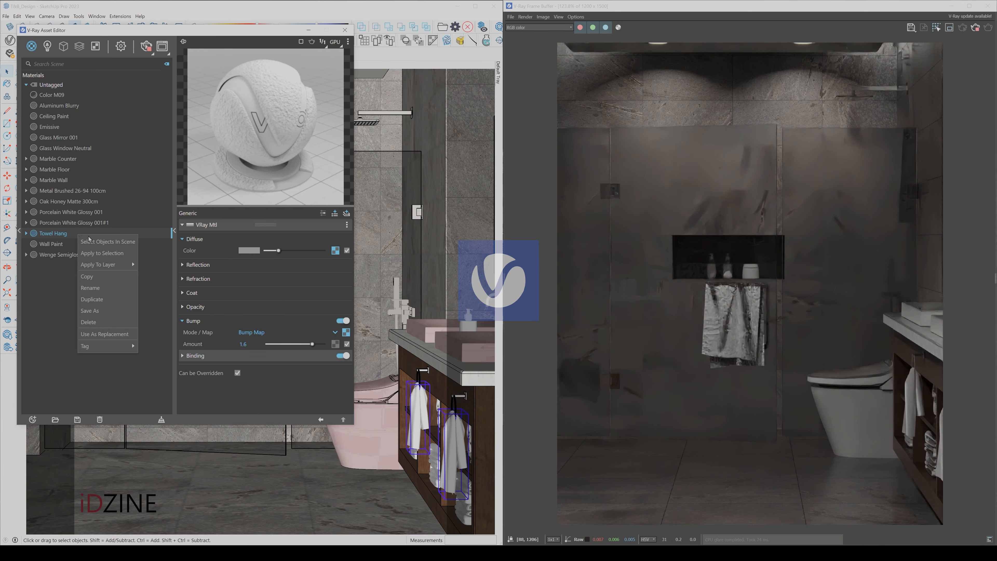
click(120, 255)
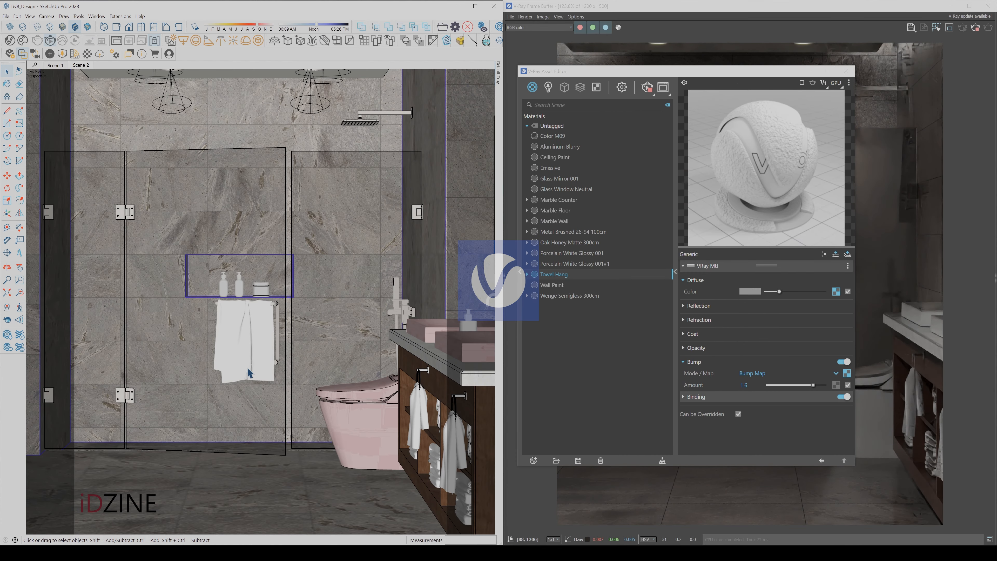
- Add a new V-Ray Fur geometry in the Asset Editor with the shower's hanging towel in close view
scroll(248, 367, up, 5)
mouse_move(751, 73)
mouse_down()
mouse_move(690, 81)
mouse_move(736, 81)
mouse_up()
scroll(274, 212, up, 2)
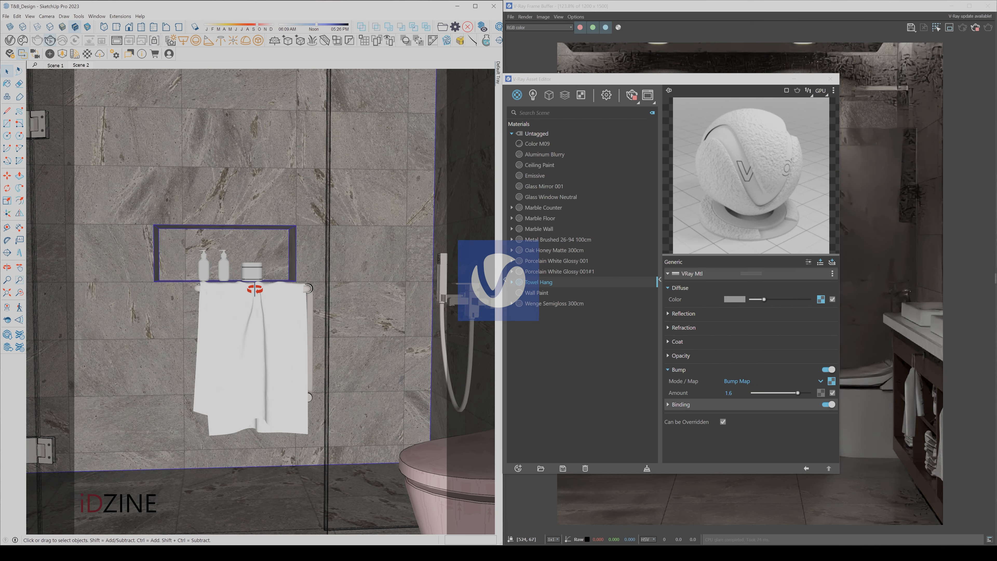
middle_drag(254, 290, 289, 279)
shift+middle_drag(284, 330, 283, 252)
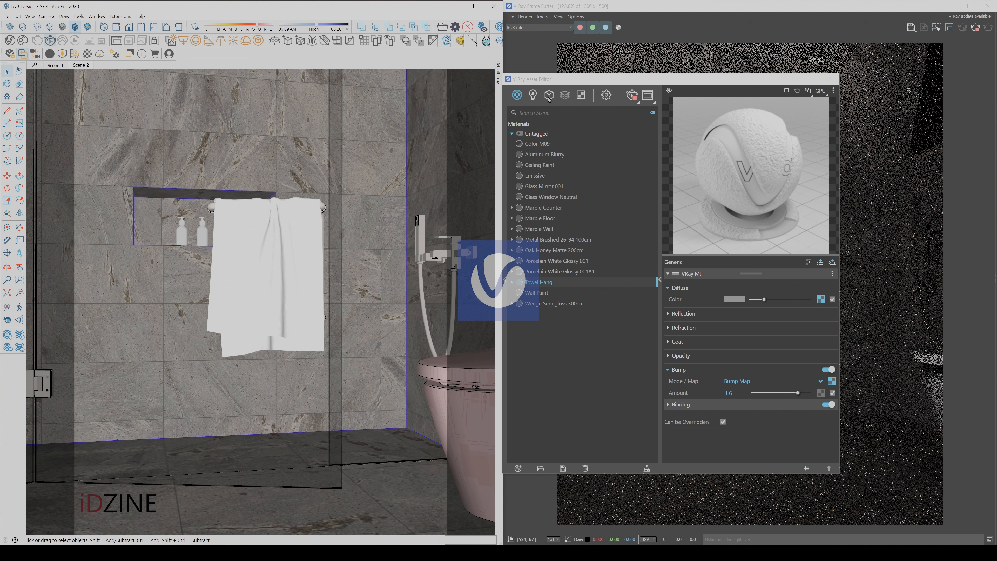
click(548, 99)
click(575, 164)
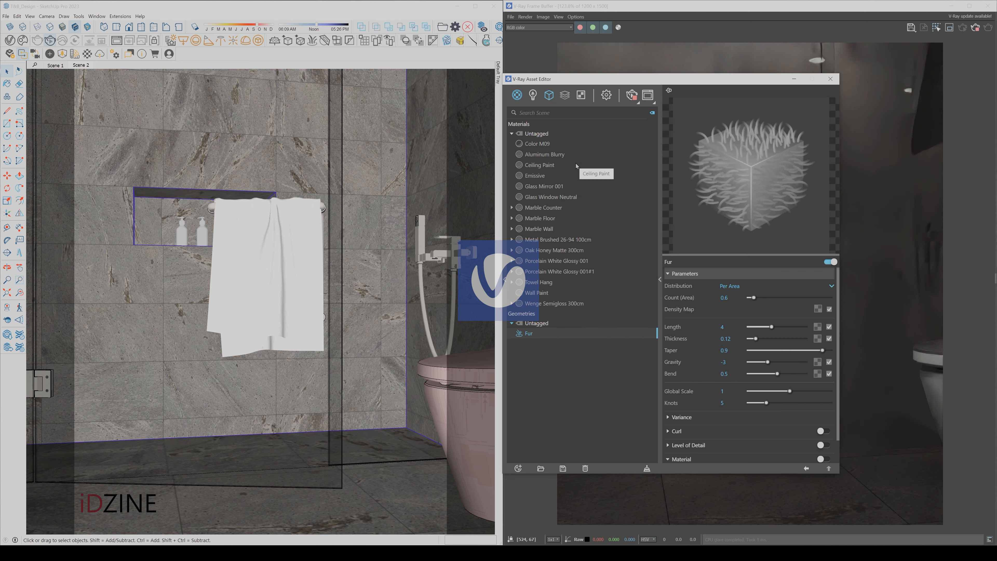
- Set the Fur geometry's distribution to Per Face, its length to 0.36 and its thickness to 0.06
click(550, 96)
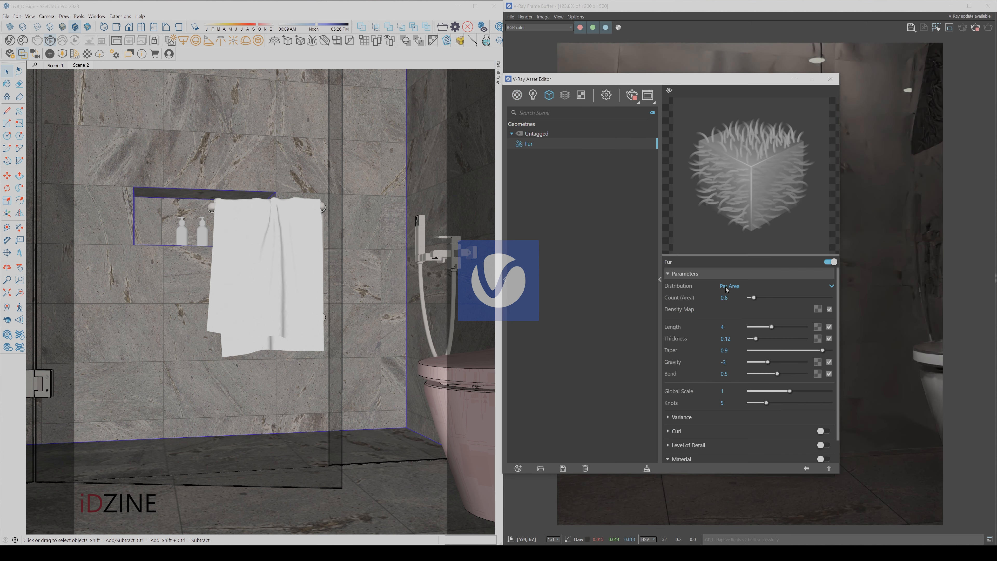
click(726, 290)
click(747, 297)
key(Return)
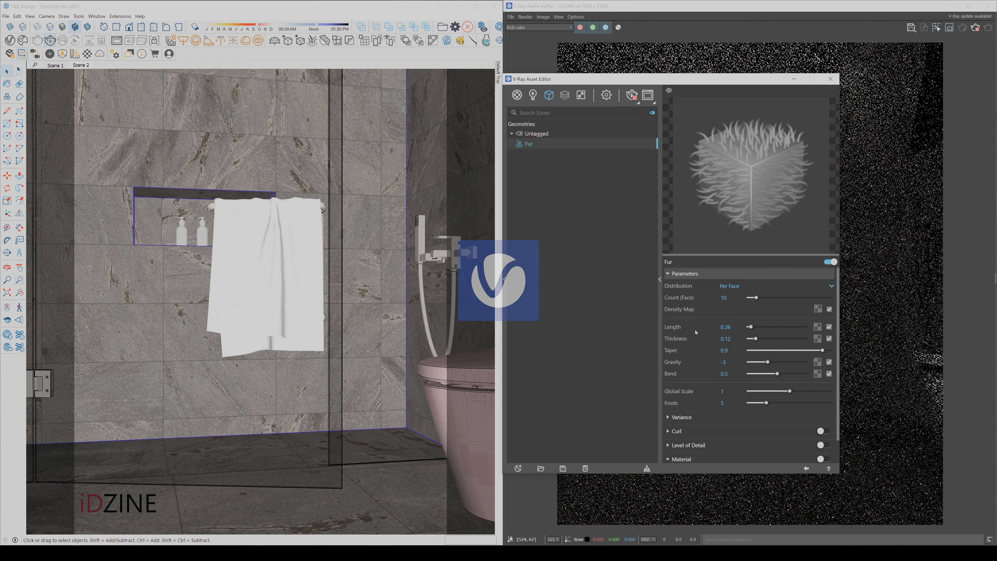
key(Tab)
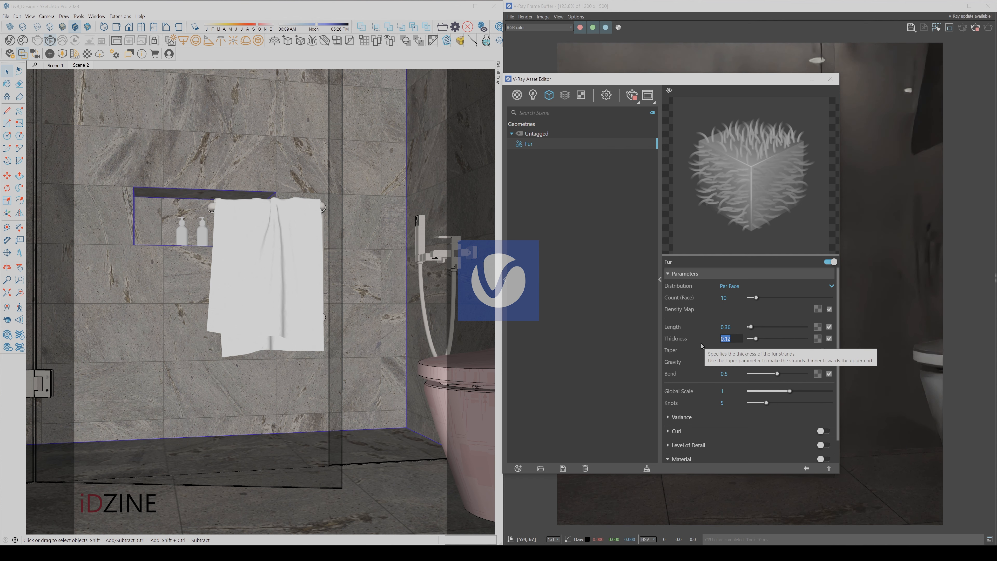
text(0.)
key(Return)
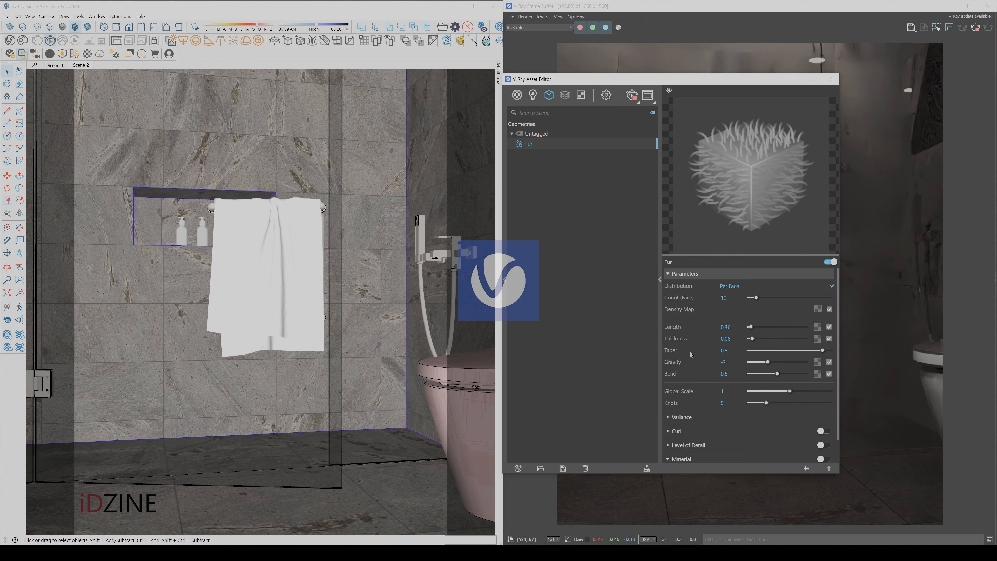
- Set the Fur geometry's taper to 0.2, gravity to -1.4 and bend to 0.2
click(732, 347)
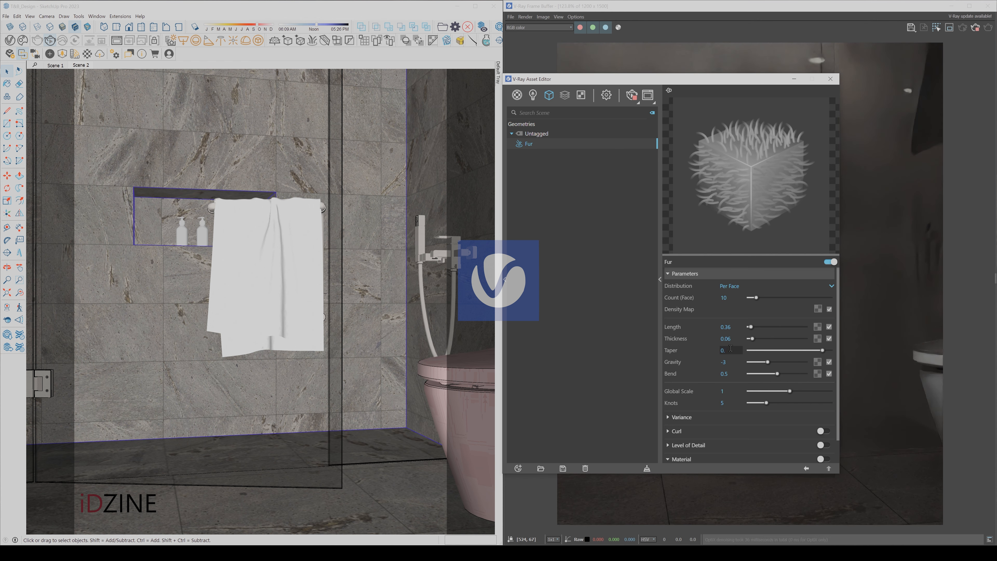
key(Return)
click(733, 362)
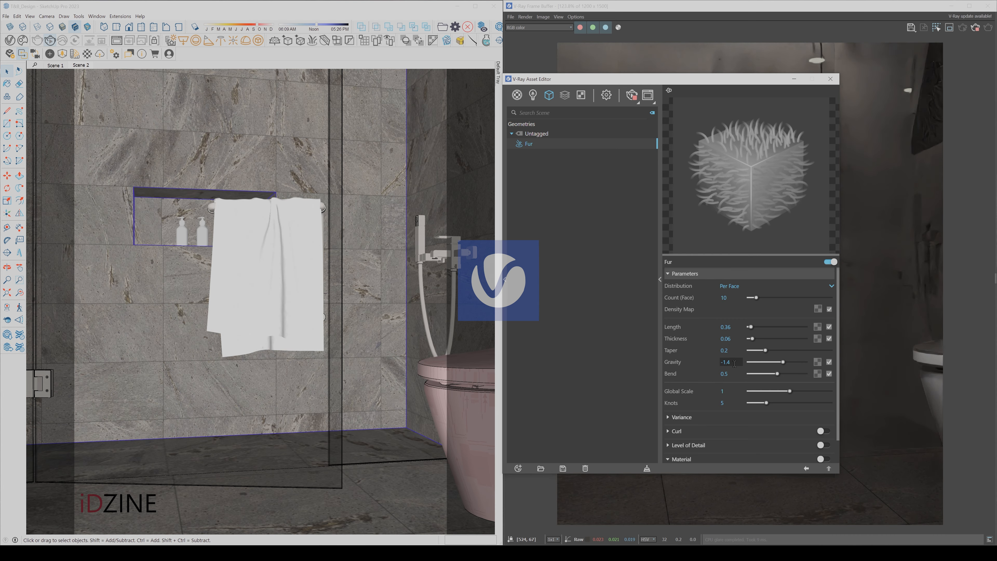
key(Return)
click(733, 374)
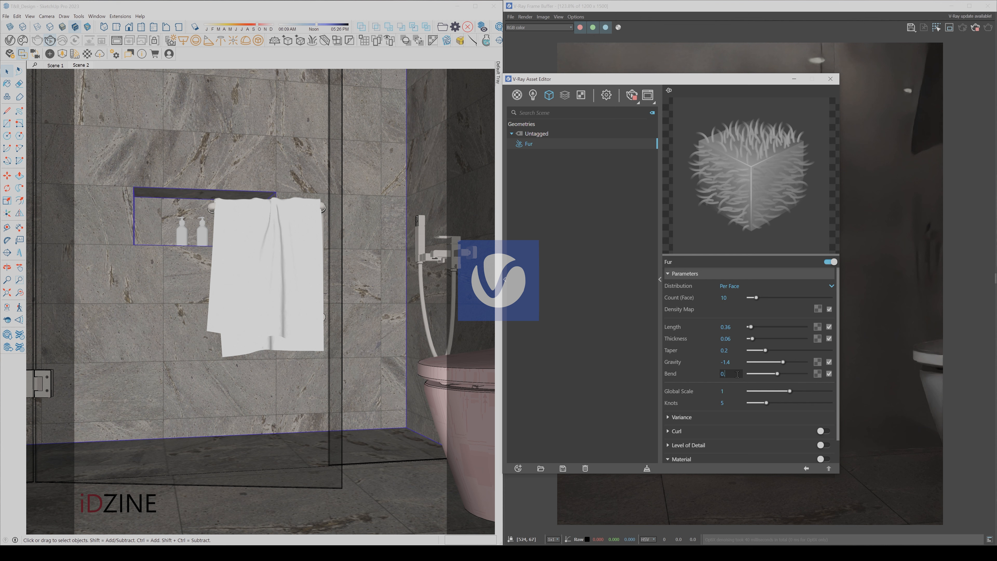
key(Return)
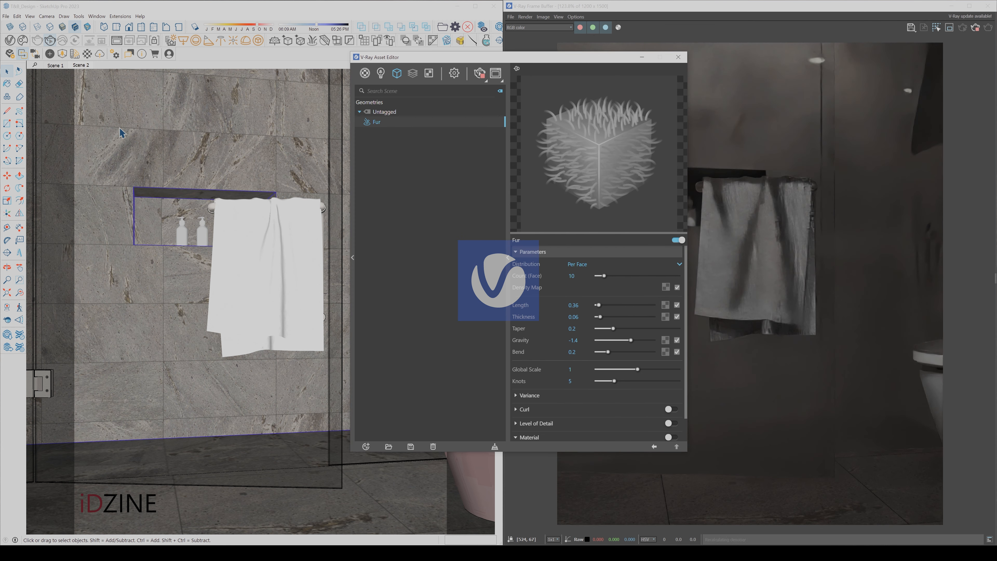
- Add the Fur geometry to the towel hanging in the shower and expand the fur's Variance settings
click(254, 225)
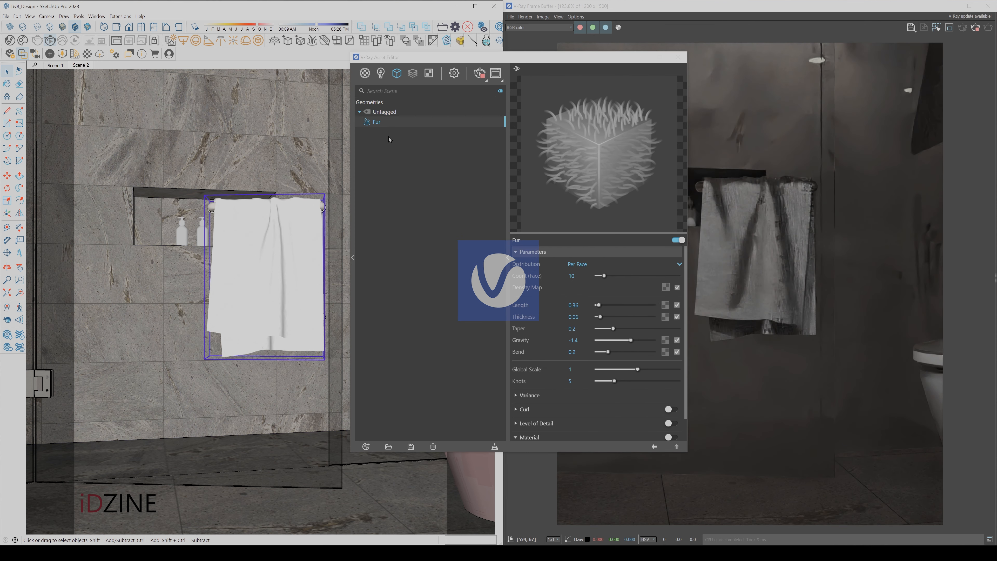
right_click(393, 122)
click(431, 139)
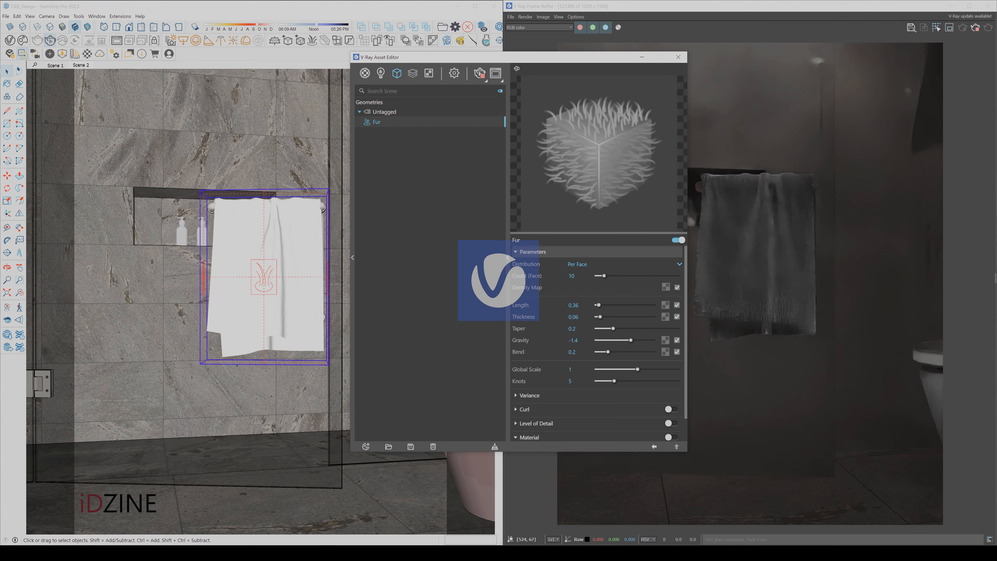
click(516, 395)
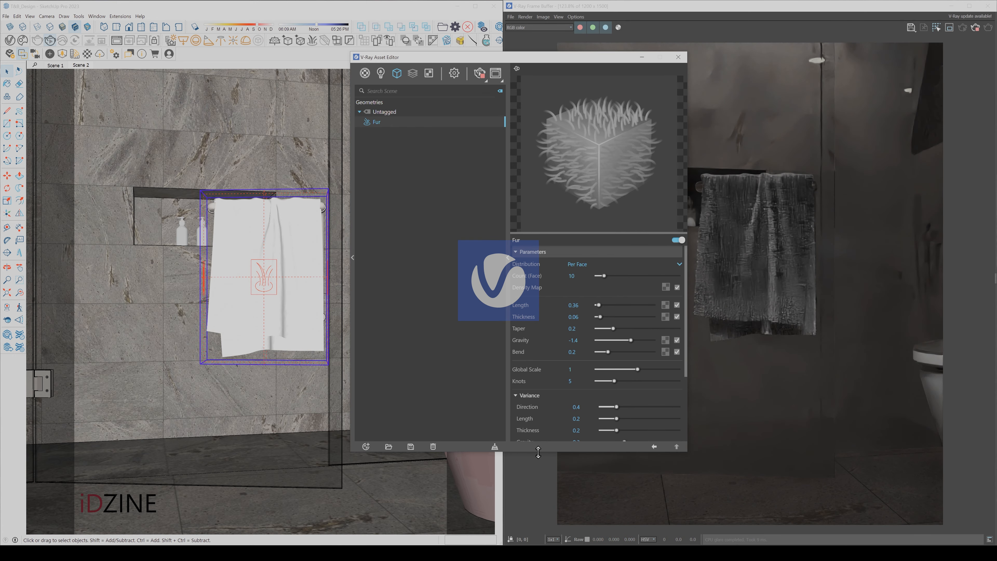
drag(542, 452, 542, 506)
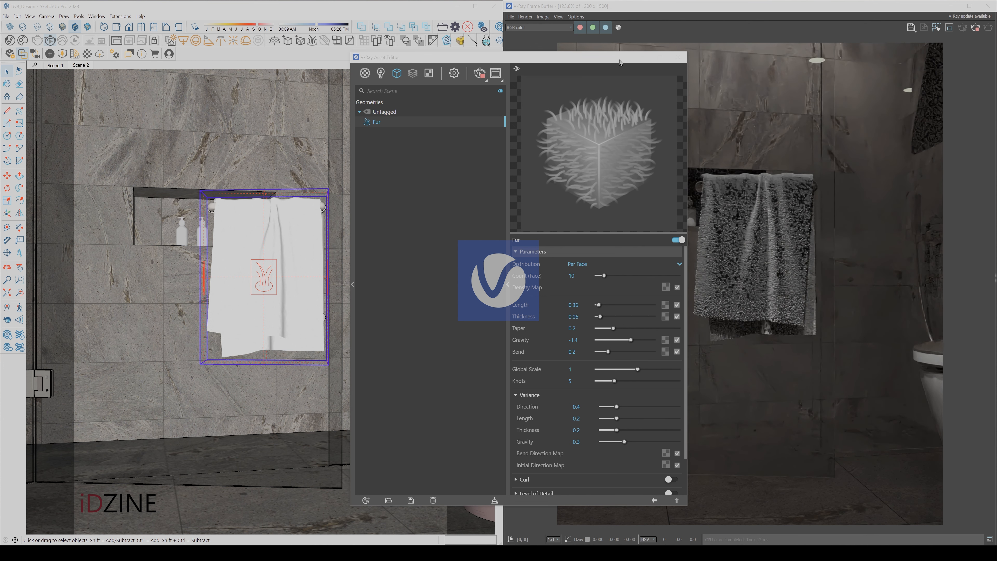
drag(617, 64, 567, 58)
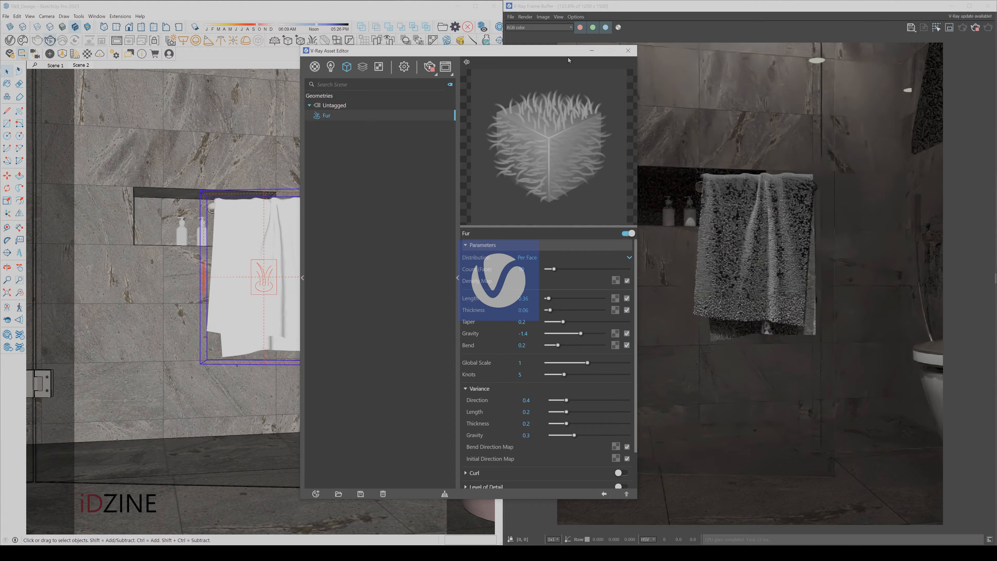
- With the vanity's towel shelves in view, create a new Generic material in the Asset Editor
click(594, 51)
scroll(333, 224, down, 3)
mouse_move(378, 219)
middle_down()
mouse_move(264, 220)
mouse_move(375, 227)
mouse_move(162, 194)
middle_up()
mouse_move(316, 239)
middle_down()
mouse_move(222, 260)
mouse_move(235, 290)
mouse_move(245, 283)
middle_up()
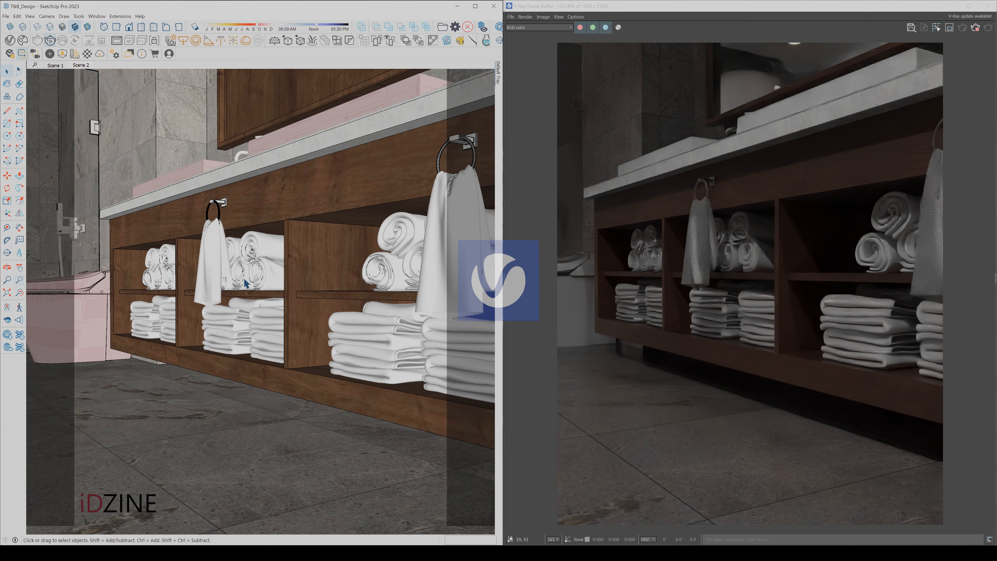
shift+middle_drag(263, 286, 193, 280)
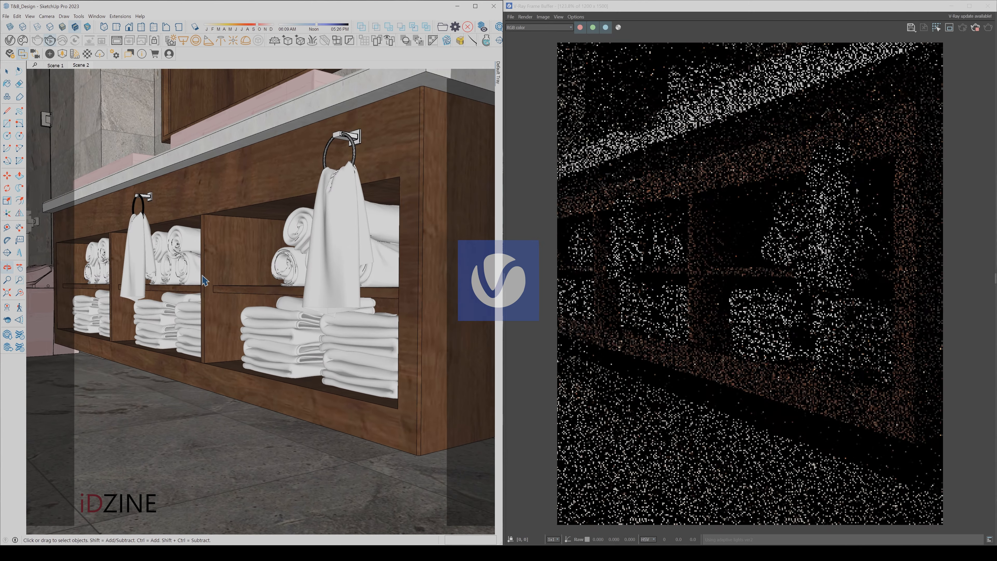
click(44, 54)
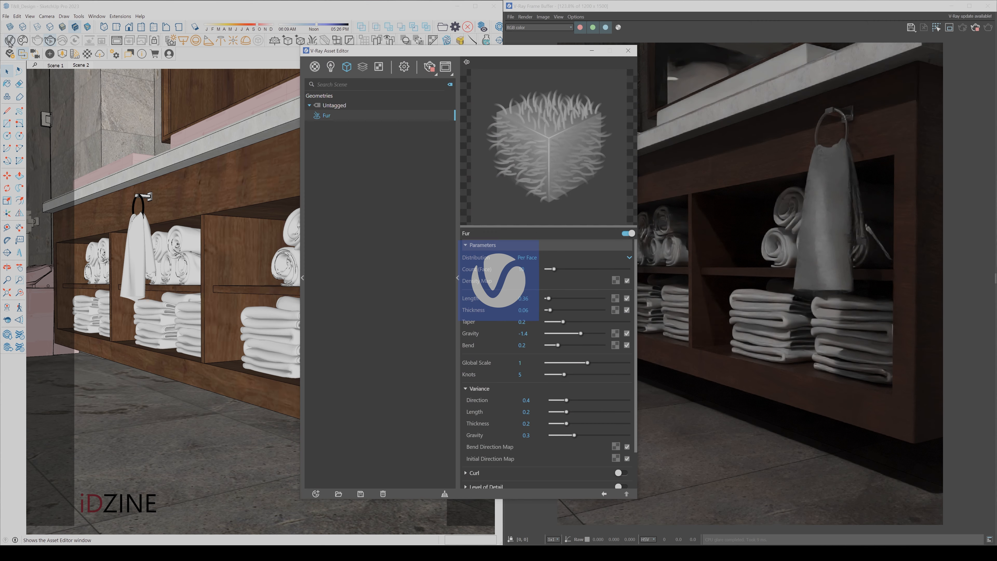
click(316, 494)
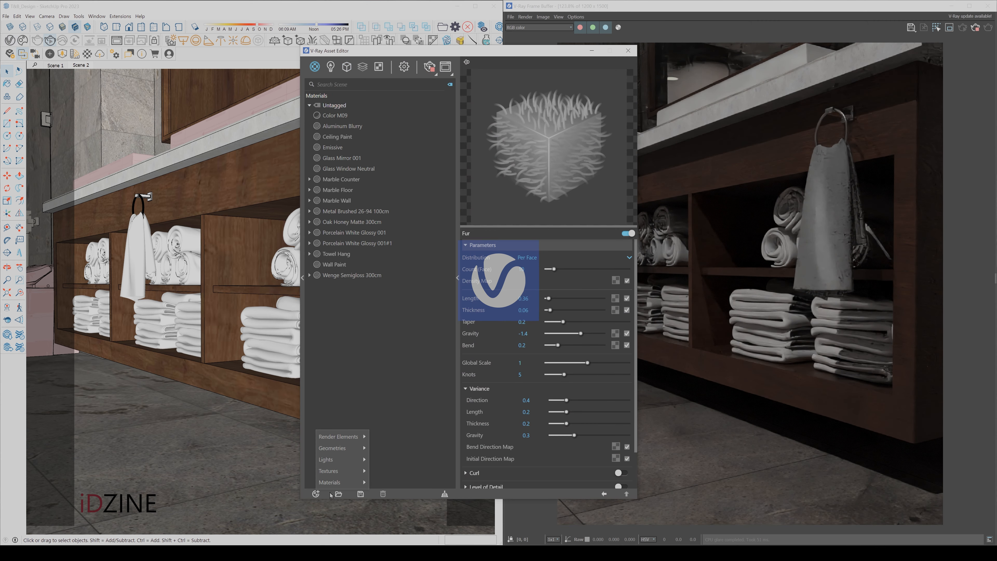
mouse_move(337, 481)
click(395, 344)
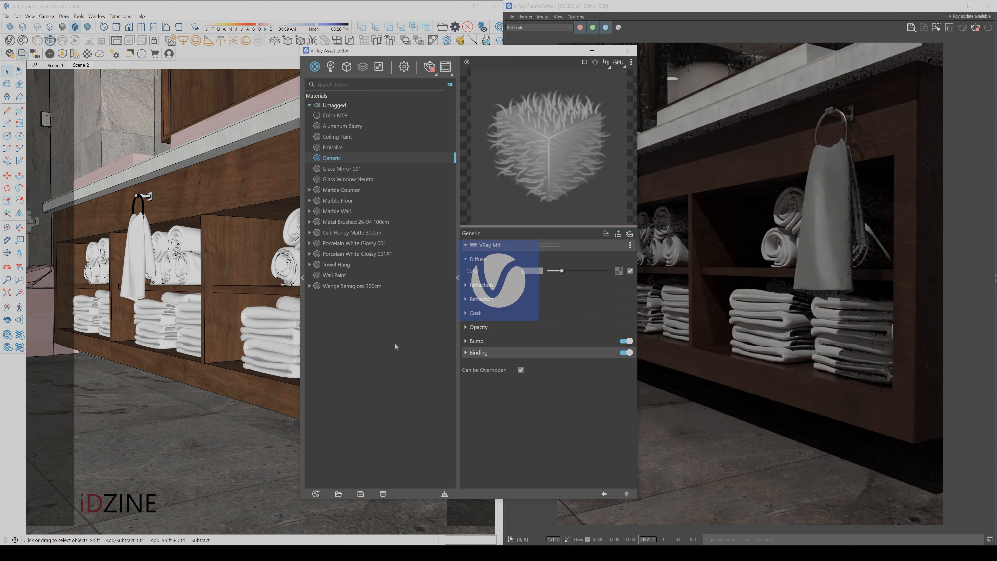
- Rename the new Generic material as Towel Folded
right_click(385, 160)
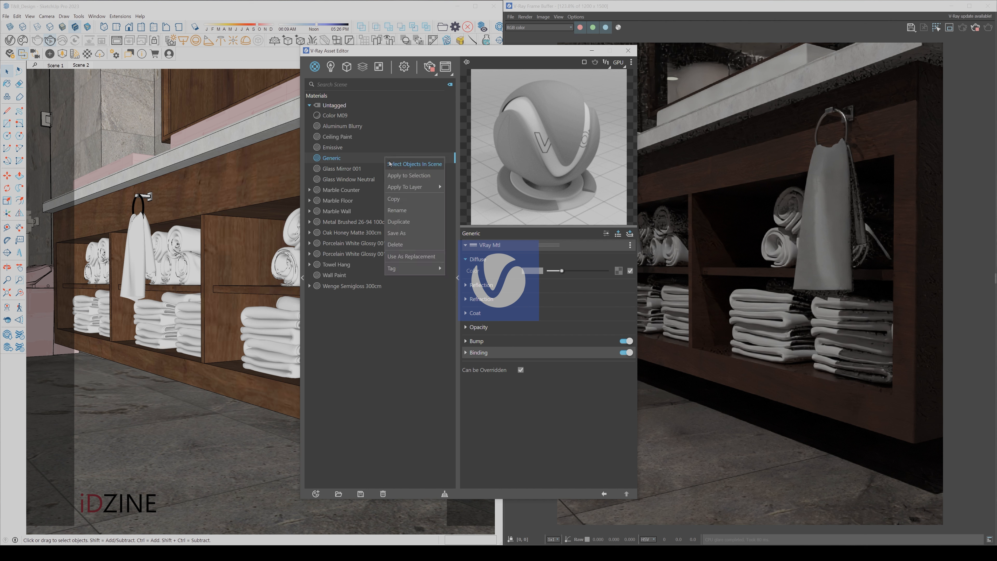
click(401, 212)
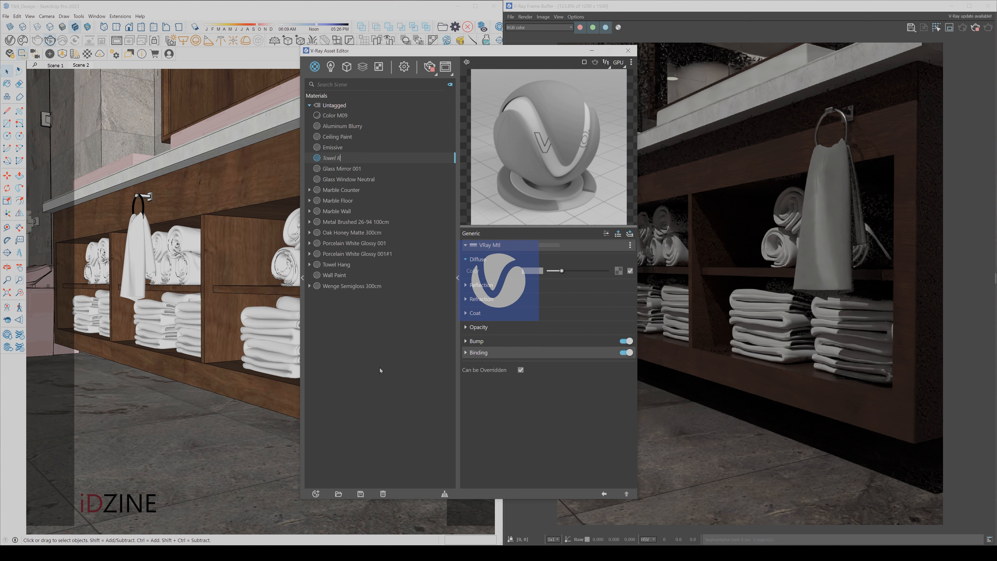
text(Towel Folded)
key(Return)
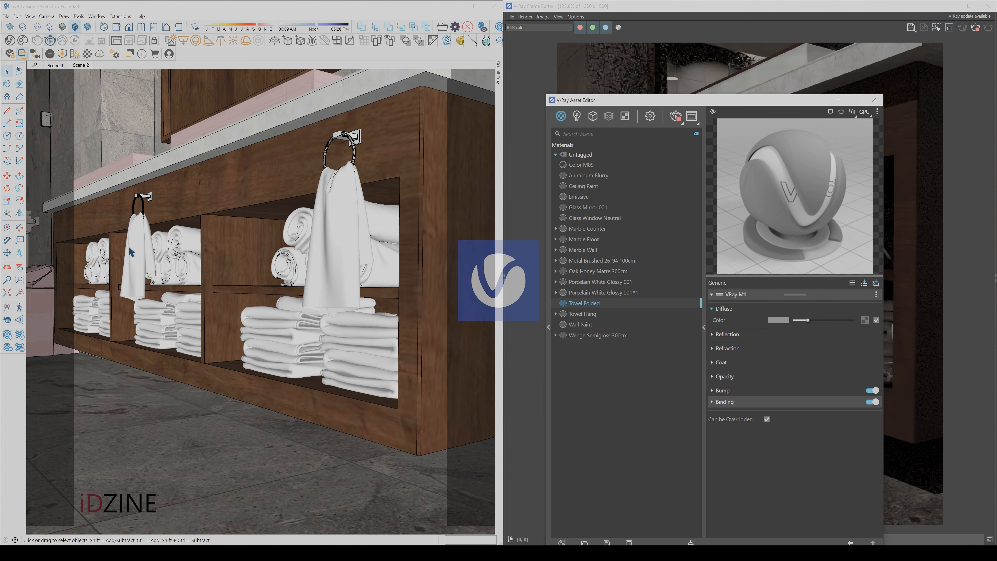
- Apply the existing Fur geometry to the white towel hanging from the vanity's farther ring
click(144, 240)
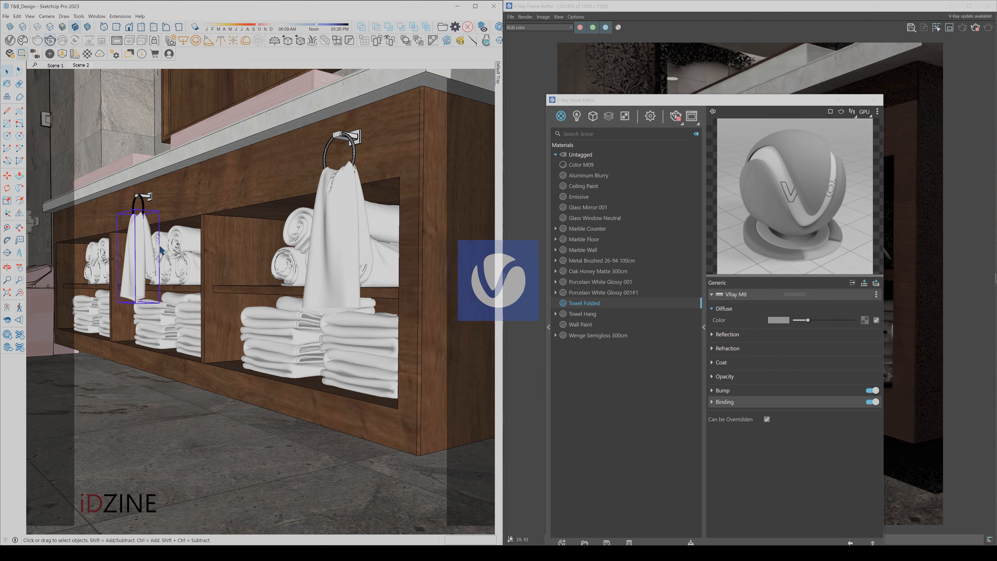
click(592, 116)
click(576, 165)
right_click(577, 165)
click(604, 185)
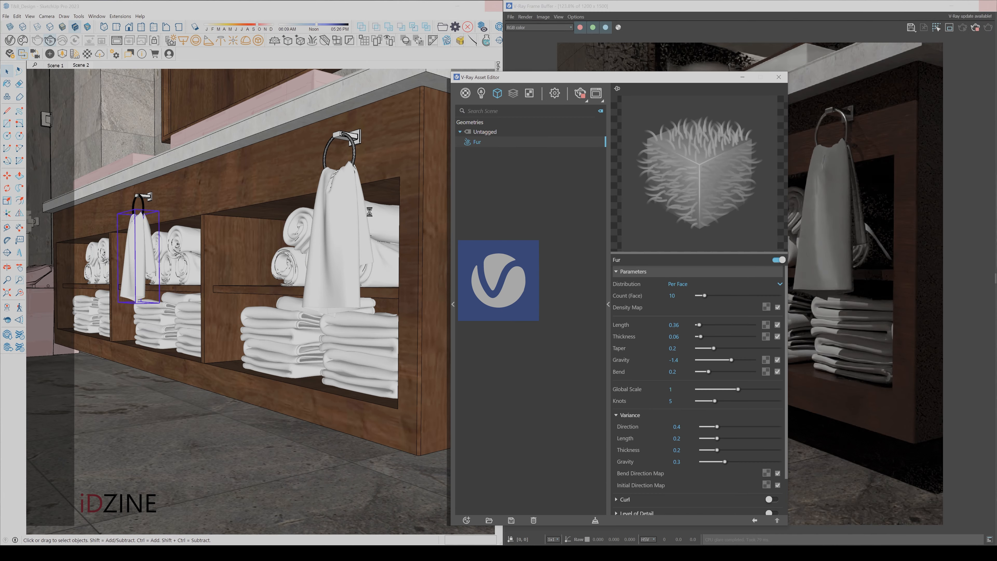
drag(601, 83, 134, 62)
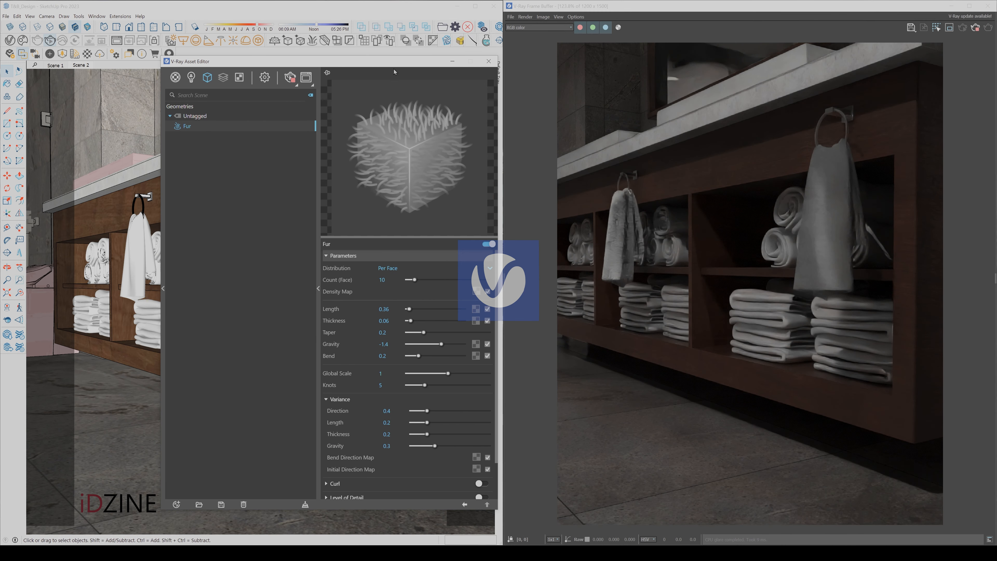
right_click(239, 126)
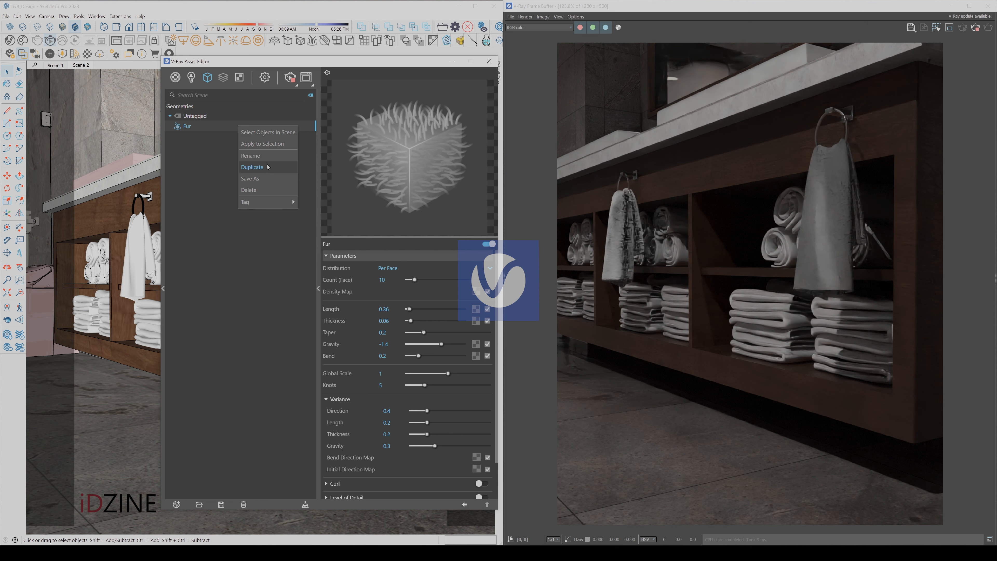
click(262, 143)
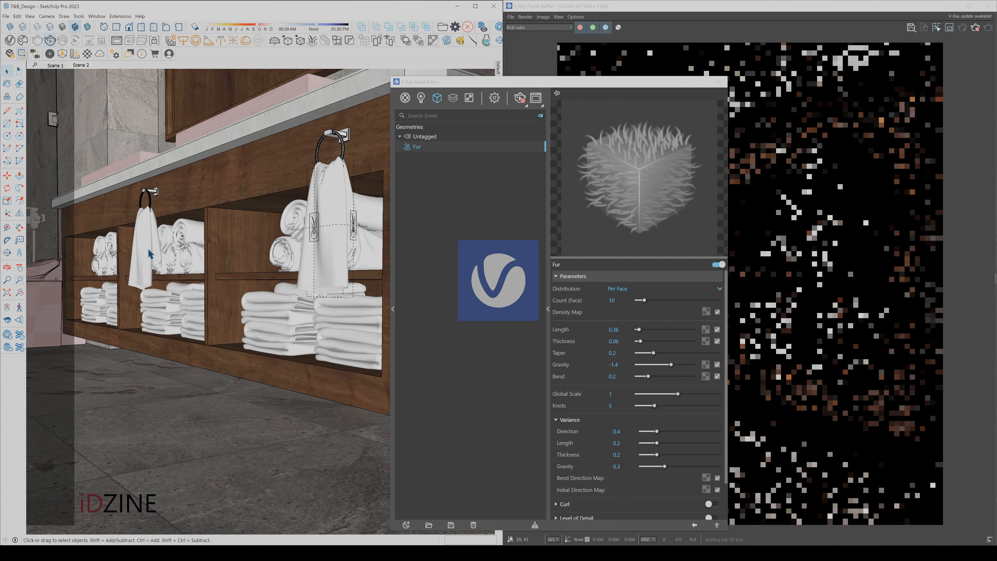
- Assign the TowelCotton001_COL_1K bitmap as the diffuse color texture of the Towel Folded material
scroll(147, 245, up, 5)
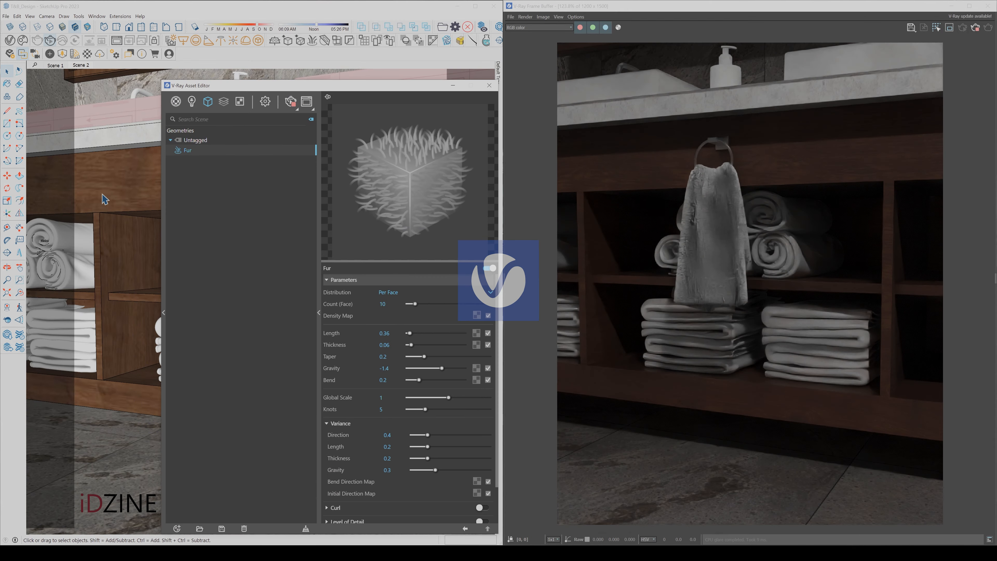
scroll(122, 220, down, 3)
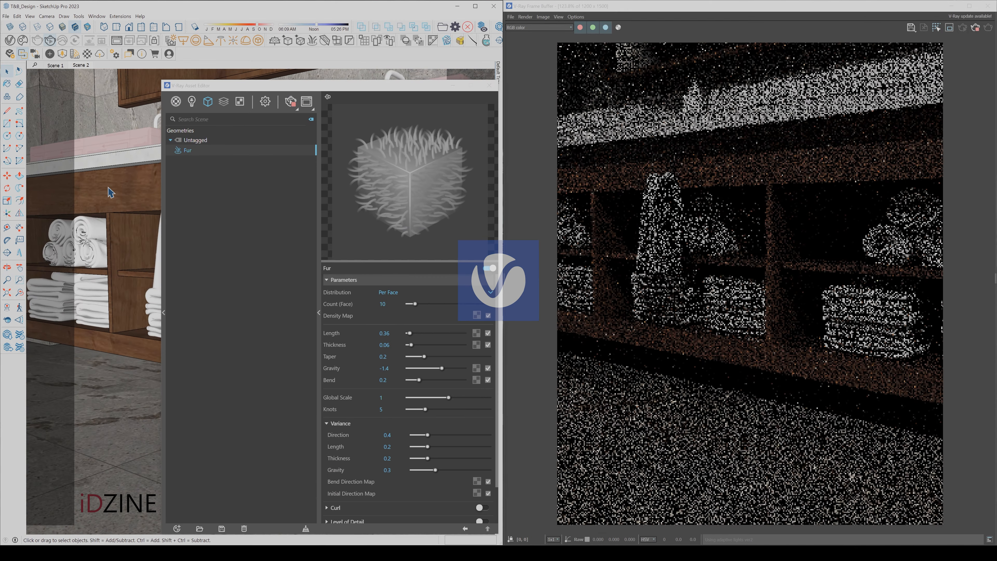
middle_drag(124, 244, 81, 200)
drag(305, 84, 661, 53)
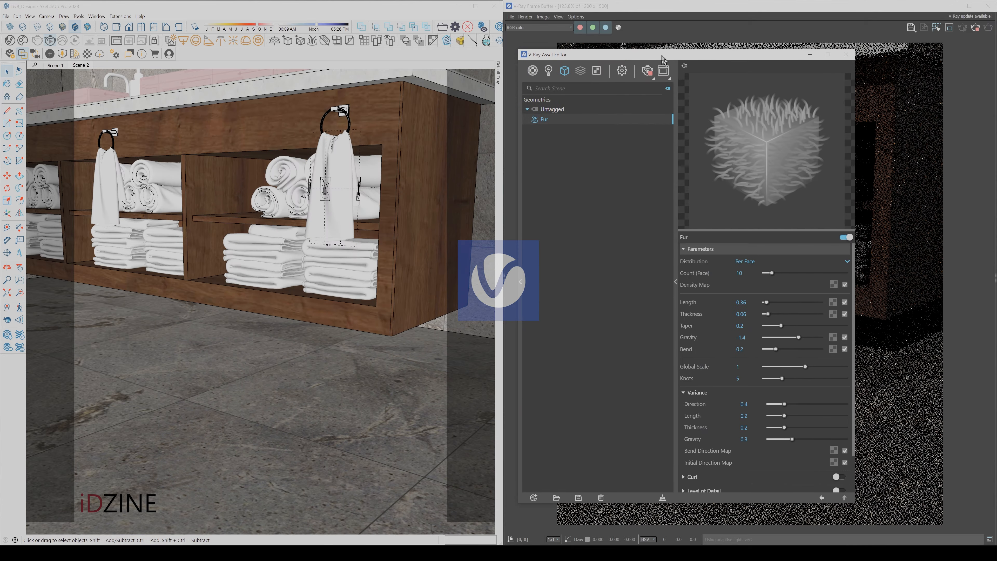
click(533, 71)
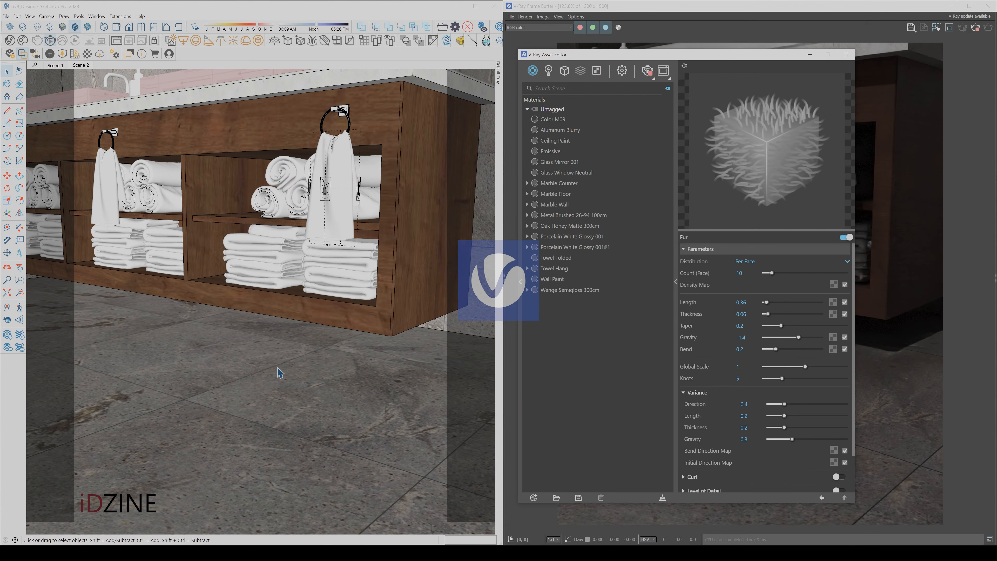
scroll(157, 224, down, 3)
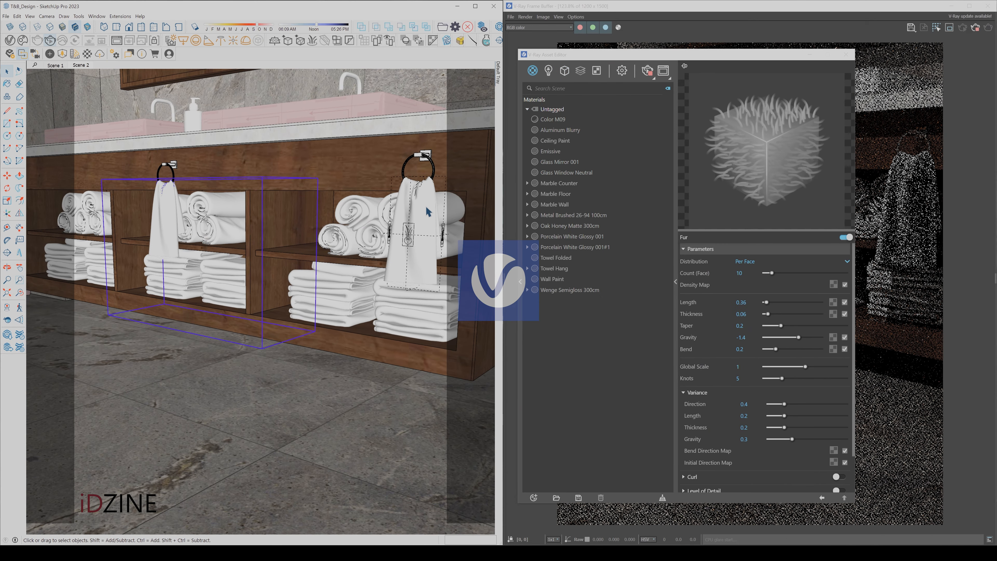
drag(615, 59, 391, 77)
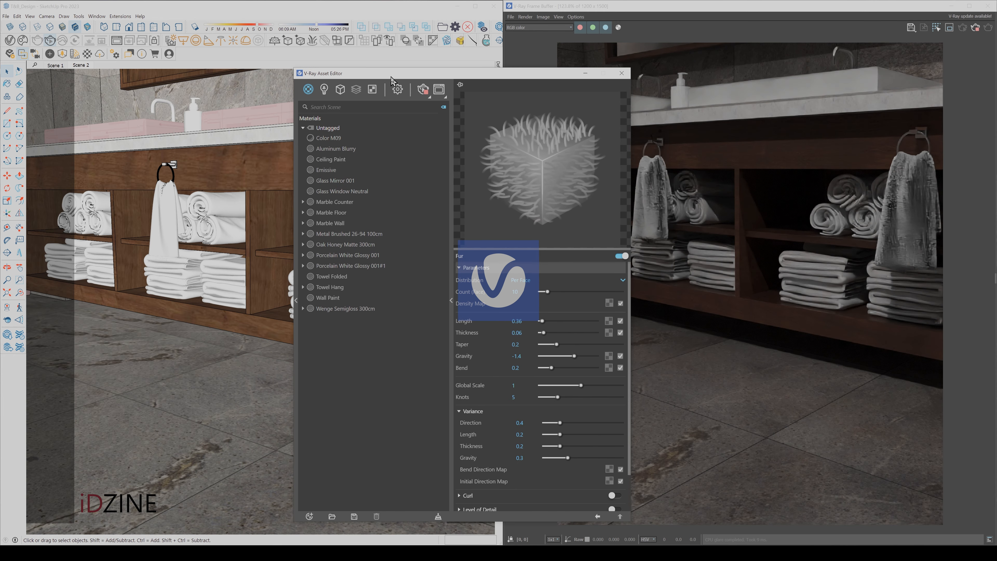
click(333, 287)
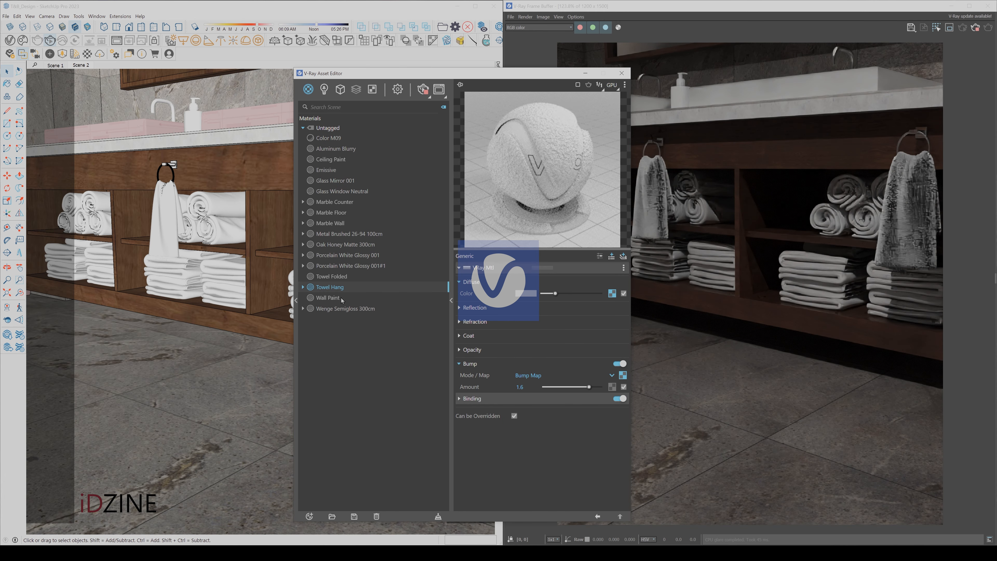
click(331, 276)
click(612, 293)
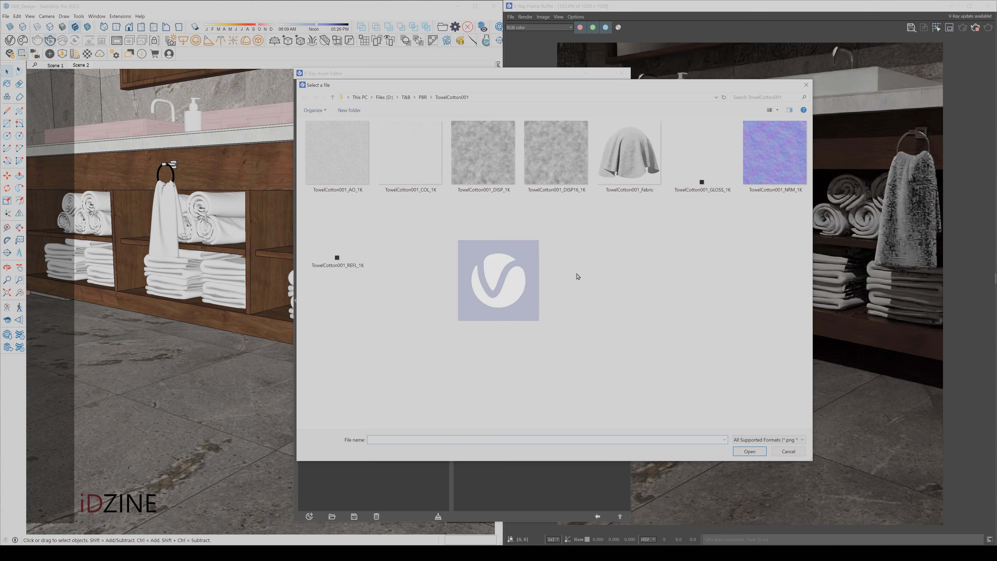
click(411, 168)
click(738, 452)
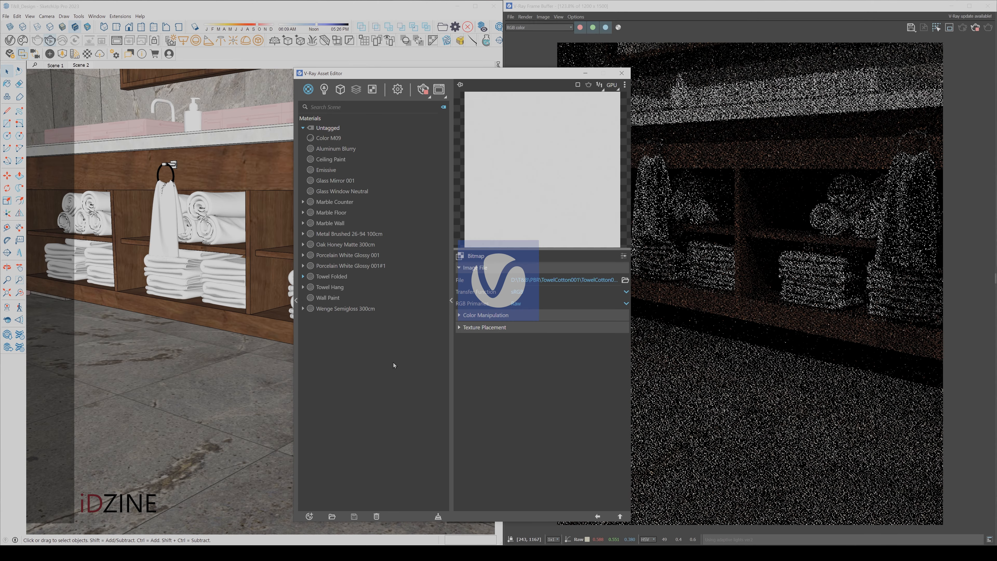
- Load the TowelCotton001_REFL_1K bitmap as the reflection color texture of the Towel Folded material
click(347, 255)
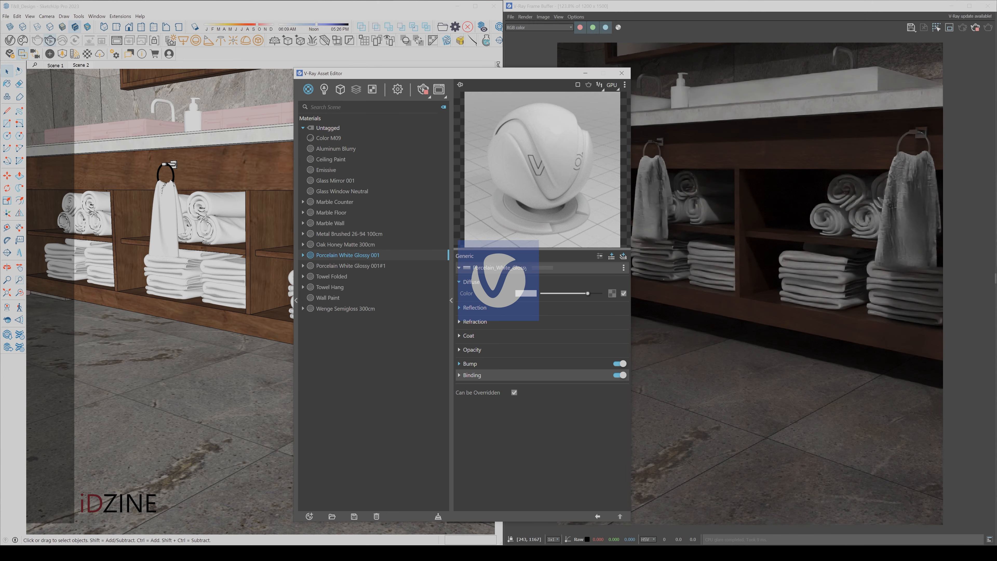
click(334, 278)
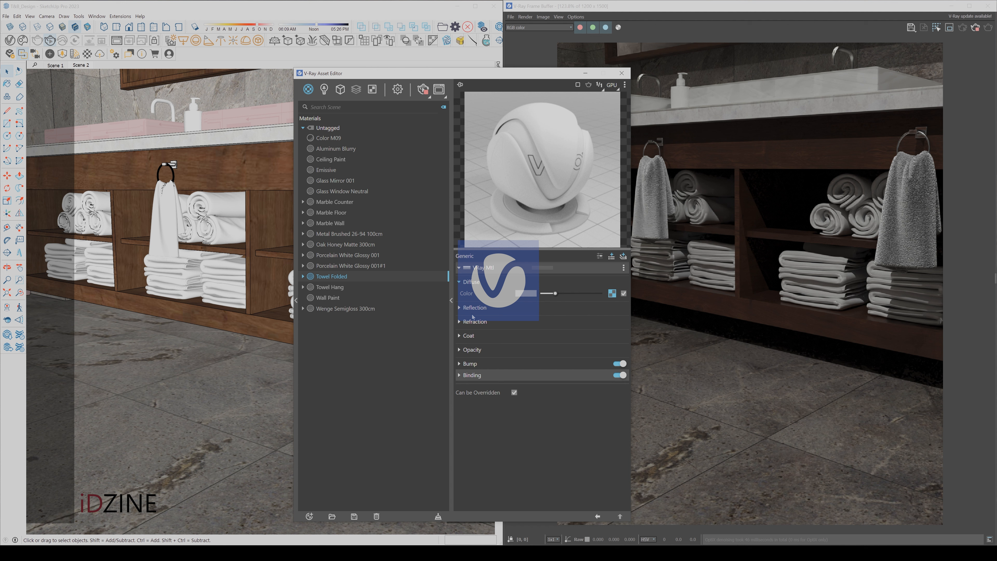
click(465, 308)
click(612, 319)
click(585, 98)
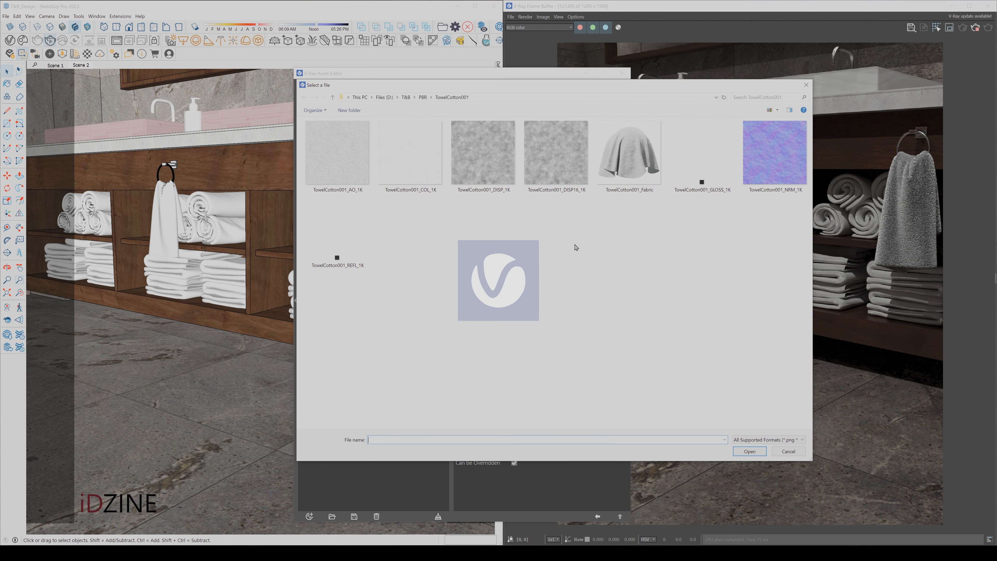
click(349, 248)
click(747, 451)
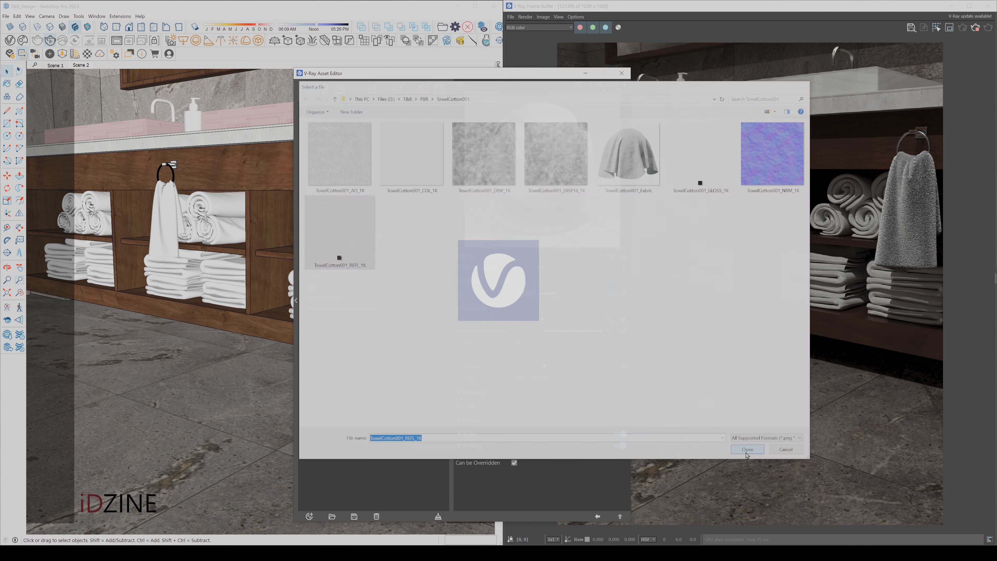
- Load the TowelCotton001_DISP16_1K bitmap as the bump map of the Towel Folded material
click(338, 277)
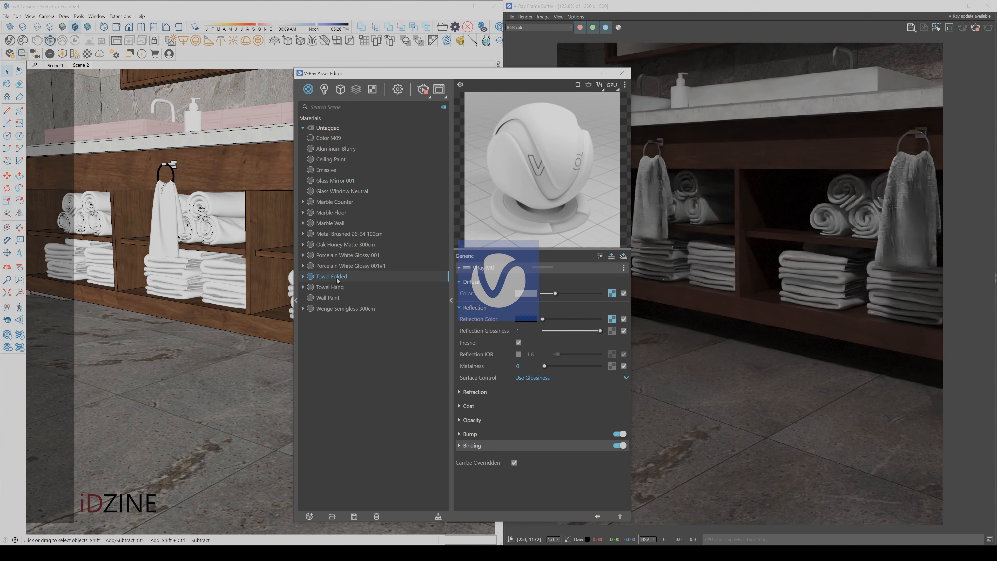
click(460, 434)
click(623, 447)
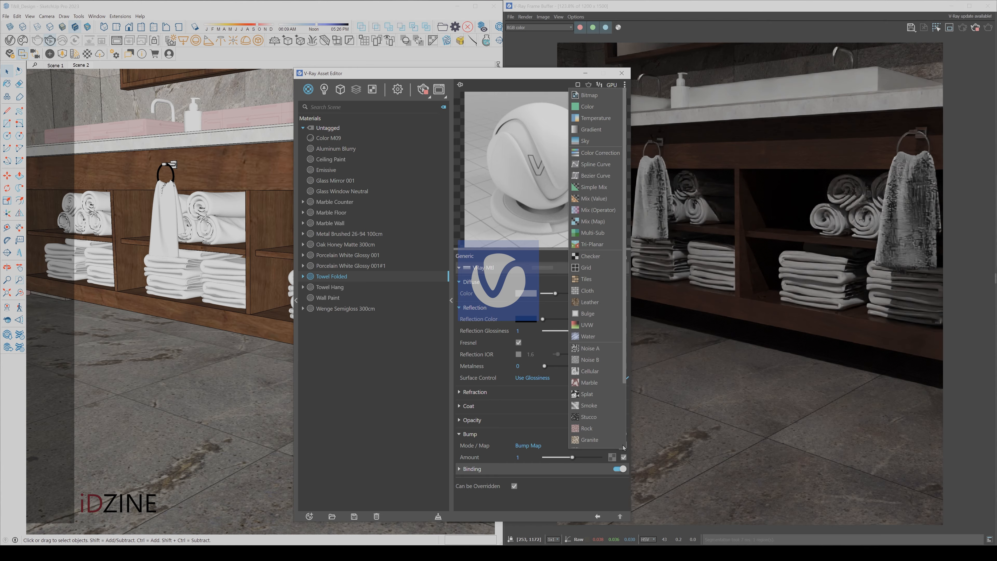
click(594, 108)
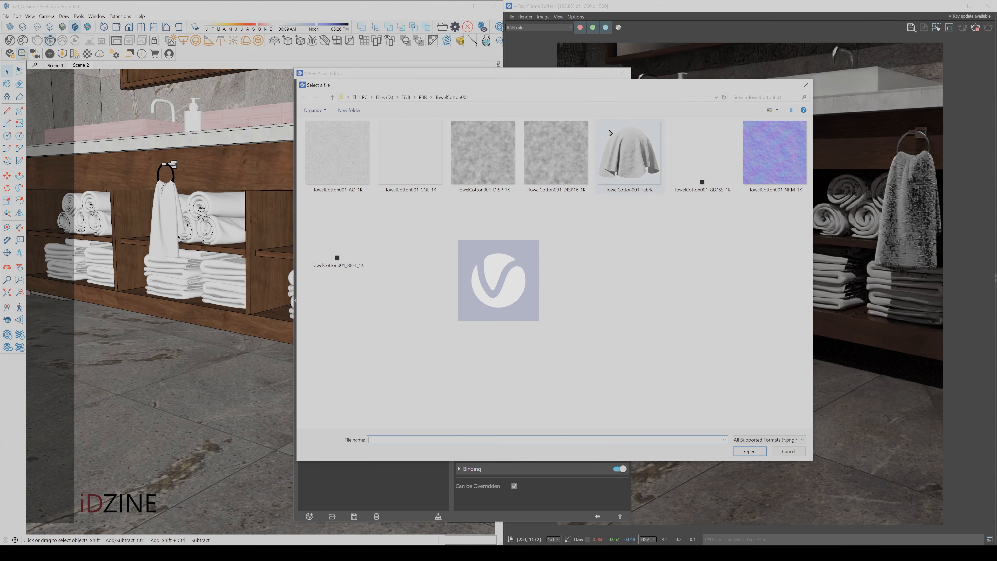
click(556, 157)
click(745, 450)
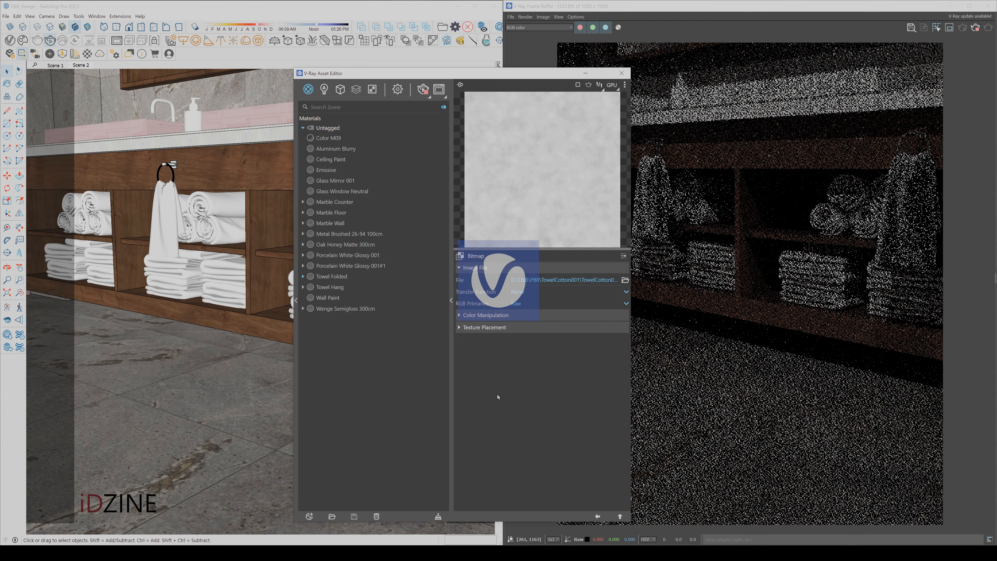
- Set Towel Folded's bump amount to 3 and its reflection surface control to Use Roughness
click(337, 277)
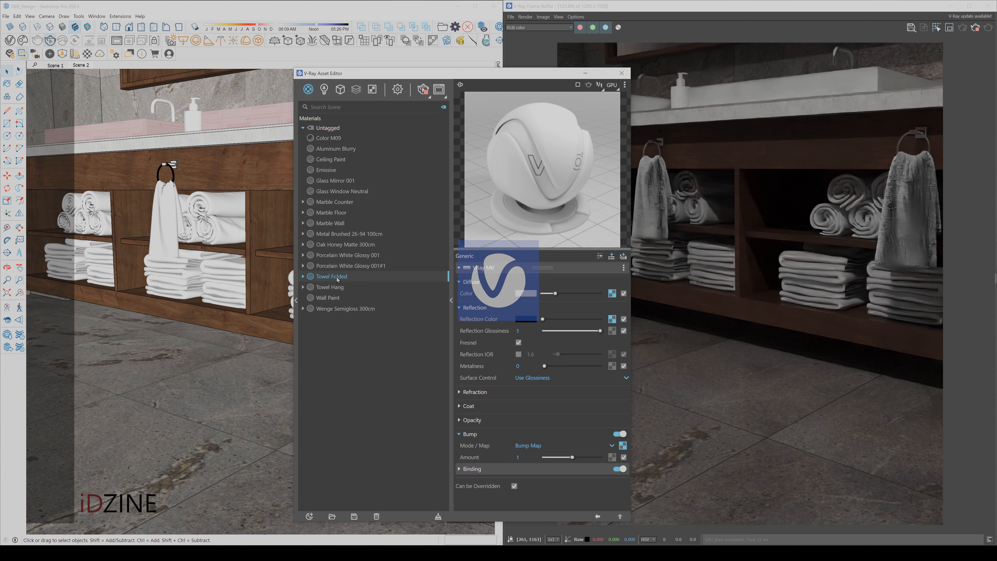
double_click(518, 457)
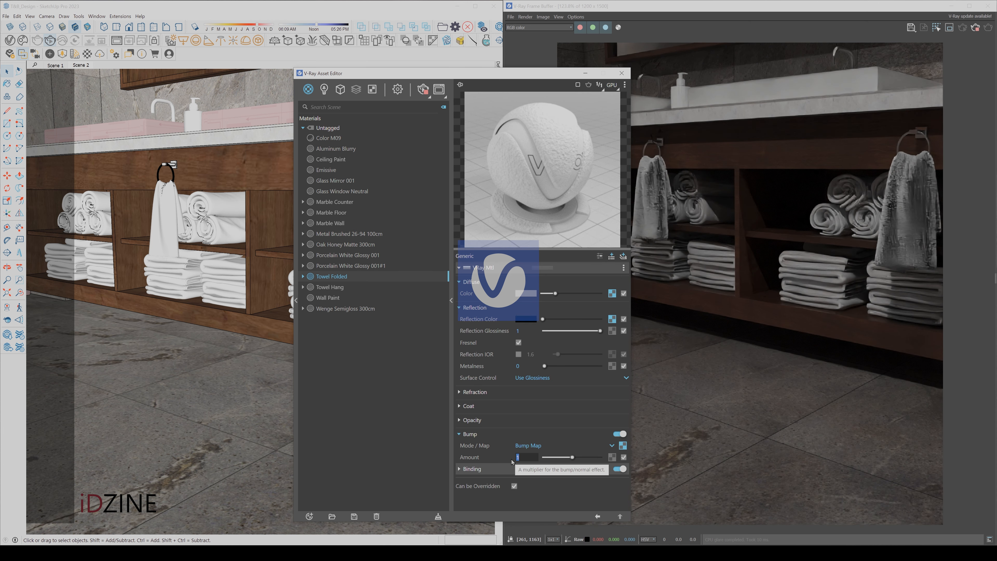
text(3)
key(Return)
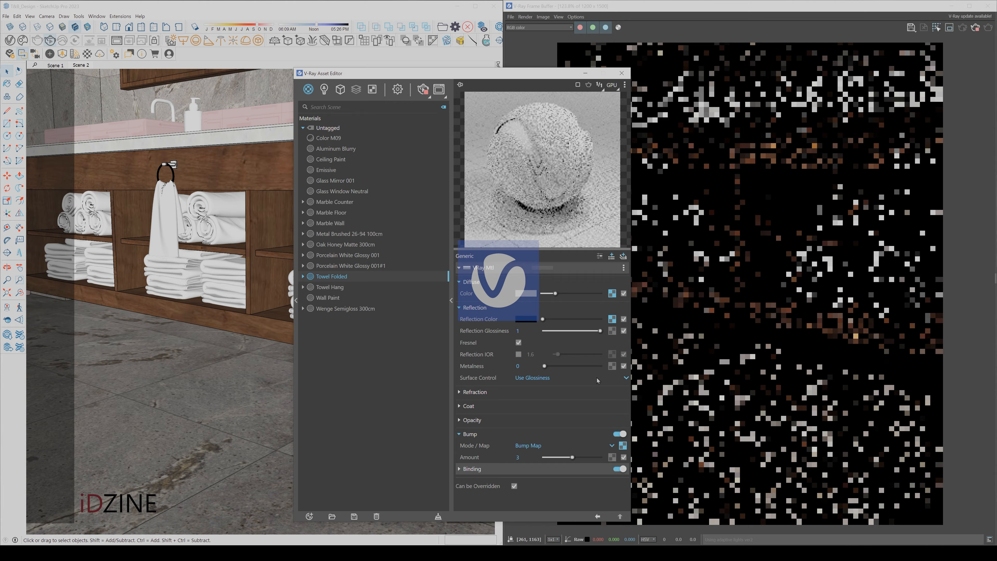
click(625, 378)
click(561, 401)
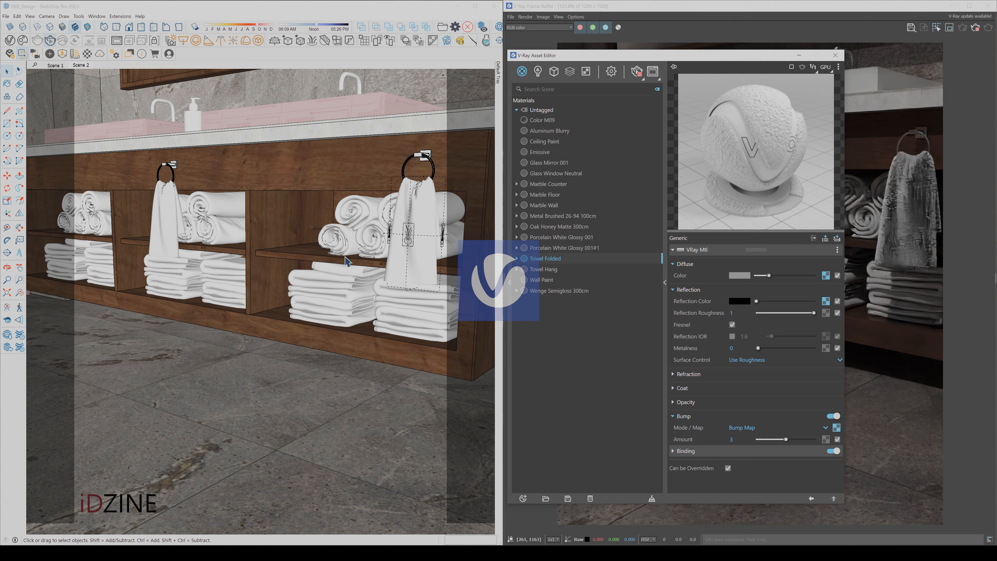
- Apply the Towel Folded material to the folded towel stacks on the vanity's lower shelves
ctrl+click(338, 296)
ctrl+click(400, 308)
ctrl+click(201, 276)
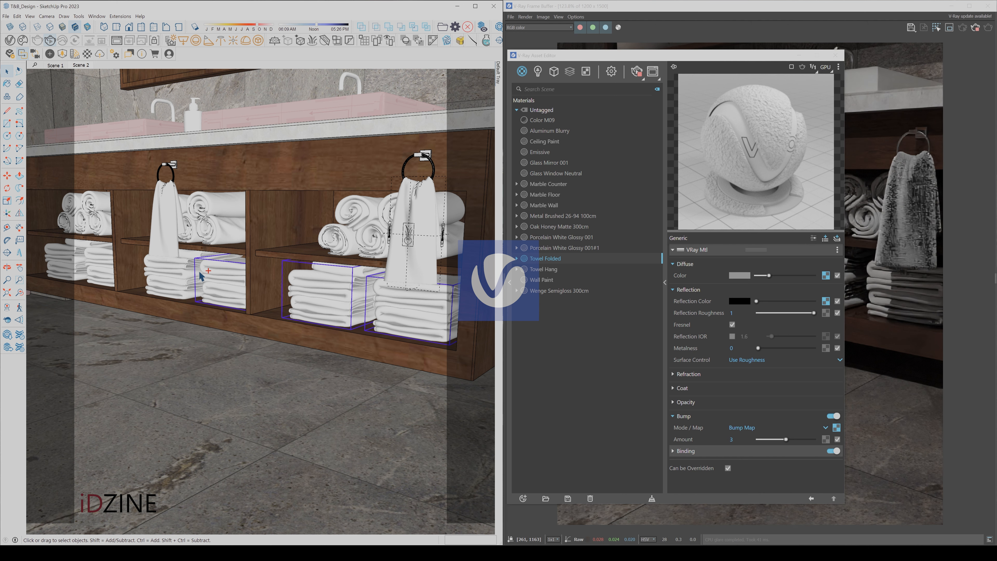
ctrl+click(108, 260)
ctrl+click(74, 256)
right_click(565, 263)
click(592, 279)
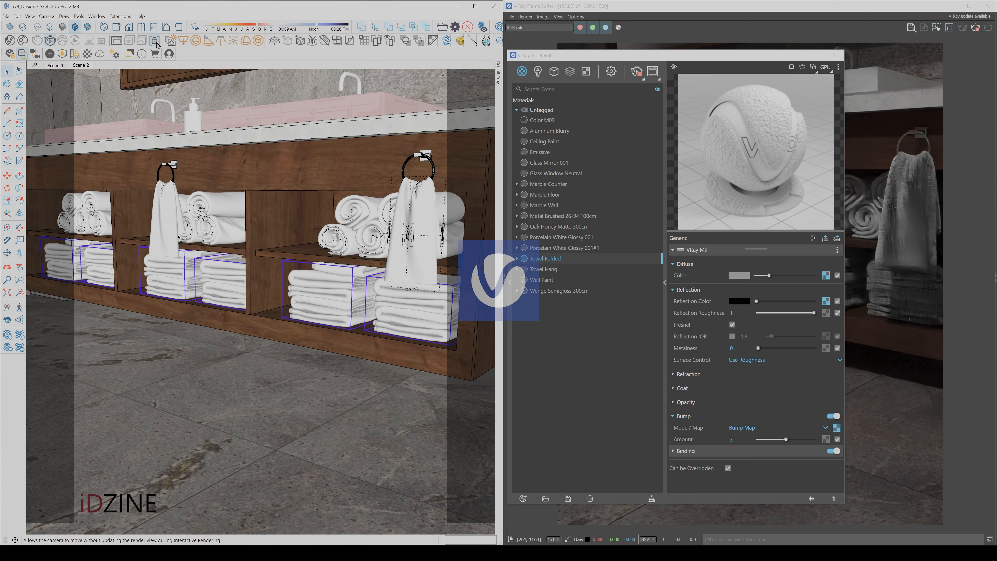
- Apply the Towel Folded material to the rolled towels on the upper shelf of the vanity's nearest end bay
mouse_move(372, 214)
middle_down()
mouse_move(300, 228)
mouse_move(408, 225)
mouse_move(377, 236)
middle_up()
scroll(342, 255, up, 3)
scroll(341, 250, up, 1)
click(341, 250)
ctrl+click(328, 209)
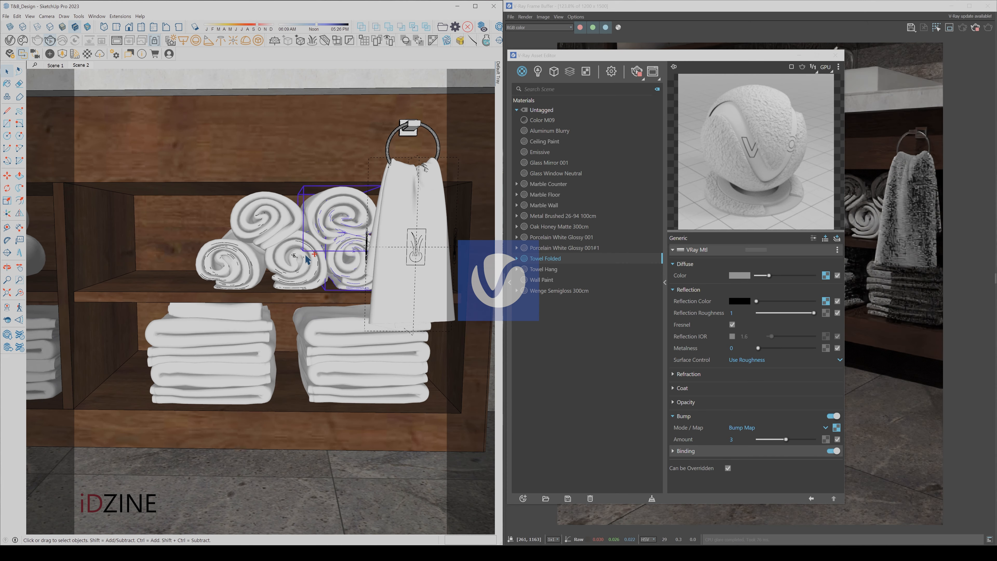
ctrl+click(304, 253)
ctrl+click(259, 220)
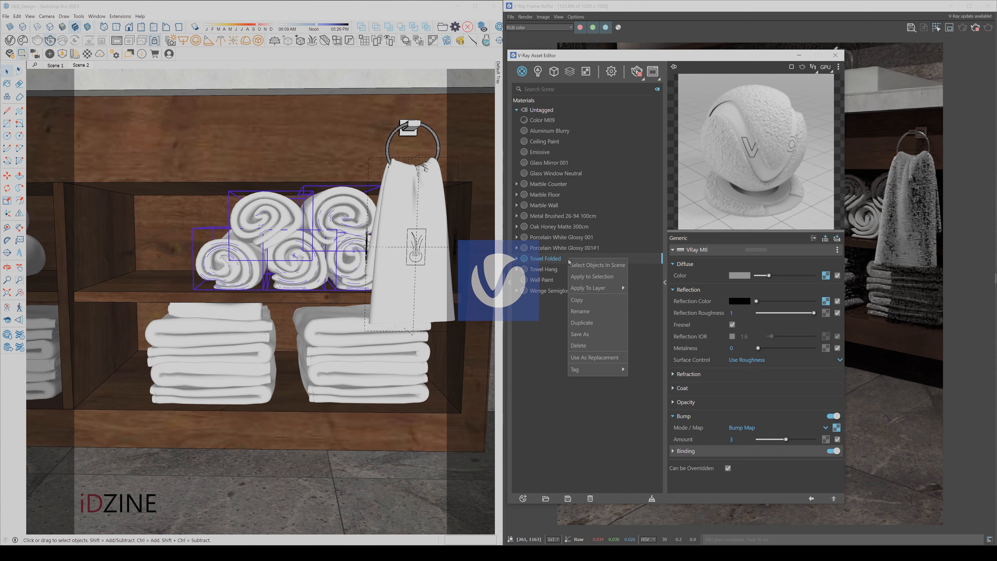
- Apply the Towel Folded material to the rolled towels on the upper shelf of the vanity's middle bay
shift+middle_drag(234, 267, 290, 268)
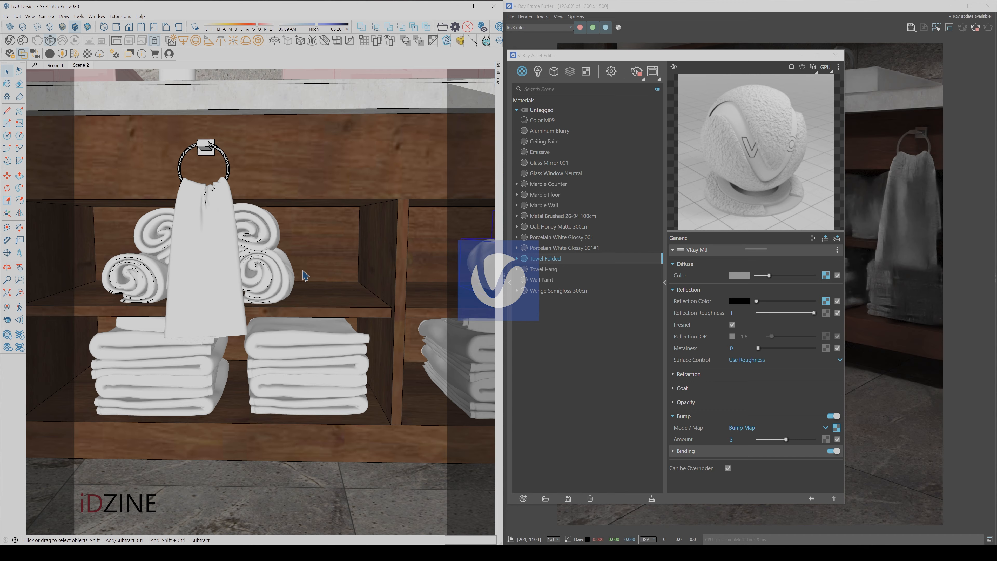
click(798, 55)
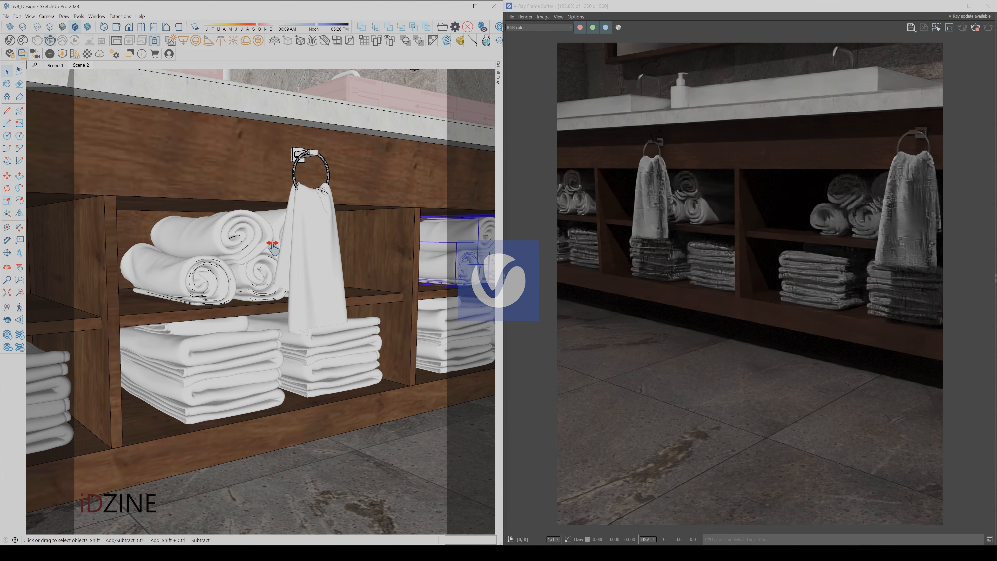
middle_drag(272, 245, 365, 245)
click(331, 277)
ctrl+click(330, 255)
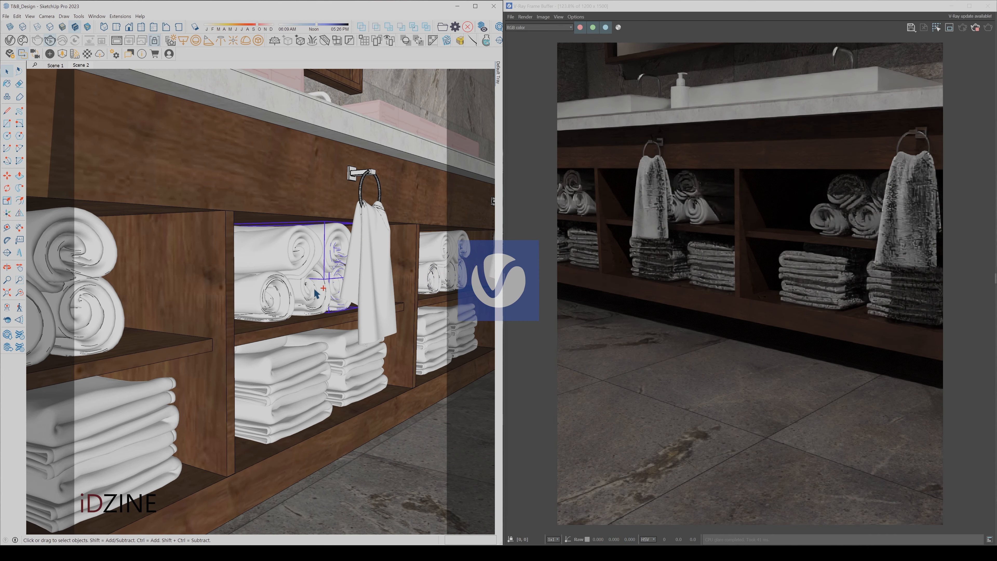
ctrl+click(314, 289)
ctrl+click(299, 262)
ctrl+click(271, 294)
click(10, 40)
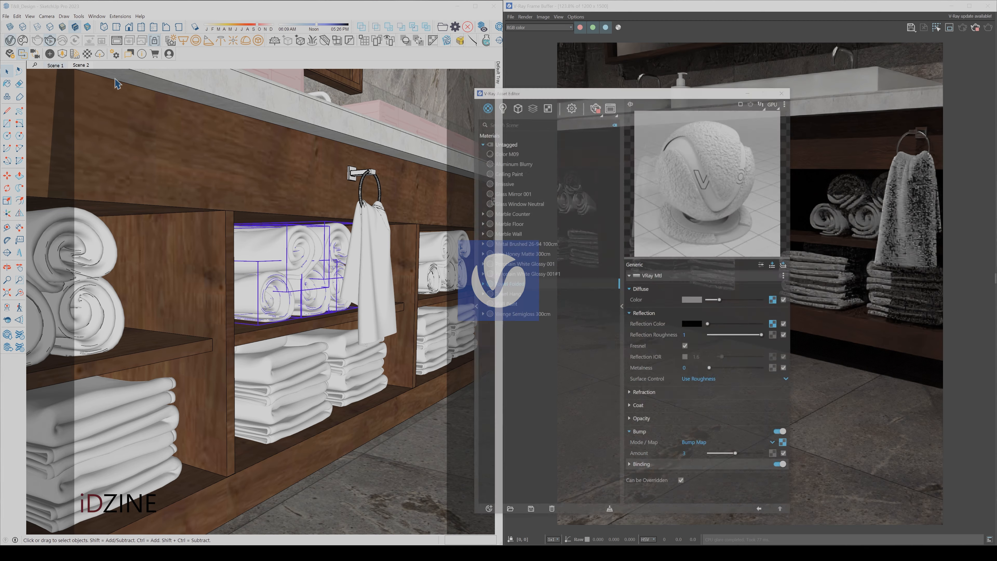
right_click(572, 259)
click(592, 278)
- Apply the Towel Folded material to the five rolled towels on the upper shelf of the vanity's remaining bay
mouse_move(241, 265)
shift+middle_down()
mouse_move(374, 246)
mouse_move(183, 236)
mouse_move(367, 227)
shift+middle_up()
click(368, 230)
ctrl+click(394, 303)
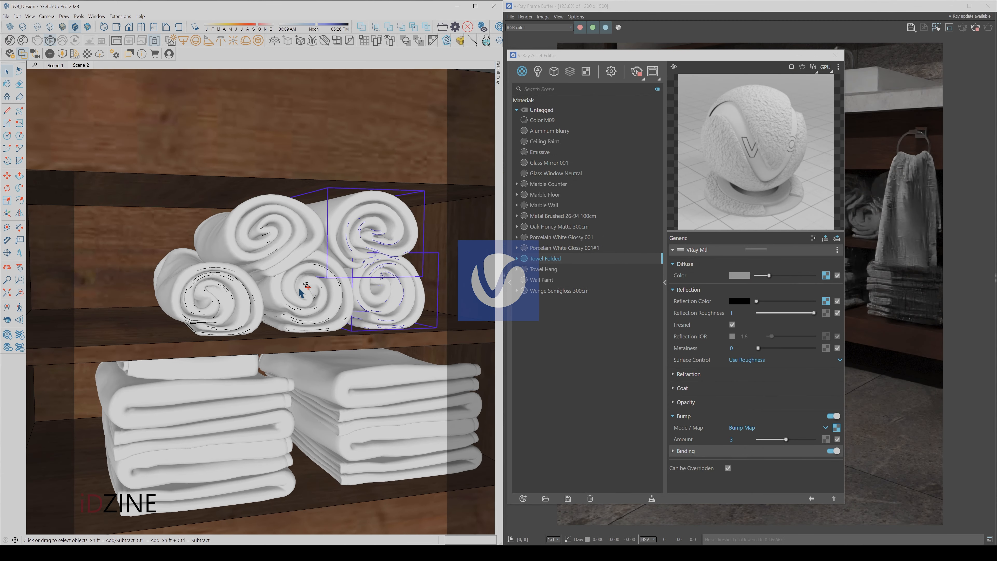
ctrl+click(312, 292)
ctrl+click(277, 239)
ctrl+click(203, 289)
right_click(544, 258)
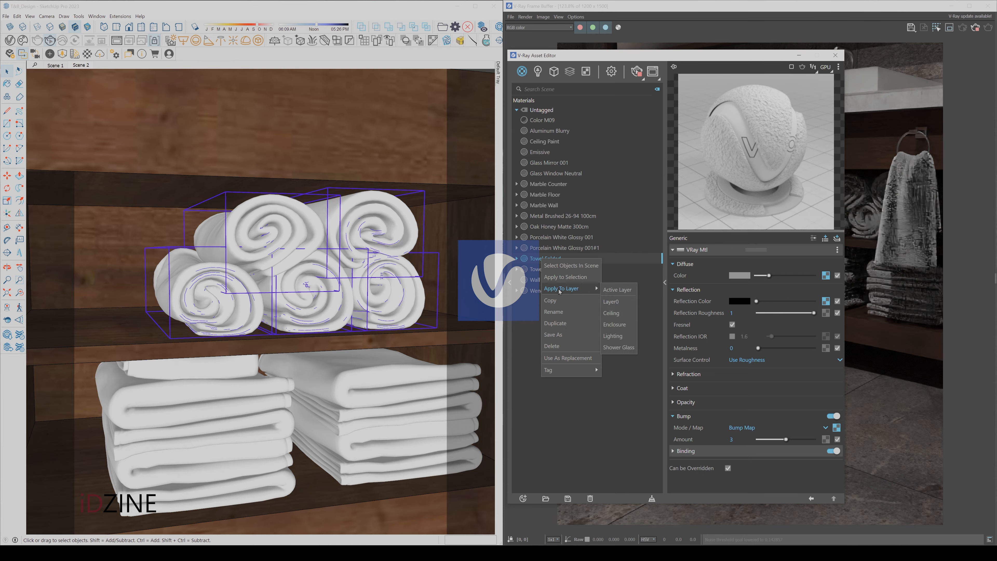
click(592, 279)
- Apply the Towel Folded material to the three folded towel stacks on the tall cabinet's open shelf beside the shower
mouse_move(235, 259)
middle_down()
mouse_move(202, 248)
mouse_move(371, 236)
mouse_move(116, 224)
mouse_move(416, 232)
middle_up()
scroll(195, 219, down, 3)
scroll(195, 219, down, 2)
mouse_move(195, 218)
shift+middle_down()
mouse_move(322, 231)
mouse_move(180, 188)
mouse_move(263, 237)
shift+middle_up()
click(167, 222)
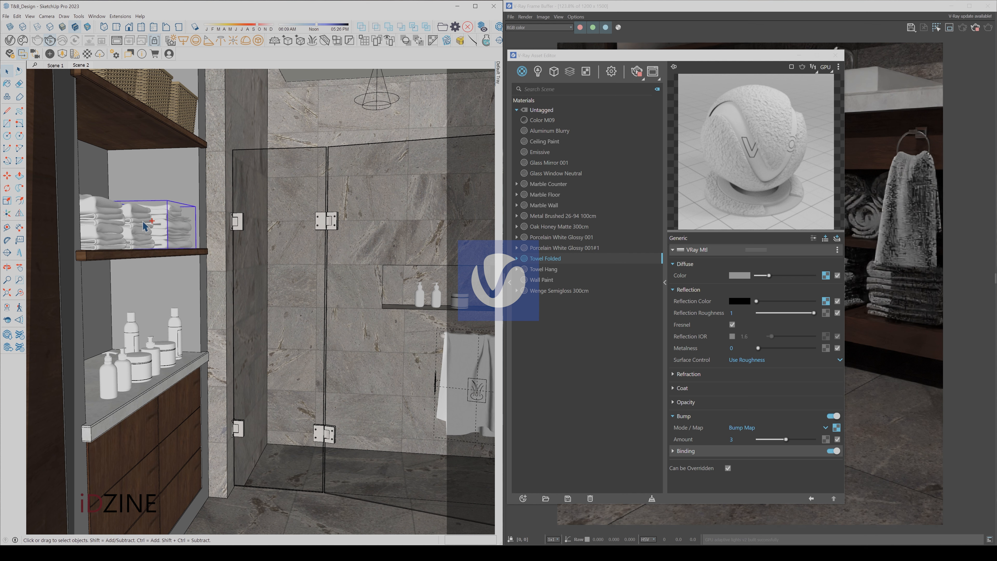
click(109, 222)
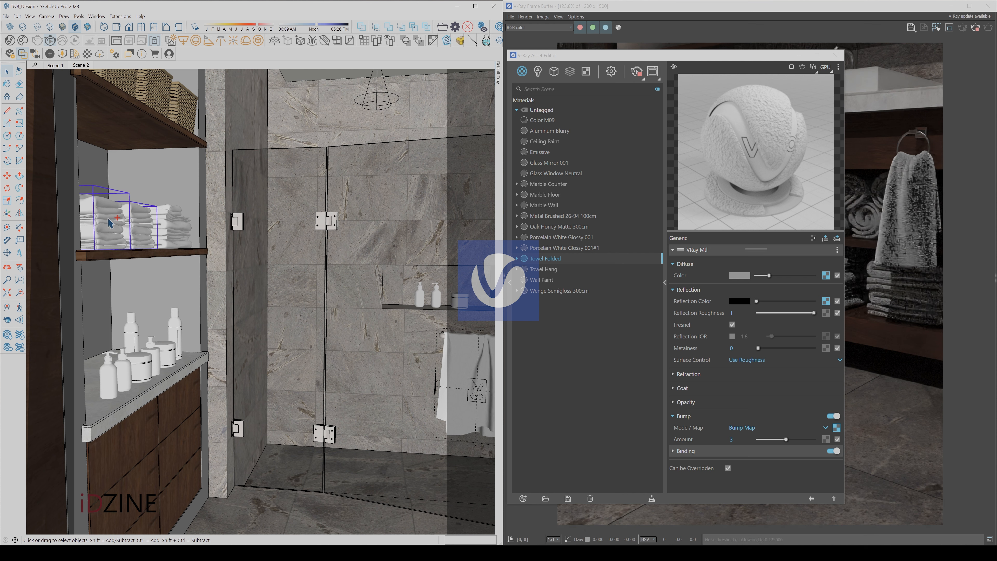
ctrl+click(171, 228)
right_click(561, 259)
click(596, 285)
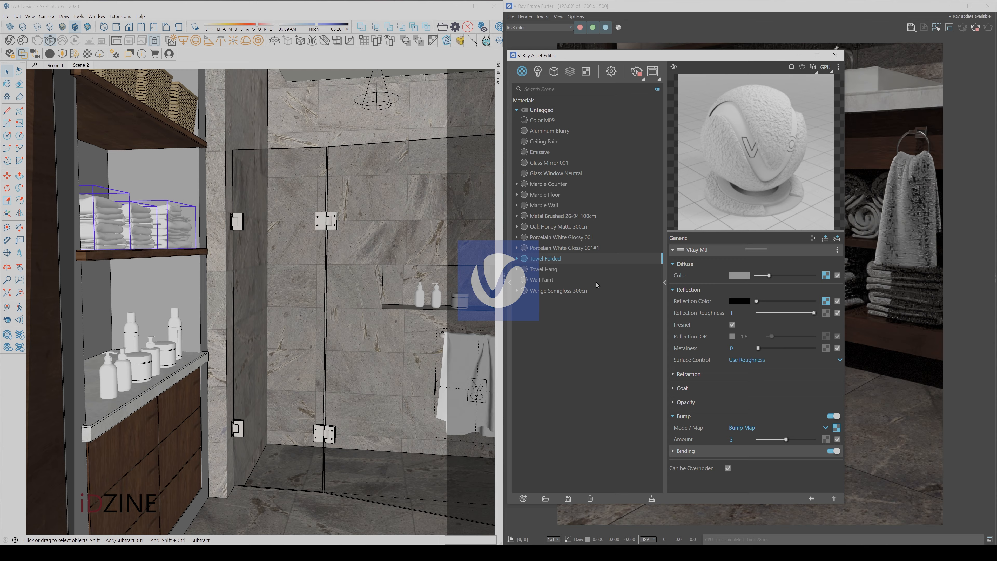
- Return to the Scene 2 camera view and unlock the camera orientation so the interactive render shows the whole bathroom
click(116, 49)
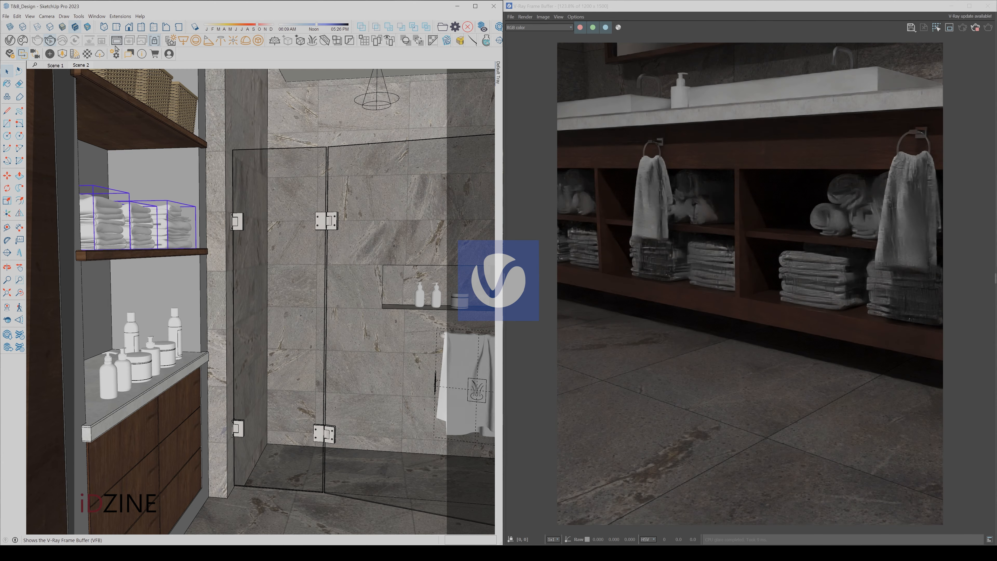
click(81, 65)
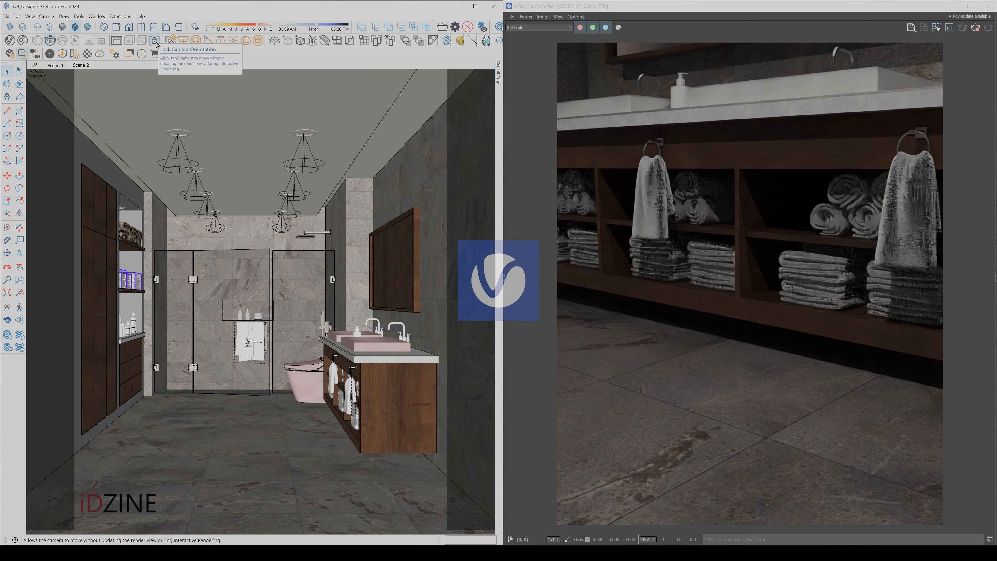
click(156, 42)
middle_drag(283, 240, 282, 241)
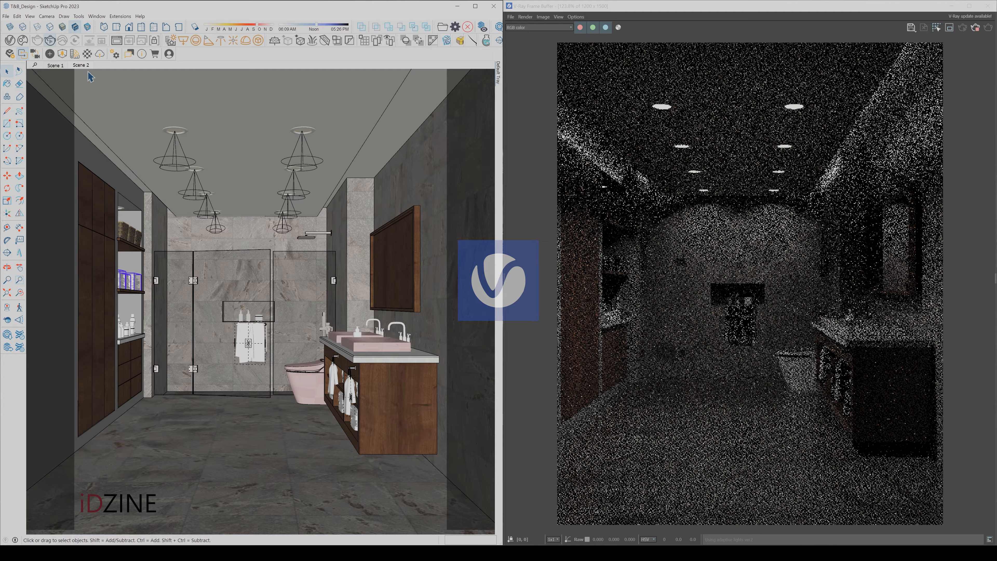
click(87, 66)
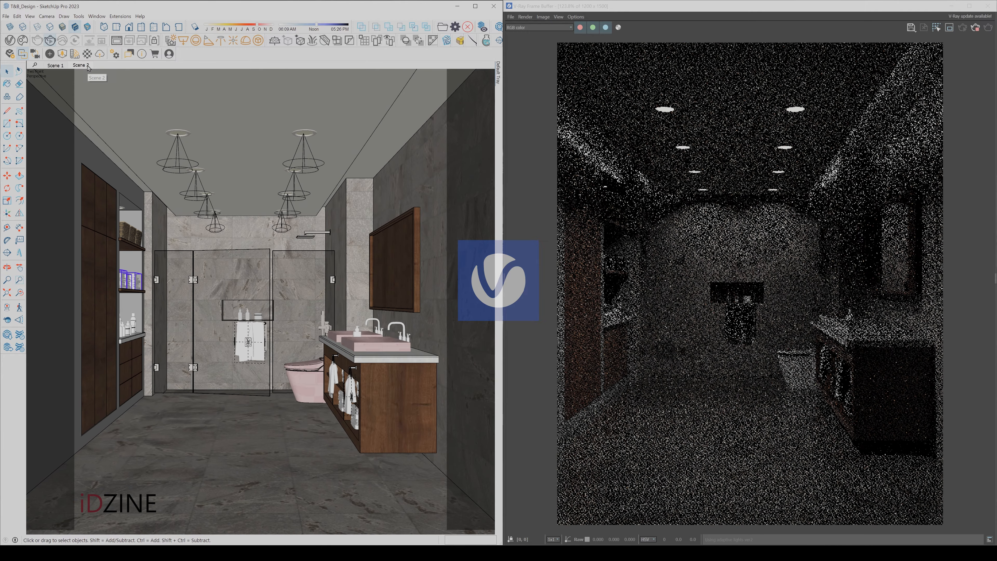